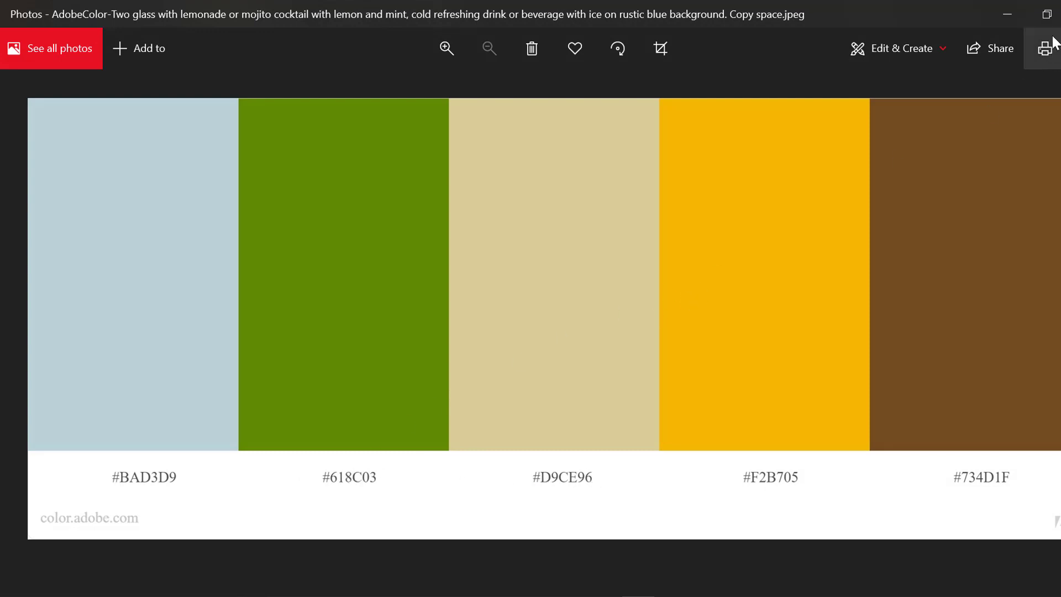
- Switch to Illustrator, create a 321 × 194 mm rectangle, and position it to cover the artboard exactly
{"action": "left_click", "coordinate": [1007, 14]}
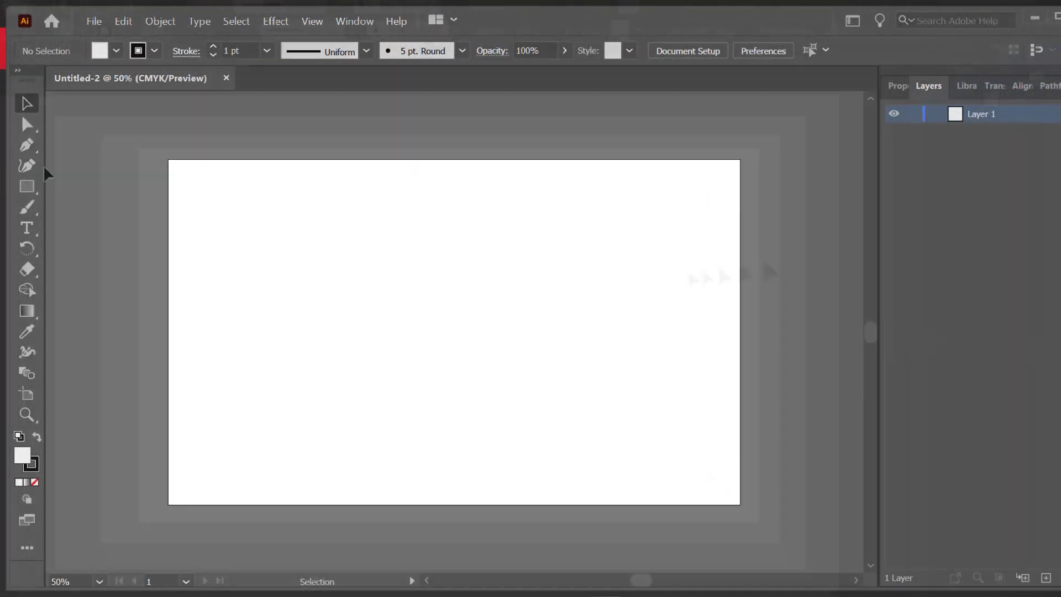
{"action": "left_click", "coordinate": [22, 188]}
{"action": "left_click", "coordinate": [248, 197]}
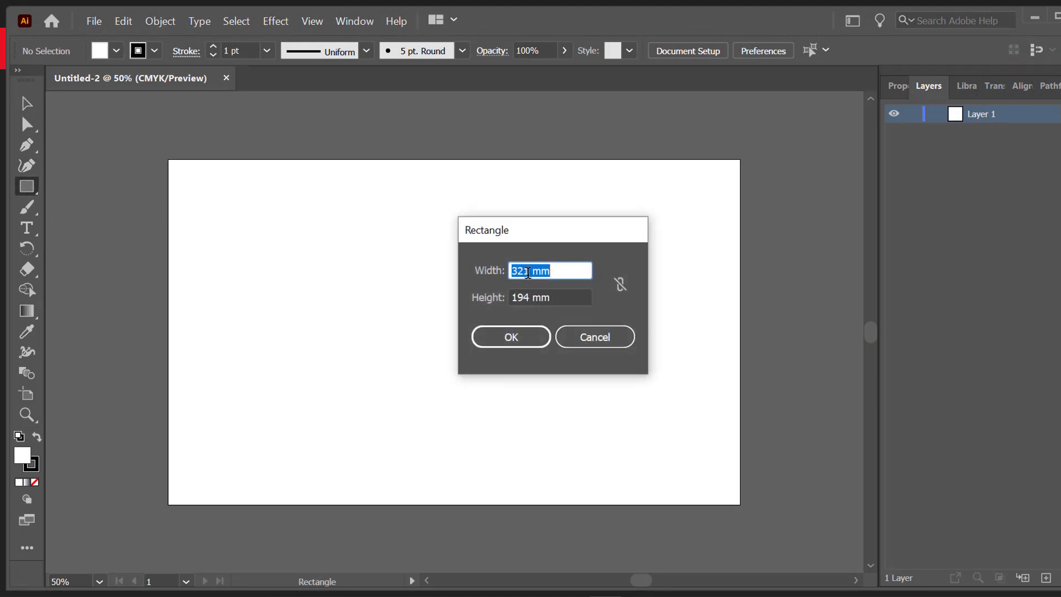
{"action": "left_click", "coordinate": [529, 338]}
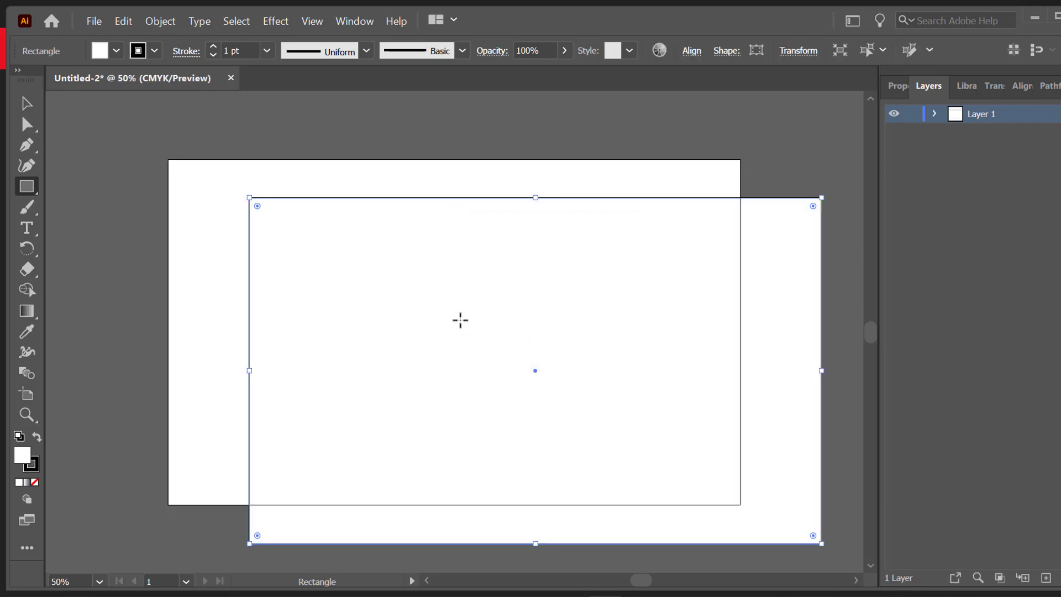
{"action": "key", "text": "v"}
{"action": "left_click_drag", "start_coordinate": [574, 323], "coordinate": [492, 292]}
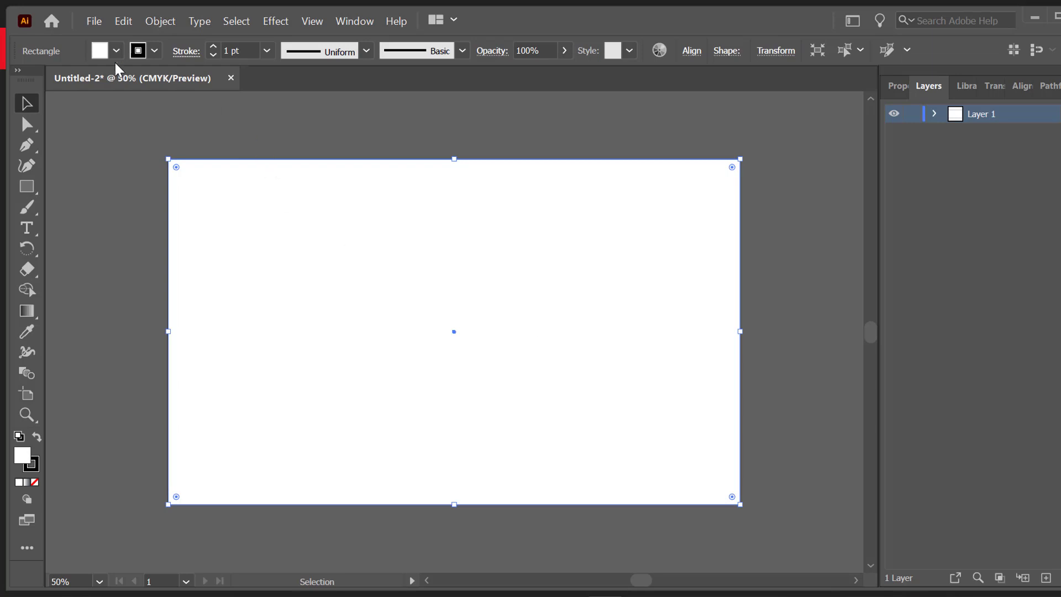
- Remove the rectangle's stroke and set its fill to the green 618c03
{"action": "left_click", "coordinate": [154, 51]}
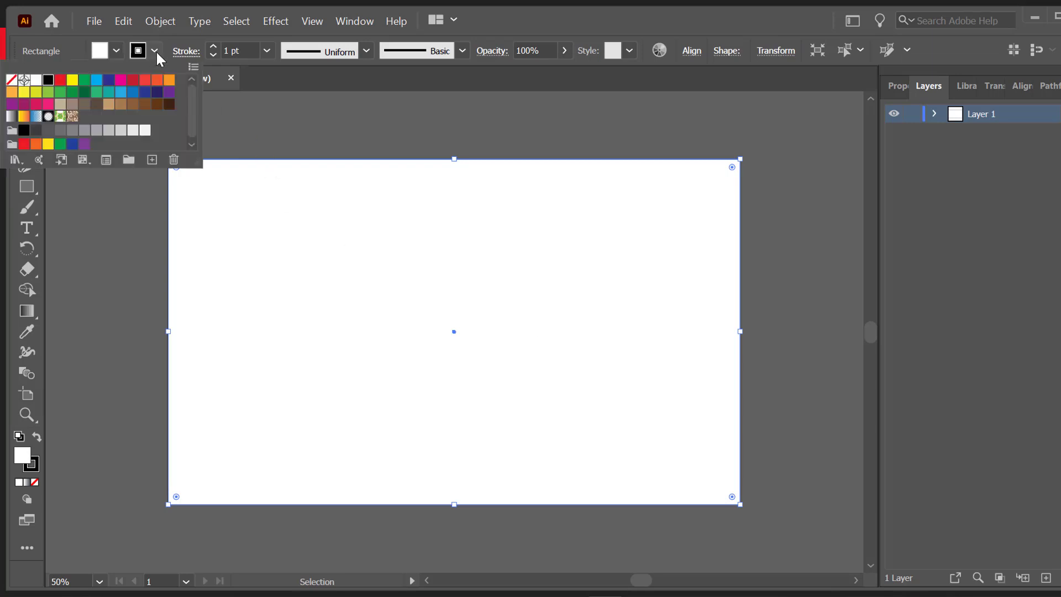
{"action": "left_click", "coordinate": [11, 80]}
{"action": "left_click", "coordinate": [550, 362]}
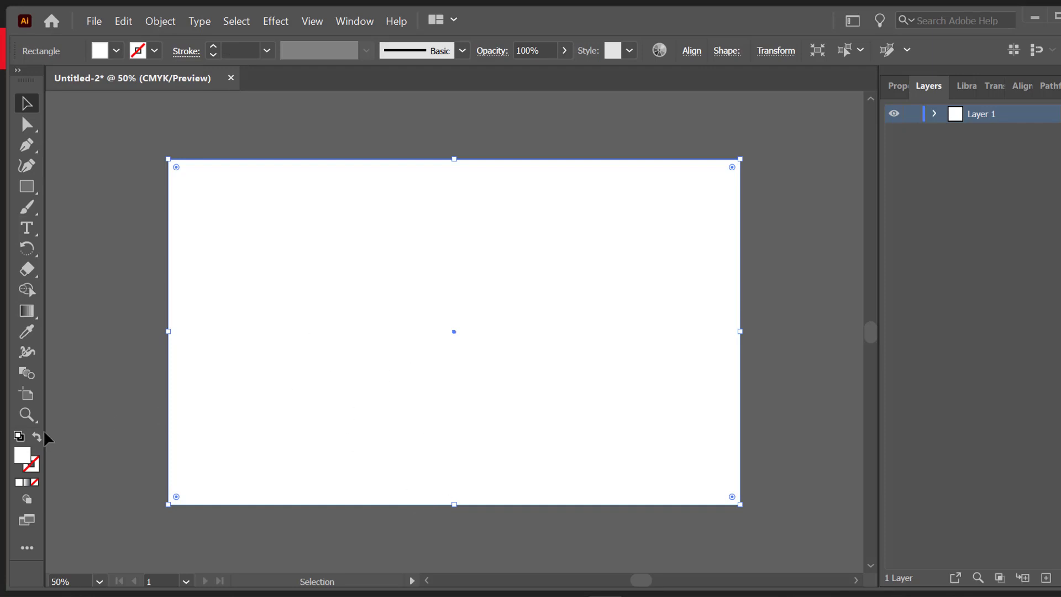
{"action": "double_click", "coordinate": [25, 452]}
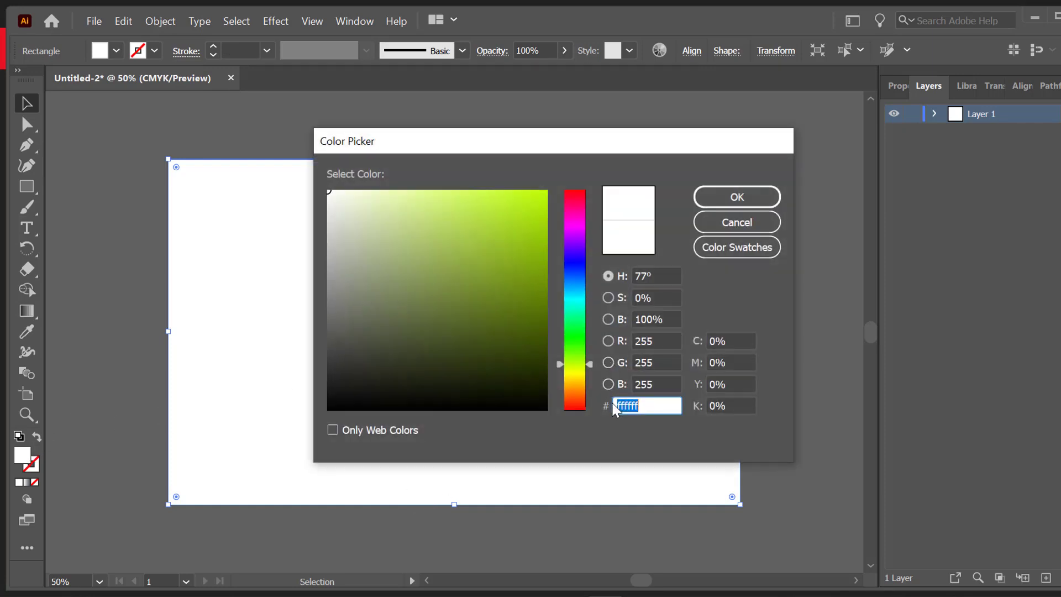
{"action": "type", "text": "618"}
{"action": "type", "text": "c3b"}
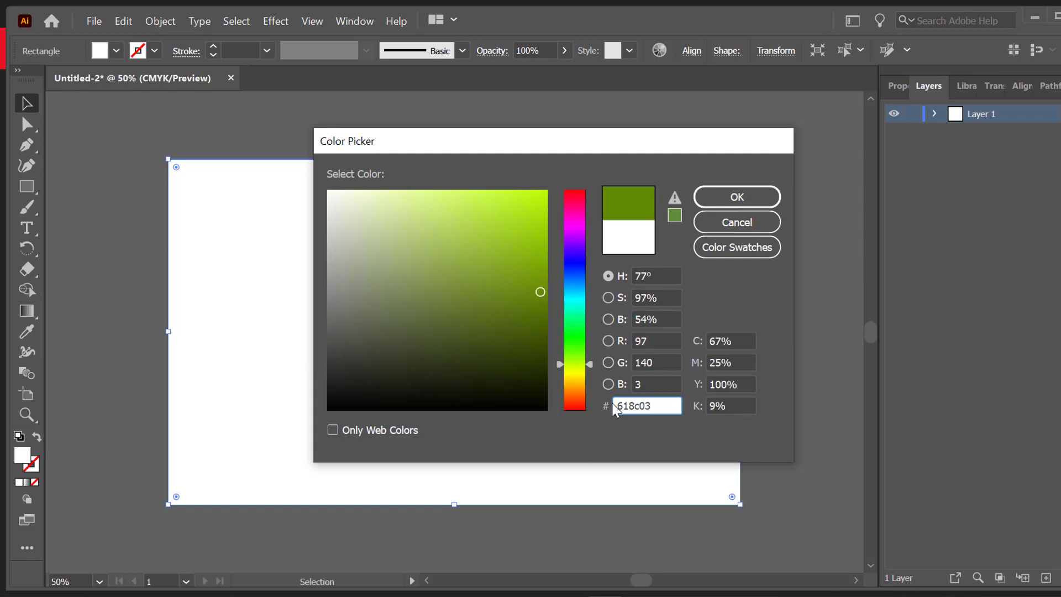
{"action": "key", "text": "Return"}
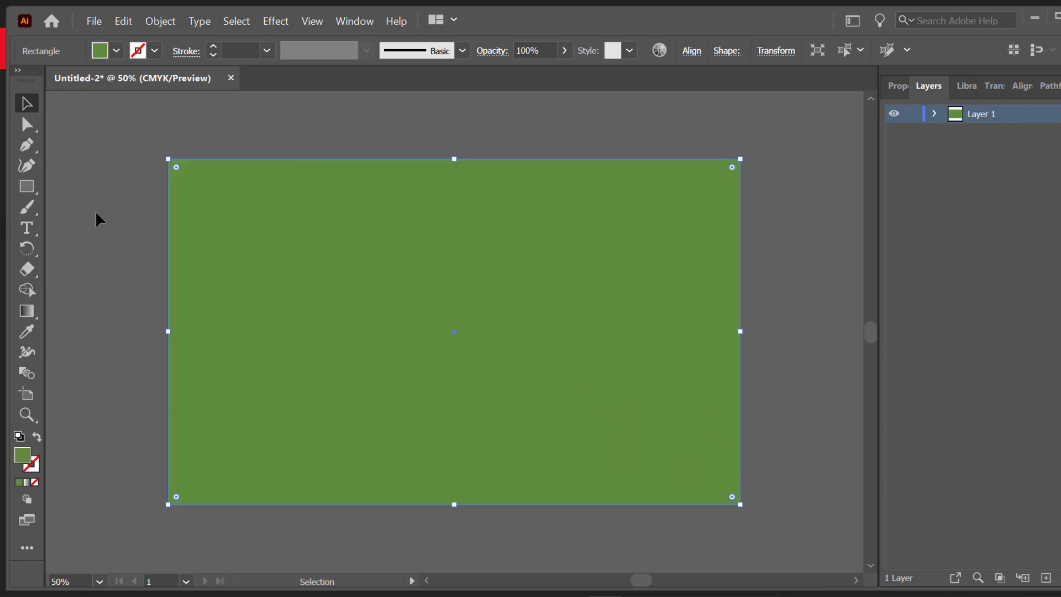
{"action": "left_click", "coordinate": [127, 206]}
- Show the rulers and place a horizontal guide across the lower third of the artboard
{"action": "left_click", "coordinate": [26, 165]}
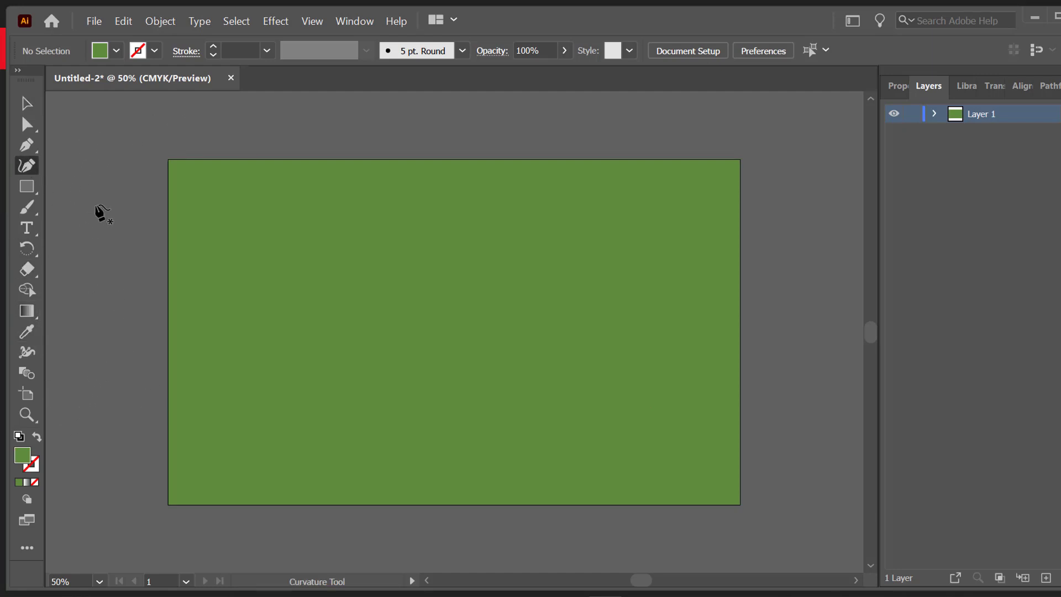
{"action": "key", "text": "ctrl+r"}
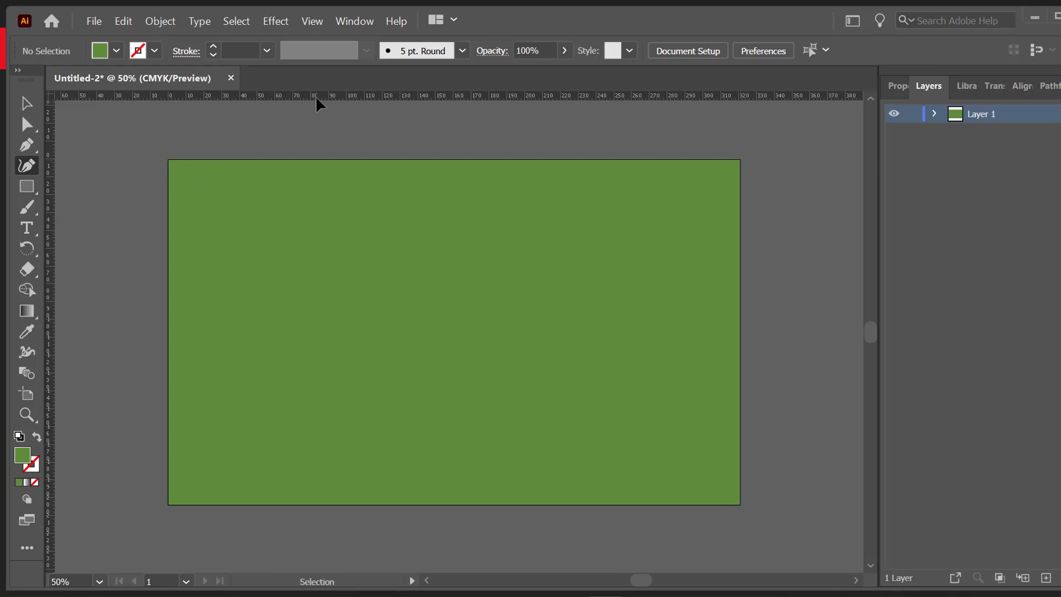
{"action": "left_click_drag", "start_coordinate": [316, 98], "coordinate": [337, 351]}
{"action": "left_click_drag", "start_coordinate": [330, 405], "coordinate": [331, 405]}
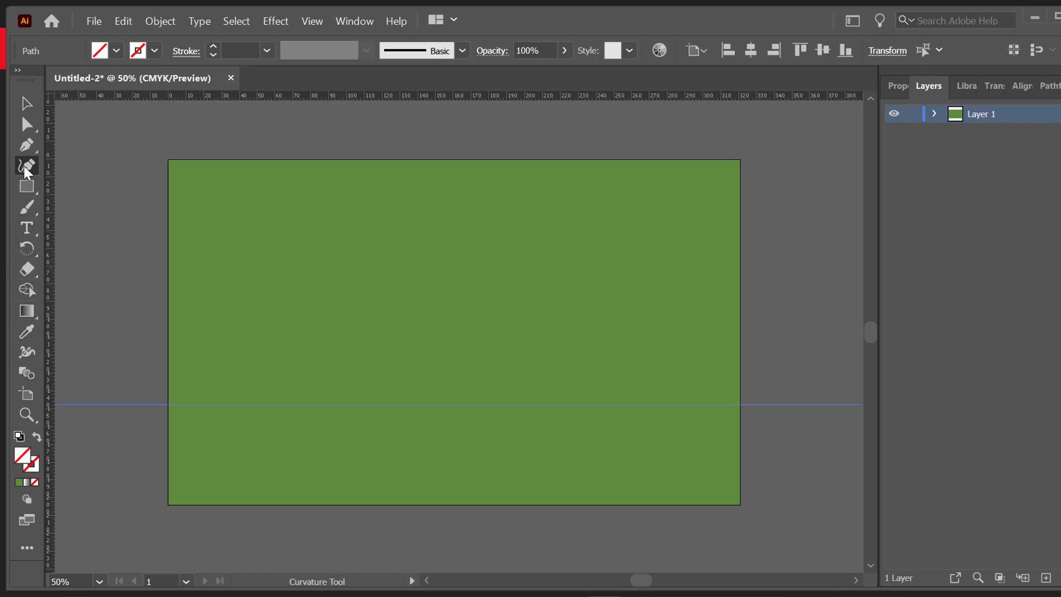
- With the Curvature tool, draw a straight path along the guide, extending past both side edges of the artboard
{"action": "left_click", "coordinate": [144, 404]}
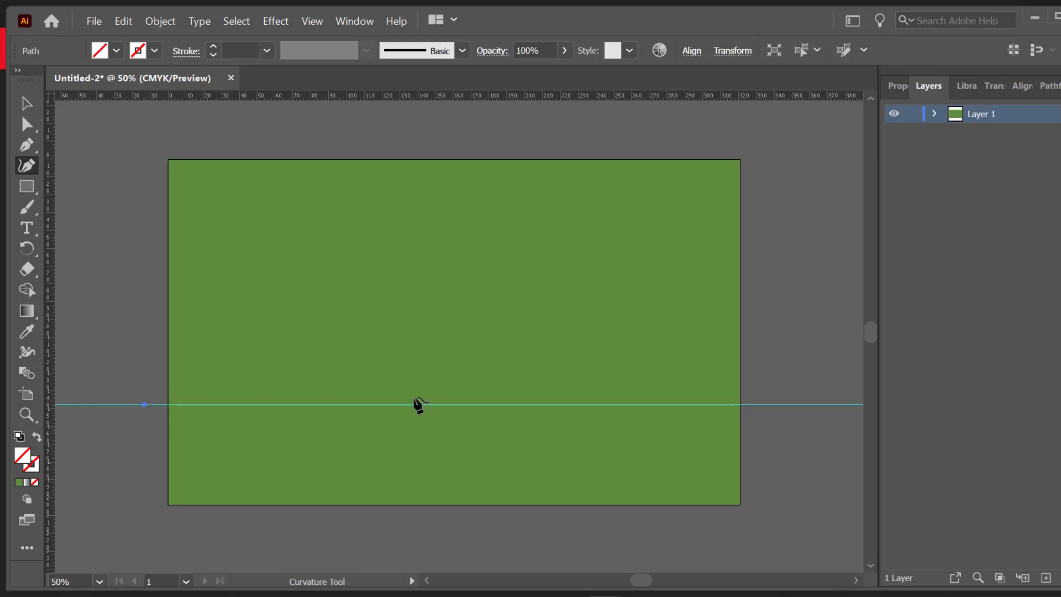
{"action": "left_click", "coordinate": [757, 404]}
{"action": "left_click", "coordinate": [26, 103]}
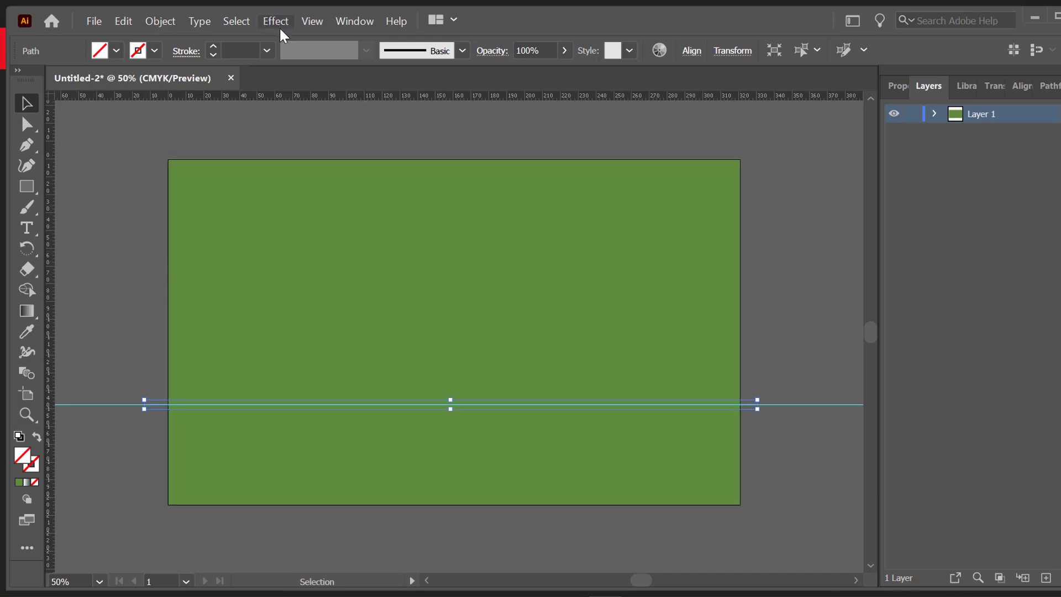
- Give the horizontal path a red stroke and apply an effect that turns it into a smooth, gentle wave
{"action": "left_click", "coordinate": [234, 22]}
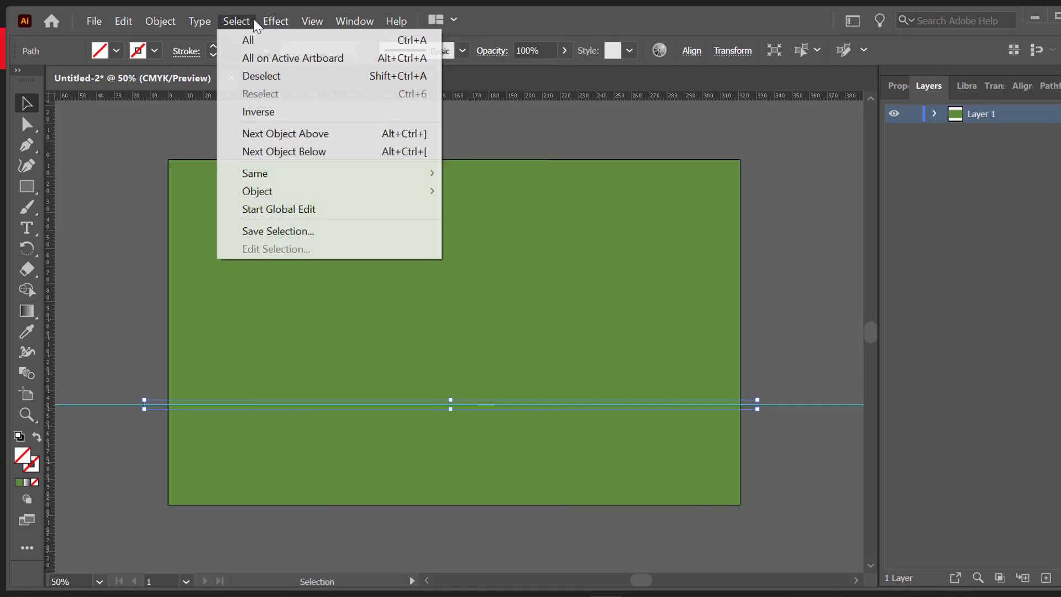
{"action": "left_click", "coordinate": [236, 21]}
{"action": "left_click", "coordinate": [283, 17]}
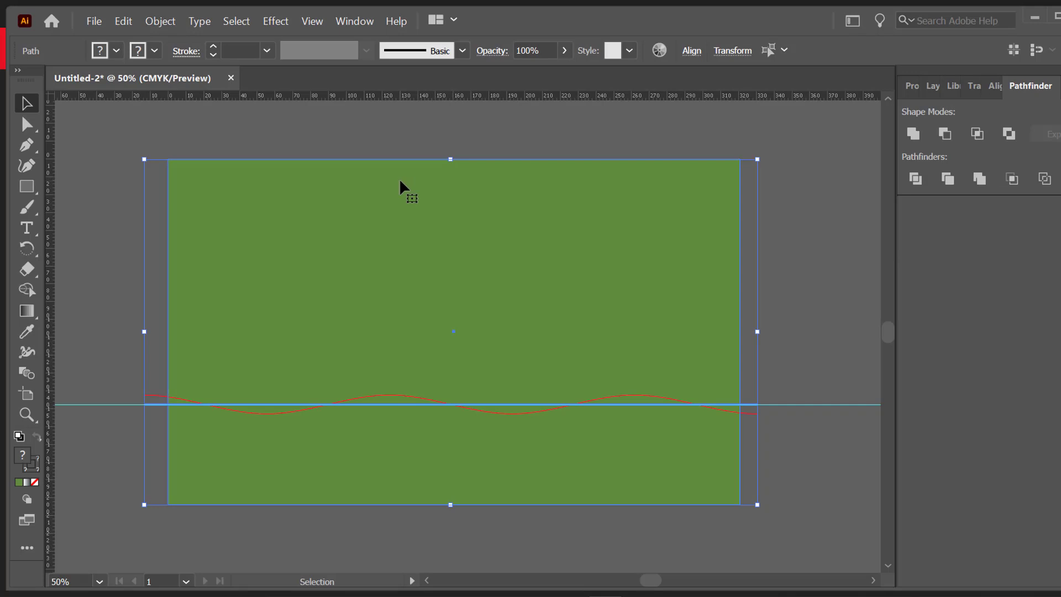
{"action": "left_click", "coordinate": [605, 596]}
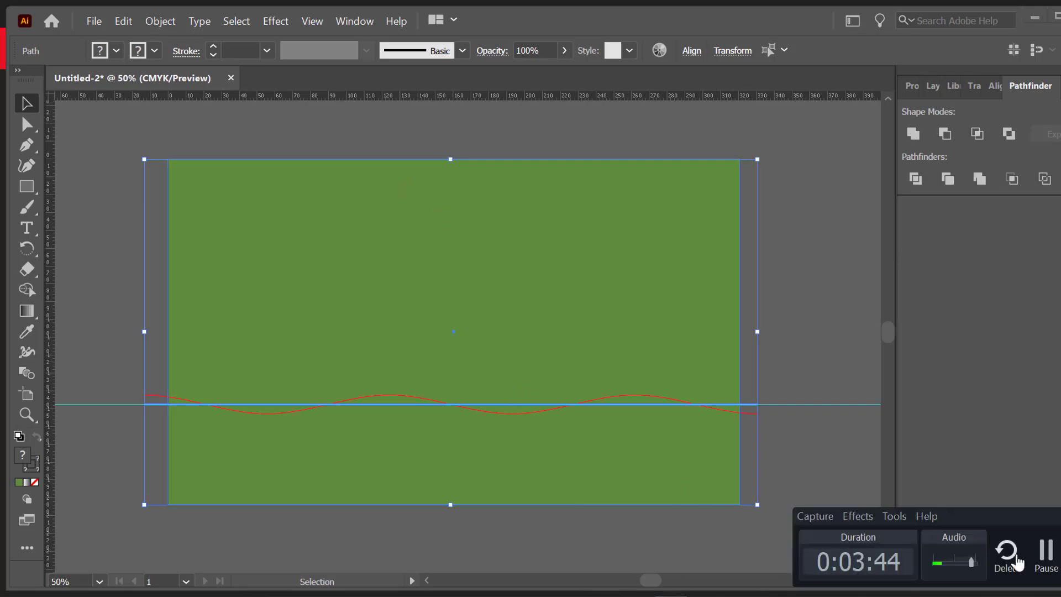
{"action": "left_click", "coordinate": [1044, 557]}
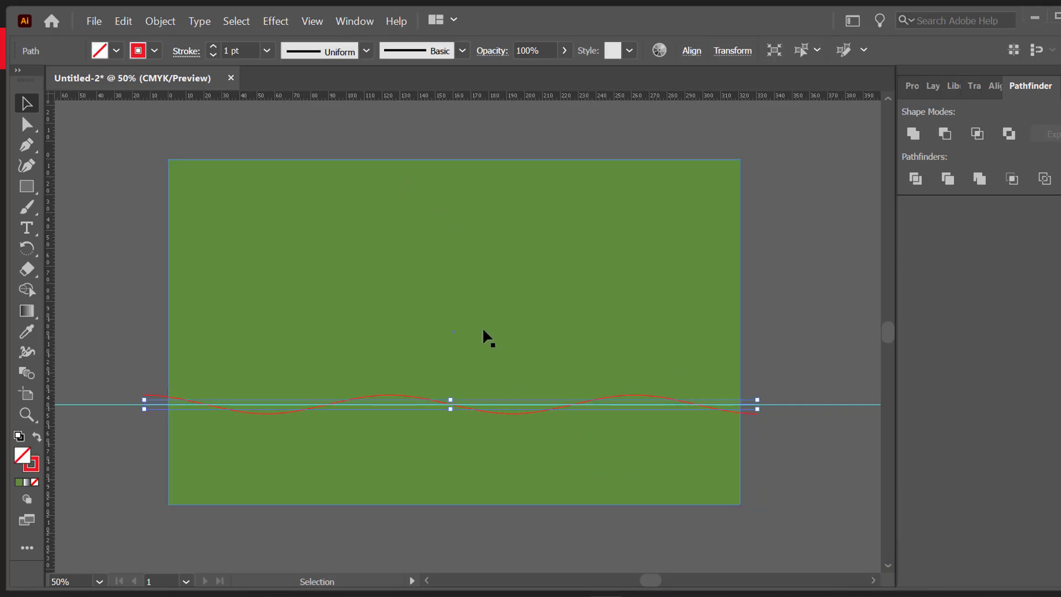
- Move the red wavy line slightly downward relative to the guide
{"action": "left_click", "coordinate": [455, 288]}
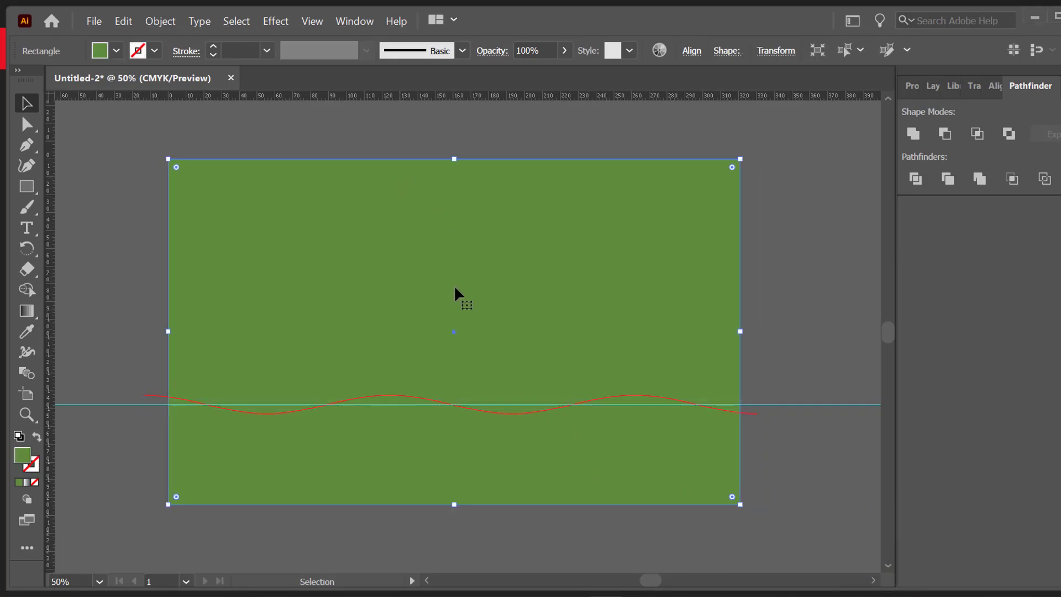
{"action": "left_click", "coordinate": [158, 21]}
{"action": "left_click", "coordinate": [247, 182]}
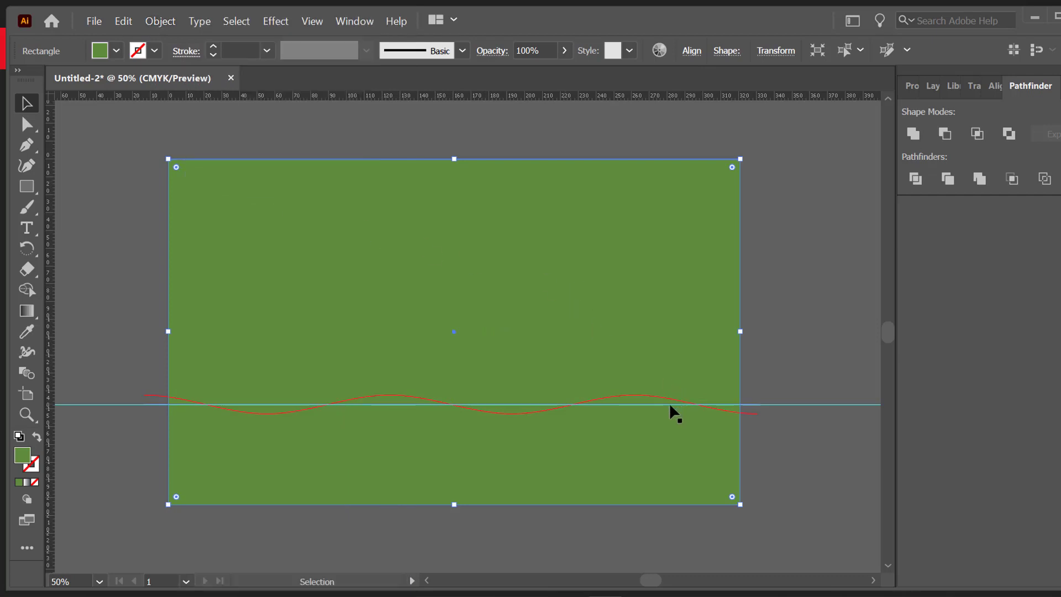
{"action": "left_click", "coordinate": [765, 369]}
{"action": "left_click_drag", "start_coordinate": [658, 396], "coordinate": [657, 402]}
{"action": "mouse_move", "coordinate": [657, 397]}
{"action": "left_mouse_down"}
{"action": "mouse_move", "coordinate": [659, 387]}
{"action": "mouse_move", "coordinate": [657, 396]}
{"action": "left_mouse_up"}
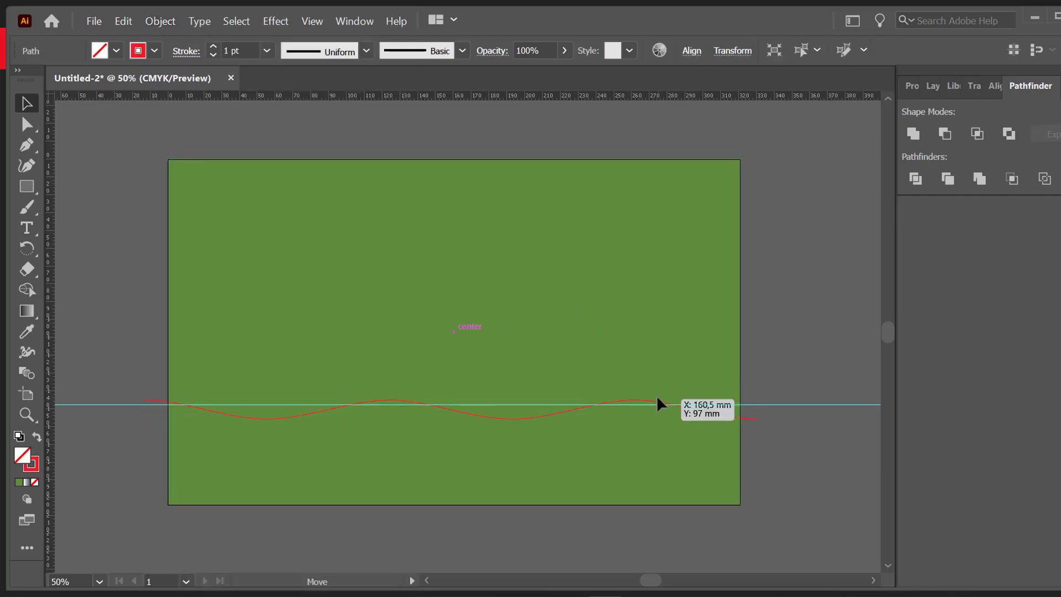
- Expand the appearance of the red wavy line so the effect becomes real path geometry
{"action": "left_click", "coordinate": [555, 354]}
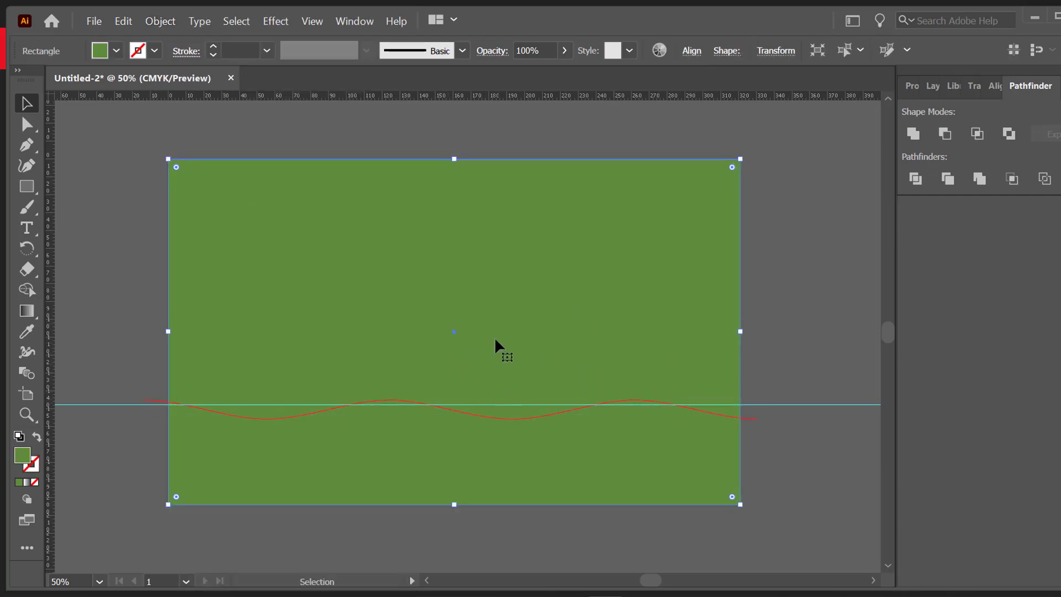
{"action": "left_click", "coordinate": [160, 21]}
{"action": "left_click", "coordinate": [542, 409]}
{"action": "left_click", "coordinate": [534, 419]}
{"action": "left_click", "coordinate": [162, 20]}
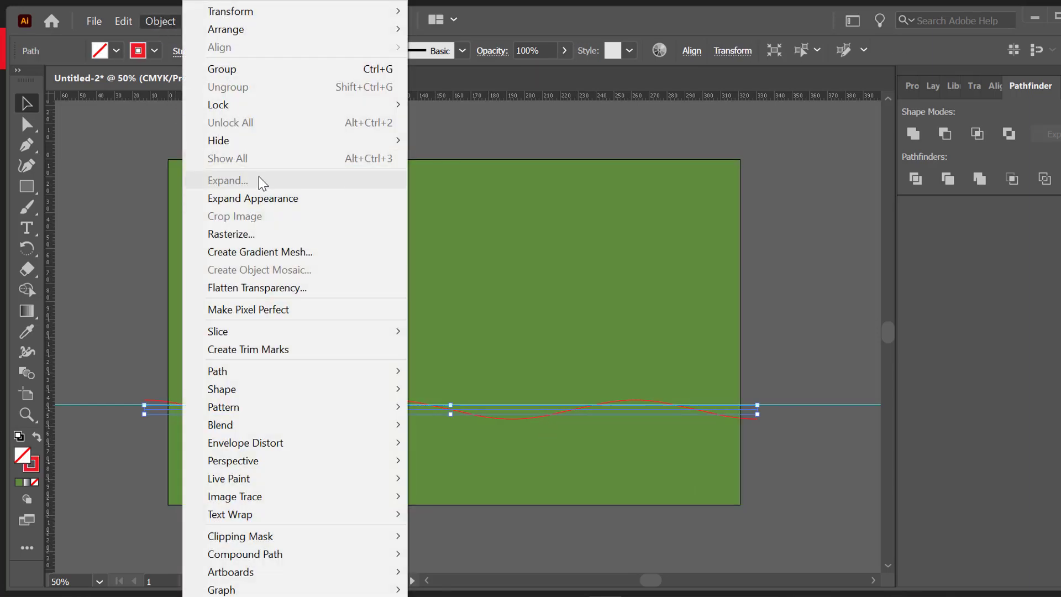
{"action": "left_click", "coordinate": [363, 200]}
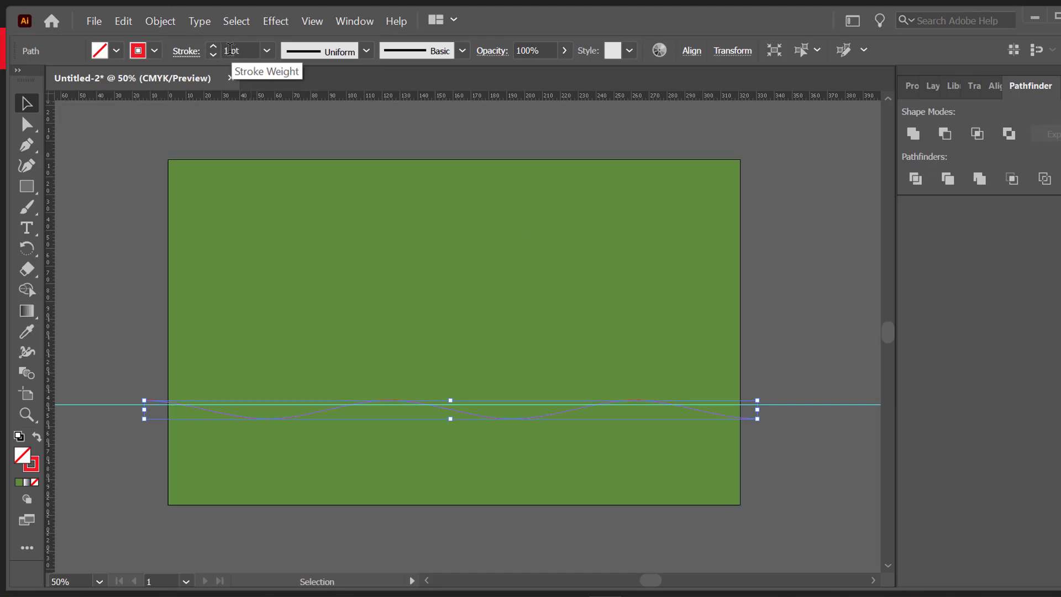
- Divide the green rectangle along the wavy line with Pathfinder and ungroup the resulting pieces
{"action": "left_click", "coordinate": [456, 237]}
{"action": "left_click", "coordinate": [330, 409]}
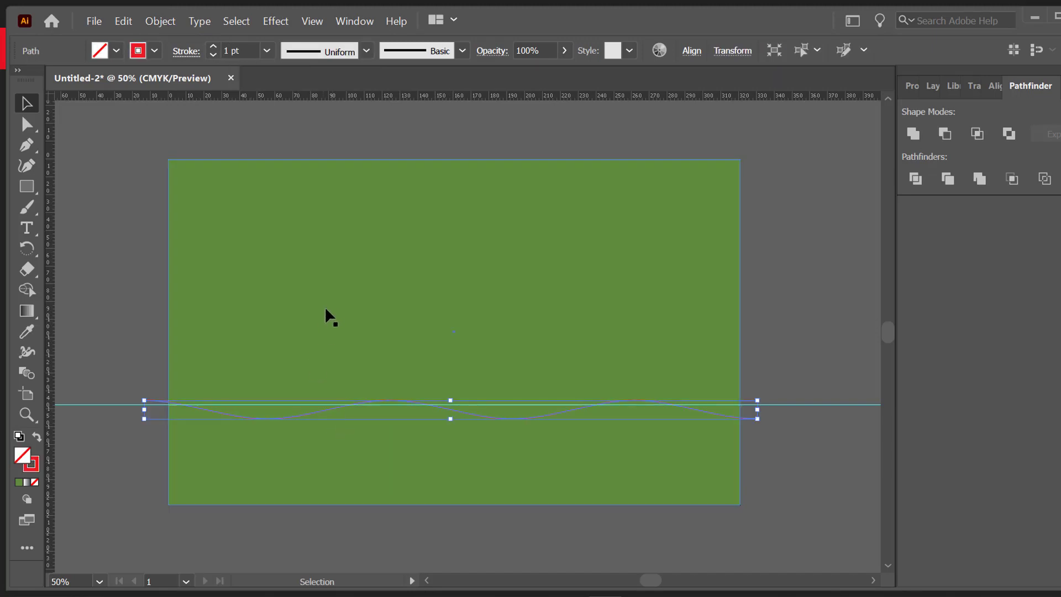
{"action": "left_click", "coordinate": [516, 261], "text": "shift"}
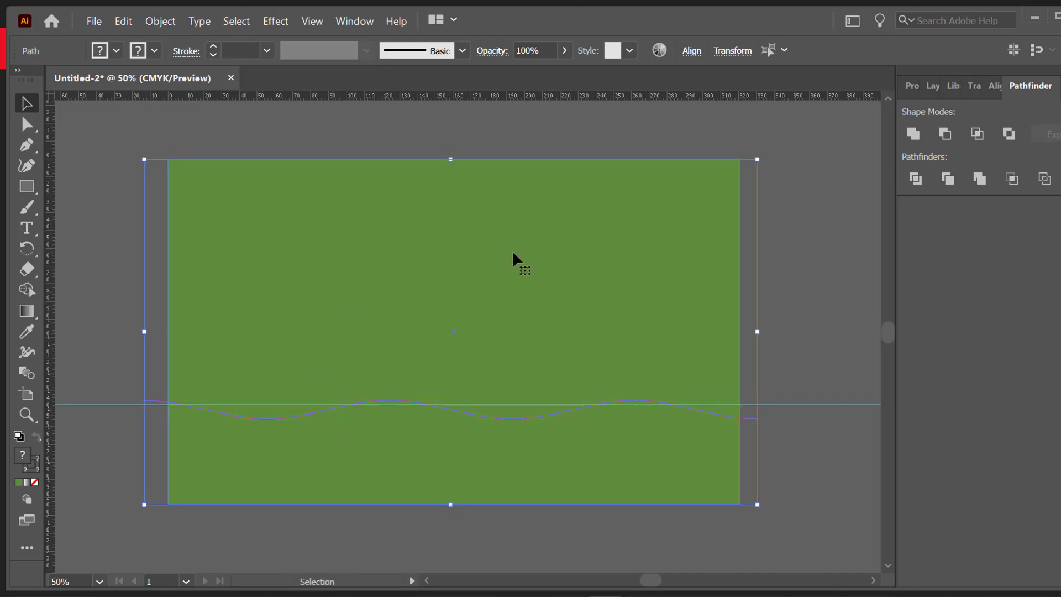
{"action": "left_click", "coordinate": [919, 180]}
{"action": "left_click", "coordinate": [78, 237]}
{"action": "left_click", "coordinate": [469, 470]}
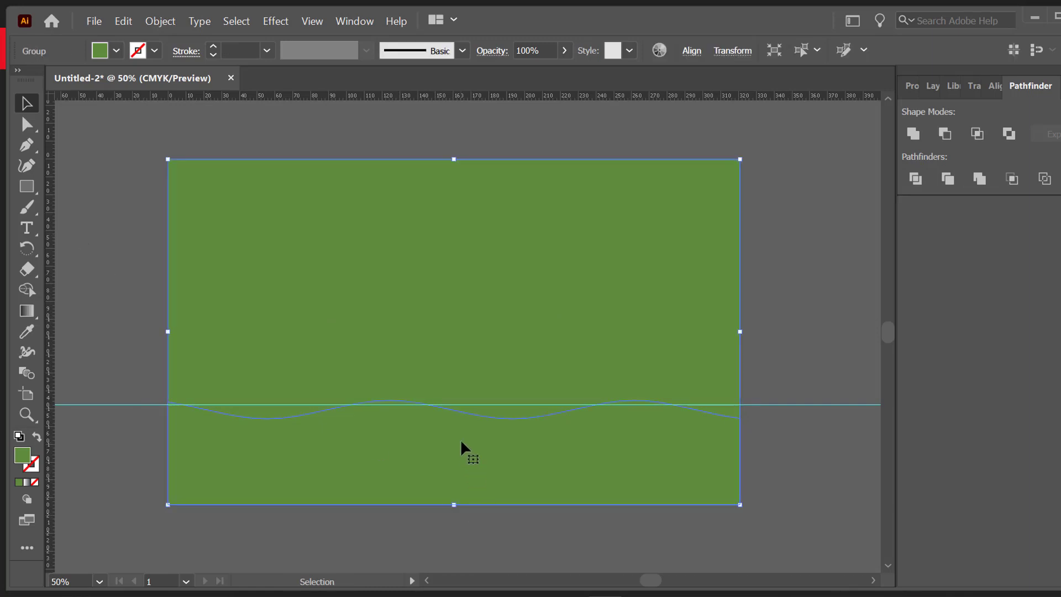
{"action": "right_click", "coordinate": [462, 440]}
{"action": "left_click", "coordinate": [508, 296]}
{"action": "left_click", "coordinate": [513, 438]}
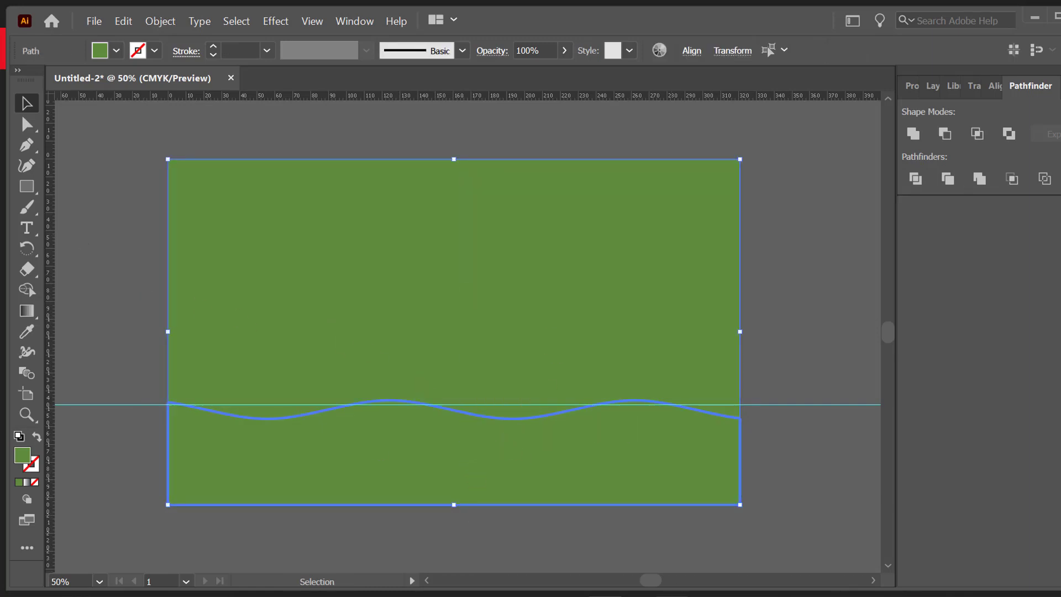
- Look up the sand colour in the palette image and try to fill the divided shapes with D9CE96
{"action": "left_click", "coordinate": [608, 527]}
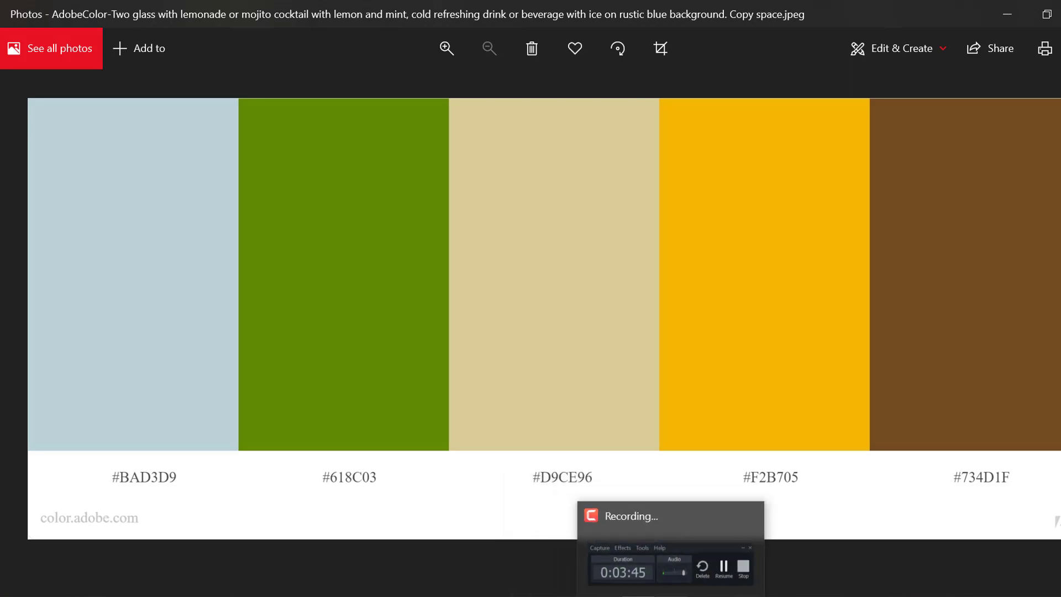
{"action": "key", "text": "alt+Tab"}
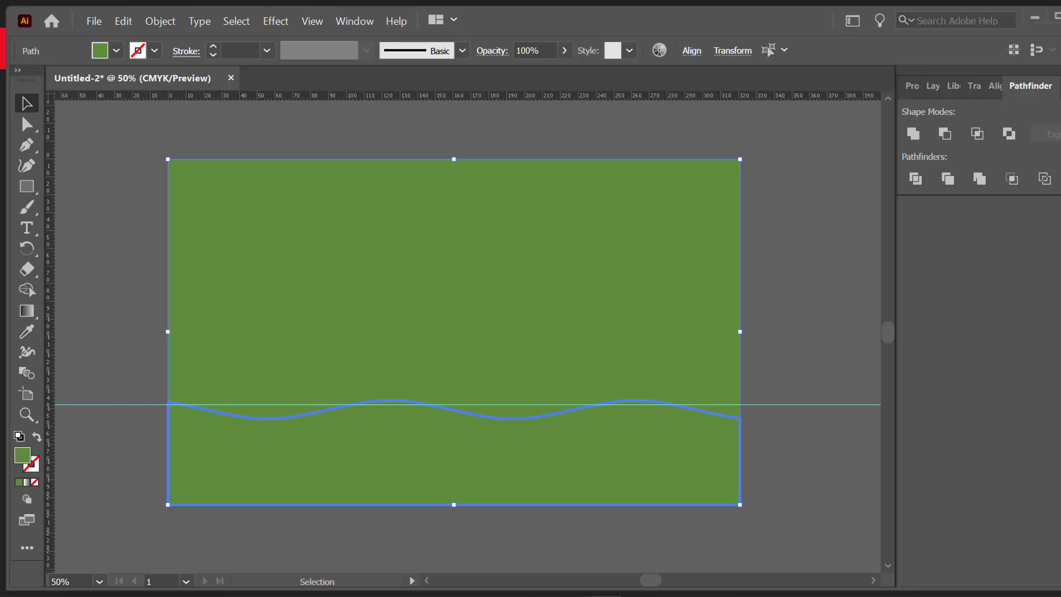
{"action": "double_click", "coordinate": [22, 454]}
{"action": "type", "text": "d9c"}
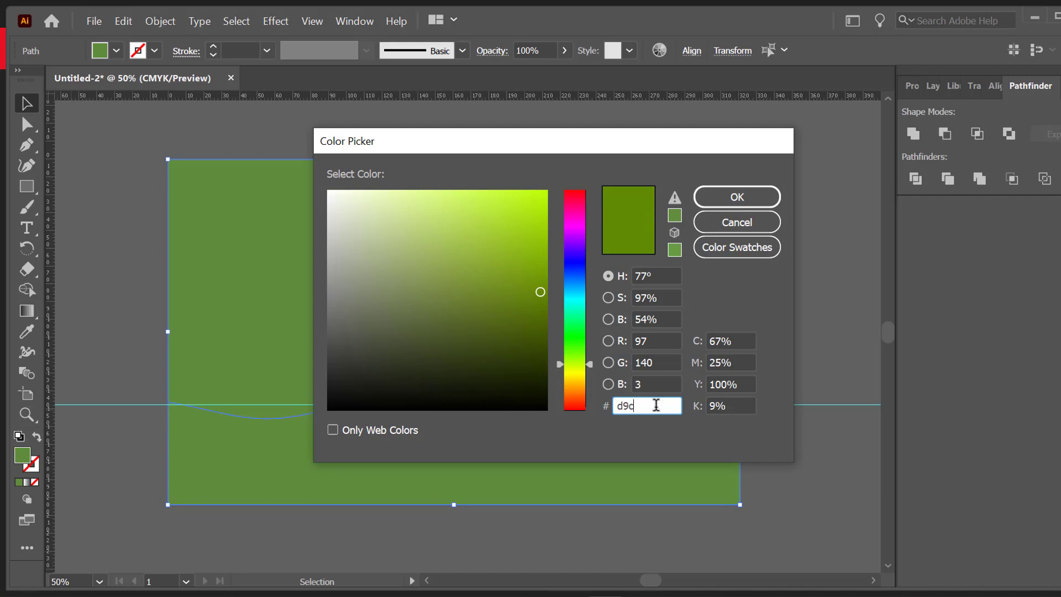
{"action": "type", "text": "e8b"}
{"action": "key", "text": "Return"}
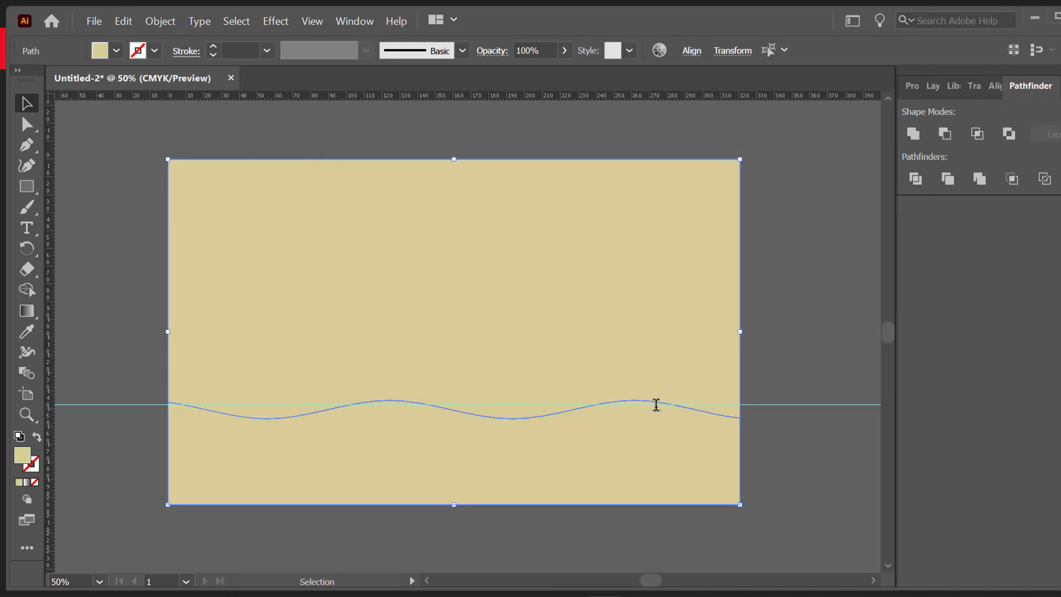
{"action": "key", "text": "ctrl+z"}
- Isolate the lower wavy piece, fill it with the sand colour D9CE96, and leave isolation mode
{"action": "double_click", "coordinate": [635, 436]}
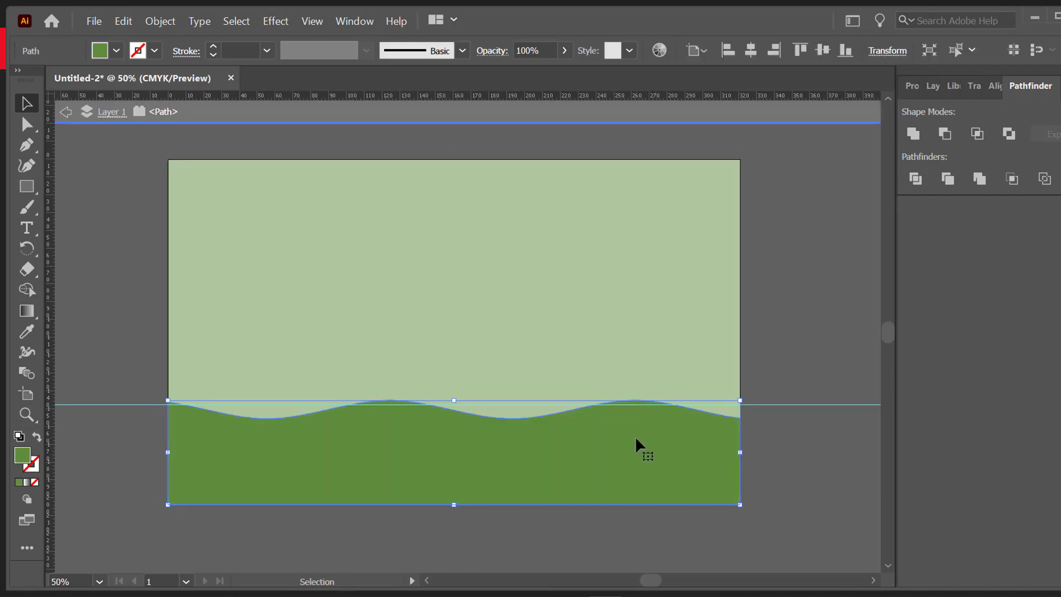
{"action": "double_click", "coordinate": [23, 458]}
{"action": "type", "text": "d9c"}
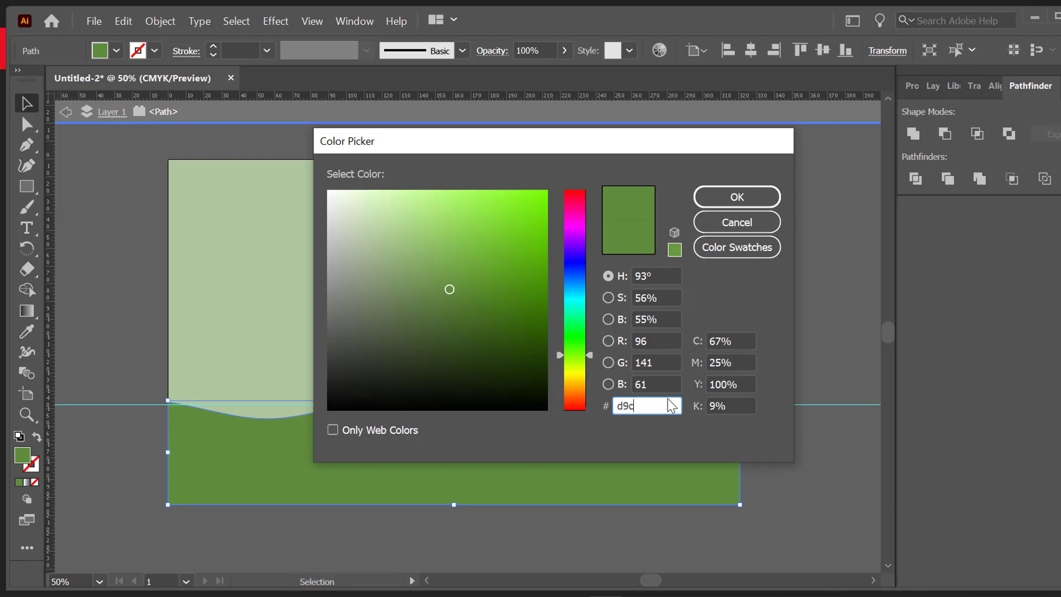
{"action": "type", "text": "e8b"}
{"action": "key", "text": "Return"}
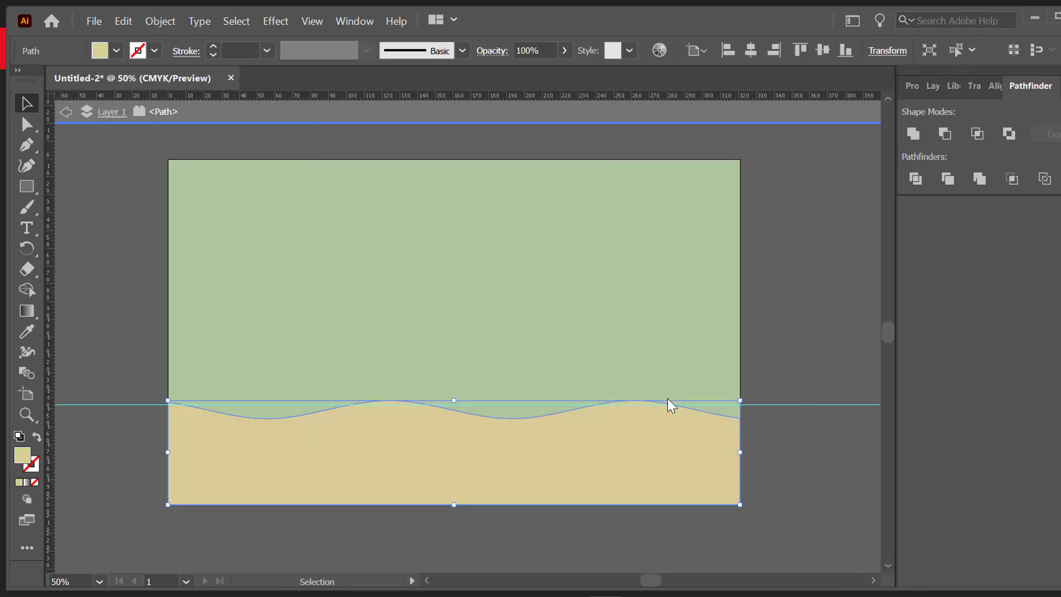
{"action": "double_click", "coordinate": [831, 336]}
- Create a 107 mm wide by 194 mm high rectangle over the left part of the green background
{"action": "left_click", "coordinate": [568, 328]}
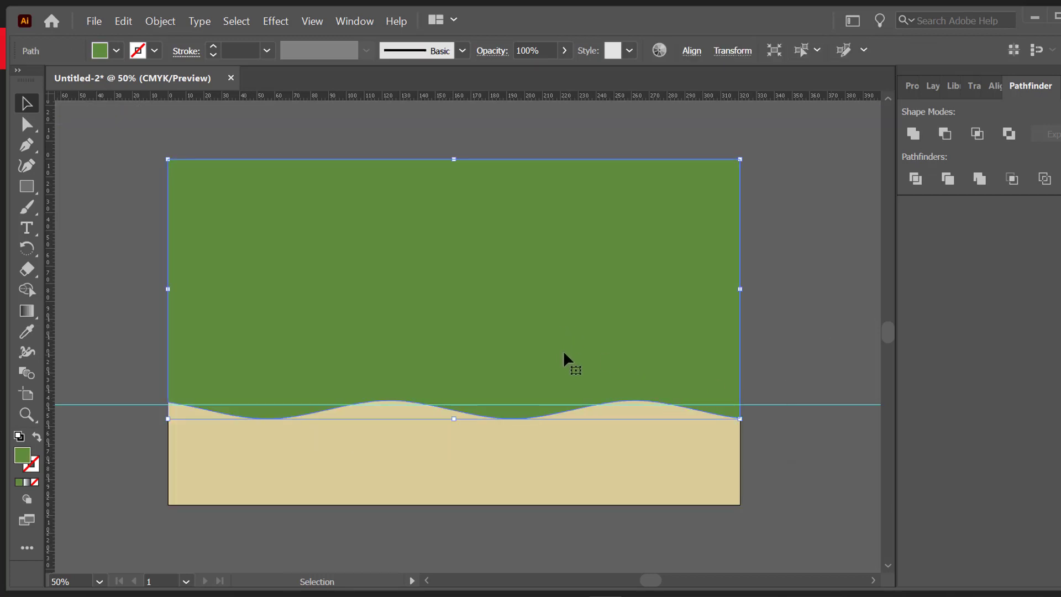
{"action": "left_click", "coordinate": [778, 221]}
{"action": "left_click", "coordinate": [272, 204]}
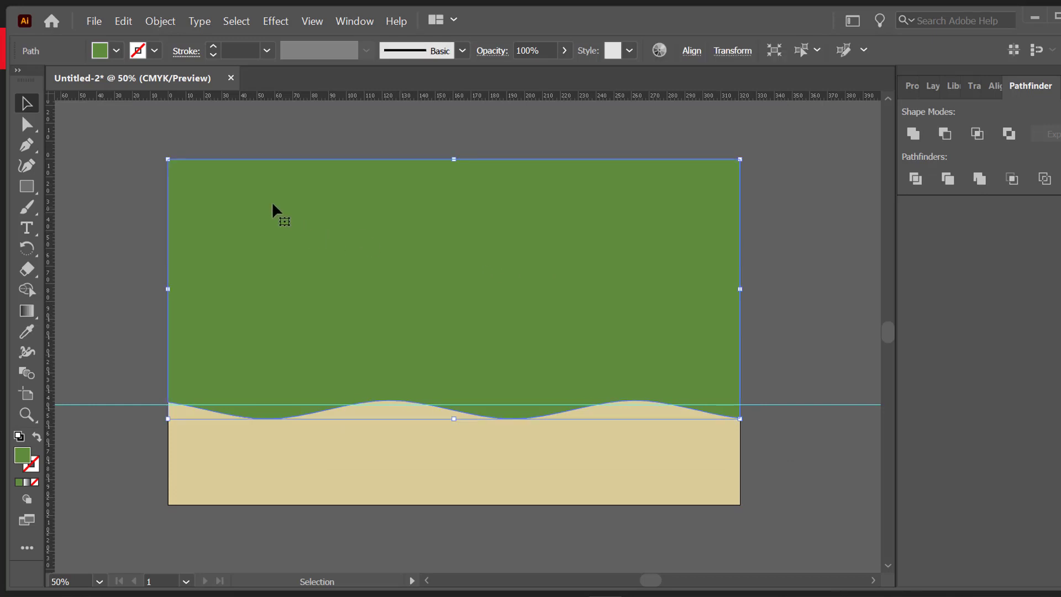
{"action": "left_click", "coordinate": [27, 187]}
{"action": "left_click", "coordinate": [209, 210]}
{"action": "type", "text": "10"}
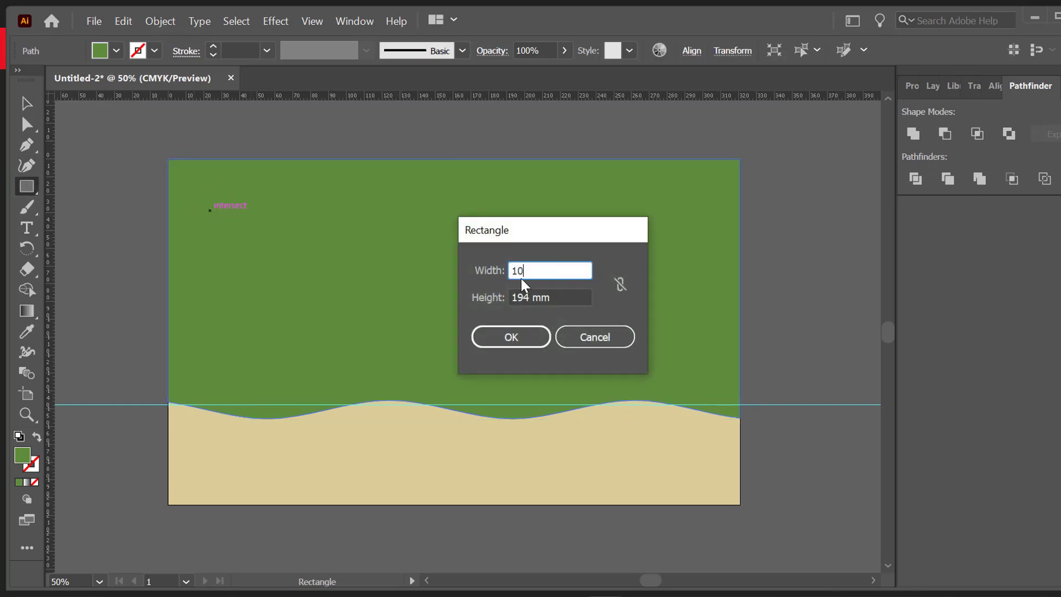
{"action": "type", "text": "7"}
{"action": "key", "text": "Return"}
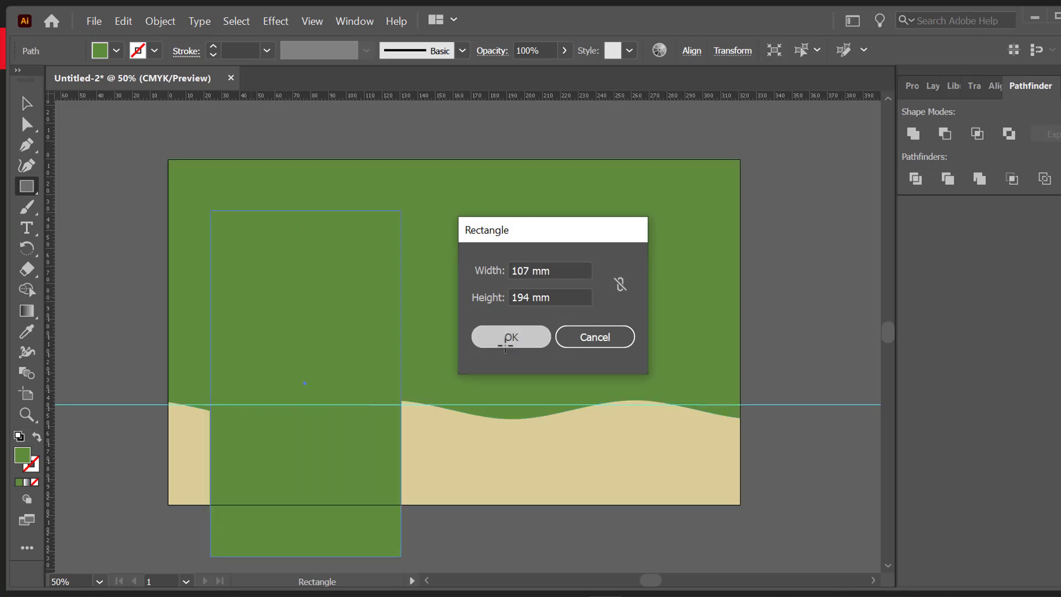
- Give the new rectangle a white stroke and set its fill to none
{"action": "left_click", "coordinate": [101, 51]}
{"action": "left_click", "coordinate": [36, 78]}
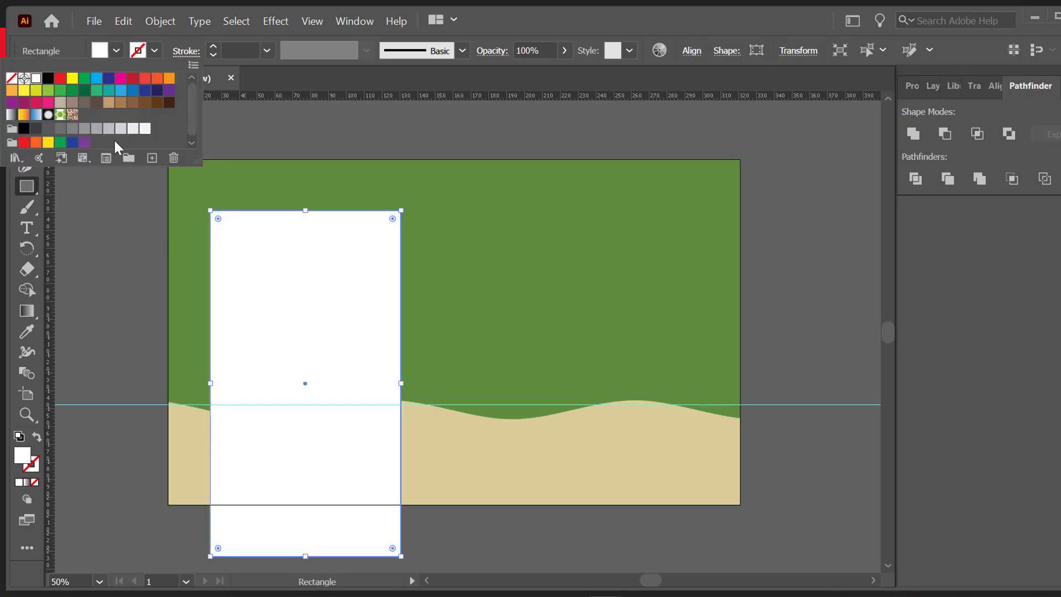
{"action": "left_click", "coordinate": [149, 53]}
{"action": "left_click", "coordinate": [149, 52]}
{"action": "left_click", "coordinate": [36, 80]}
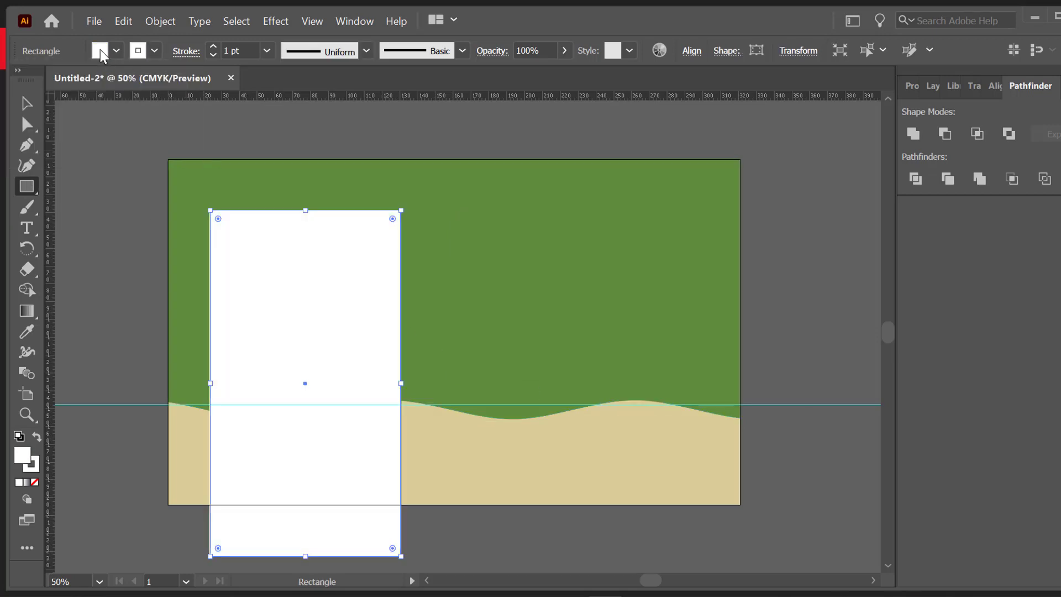
{"action": "left_click", "coordinate": [116, 51]}
{"action": "left_click", "coordinate": [10, 81]}
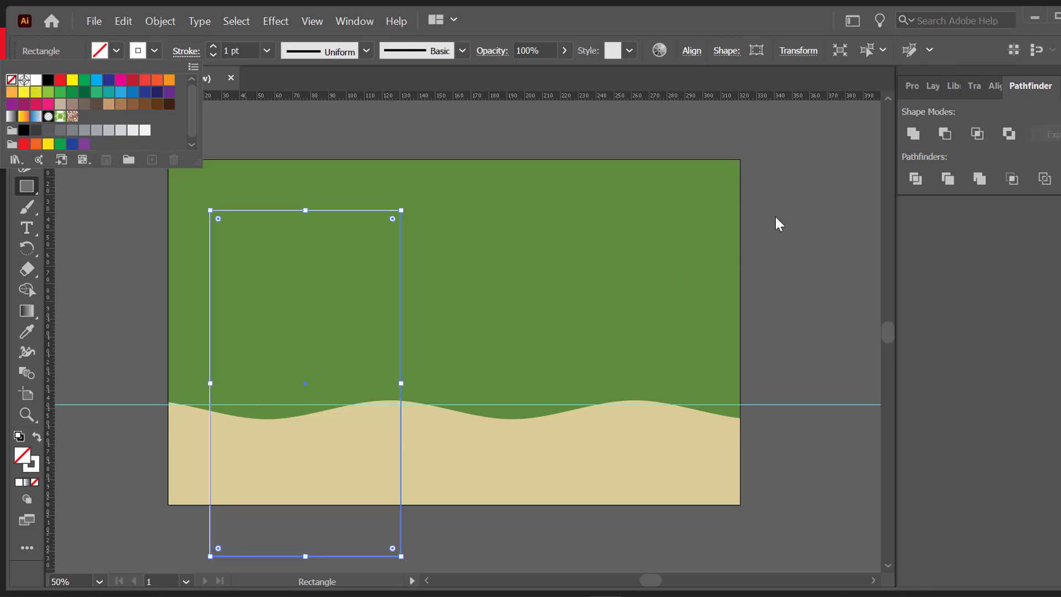
- Extend the sand-coloured ground shape slightly behind the green area and past the artboard's lower edge
{"action": "left_click", "coordinate": [28, 102]}
{"action": "mouse_move", "coordinate": [305, 249]}
{"action": "left_mouse_down"}
{"action": "mouse_move", "coordinate": [302, 232]}
{"action": "mouse_move", "coordinate": [310, 256]}
{"action": "left_mouse_up"}
{"action": "left_click", "coordinate": [541, 469]}
{"action": "left_click_drag", "start_coordinate": [541, 469], "coordinate": [539, 462]}
{"action": "left_click_drag", "start_coordinate": [453, 502], "coordinate": [454, 510]}
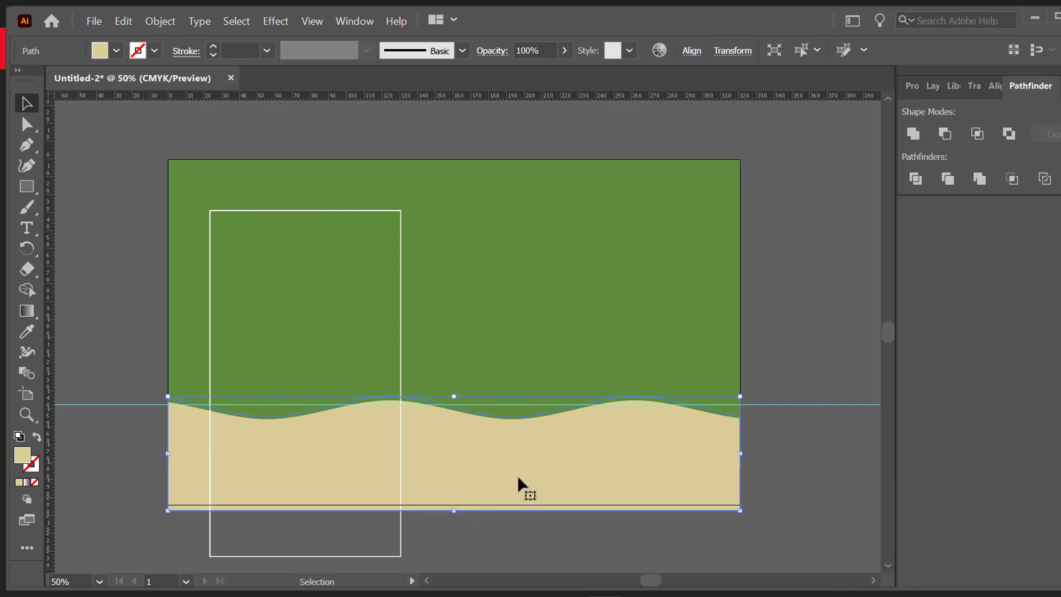
- Lock the green and sand background paths in Layer 1
{"action": "left_click", "coordinate": [932, 86]}
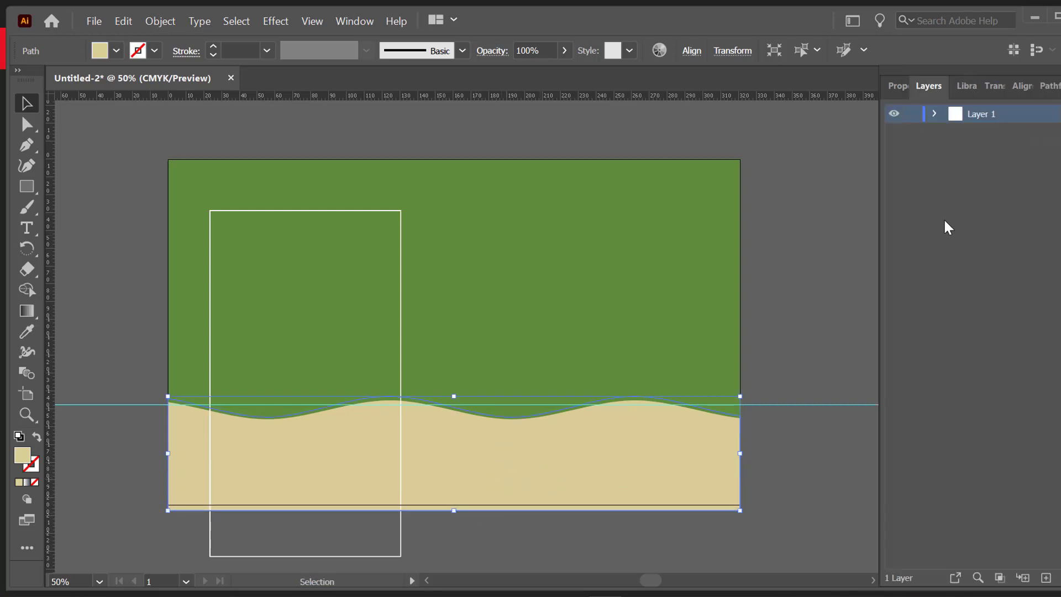
{"action": "left_click", "coordinate": [936, 114]}
{"action": "left_click", "coordinate": [912, 168]}
{"action": "left_click", "coordinate": [912, 149]}
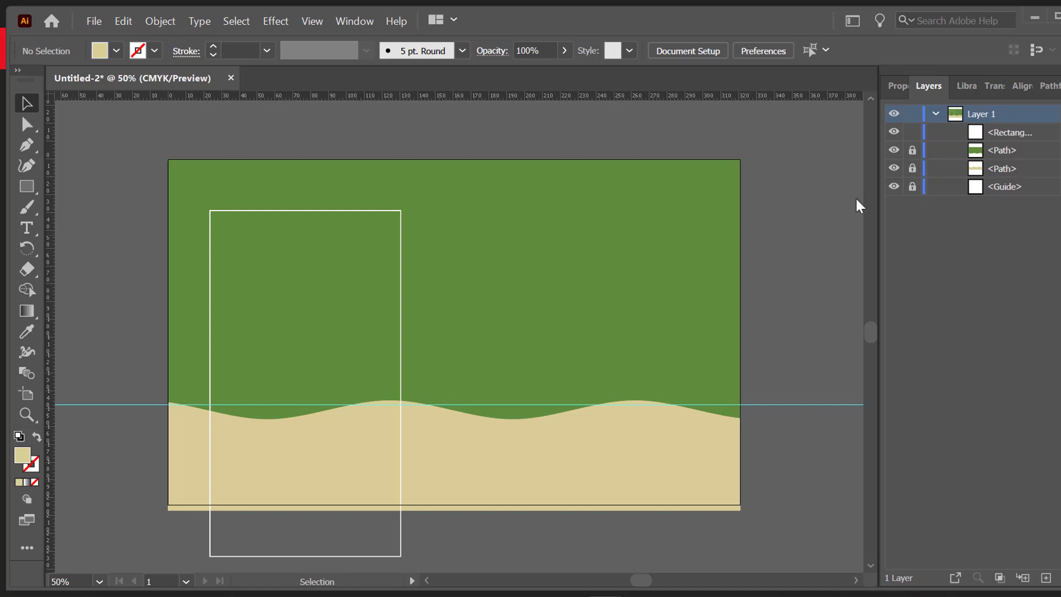
- Move the white outlined rectangle to align with the artboard's upper-left corner
{"action": "left_click_drag", "start_coordinate": [329, 212], "coordinate": [285, 157]}
{"action": "left_click", "coordinate": [871, 218]}
{"action": "left_click_drag", "start_coordinate": [871, 319], "coordinate": [872, 330]}
{"action": "left_click", "coordinate": [780, 347]}
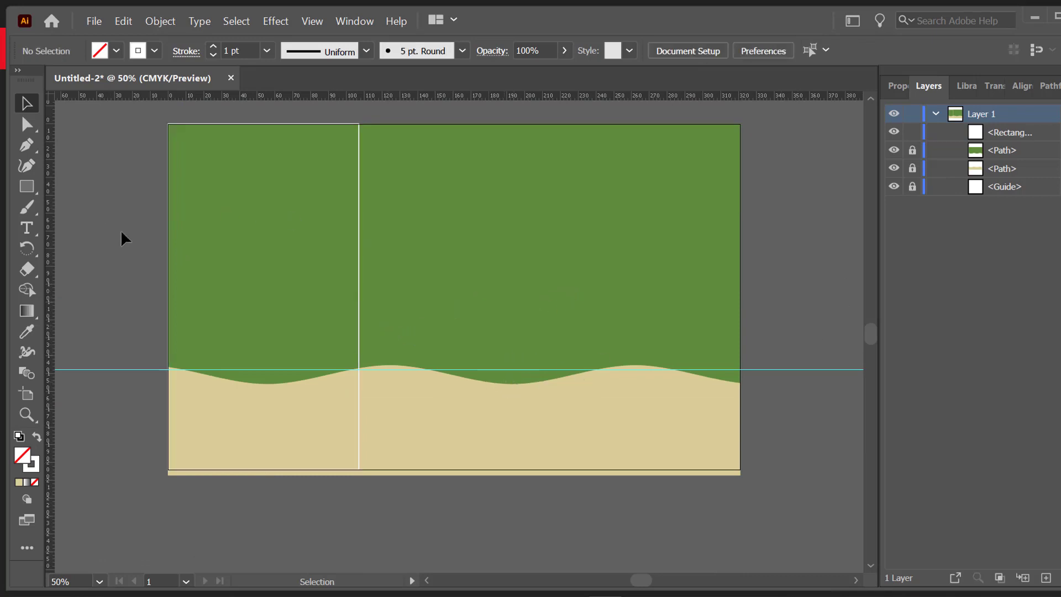
- Add the point text BENSODA in the upper part of the white outlined rectangle
{"action": "left_click", "coordinate": [27, 229]}
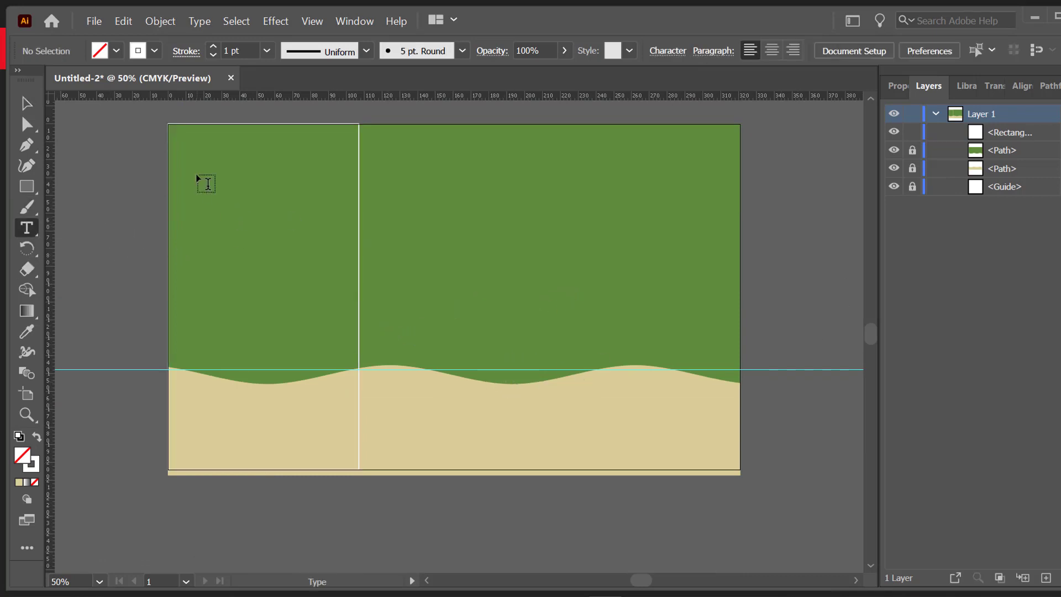
{"action": "left_click", "coordinate": [197, 175]}
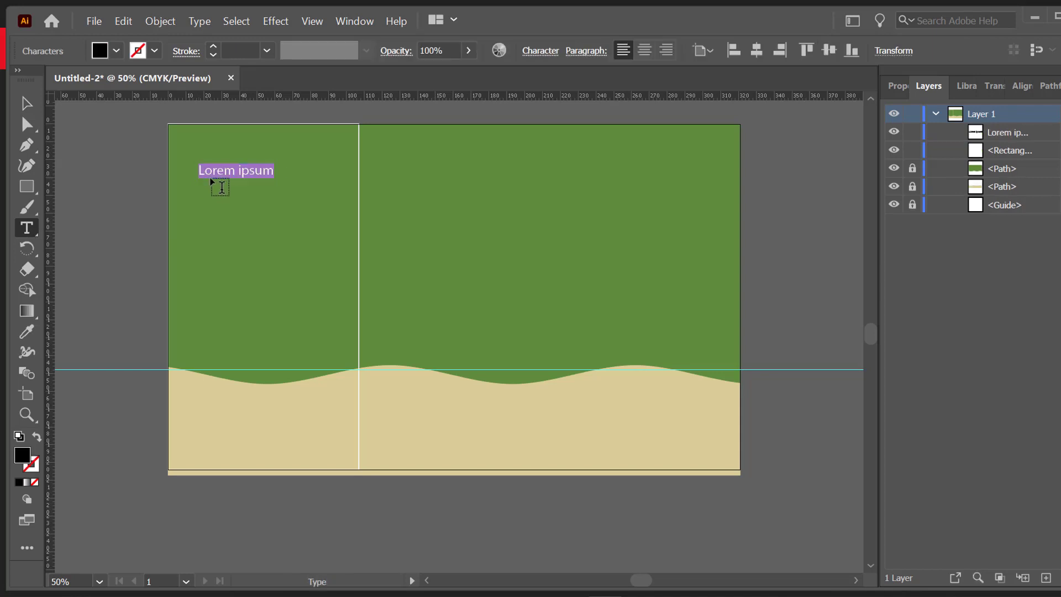
{"action": "key", "text": "Caps_Lock"}
{"action": "type", "text": "BÉNODA"}
{"action": "key", "text": "BackSpace"}
{"action": "key", "text": "BackSpace"}
{"action": "key", "text": "BackSpace"}
{"action": "key", "text": "BackSpace"}
{"action": "key", "text": "BackSpace"}
{"action": "type", "text": "ENSO"}
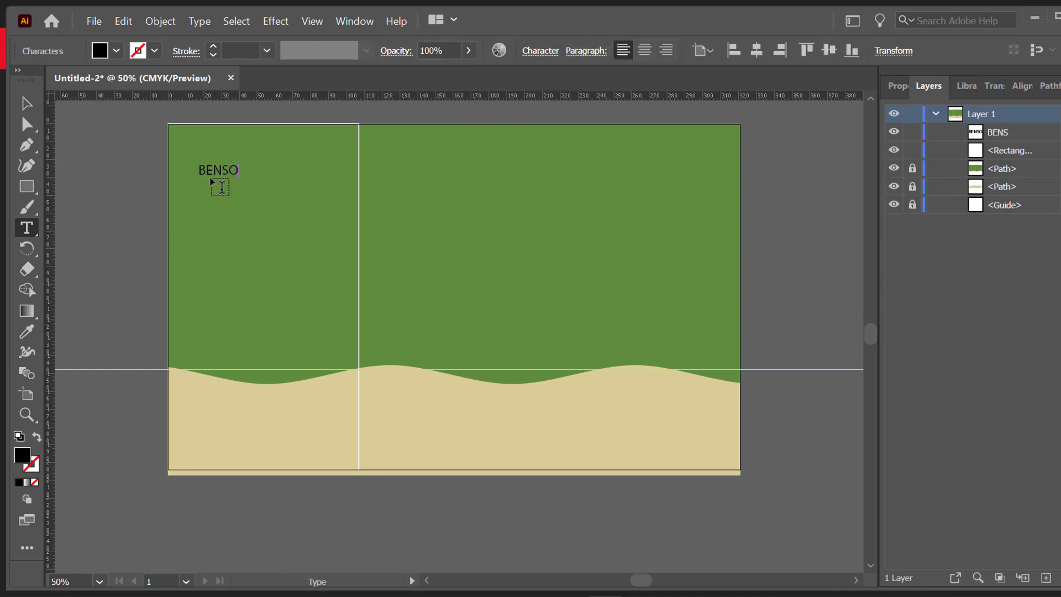
{"action": "type", "text": "DA"}
{"action": "key", "text": "BackSpace"}
{"action": "type", "text": "DA"}
{"action": "key", "text": "Escape"}
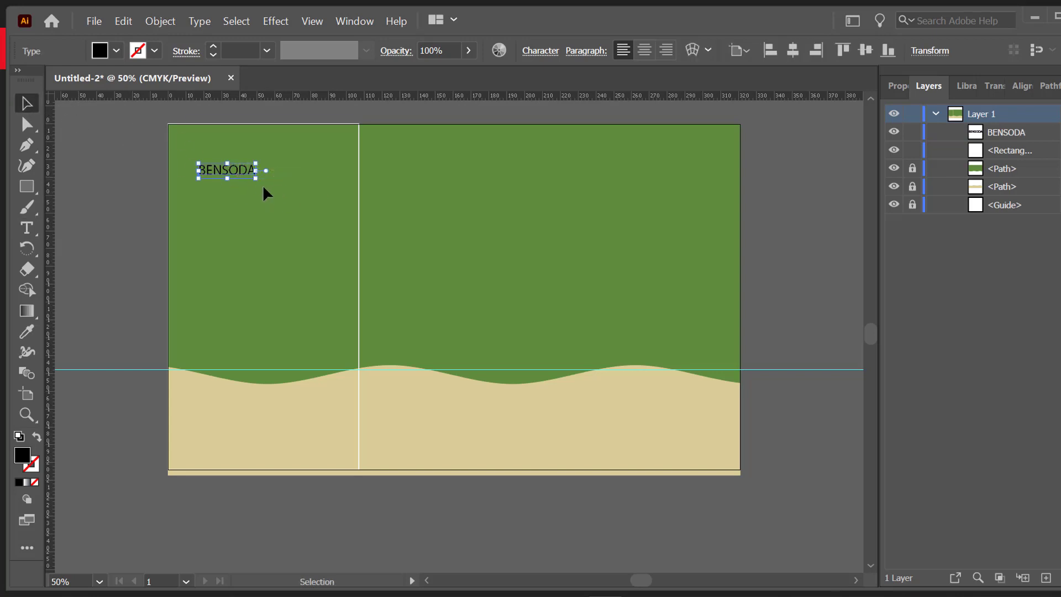
- Filter the fonts to Handwritten and apply Chocolate Bar Demo to the BENSODA text
{"action": "left_click", "coordinate": [551, 55]}
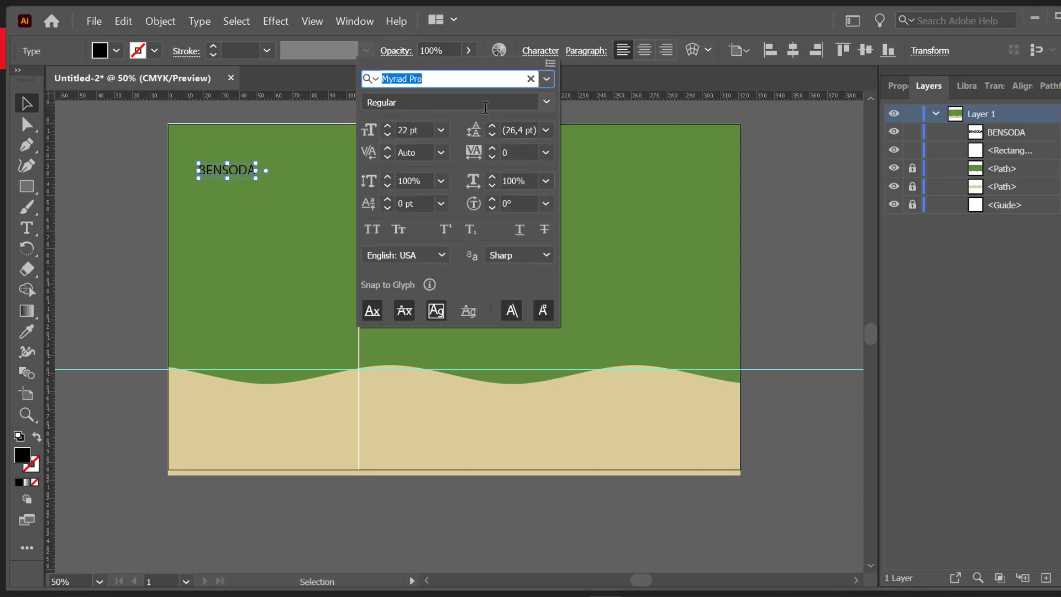
{"action": "left_click", "coordinate": [546, 80]}
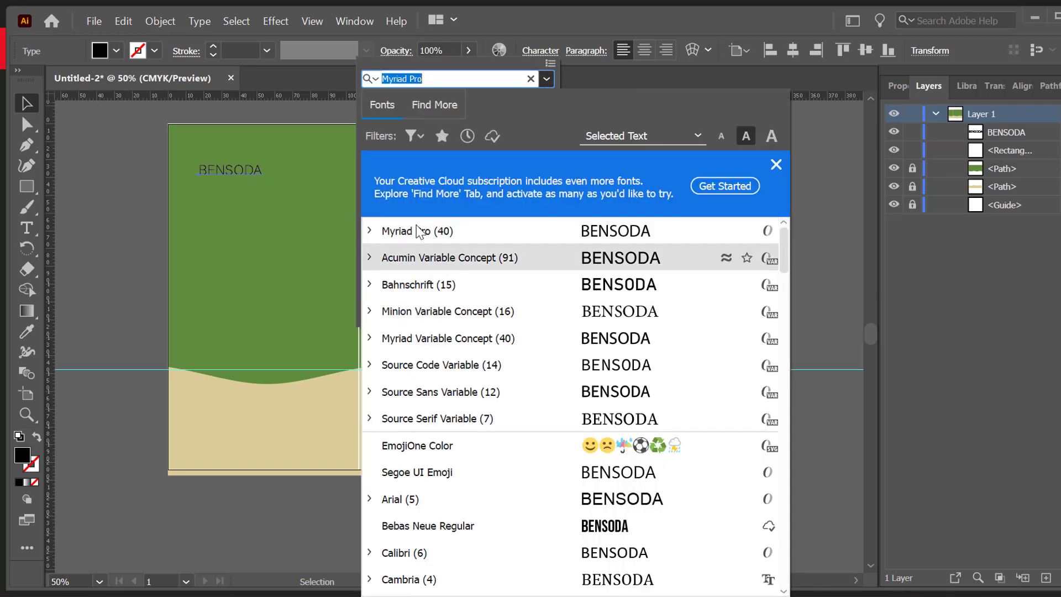
{"action": "left_click", "coordinate": [412, 136]}
{"action": "left_click", "coordinate": [346, 275]}
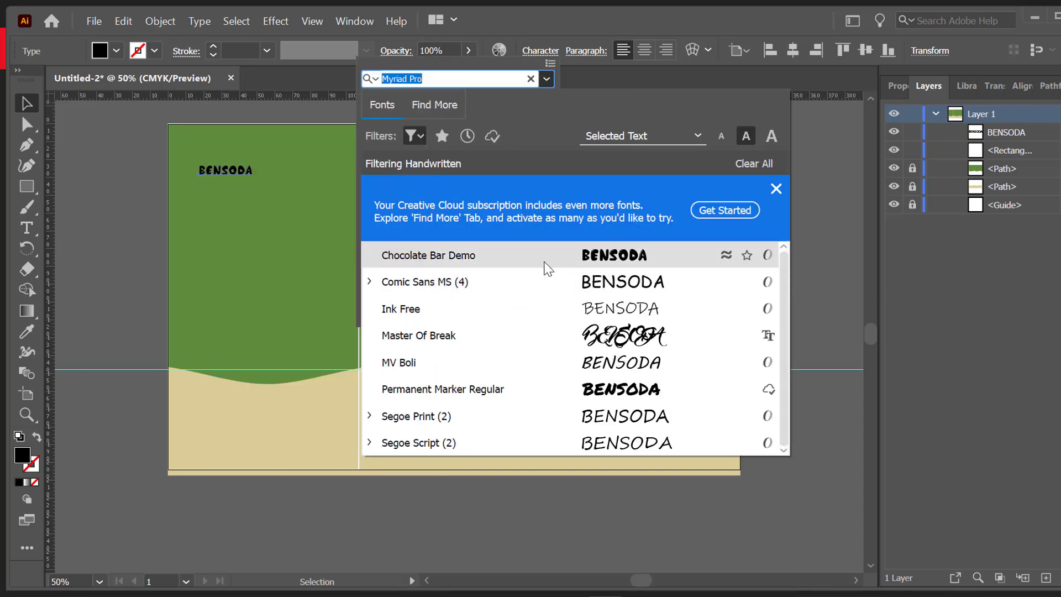
{"action": "left_click", "coordinate": [618, 254]}
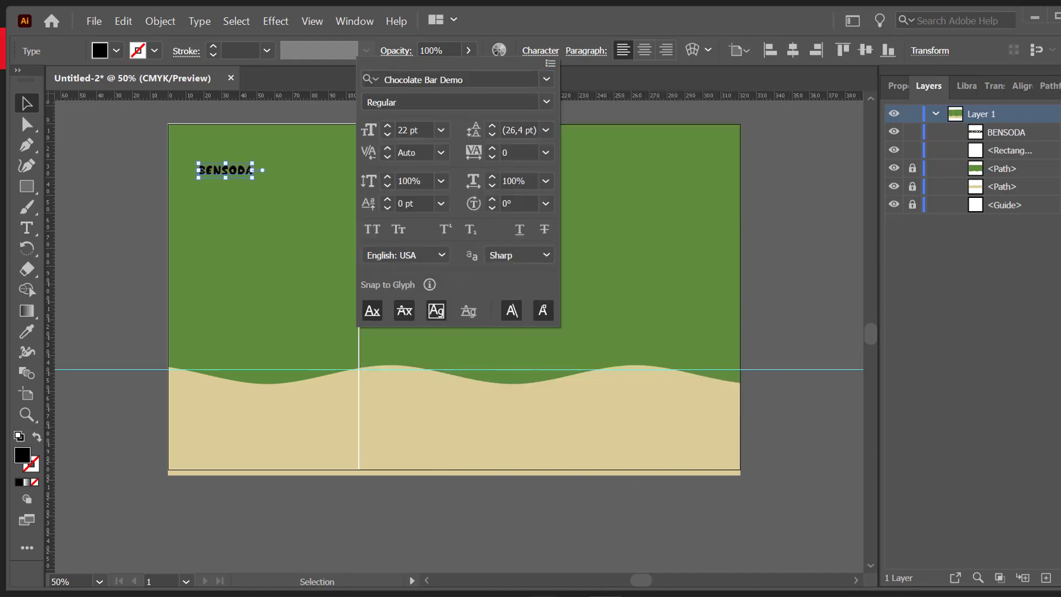
- Fill the BENSODA text with the palette image's yellow F2B705 and enlarge it within the outlined rectangle
{"action": "key", "text": "alt+Tab"}
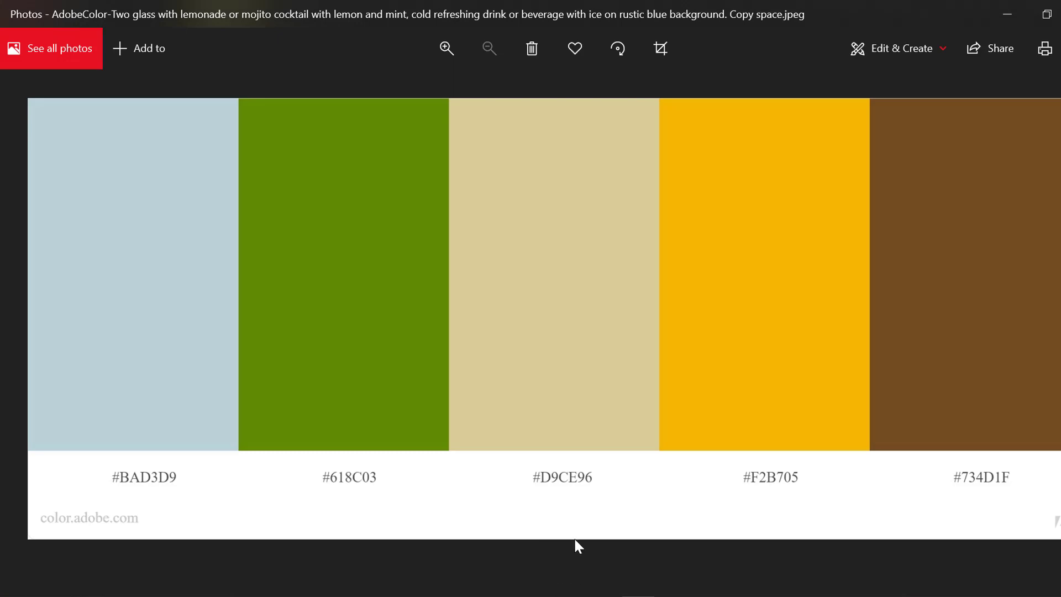
{"action": "key", "text": "alt+Tab"}
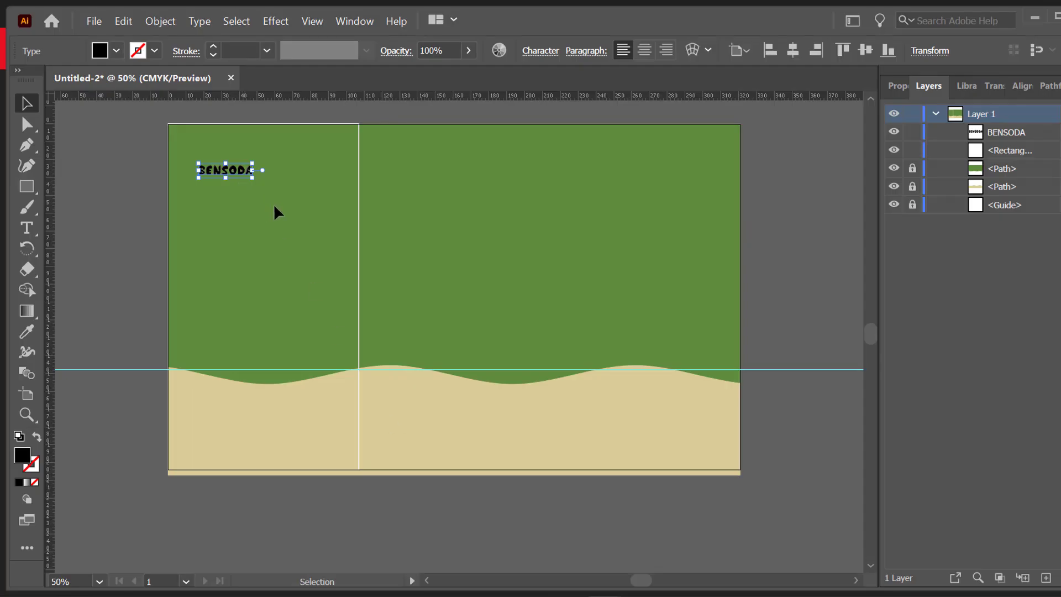
{"action": "double_click", "coordinate": [22, 455]}
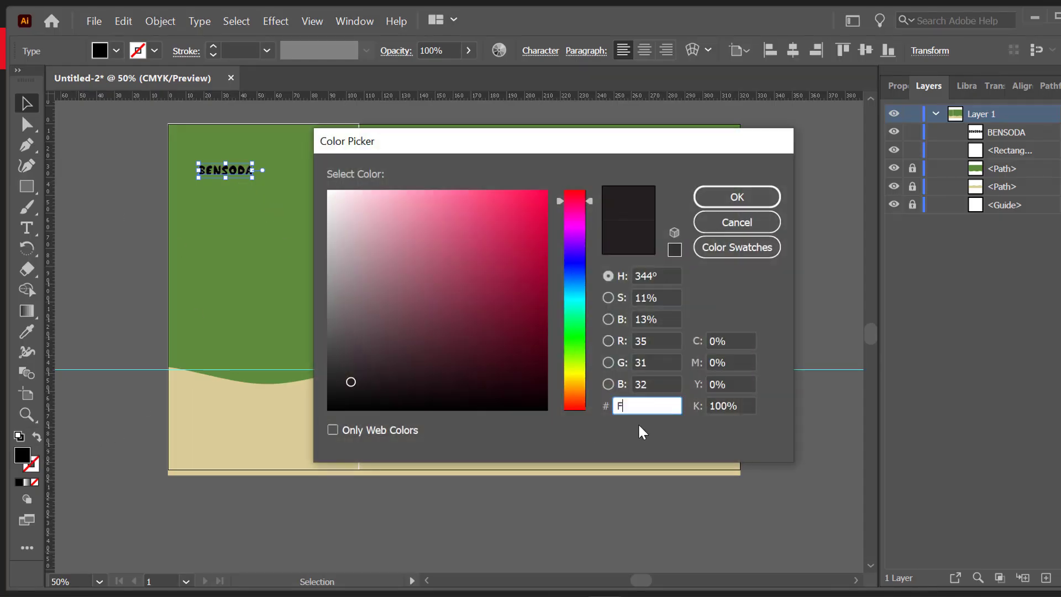
{"action": "type", "text": "F2B705"}
{"action": "key", "text": "Return"}
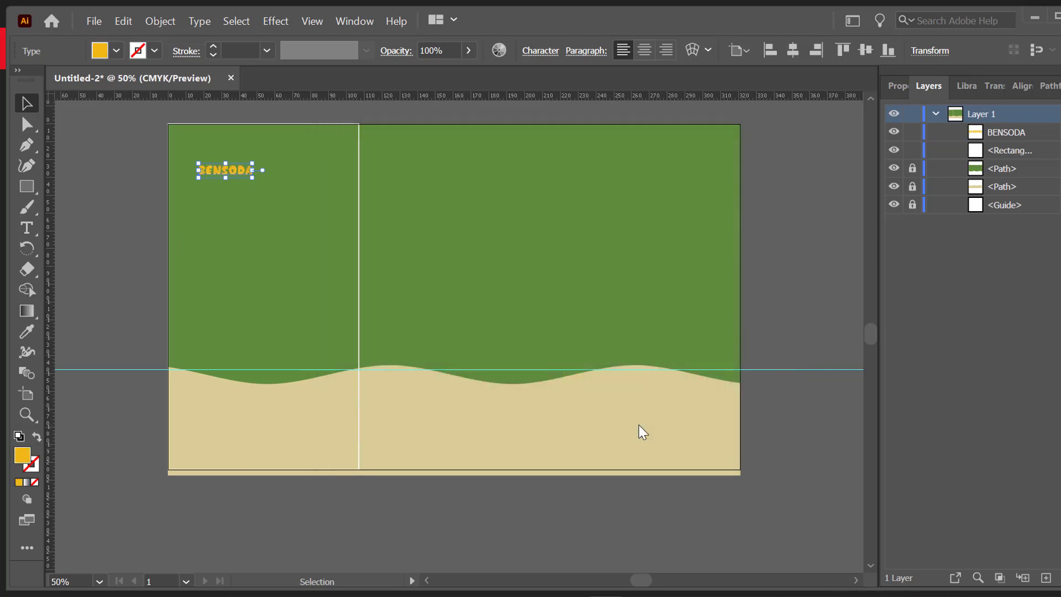
{"action": "left_click_drag", "start_coordinate": [249, 180], "coordinate": [277, 204]}
- Look up the brown in the palette image and apply 734D1F as the BENSODA text's stroke colour
{"action": "left_click", "coordinate": [155, 51]}
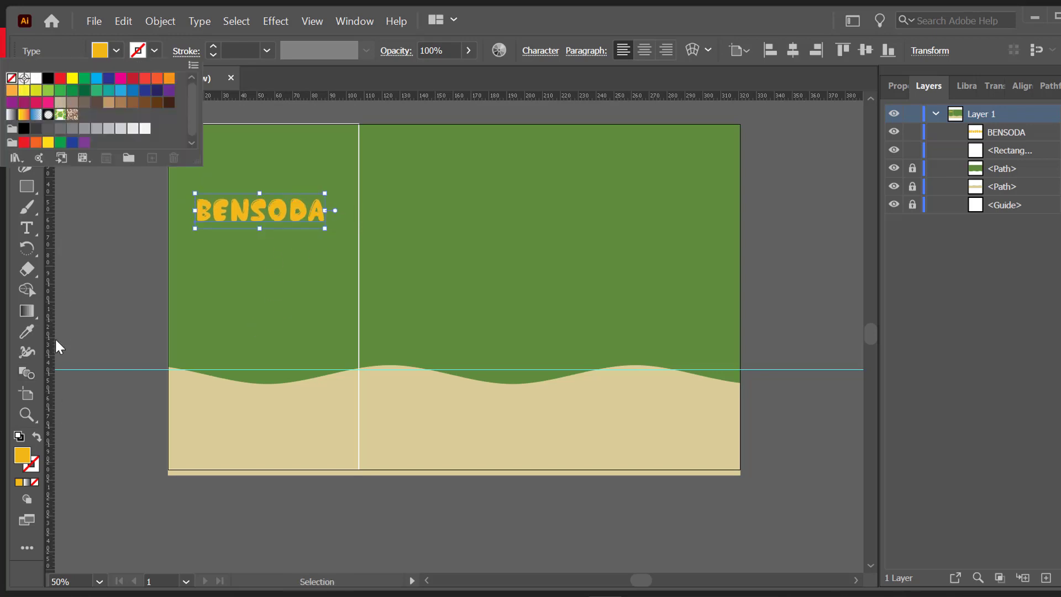
{"action": "left_click", "coordinate": [35, 460]}
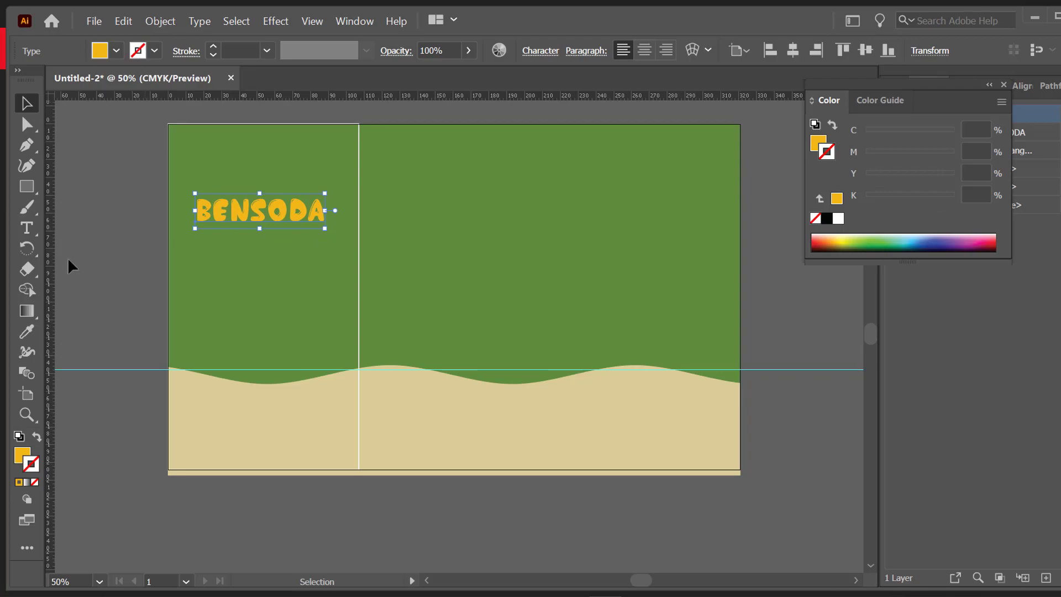
{"action": "double_click", "coordinate": [35, 468]}
{"action": "key", "text": "alt+Tab"}
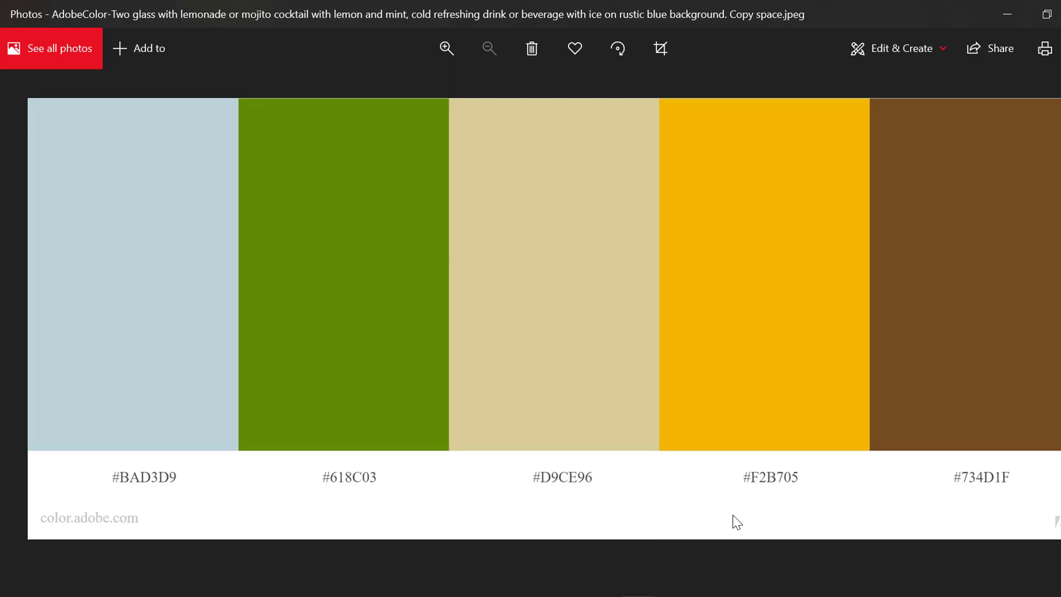
{"action": "key", "text": "alt+Tab"}
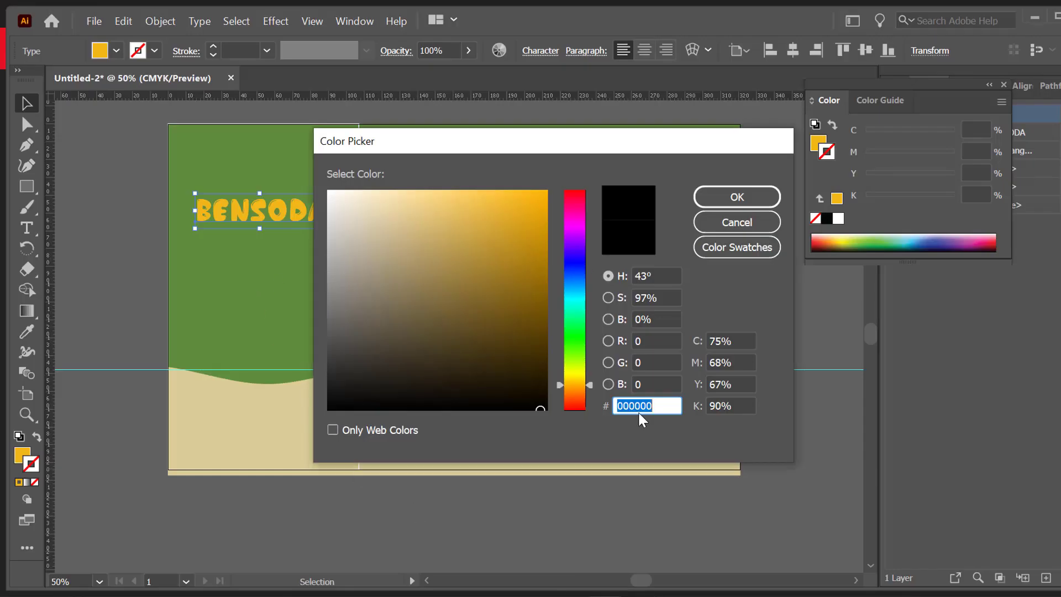
{"action": "type", "text": "73"}
{"action": "type", "text": "4a1f"}
{"action": "key", "text": "Return"}
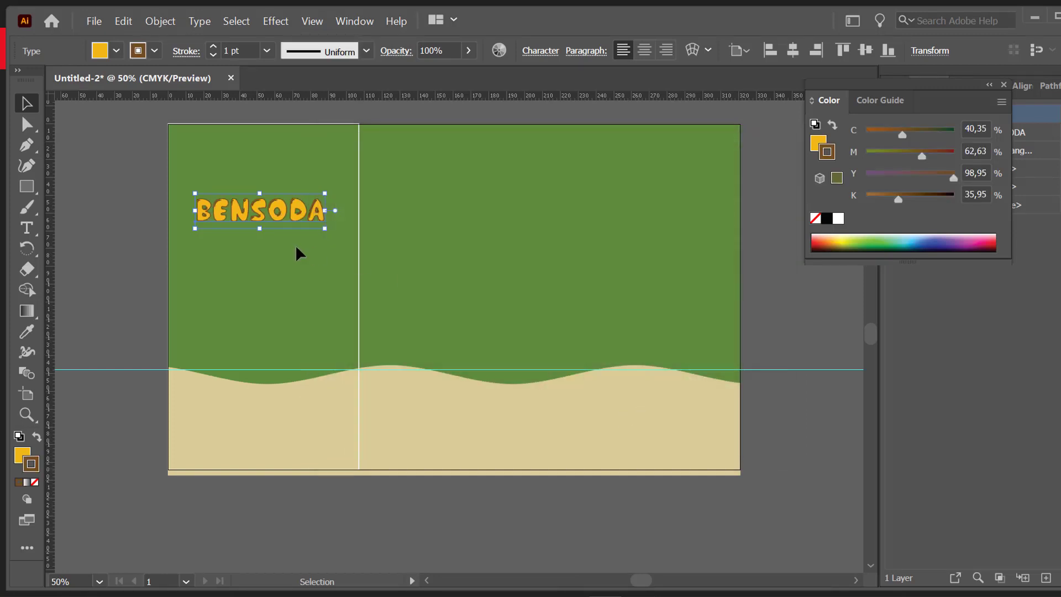
- Increase the BENSODA text's stroke weight to 2 pt and deselect it
{"action": "left_click", "coordinate": [101, 154]}
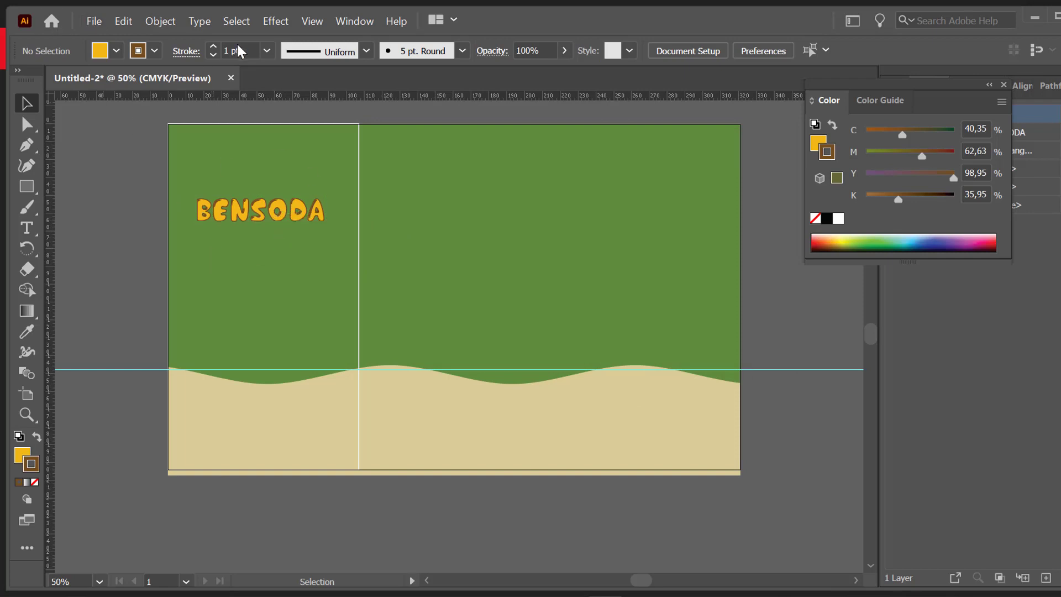
{"action": "left_click", "coordinate": [268, 205]}
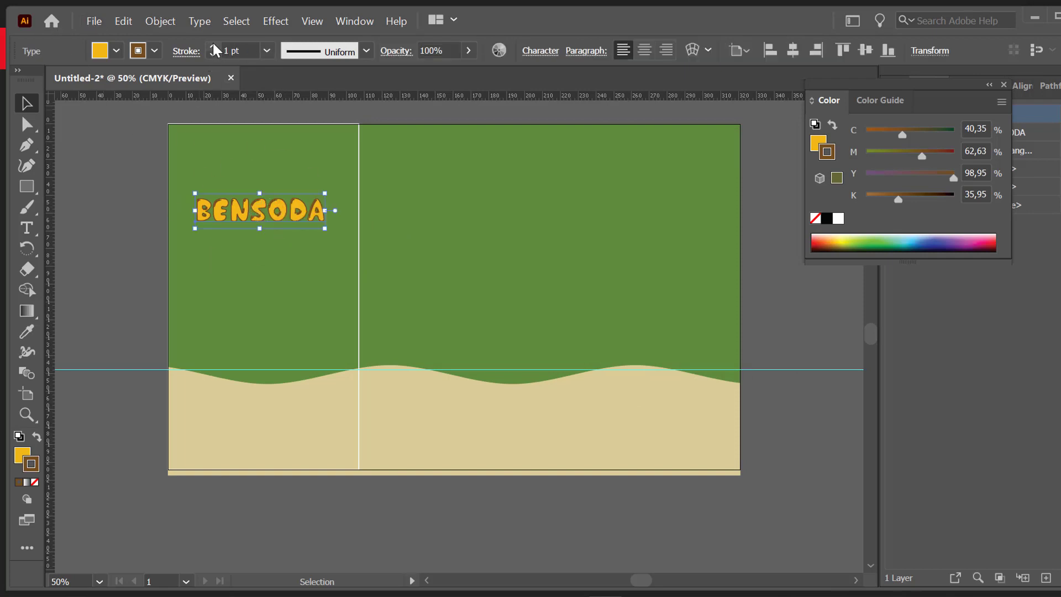
{"action": "left_click", "coordinate": [213, 47]}
{"action": "left_click", "coordinate": [101, 191]}
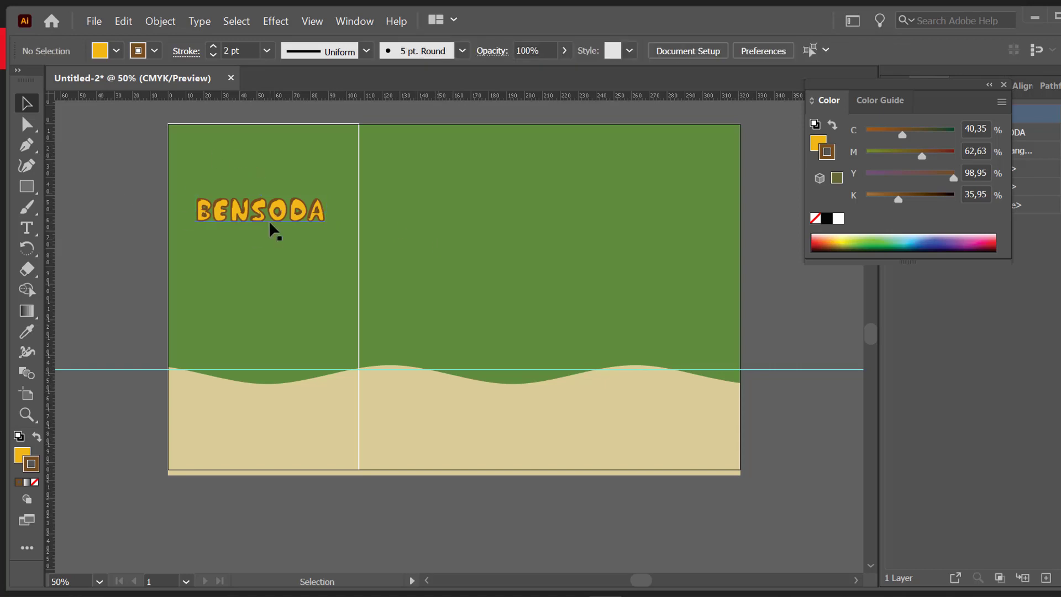
- Place the lemon picture background.png from the Desktop folder Image to design into the document
{"action": "left_click", "coordinate": [96, 18]}
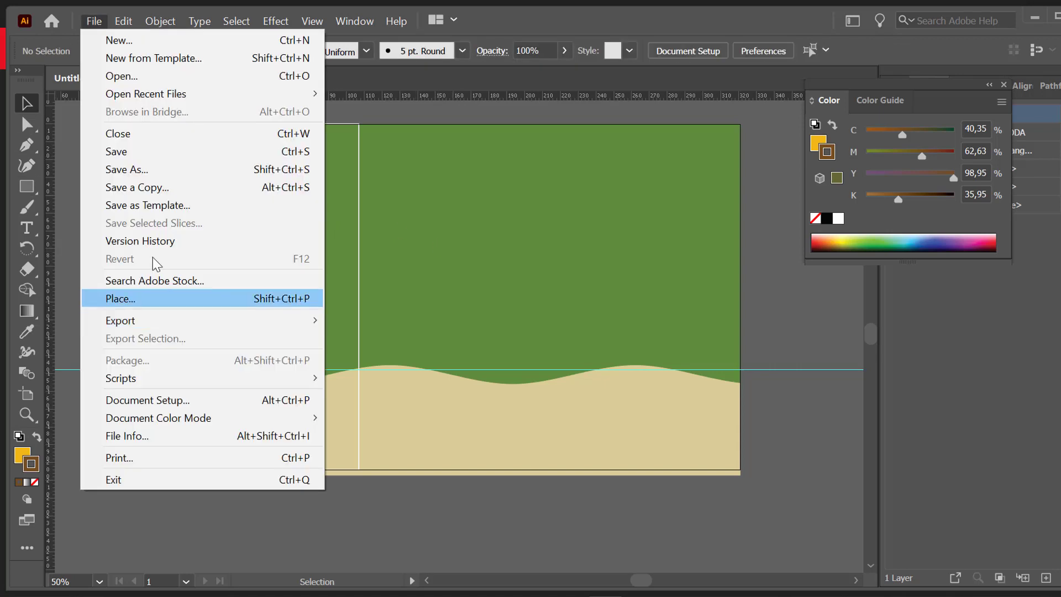
{"action": "left_click", "coordinate": [175, 300]}
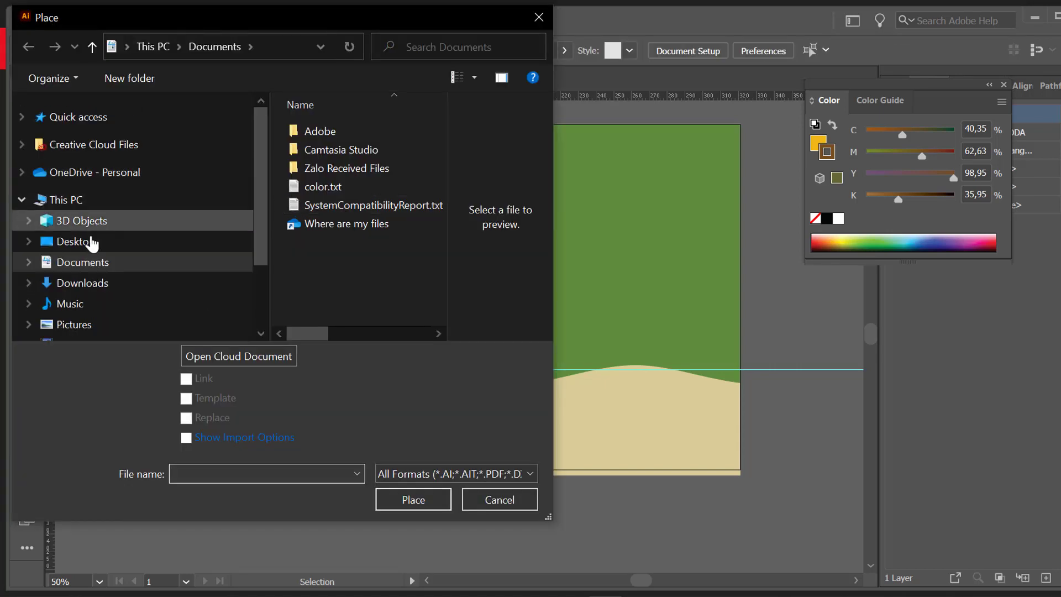
{"action": "left_click", "coordinate": [83, 241]}
{"action": "scroll", "coordinate": [431, 199], "scroll_direction": "down", "scroll_amount": 4}
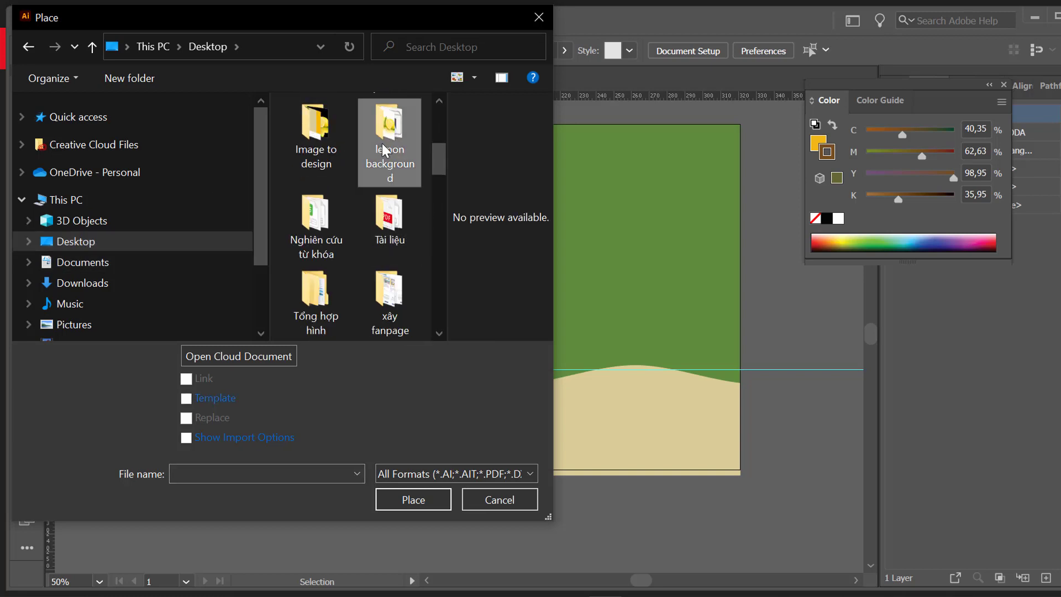
{"action": "double_click", "coordinate": [382, 143]}
{"action": "key", "text": "alt+Left"}
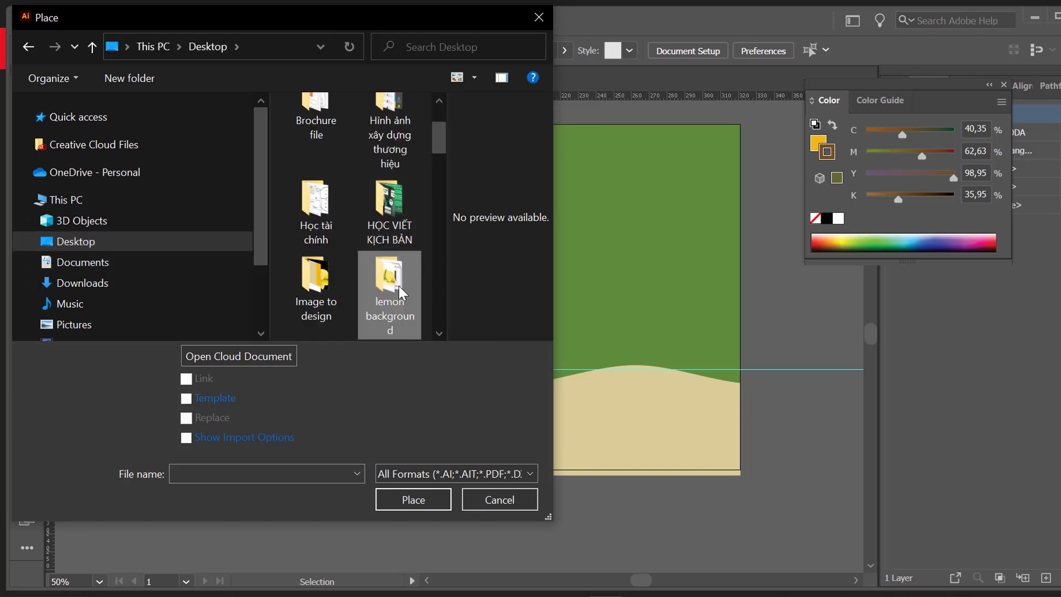
{"action": "double_click", "coordinate": [316, 279]}
{"action": "scroll", "coordinate": [359, 290], "scroll_direction": "down", "scroll_amount": 5}
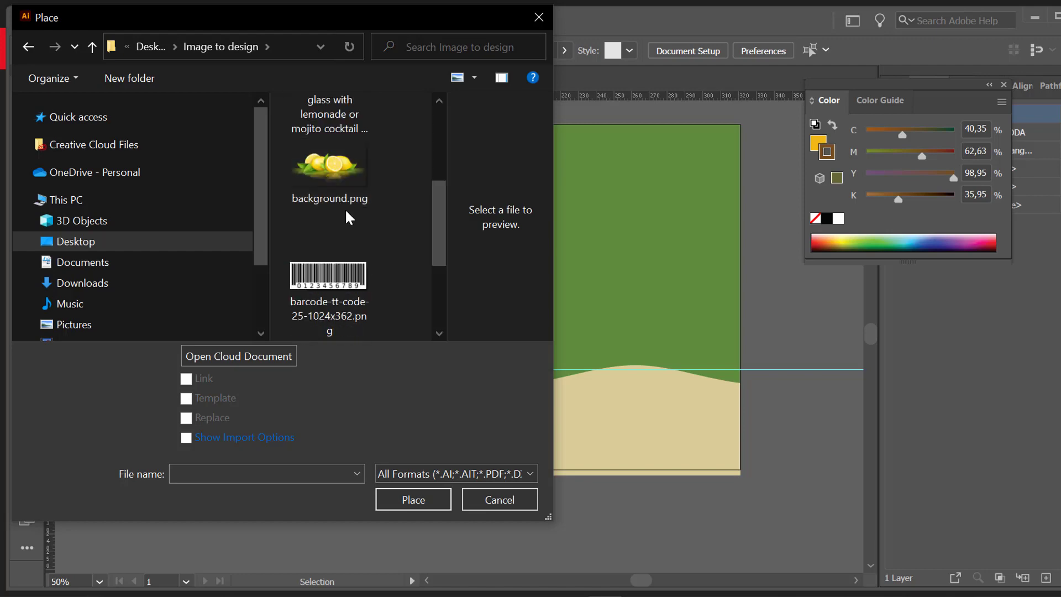
{"action": "double_click", "coordinate": [343, 183]}
{"action": "left_click", "coordinate": [219, 254]}
- Scale the placed lemon image down to fit inside the outlined rectangle and position it just above the sand wave
{"action": "key", "text": "ctrl+minus"}
{"action": "key", "text": "ctrl+minus"}
{"action": "key", "text": "ctrl+minus"}
{"action": "key", "text": "ctrl+minus"}
{"action": "key", "text": "ctrl+minus"}
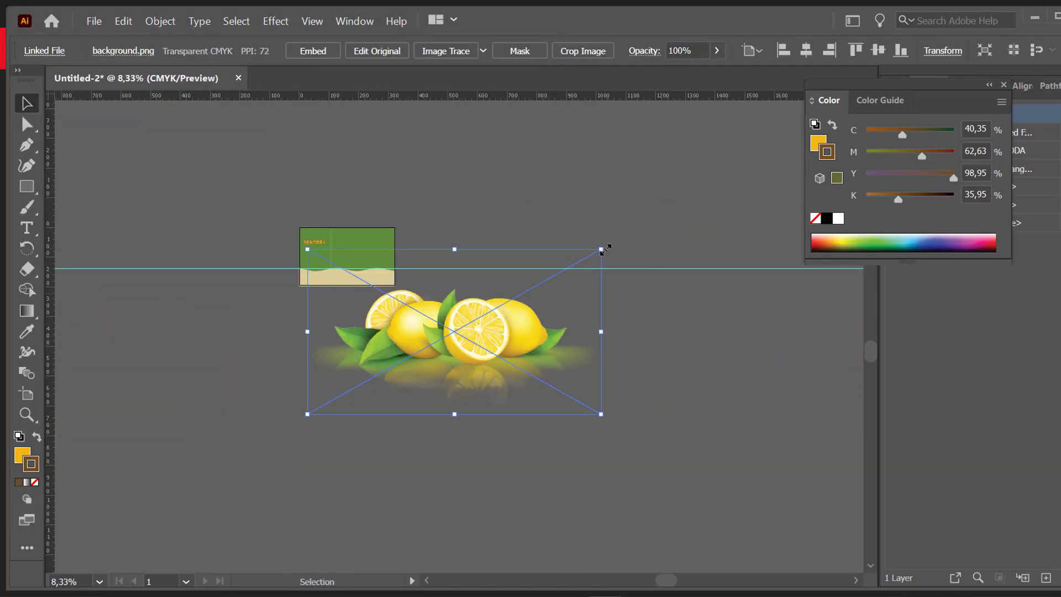
{"action": "left_click_drag", "start_coordinate": [604, 249], "coordinate": [324, 255]}
{"action": "scroll", "coordinate": [324, 255], "scroll_direction": "up", "scroll_amount": 5}
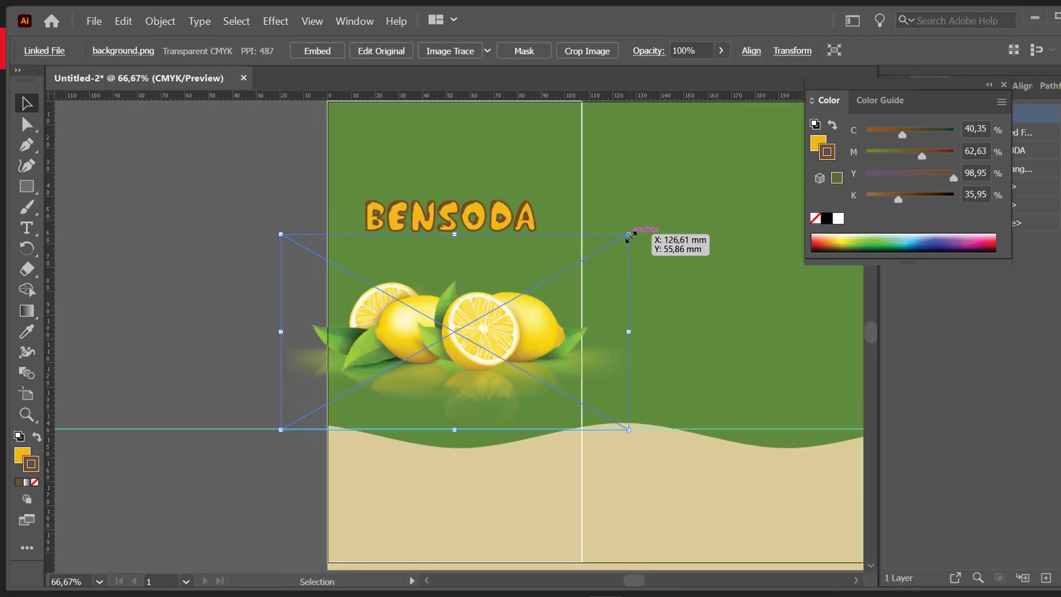
{"action": "left_click_drag", "start_coordinate": [629, 235], "coordinate": [479, 337]}
{"action": "left_click_drag", "start_coordinate": [398, 368], "coordinate": [472, 355]}
- Warp the BENSODA text with a horizontal Arc Upper at 50% bend and move it down closer to the lemons
{"action": "left_click_drag", "start_coordinate": [453, 222], "coordinate": [456, 268]}
{"action": "left_click", "coordinate": [709, 50]}
{"action": "left_click", "coordinate": [688, 60]}
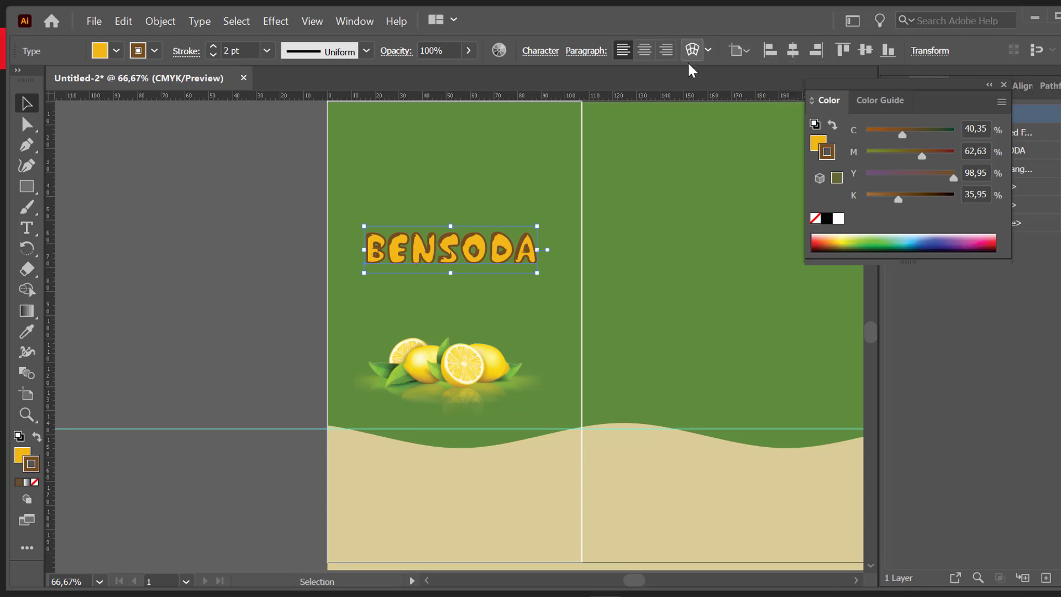
{"action": "left_click", "coordinate": [706, 49]}
{"action": "left_click", "coordinate": [701, 50]}
{"action": "left_click", "coordinate": [698, 48]}
{"action": "left_click_drag", "start_coordinate": [609, 174], "coordinate": [841, 158]}
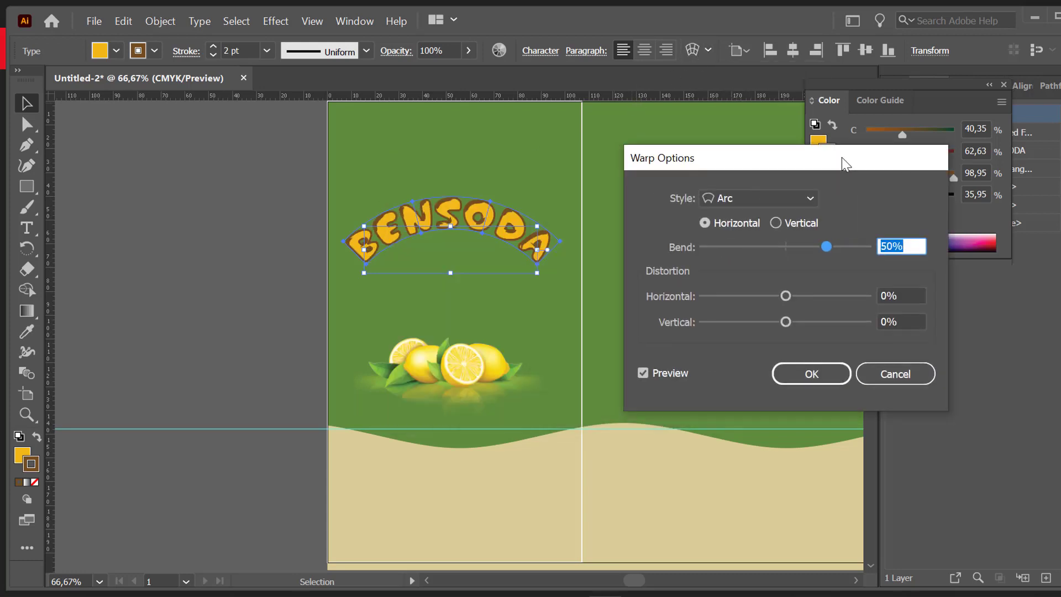
{"action": "left_click", "coordinate": [794, 200]}
{"action": "left_click", "coordinate": [744, 254]}
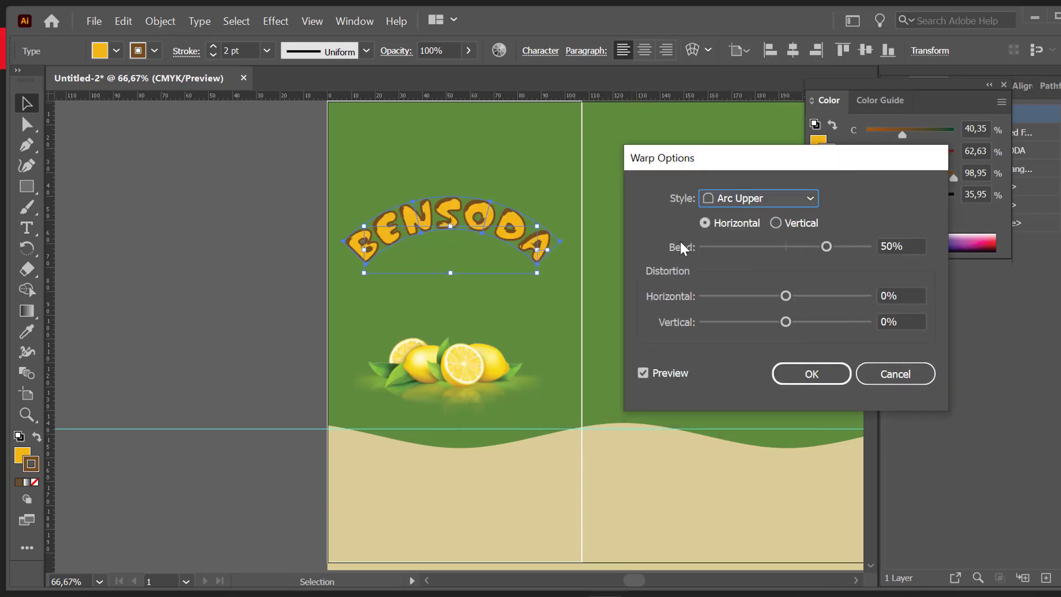
{"action": "left_click", "coordinate": [807, 371]}
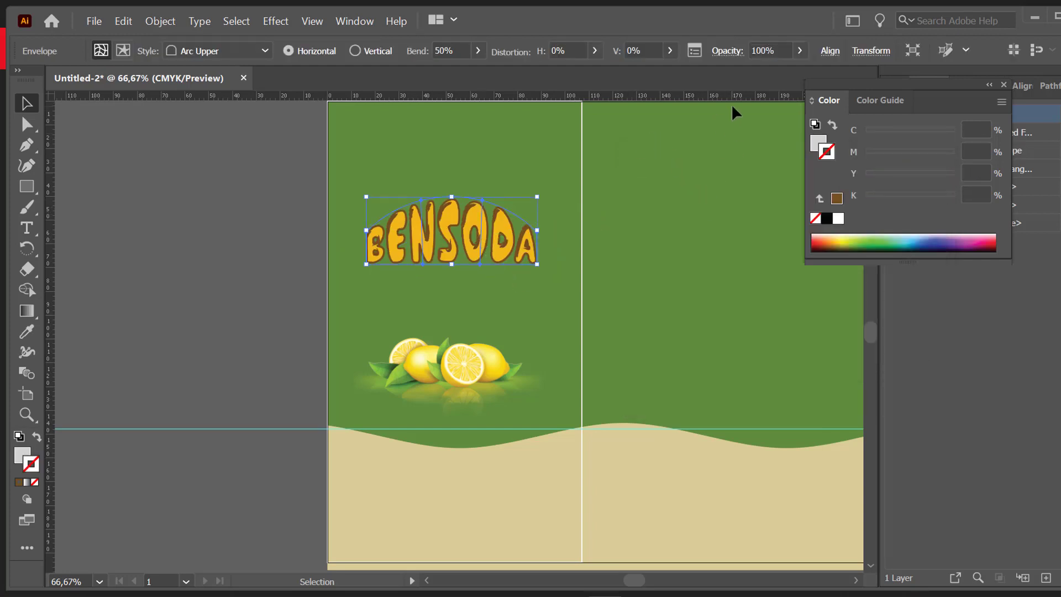
{"action": "left_click_drag", "start_coordinate": [480, 245], "coordinate": [476, 278]}
{"action": "left_click", "coordinate": [275, 21]}
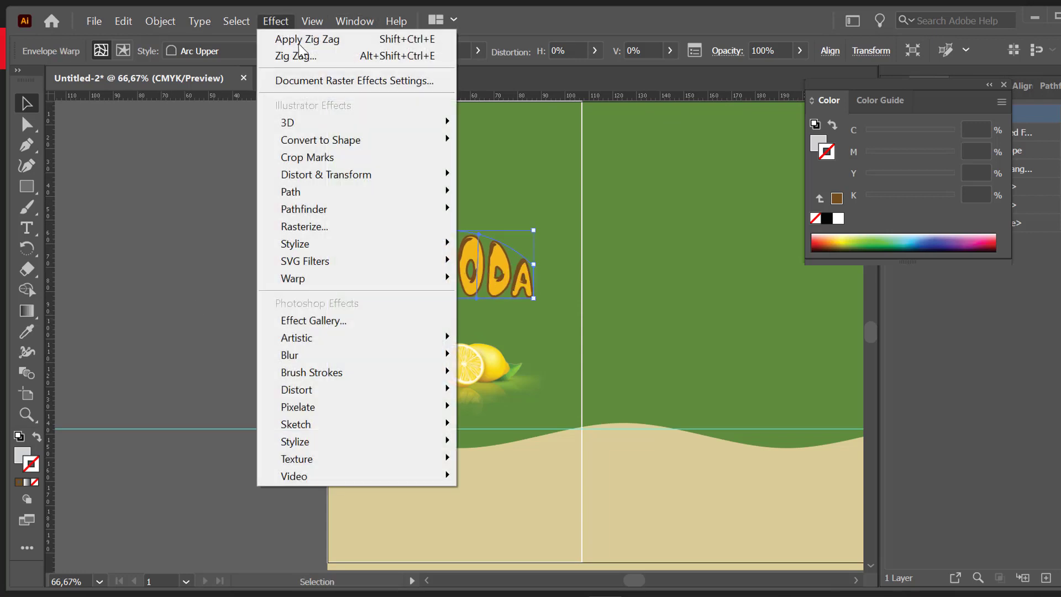
{"action": "mouse_move", "coordinate": [320, 175]}
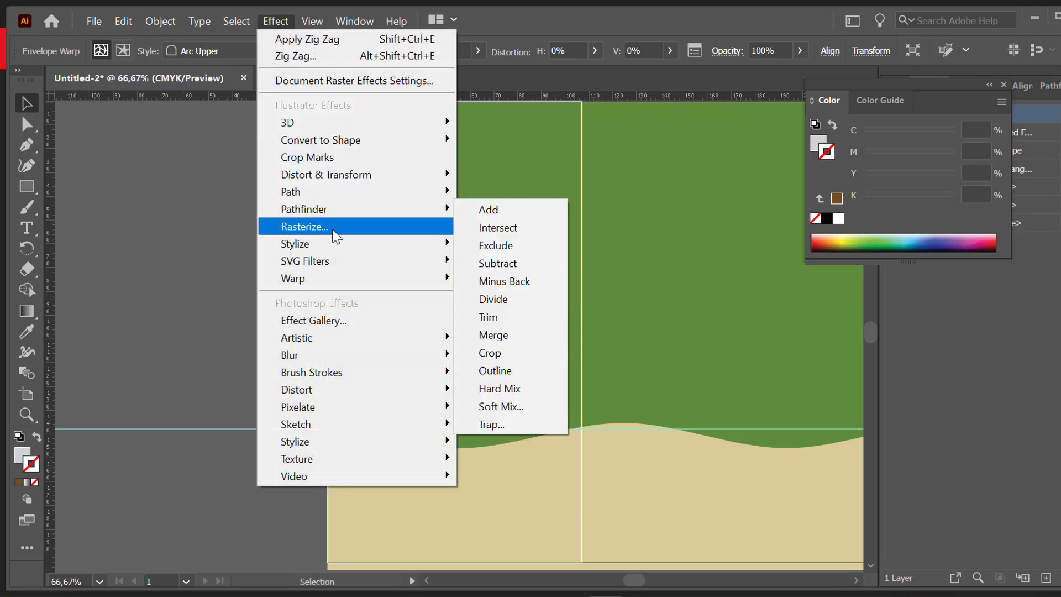
{"action": "mouse_move", "coordinate": [357, 196]}
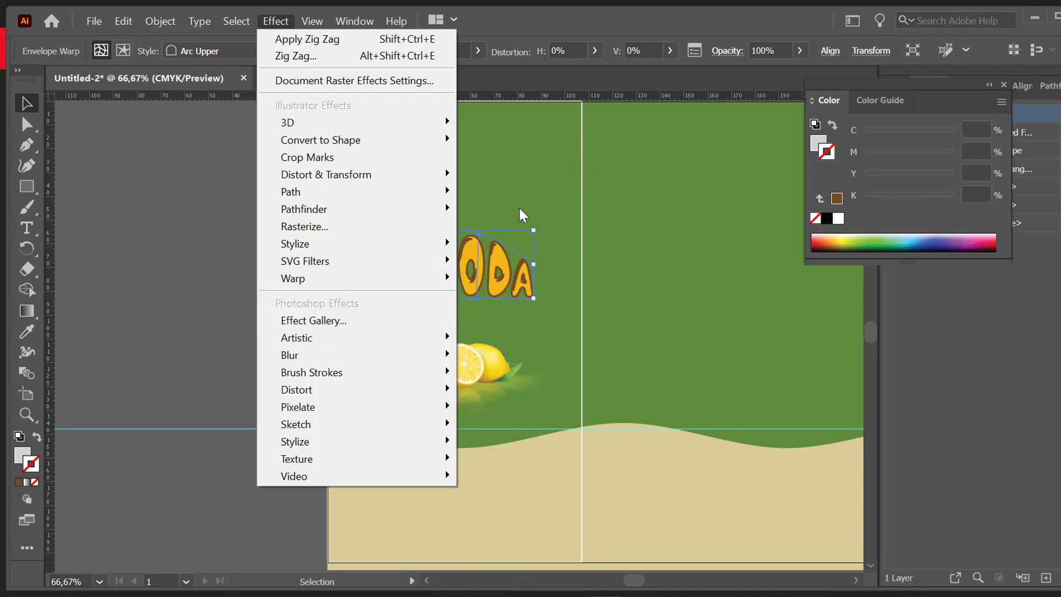
{"action": "left_click", "coordinate": [474, 276]}
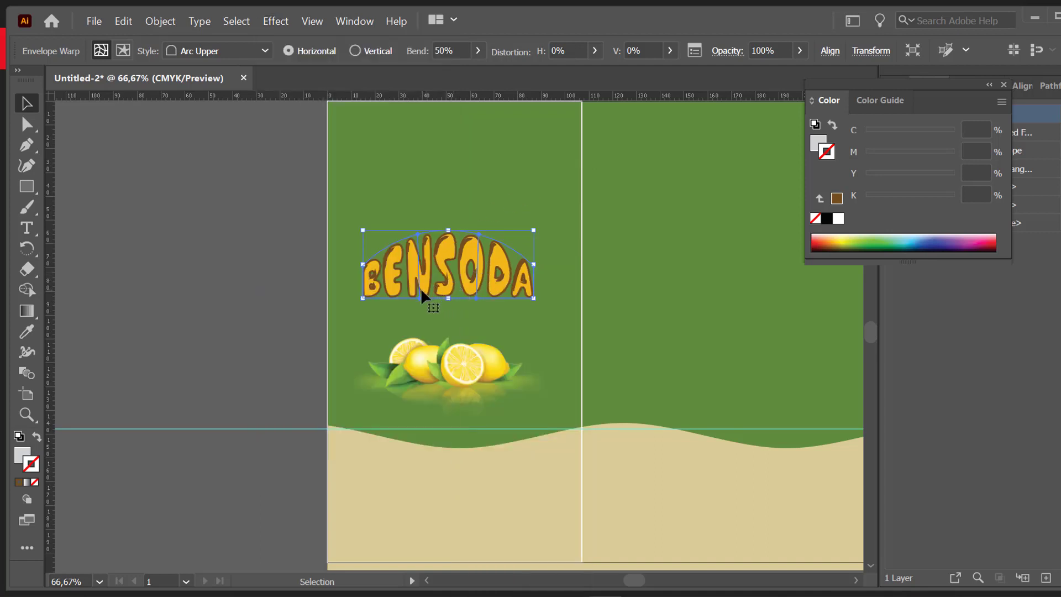
{"action": "left_click", "coordinate": [671, 595]}
- Add a drop shadow in Screen mode to the warped BENSODA text and deselect it
{"action": "left_click", "coordinate": [275, 21]}
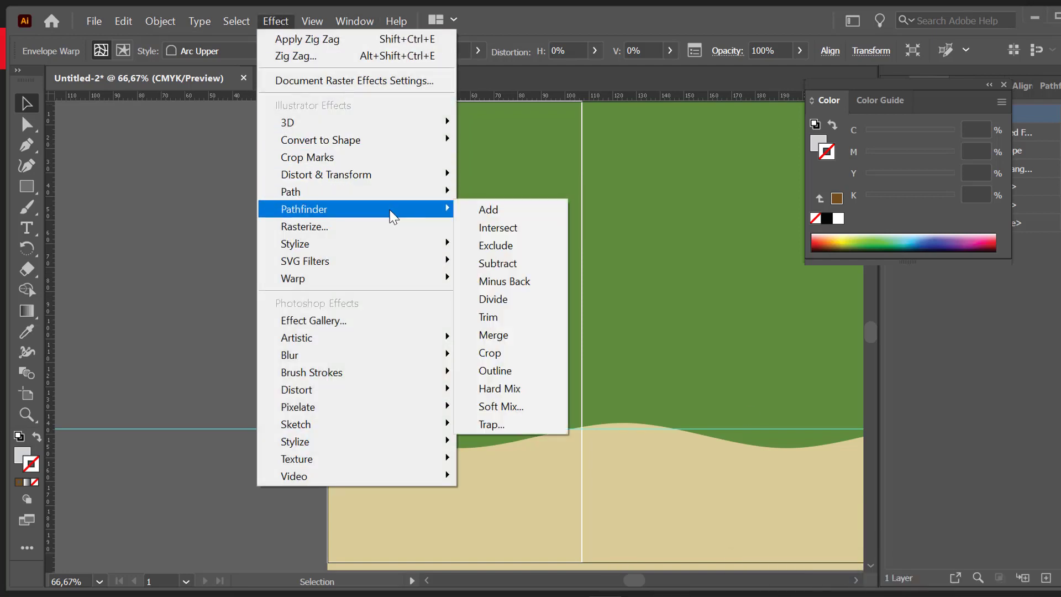
{"action": "mouse_move", "coordinate": [383, 243]}
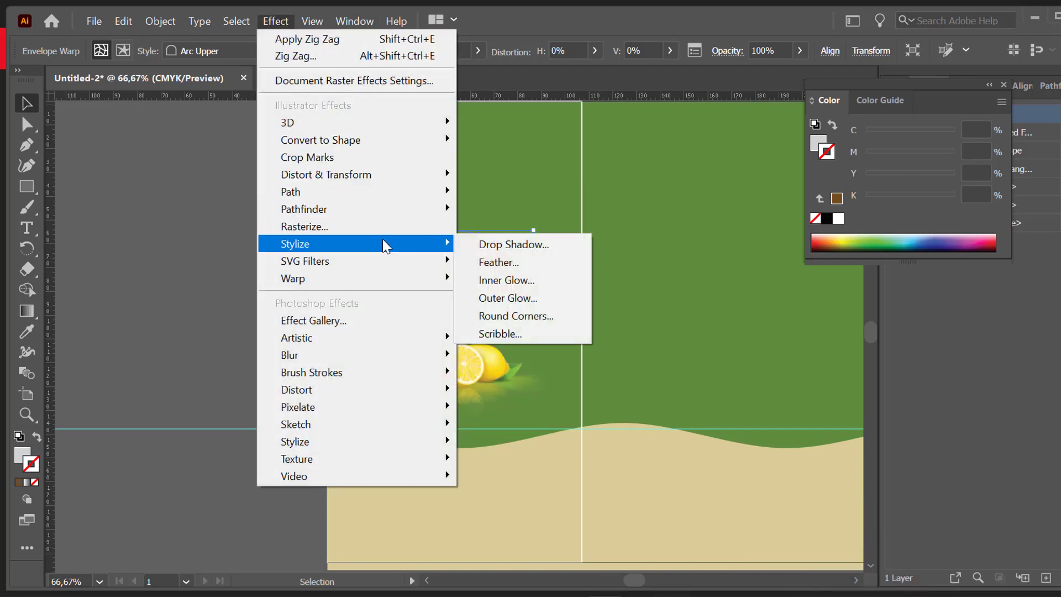
{"action": "left_click", "coordinate": [489, 245]}
{"action": "left_click", "coordinate": [762, 230]}
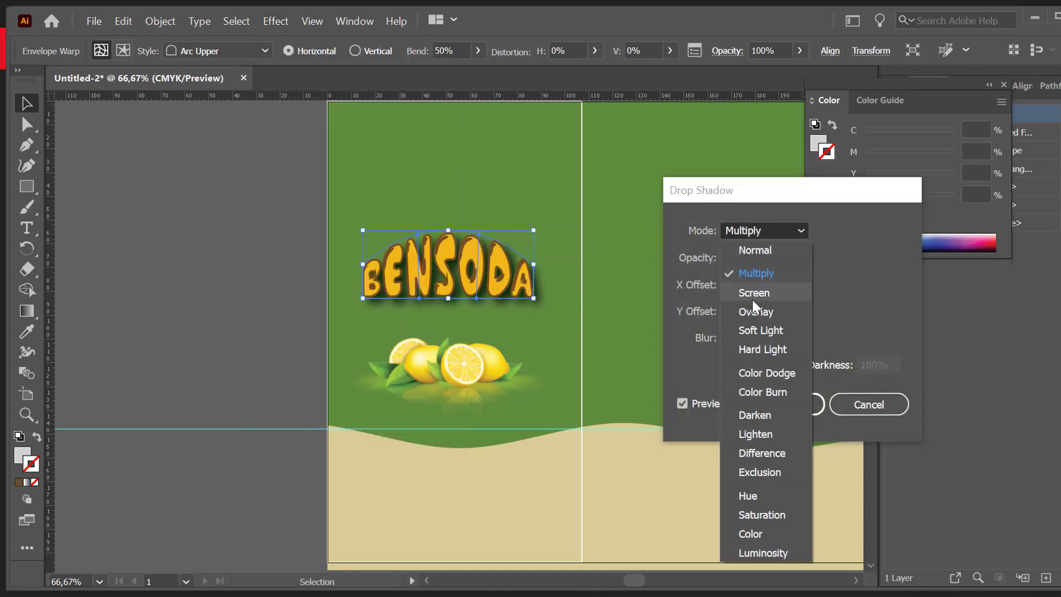
{"action": "left_click", "coordinate": [751, 298]}
{"action": "left_click", "coordinate": [784, 404]}
{"action": "left_click", "coordinate": [521, 296]}
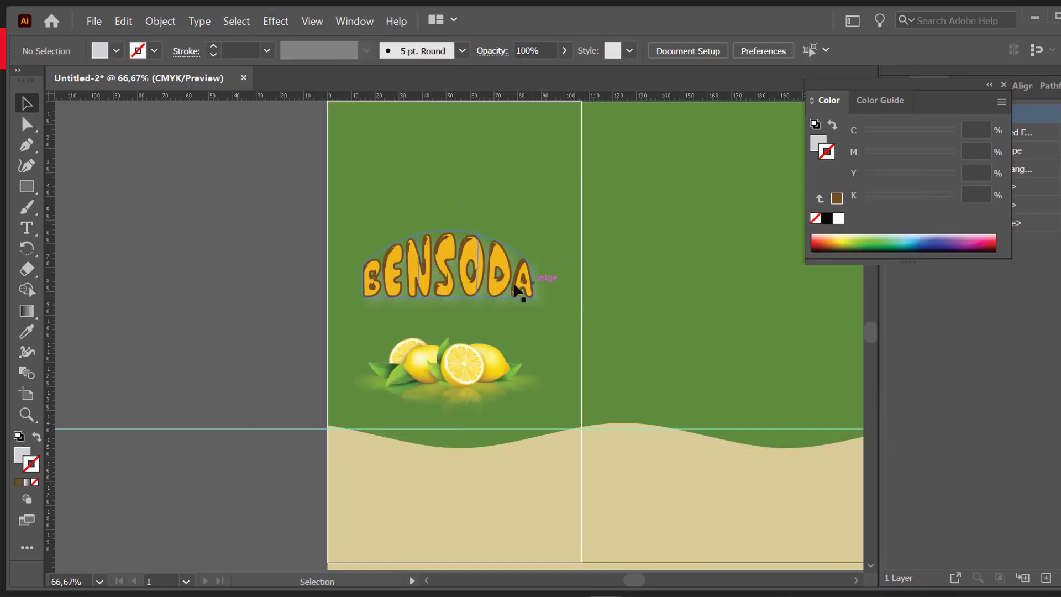
- Move the BENSODA text slightly up, away from the lemon image
{"action": "mouse_move", "coordinate": [476, 268]}
{"action": "left_mouse_down"}
{"action": "mouse_move", "coordinate": [483, 238]}
{"action": "mouse_move", "coordinate": [462, 269]}
{"action": "left_mouse_up"}
{"action": "left_click", "coordinate": [719, 278]}
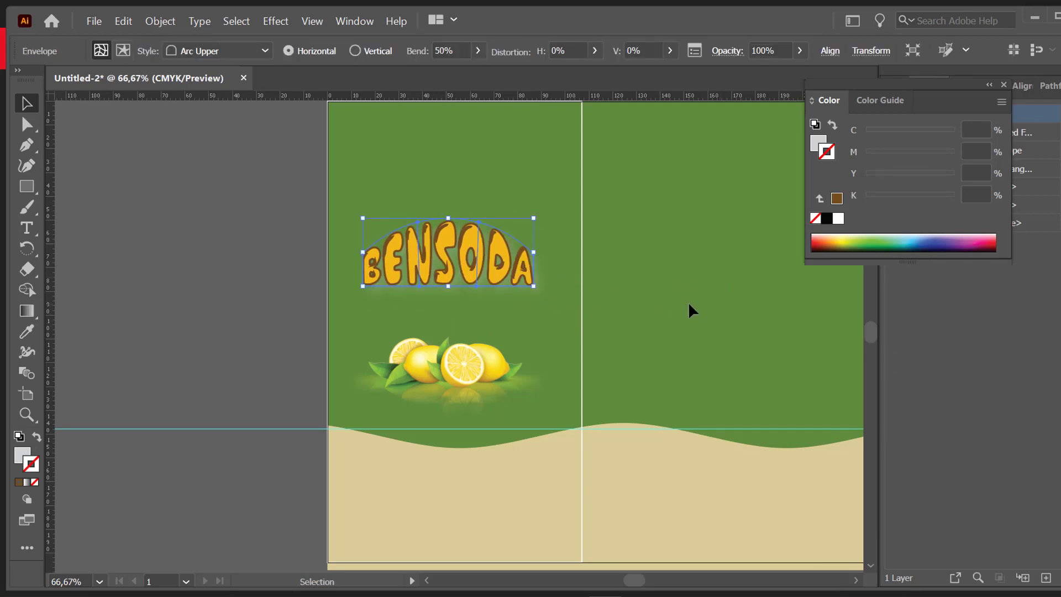
{"action": "scroll", "coordinate": [616, 189], "scroll_direction": "down", "scroll_amount": 3}
{"action": "scroll", "coordinate": [613, 199], "scroll_direction": "up", "scroll_amount": 4}
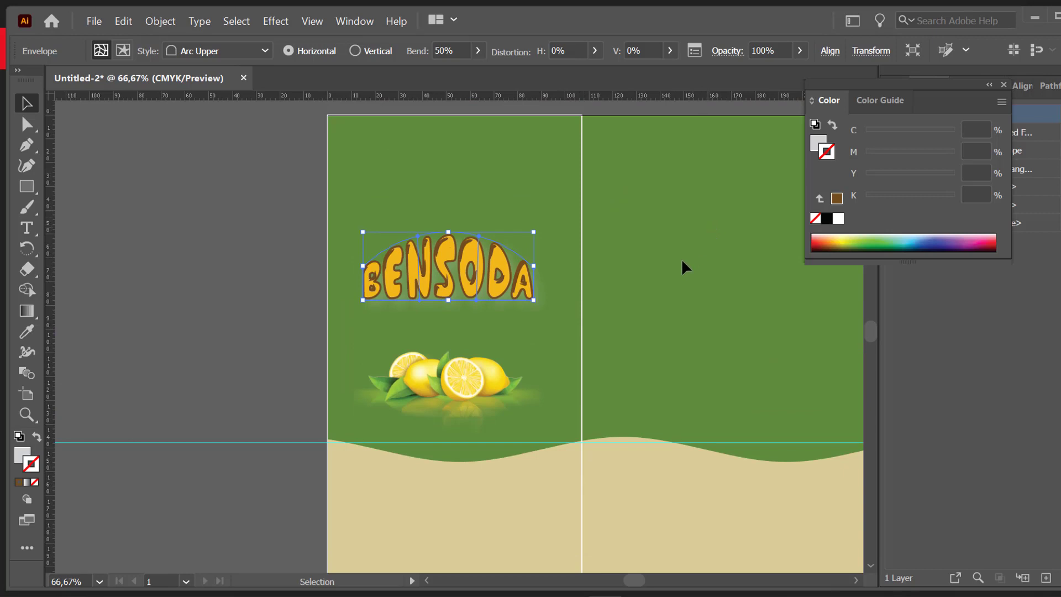
{"action": "scroll", "coordinate": [584, 237], "scroll_direction": "down", "scroll_amount": 3}
- Dock the Color panel below the Layers panel and lock the outlined rectangle, the BENSODA envelope and the linked lemon image
{"action": "left_click_drag", "start_coordinate": [964, 94], "coordinate": [1042, 260]}
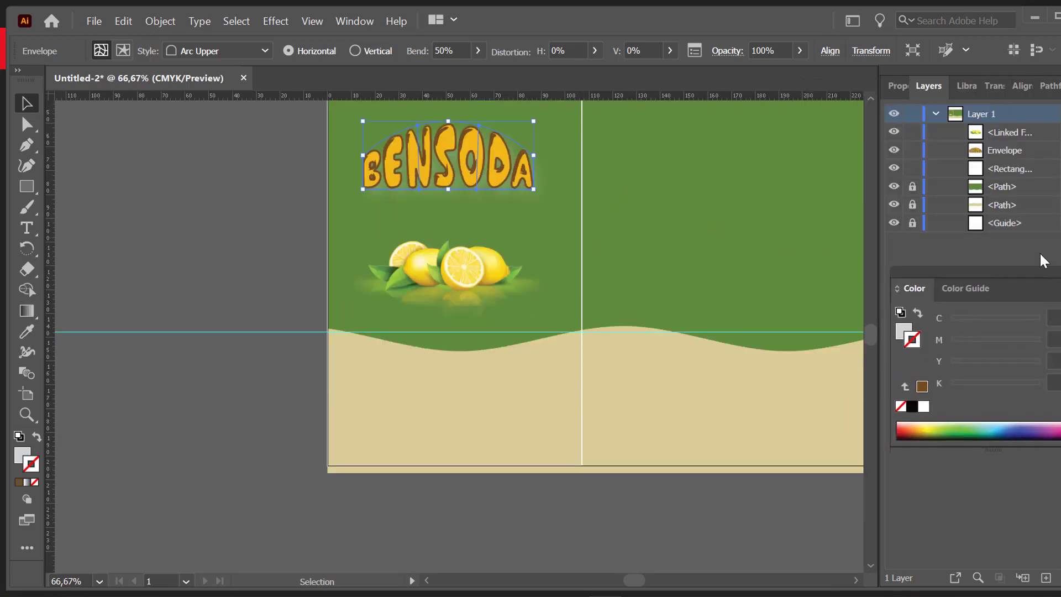
{"action": "left_click", "coordinate": [912, 168]}
{"action": "left_click", "coordinate": [912, 150]}
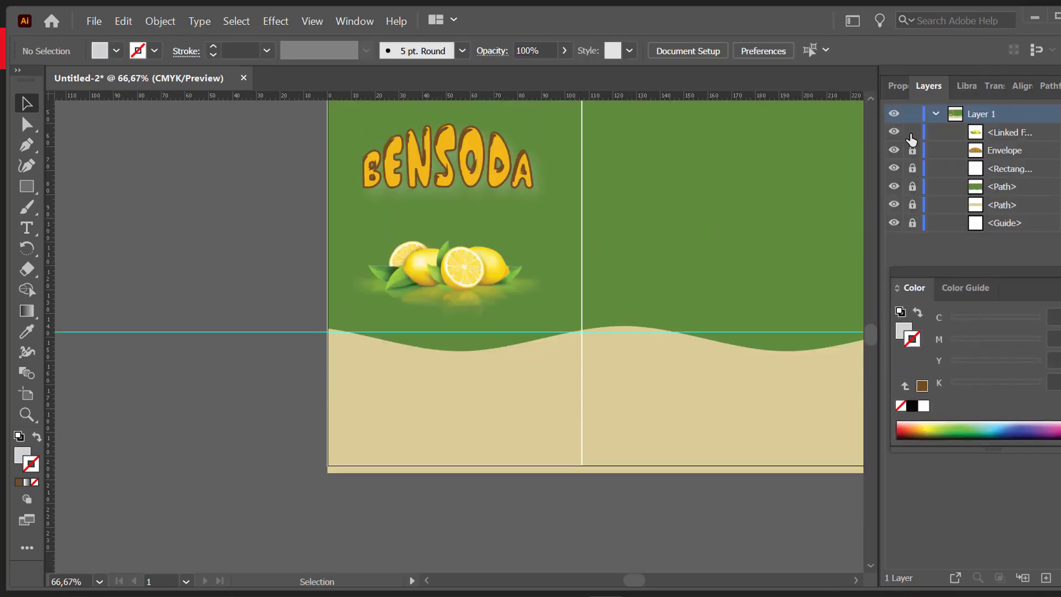
{"action": "scroll", "coordinate": [517, 453], "scroll_direction": "up", "scroll_amount": 4}
{"action": "scroll", "coordinate": [439, 473], "scroll_direction": "down", "scroll_amount": 1}
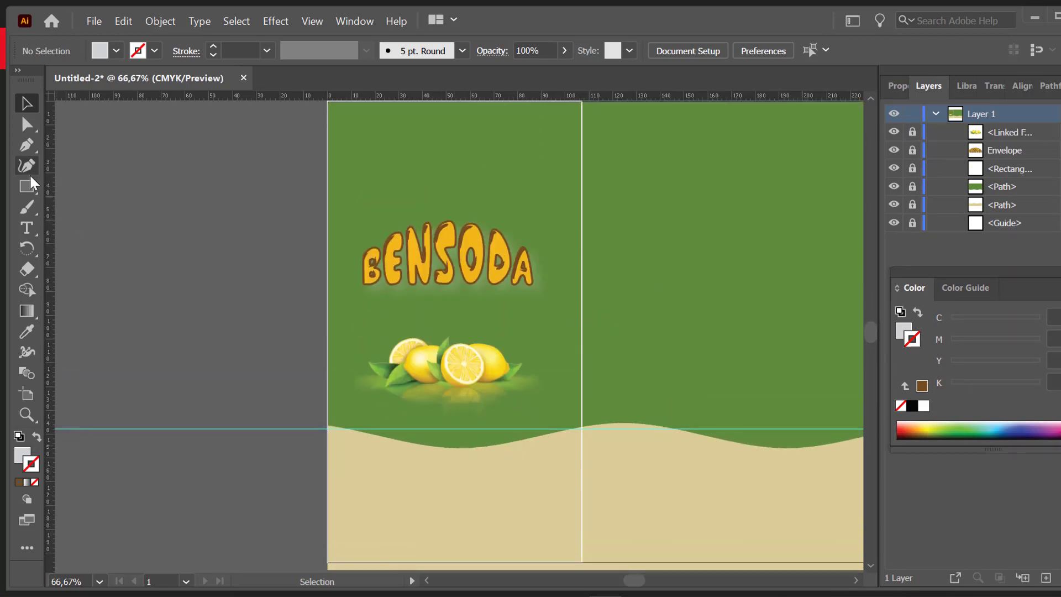
- Add the text NEW TASTE on the sand area inside the outlined rectangle and shift it slightly down toward the middle
{"action": "key", "text": "t"}
{"action": "left_click", "coordinate": [415, 486]}
{"action": "type", "text": "NEWW"}
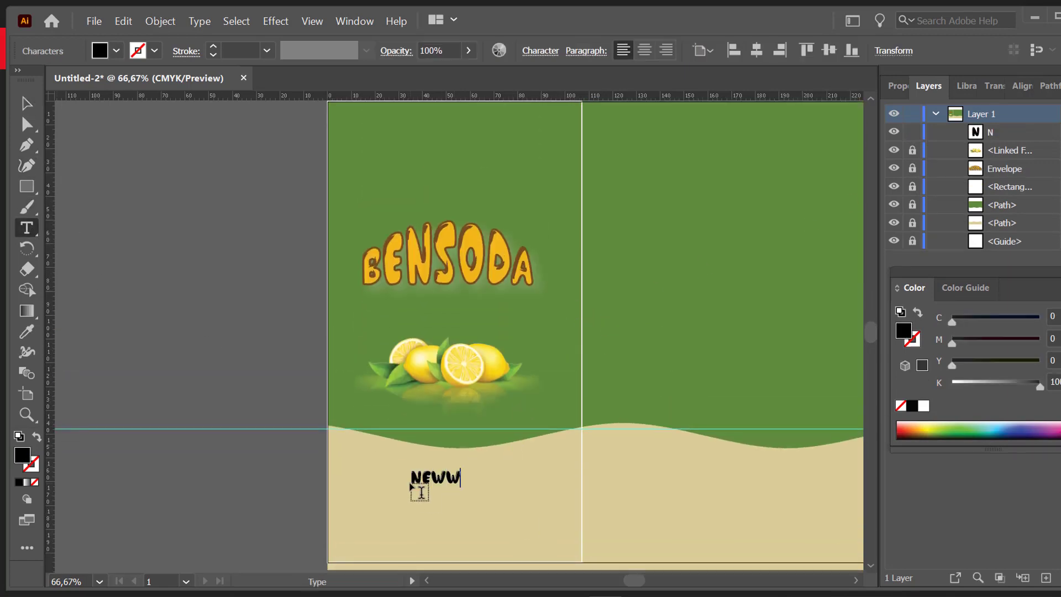
{"action": "key", "text": "BackSpace"}
{"action": "type", "text": "TASTE"}
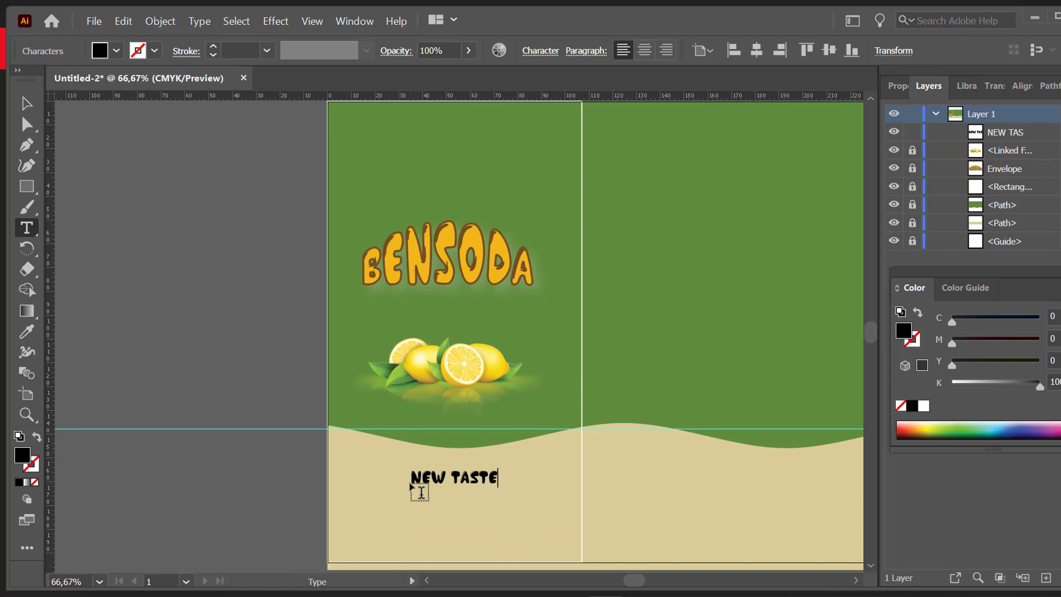
{"action": "key", "text": "Escape"}
{"action": "left_click_drag", "start_coordinate": [460, 481], "coordinate": [452, 490]}
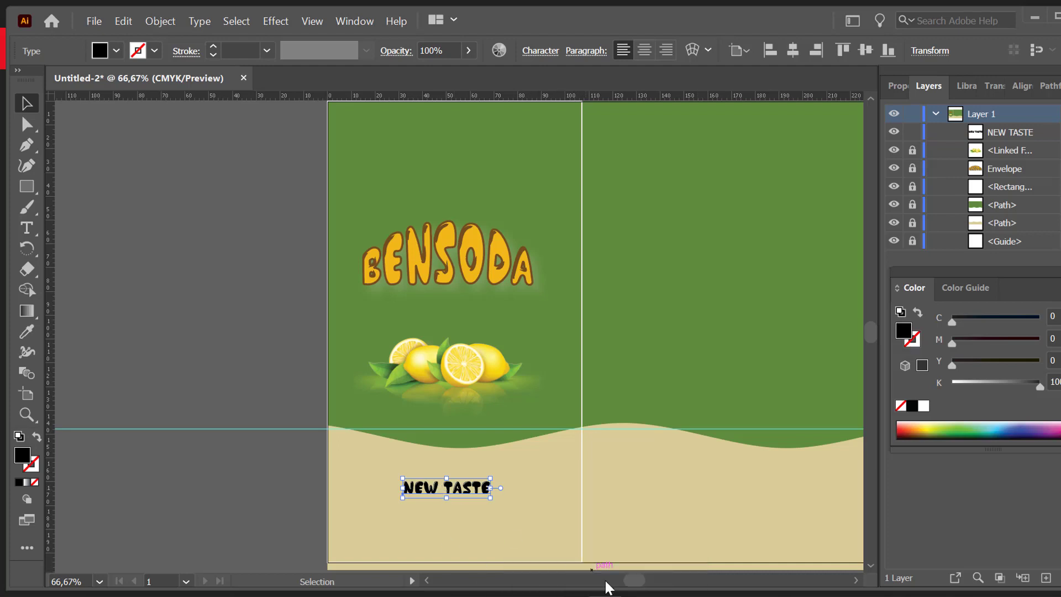
- Try the palette image's yellow F2B705 as the fill of the NEW TASTE text
{"action": "left_click", "coordinate": [639, 594]}
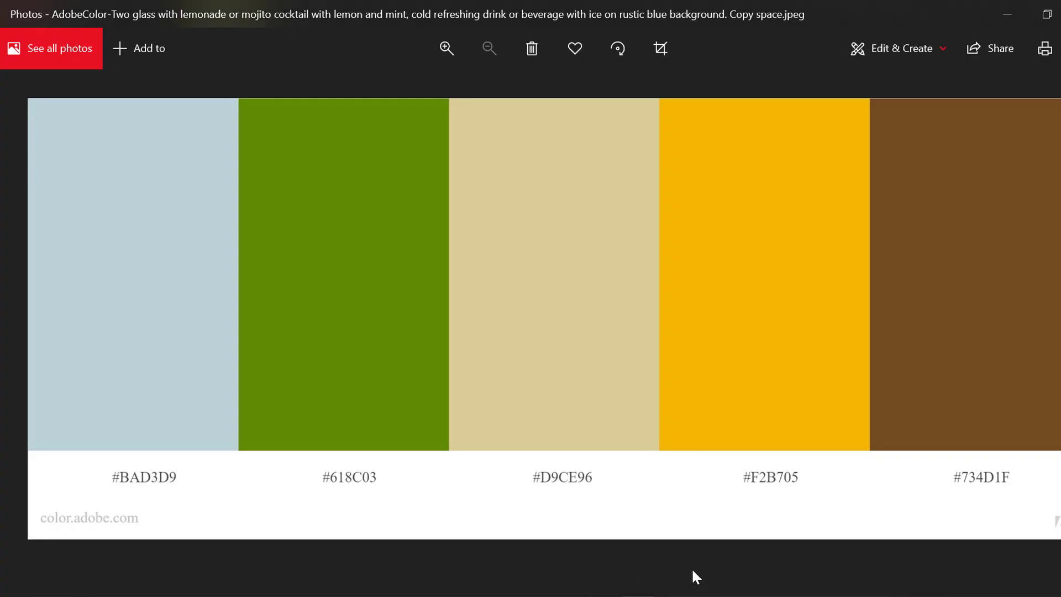
{"action": "left_click", "coordinate": [537, 595]}
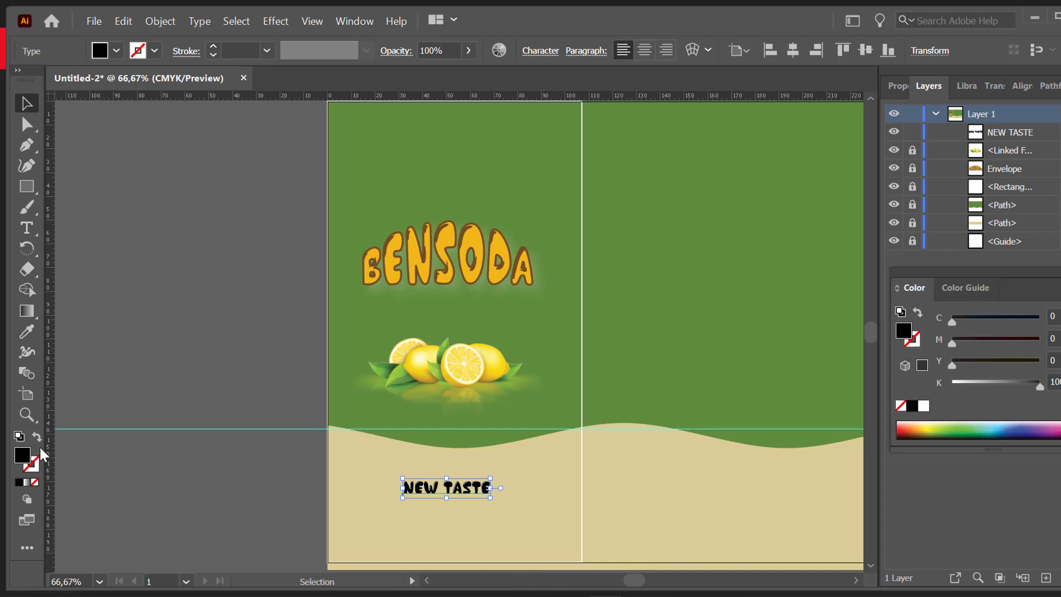
{"action": "double_click", "coordinate": [23, 455]}
{"action": "type", "text": "F2"}
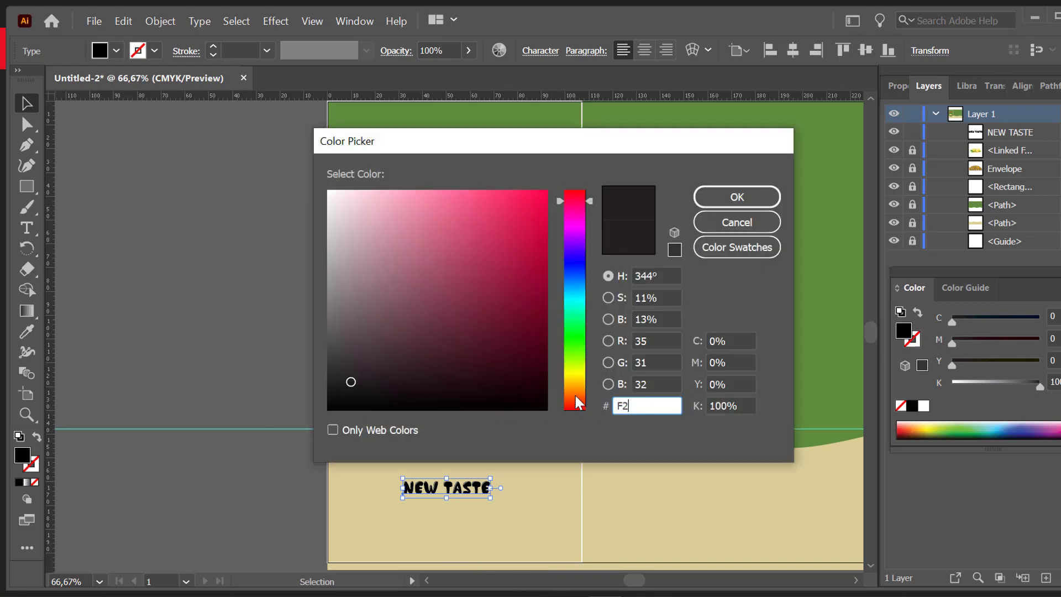
{"action": "type", "text": "B705"}
{"action": "key", "text": "Return"}
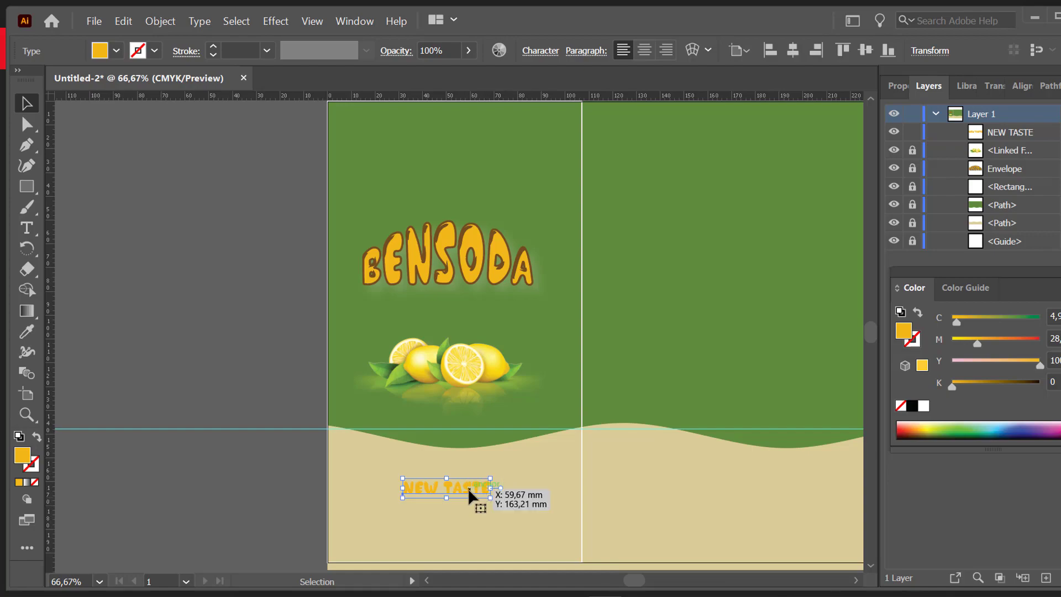
- Look up the green in the palette image and fill the NEW TASTE text with 618C03
{"action": "left_click", "coordinate": [638, 595]}
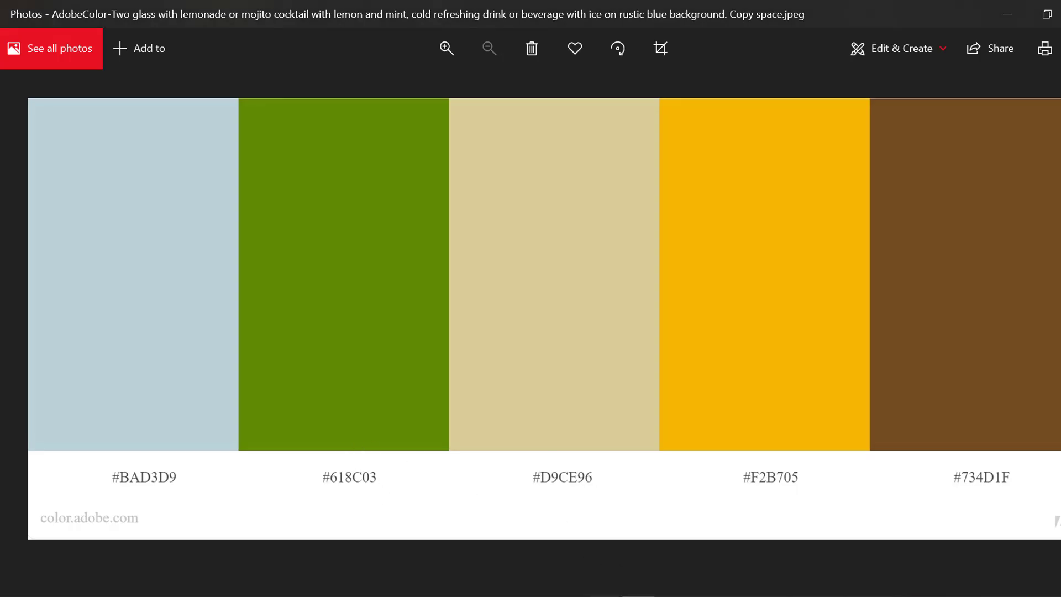
{"action": "left_click", "coordinate": [605, 596]}
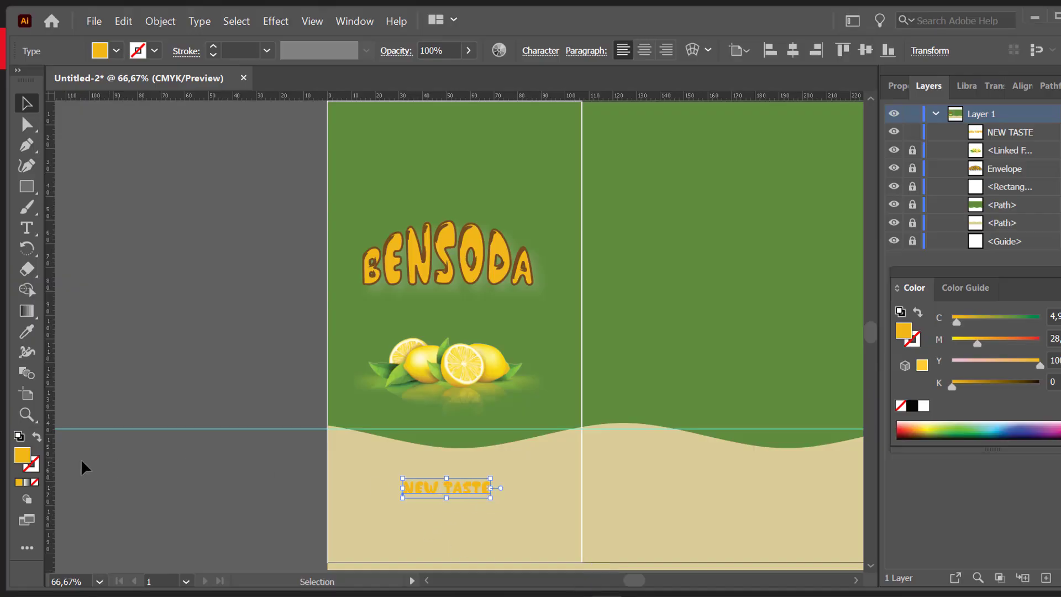
{"action": "double_click", "coordinate": [22, 454]}
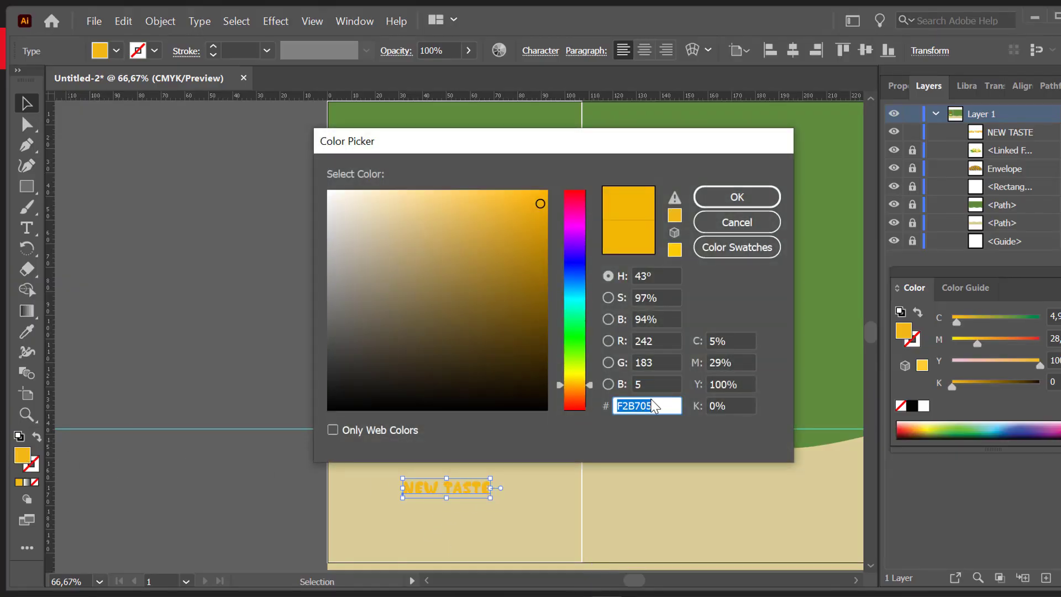
{"action": "type", "text": "618C03"}
{"action": "key", "text": "Return"}
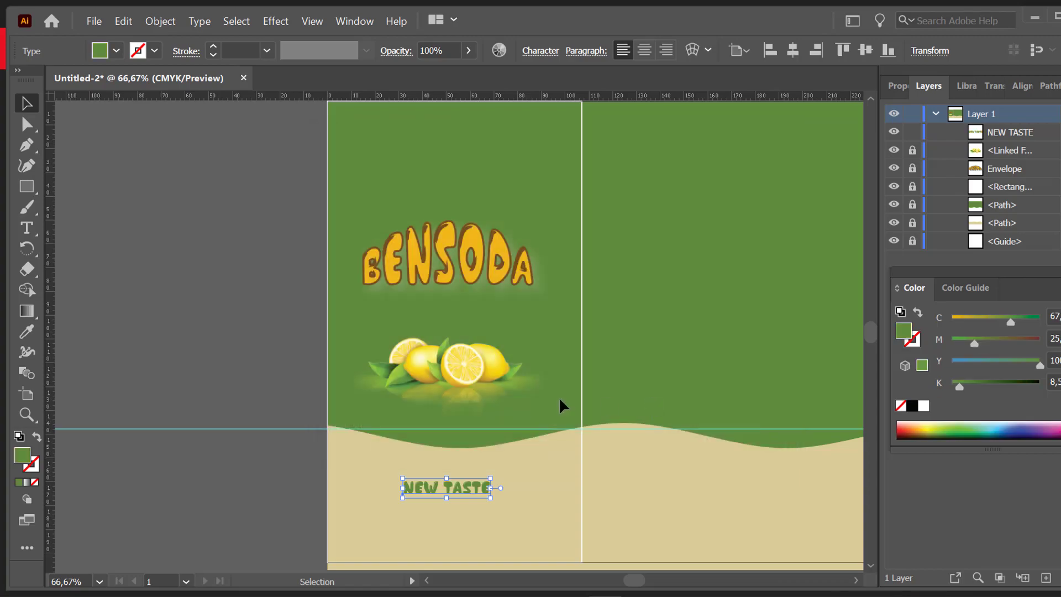
- Look up the light blue BAD3D9 in the palette image and try it as the stroke of the NEW TASTE text
{"action": "left_click", "coordinate": [638, 596]}
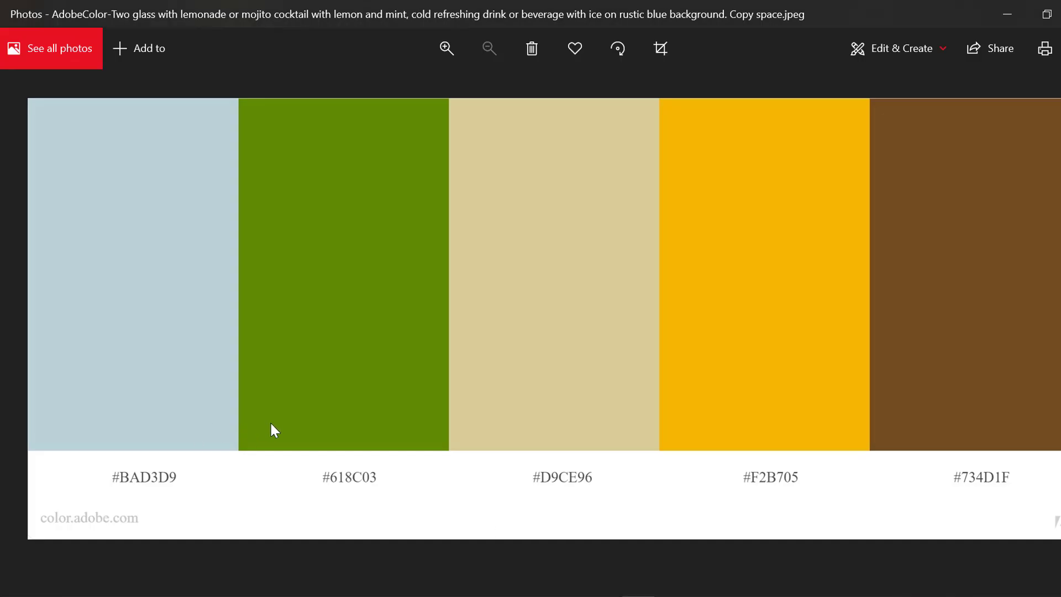
{"action": "left_click", "coordinate": [608, 595]}
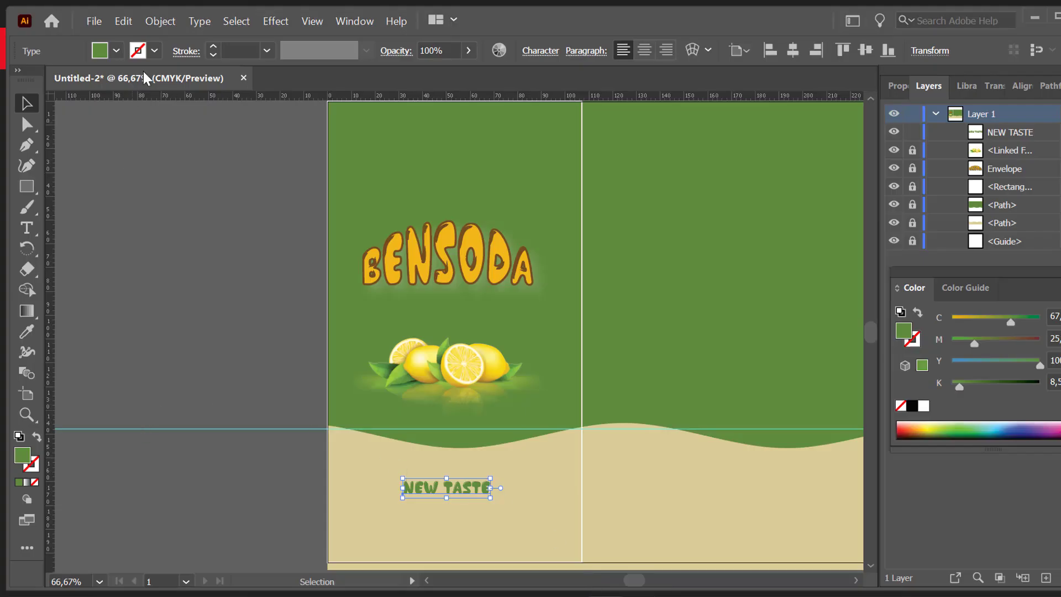
{"action": "left_click", "coordinate": [145, 51]}
{"action": "left_click", "coordinate": [34, 461]}
{"action": "left_click", "coordinate": [32, 464]}
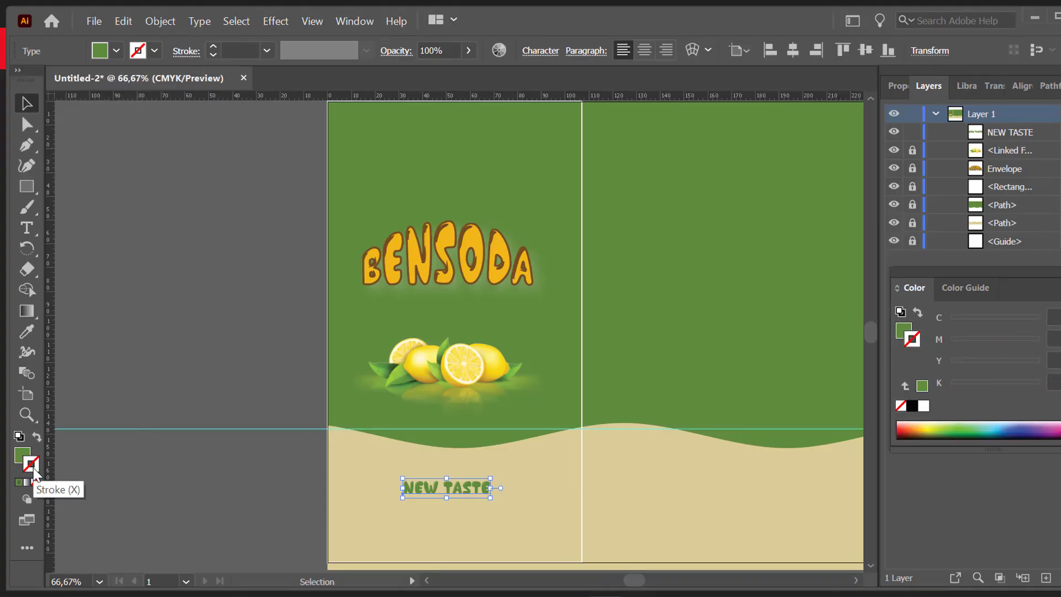
{"action": "double_click", "coordinate": [33, 469]}
{"action": "type", "text": "BA"}
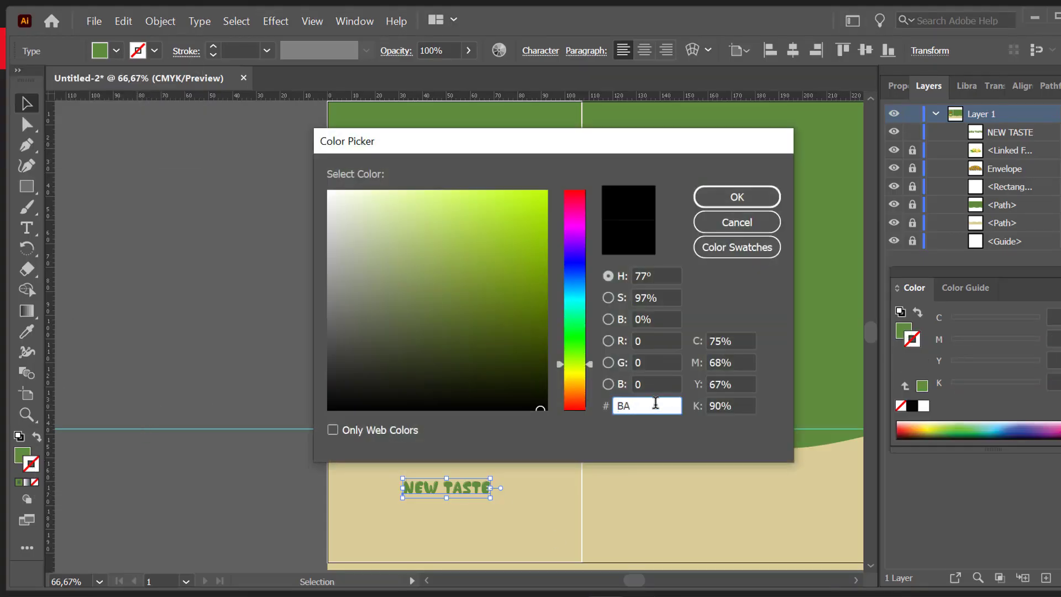
{"action": "type", "text": "D"}
{"action": "key", "text": "alt+Tab"}
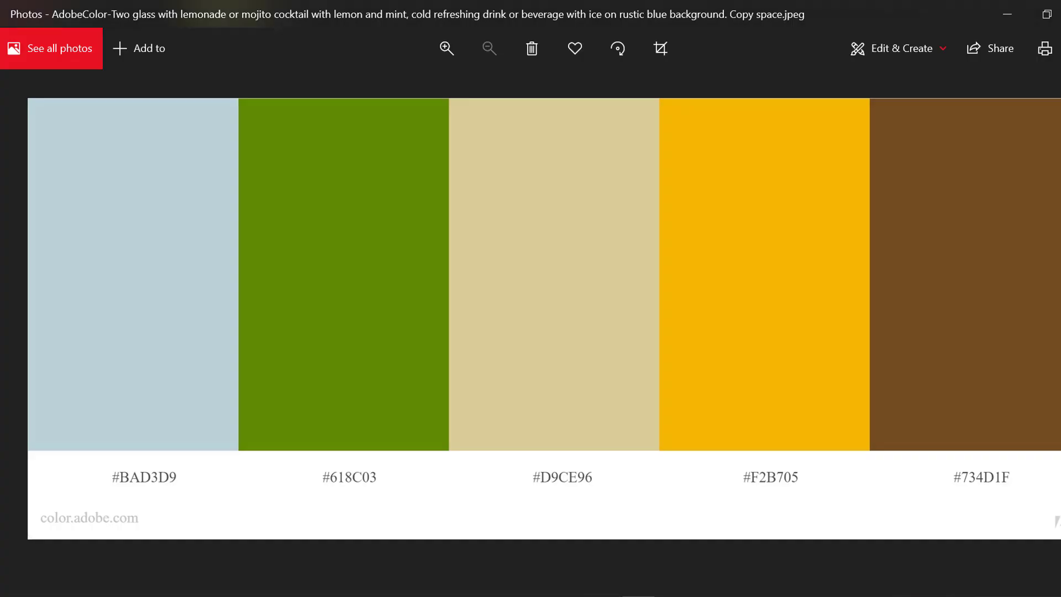
{"action": "key", "text": "alt+Tab"}
{"action": "left_click_drag", "start_coordinate": [635, 406], "coordinate": [602, 405]}
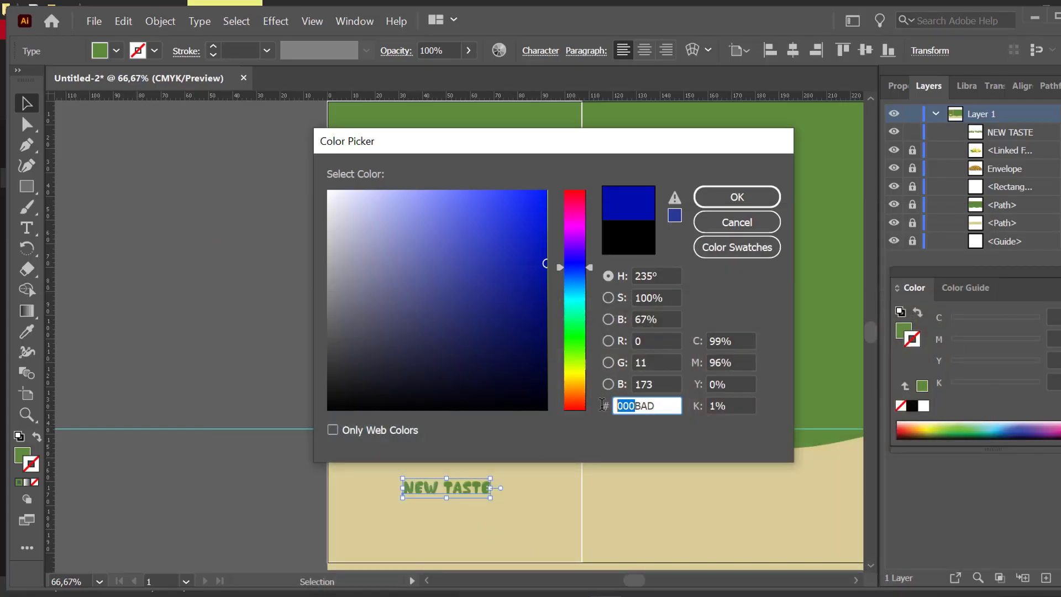
{"action": "type", "text": "2D9"}
{"action": "key", "text": "Return"}
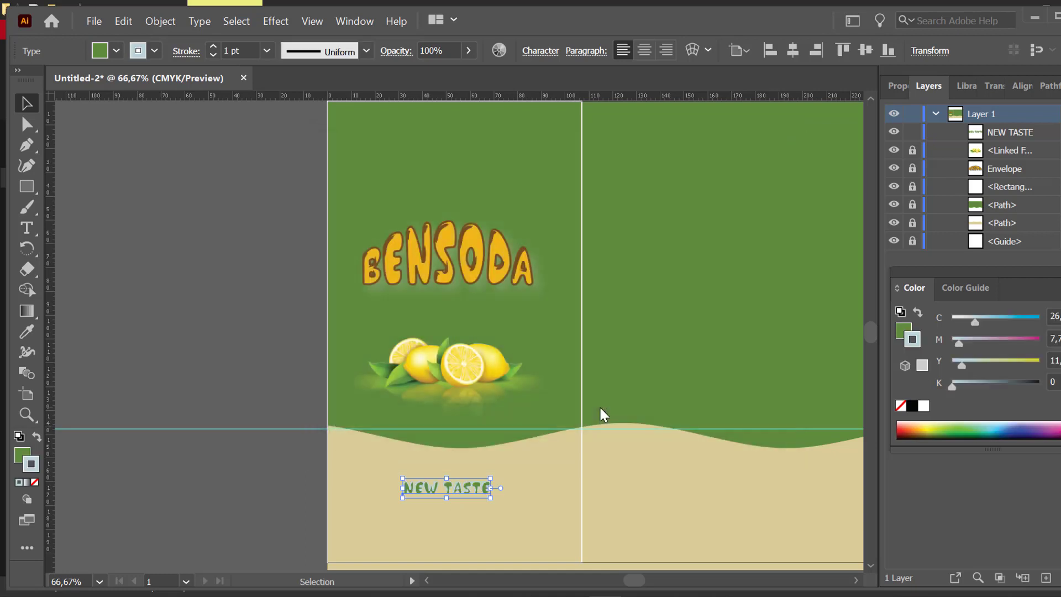
- Remove the light blue stroke from the NEW TASTE text
{"action": "double_click", "coordinate": [457, 488]}
{"action": "left_click", "coordinate": [27, 103]}
{"action": "left_click", "coordinate": [154, 51]}
{"action": "left_click", "coordinate": [11, 79]}
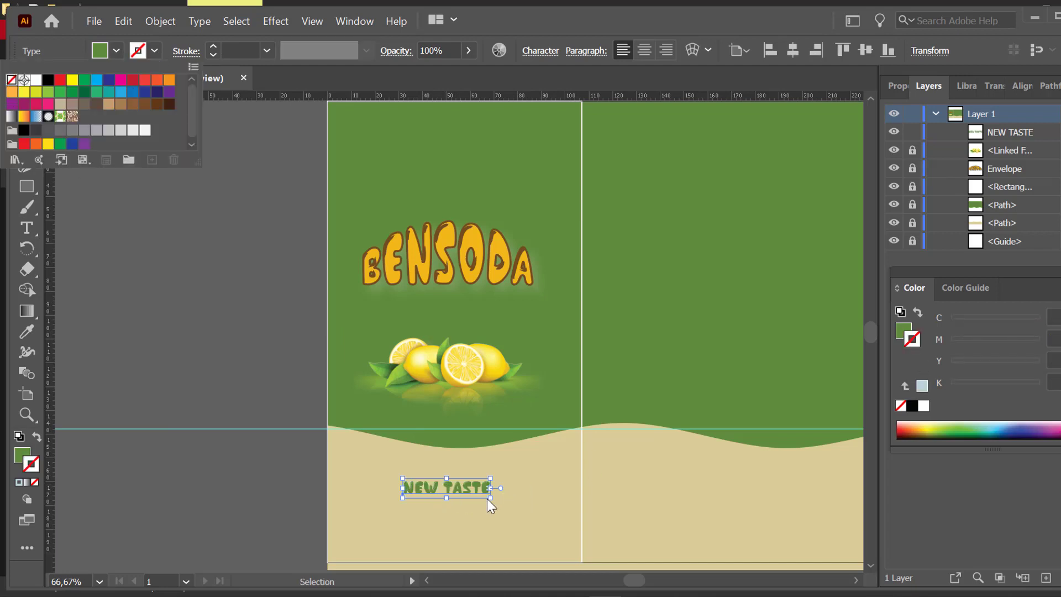
{"action": "left_click", "coordinate": [150, 320]}
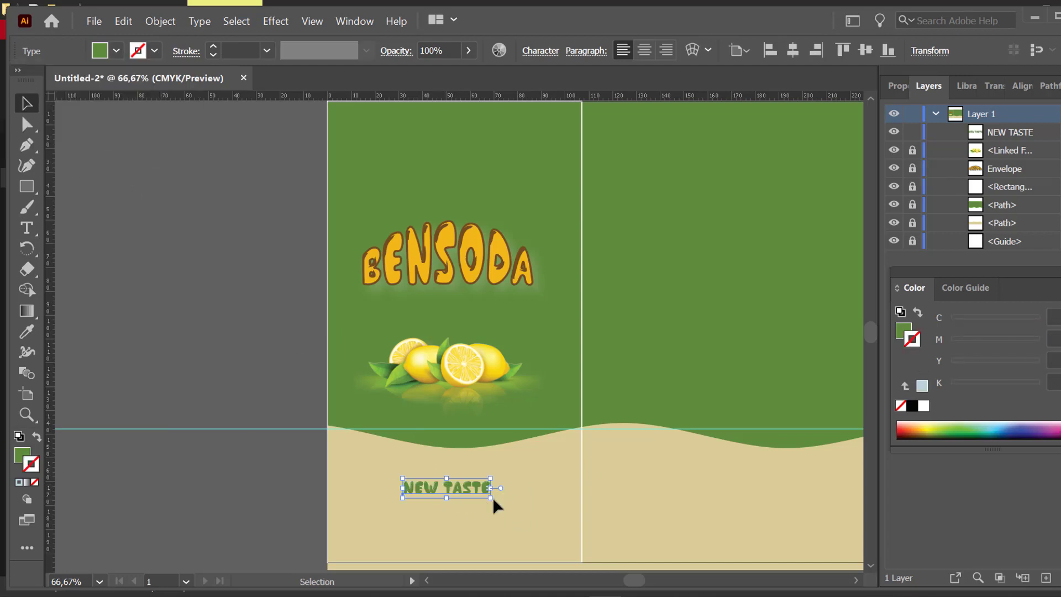
- Enlarge the NEW TASTE text and reposition it on the sand area within the outlined rectangle
{"action": "left_click_drag", "start_coordinate": [491, 498], "coordinate": [526, 513]}
{"action": "mouse_move", "coordinate": [476, 477]}
{"action": "left_mouse_down"}
{"action": "mouse_move", "coordinate": [476, 468]}
{"action": "mouse_move", "coordinate": [468, 476]}
{"action": "left_mouse_up"}
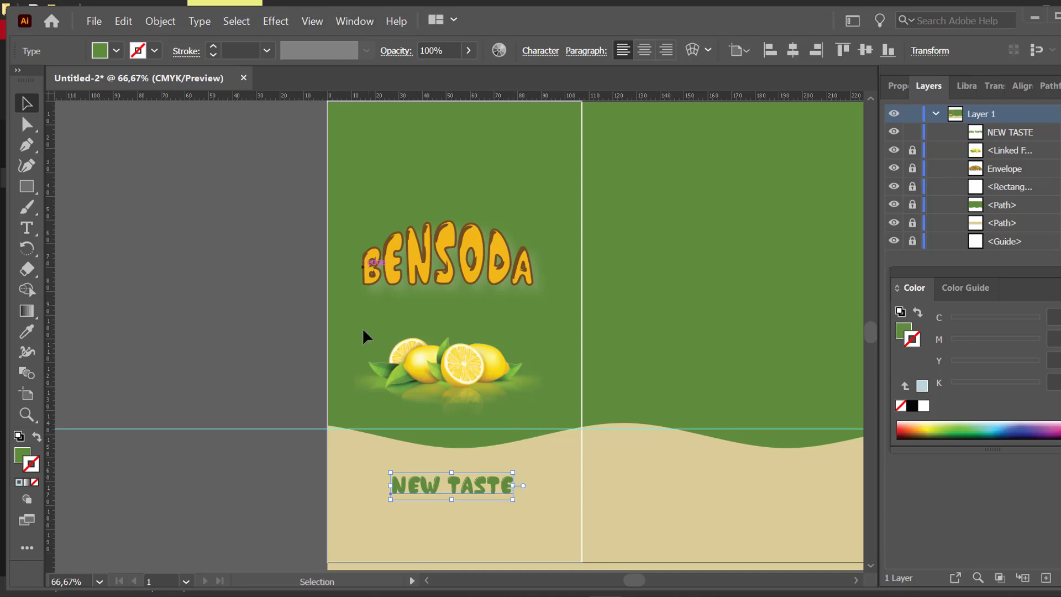
{"action": "left_click", "coordinate": [662, 485]}
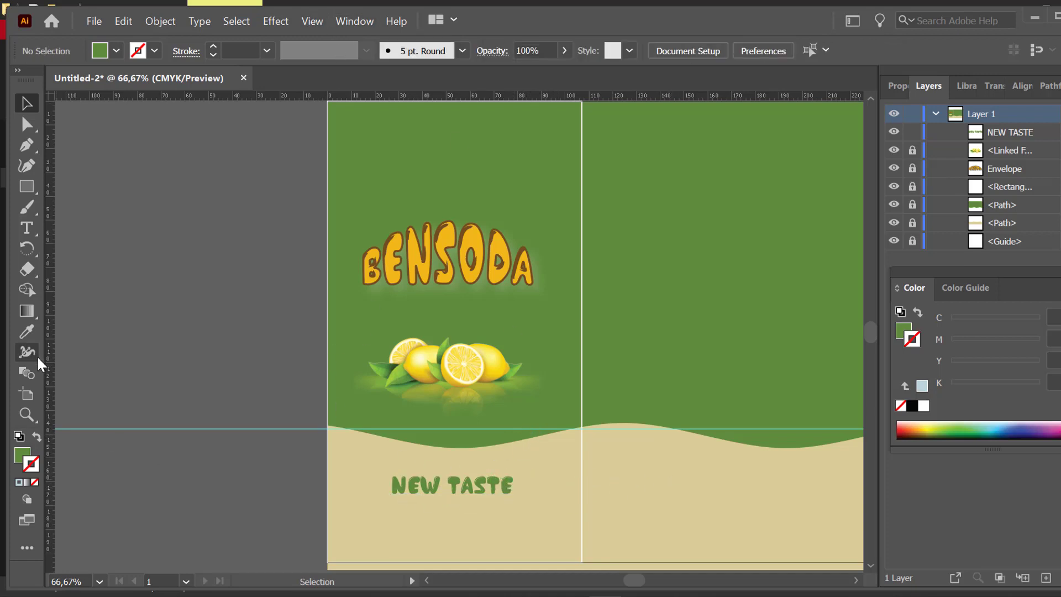
- Add the text 330 ML on the sand area just below NEW TASTE
{"action": "left_click", "coordinate": [26, 227]}
{"action": "left_click", "coordinate": [391, 517]}
{"action": "type", "text": "330 ML"}
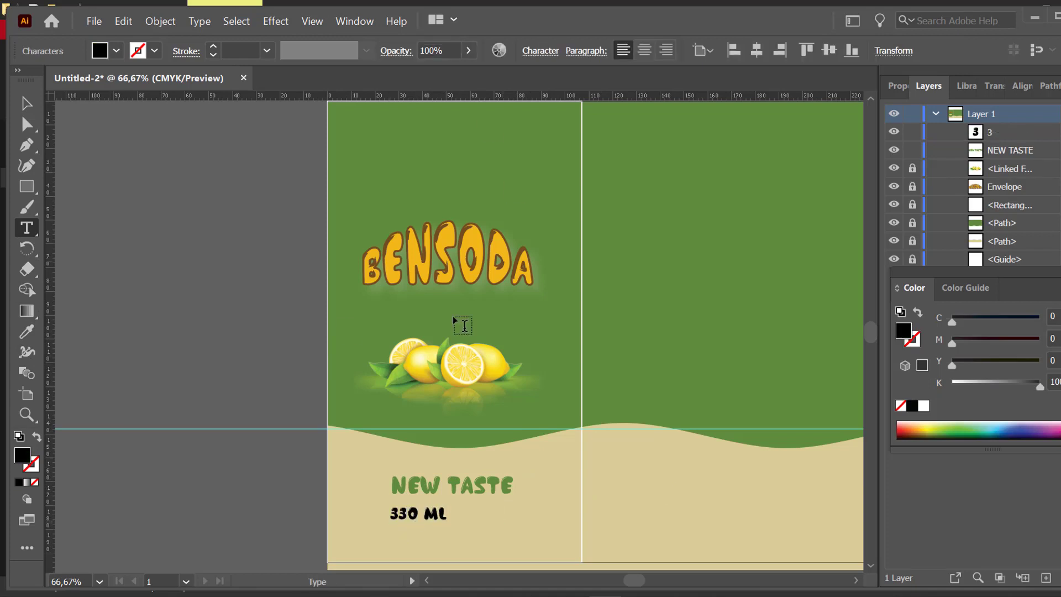
{"action": "key", "text": "Escape"}
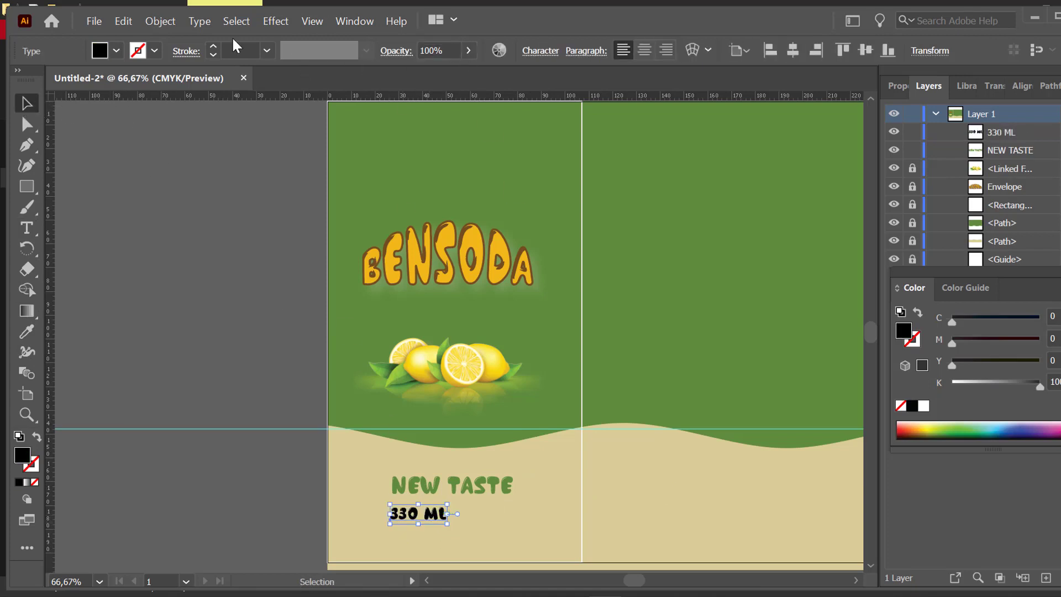
- Filter for serif fonts and set the 330 ML text in Cambria Italic
{"action": "left_click", "coordinate": [545, 51]}
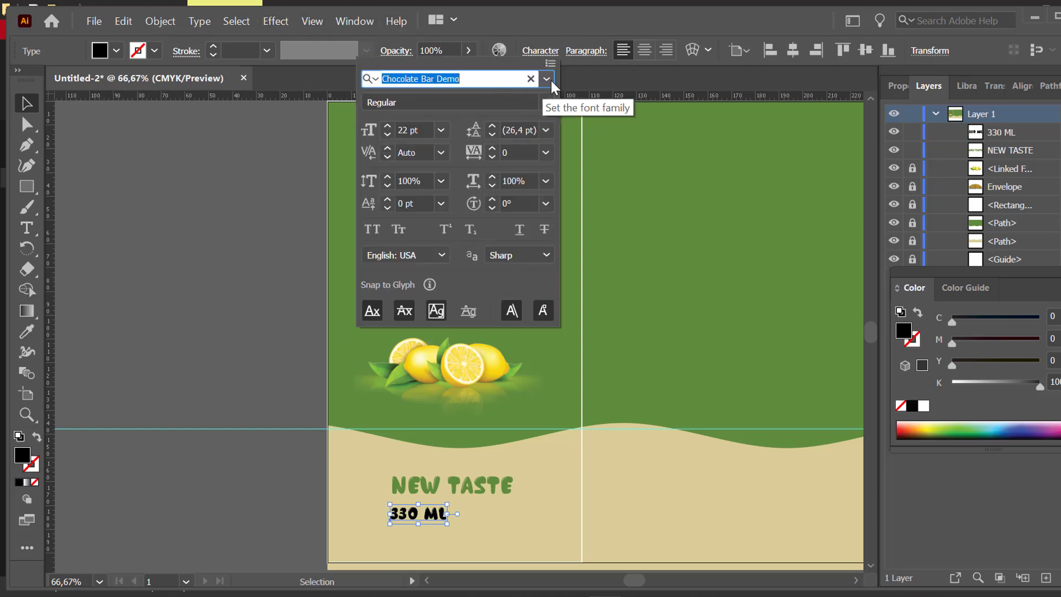
{"action": "left_click", "coordinate": [547, 78]}
{"action": "left_click", "coordinate": [414, 136]}
{"action": "left_click", "coordinate": [303, 223]}
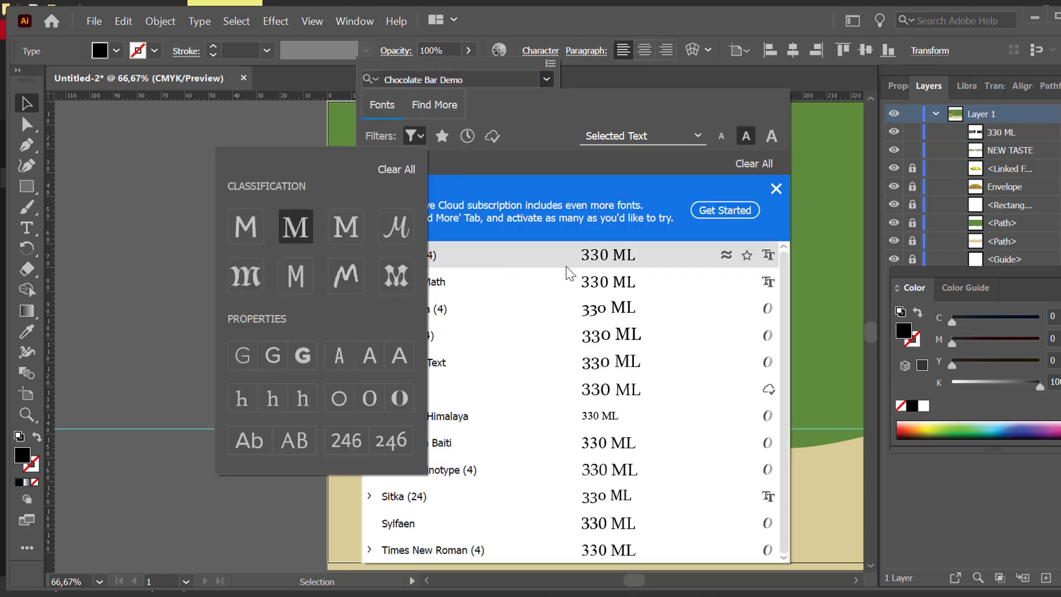
{"action": "left_click", "coordinate": [590, 266]}
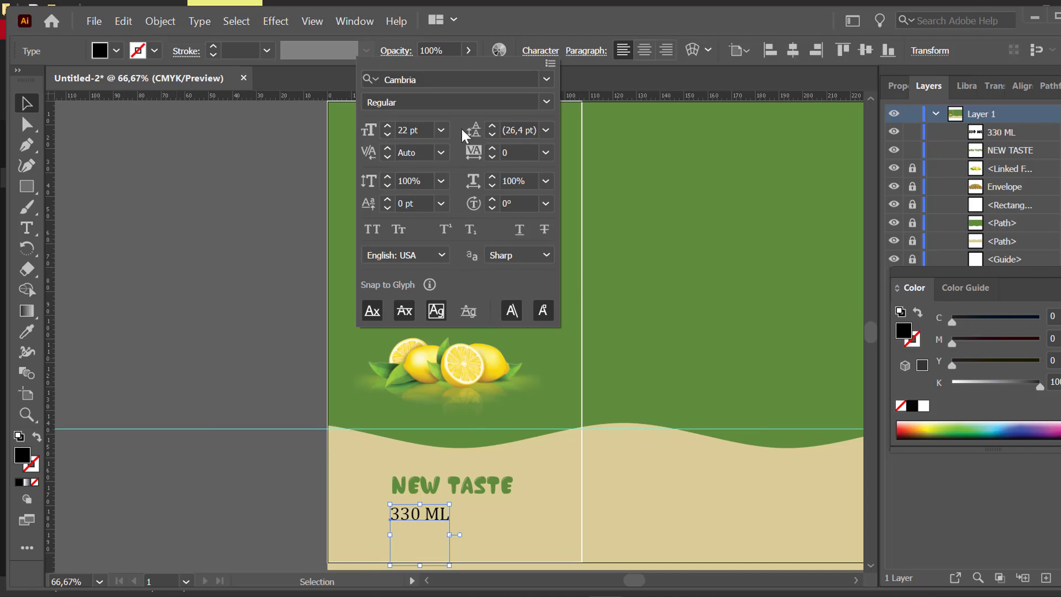
{"action": "left_click", "coordinate": [546, 102]}
{"action": "left_click", "coordinate": [437, 154]}
{"action": "left_click", "coordinate": [546, 102]}
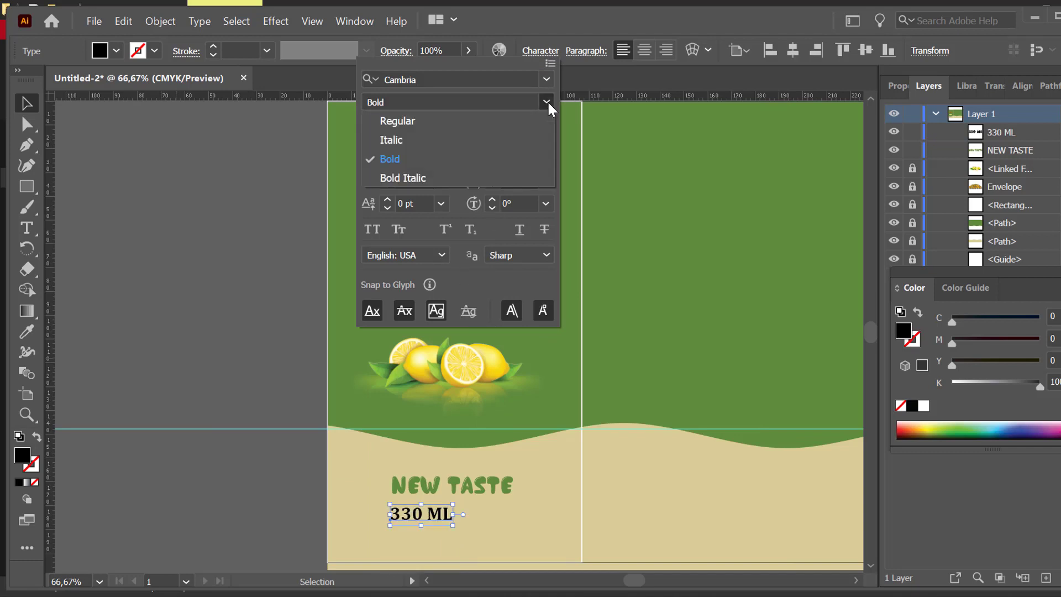
{"action": "left_click", "coordinate": [429, 139]}
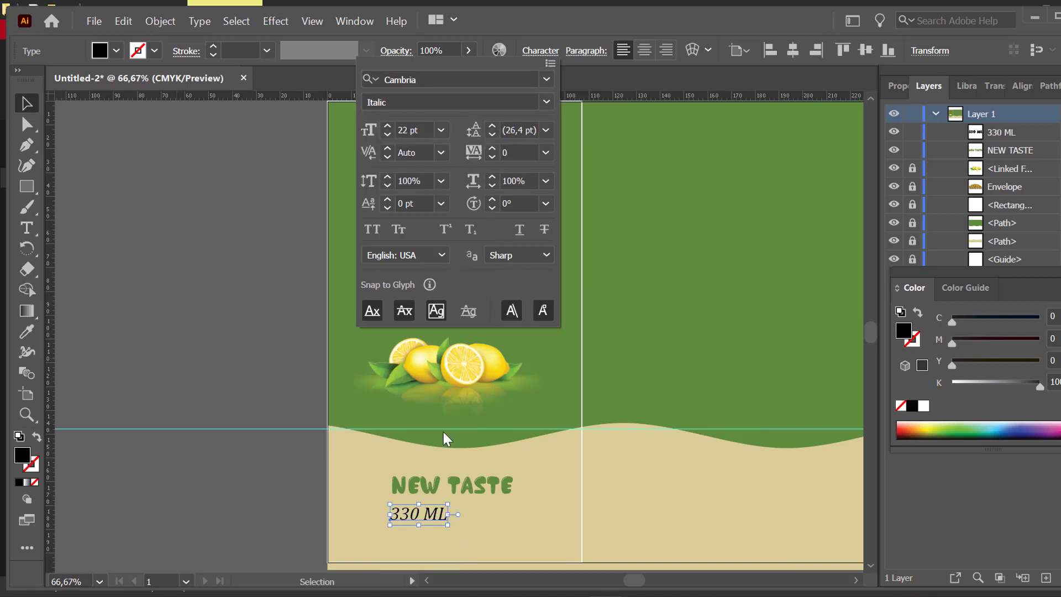
- Change the volume text's unit to lowercase so it reads 330 ml and move it down under the middle of NEW TASTE
{"action": "double_click", "coordinate": [441, 513]}
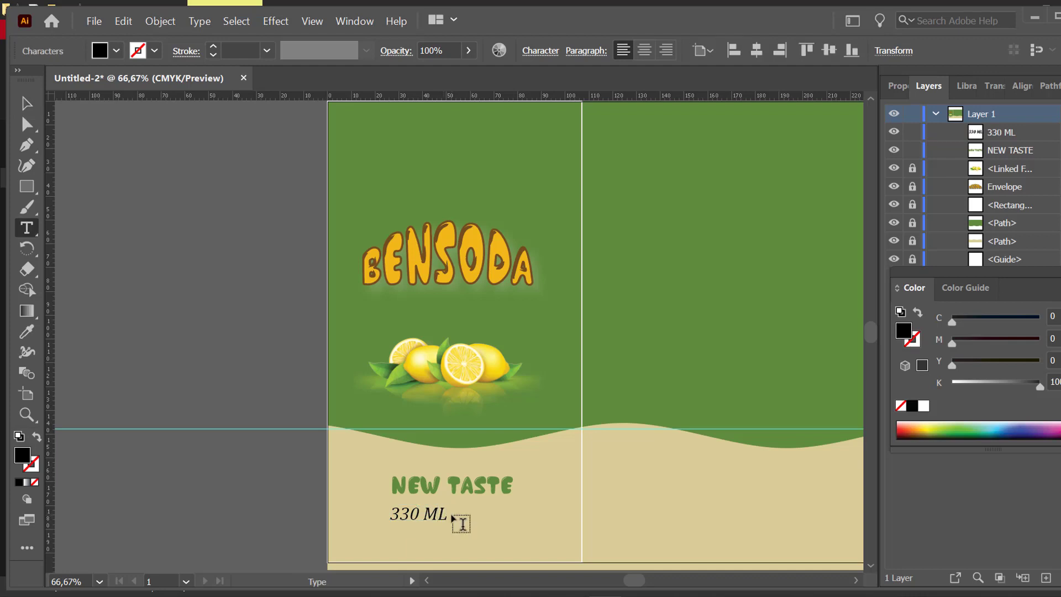
{"action": "left_click", "coordinate": [461, 524]}
{"action": "left_click", "coordinate": [441, 514]}
{"action": "key", "text": "BackSpace"}
{"action": "key", "text": "BackSpace"}
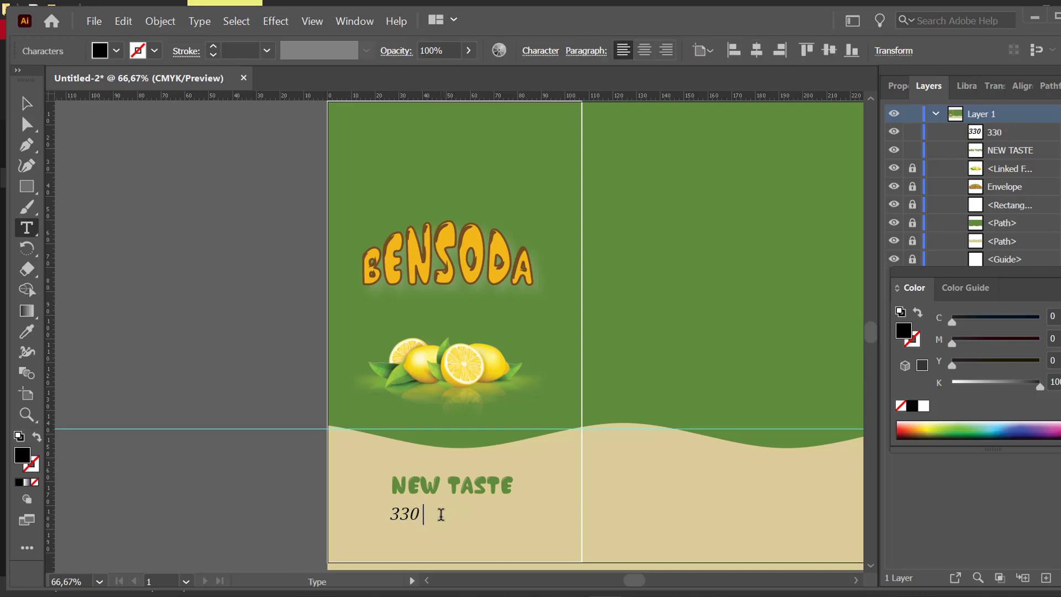
{"action": "key", "text": "Caps_Lock"}
{"action": "type", "text": "ml"}
{"action": "key", "text": "Escape"}
{"action": "left_click_drag", "start_coordinate": [428, 518], "coordinate": [459, 532]}
- Center the 330 ml and NEW TASTE texts horizontally on each other
{"action": "left_click", "coordinate": [460, 492]}
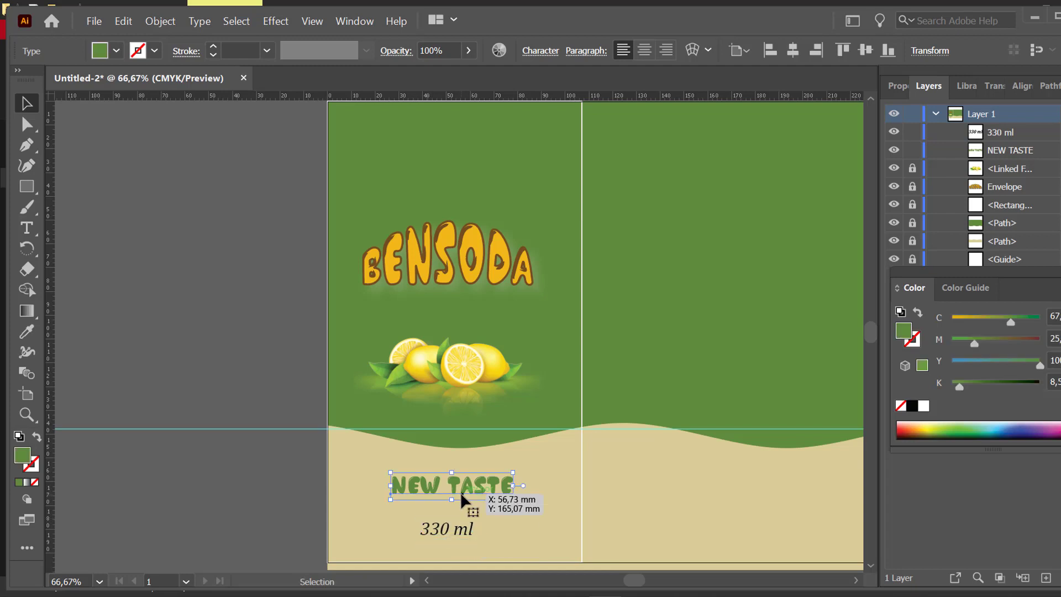
{"action": "left_click", "coordinate": [462, 532], "text": "shift"}
{"action": "left_click", "coordinate": [966, 86]}
{"action": "left_click", "coordinate": [1021, 86]}
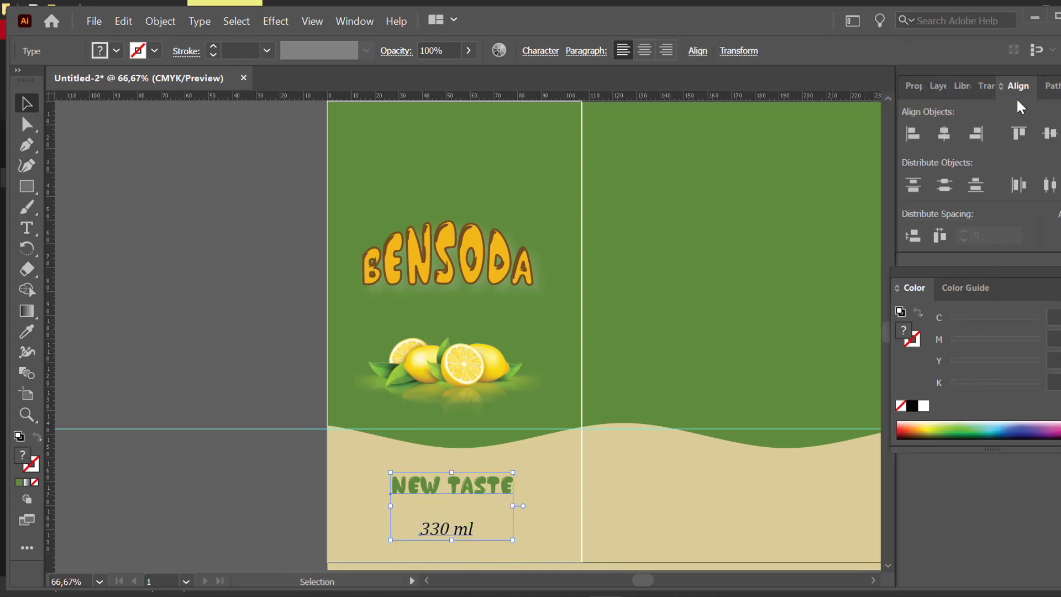
{"action": "left_click", "coordinate": [1049, 133]}
{"action": "key", "text": "ctrl+z"}
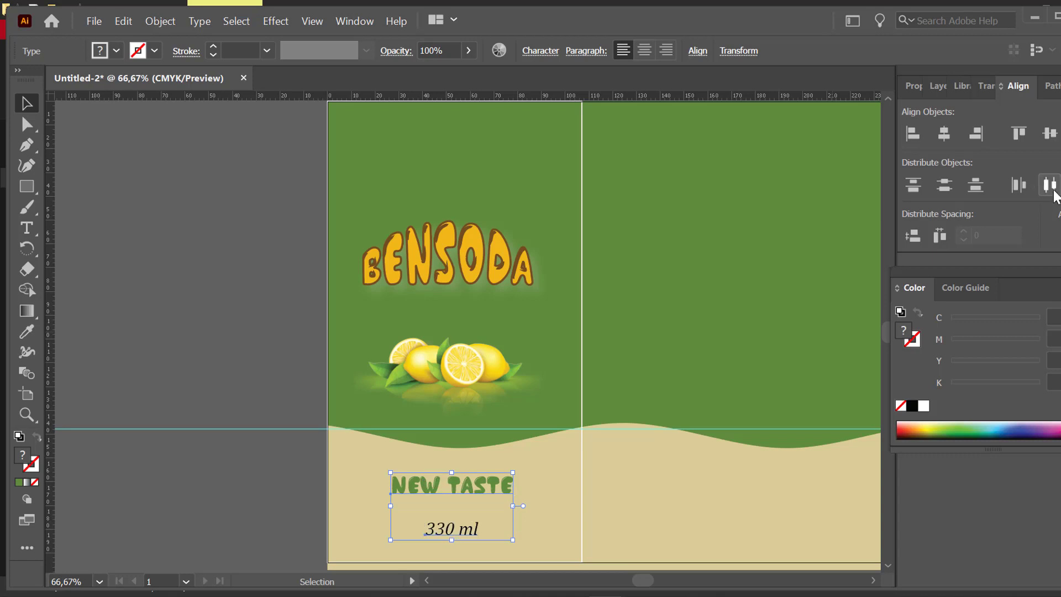
{"action": "left_click", "coordinate": [218, 268]}
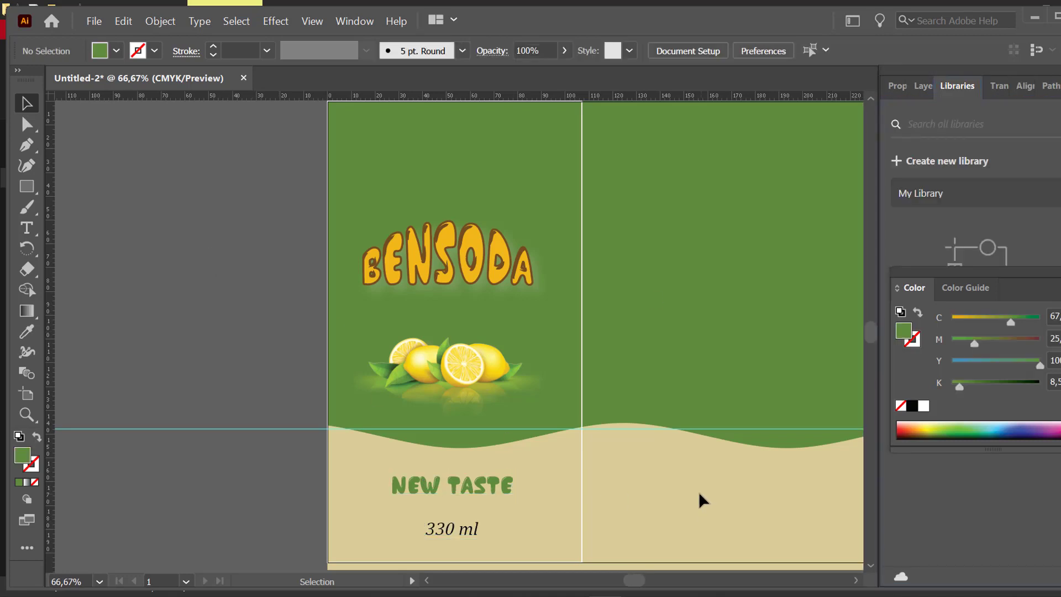
- Bring back the layer list and move the color controls down clear of its entries
{"action": "left_click", "coordinate": [930, 86]}
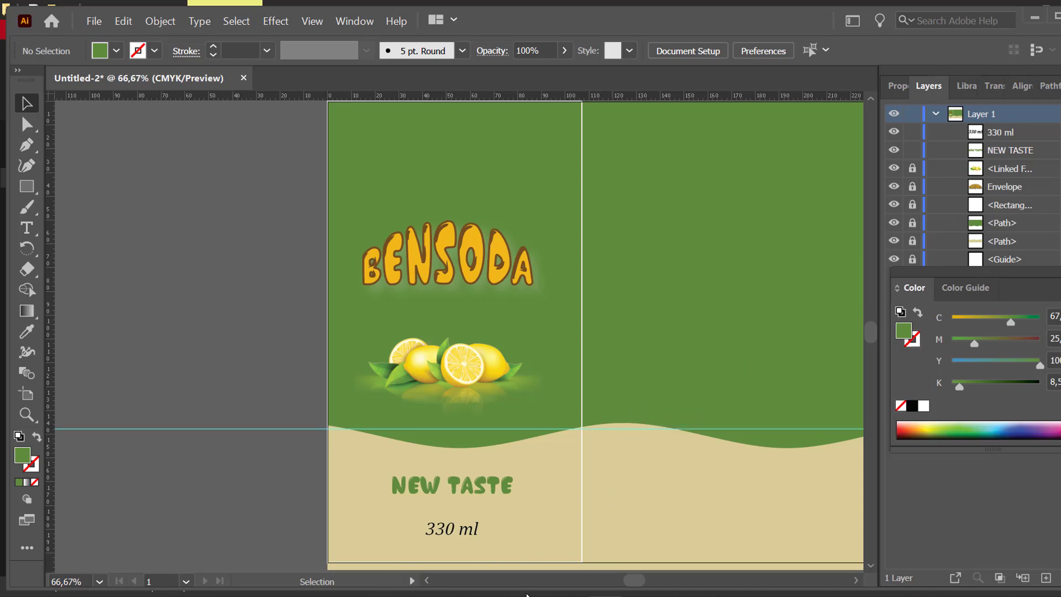
{"action": "left_click_drag", "start_coordinate": [624, 579], "coordinate": [635, 583]}
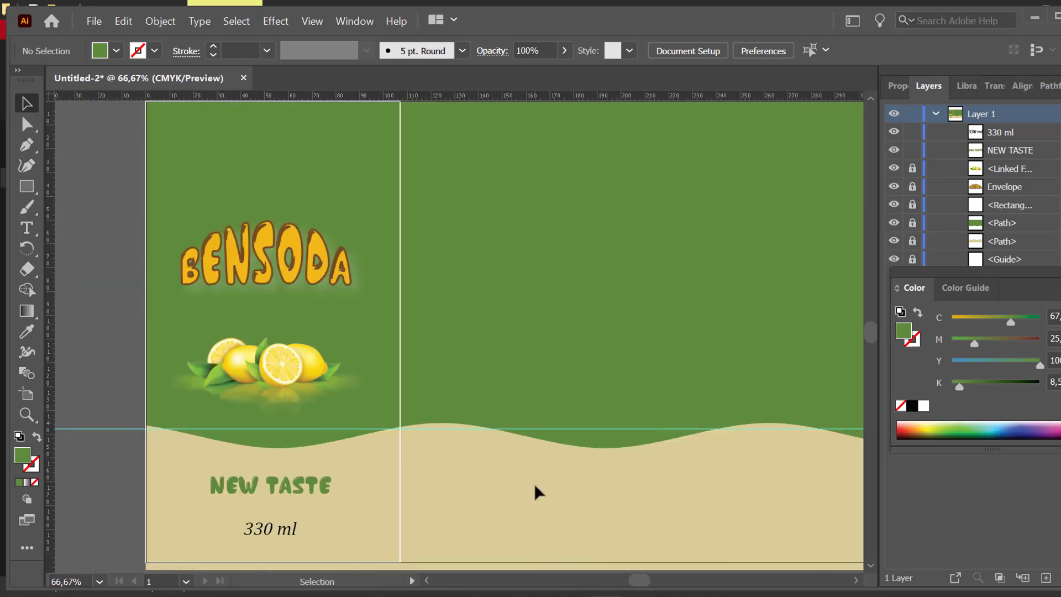
{"action": "left_click", "coordinate": [967, 85]}
{"action": "left_click", "coordinate": [929, 86]}
{"action": "left_click_drag", "start_coordinate": [914, 287], "coordinate": [924, 450]}
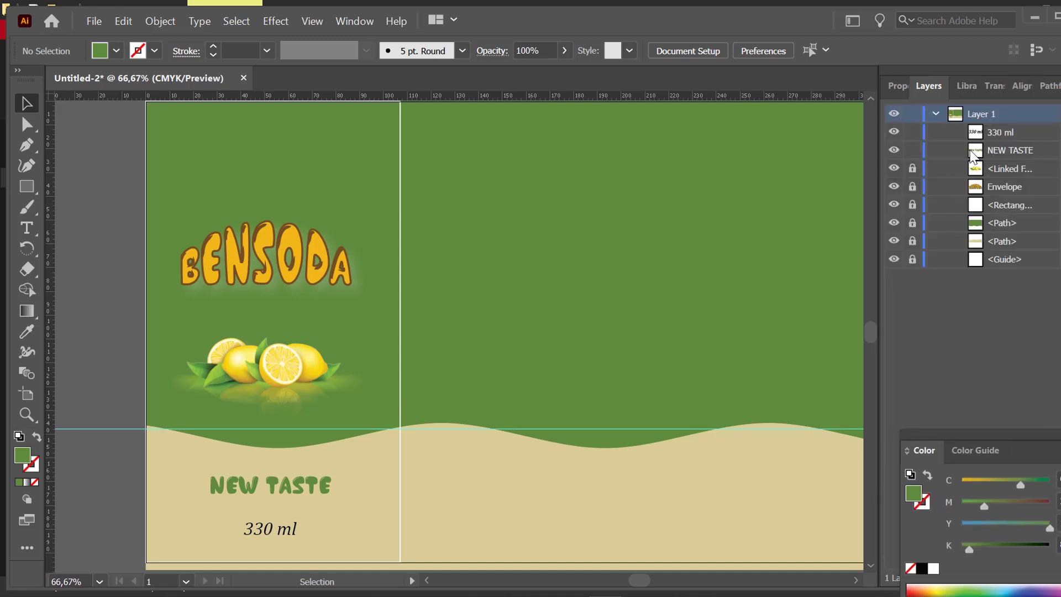
- Unlock the outlined rectangle and place a copy of it directly against its right edge
{"action": "left_click", "coordinate": [912, 205]}
{"action": "left_click", "coordinate": [403, 272]}
{"action": "left_click_drag", "start_coordinate": [404, 272], "coordinate": [657, 270]}
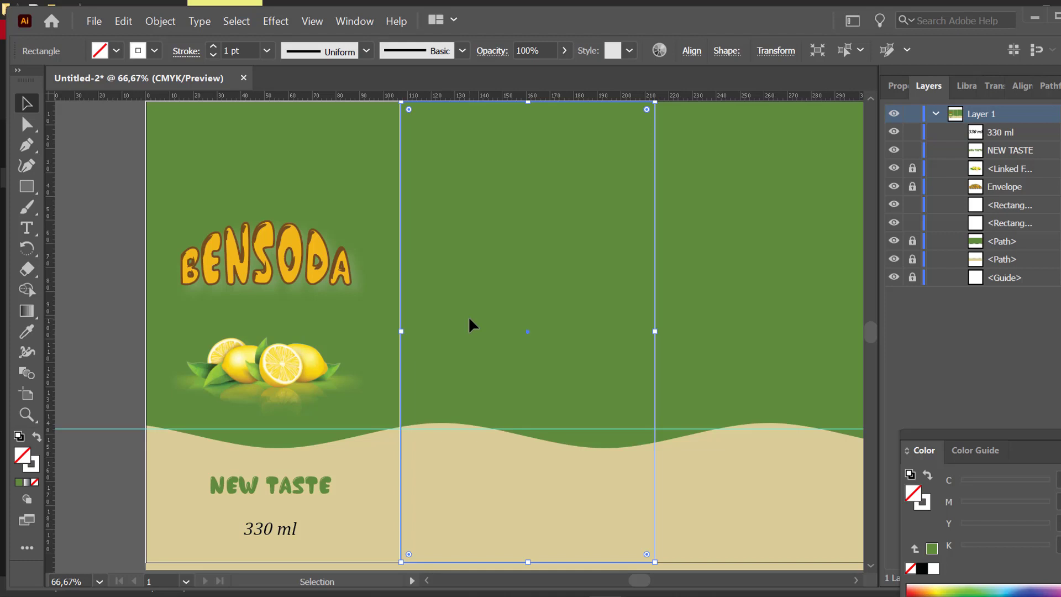
- Add the text 100% Raw on two lines in the upper green area of the second outlined rectangle
{"action": "left_click", "coordinate": [26, 228]}
{"action": "left_click", "coordinate": [487, 206]}
{"action": "type", "text": "100"}
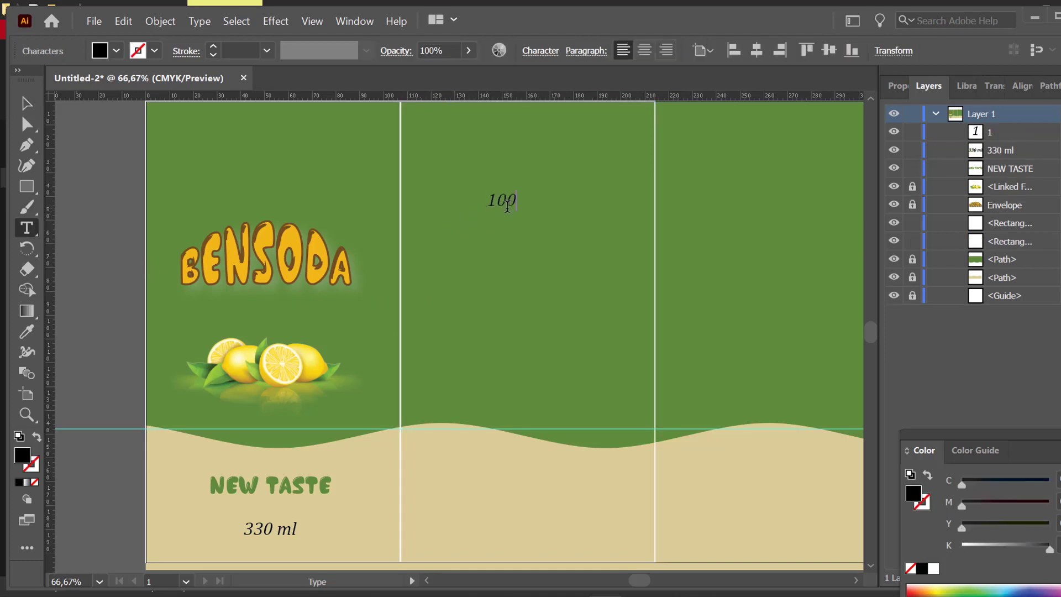
{"action": "type", "text": "%ra"}
{"action": "key", "text": "BackSpace"}
{"action": "key", "text": "BackSpace"}
{"action": "key", "text": "Caps_Lock"}
{"action": "type", "text": "R"}
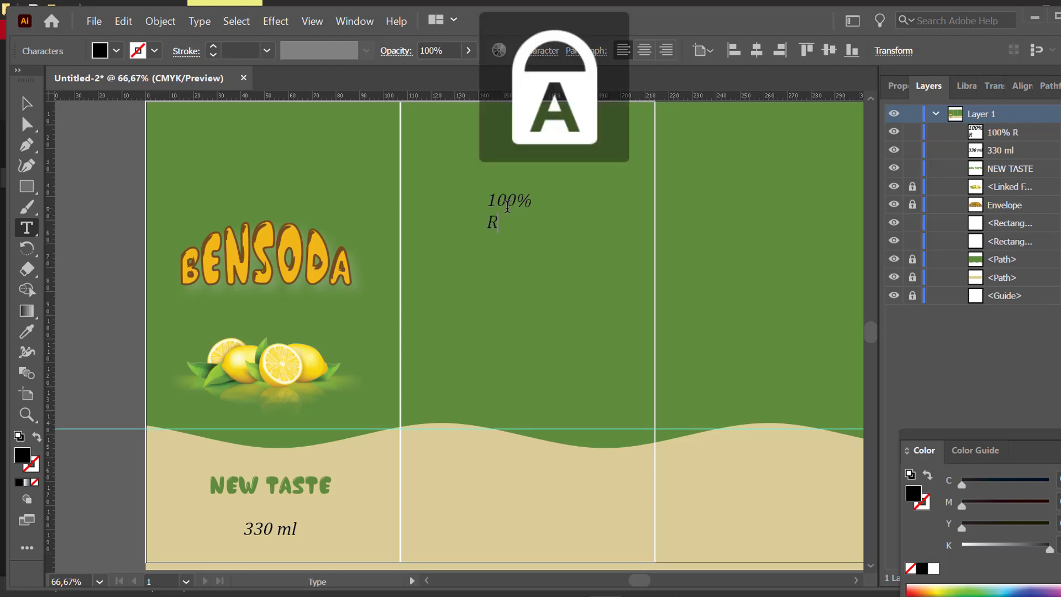
{"action": "type", "text": "A"}
{"action": "key", "text": "Caps_Lock"}
{"action": "key", "text": "BackSpace"}
{"action": "type", "text": "aw"}
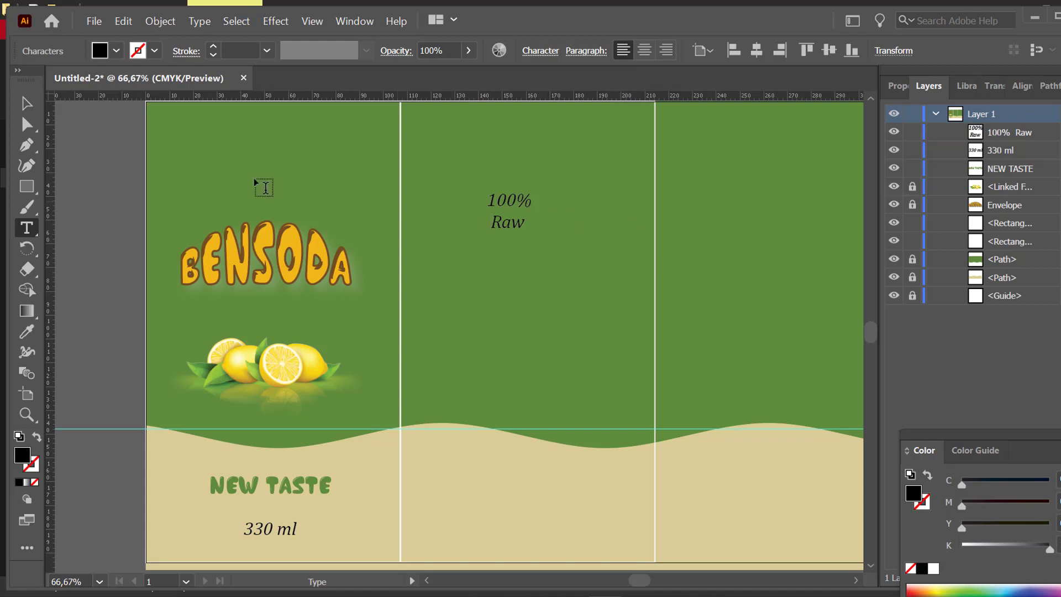
{"action": "key", "text": "Escape"}
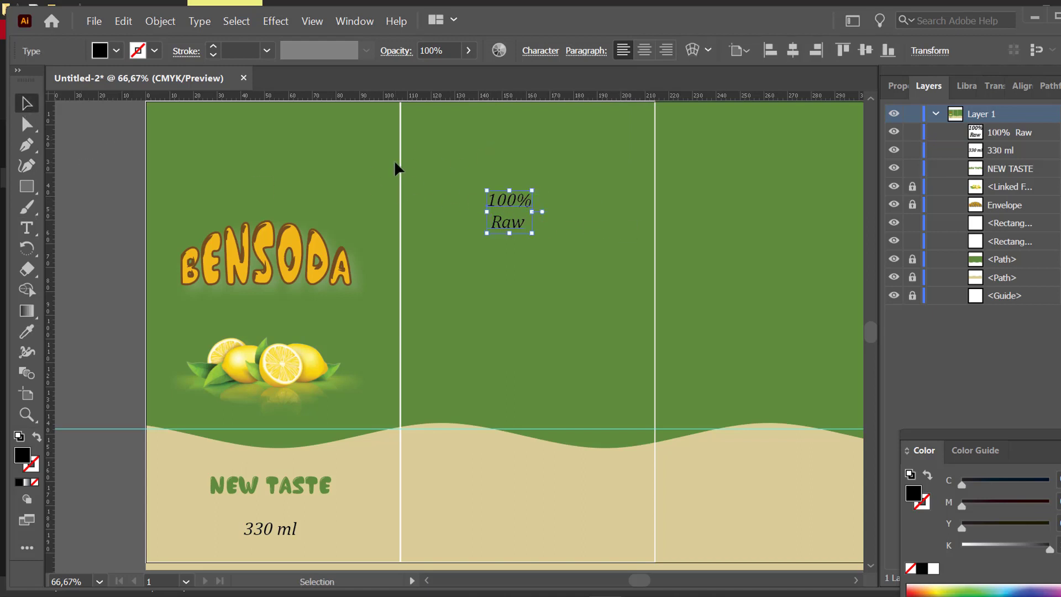
- Draw a circle around the 100% Raw text and shift it slightly up
{"action": "left_click_drag", "start_coordinate": [35, 188], "coordinate": [87, 205]}
{"action": "left_click_drag", "start_coordinate": [479, 185], "coordinate": [551, 257]}
{"action": "left_click", "coordinate": [26, 104]}
{"action": "left_click_drag", "start_coordinate": [526, 212], "coordinate": [526, 200]}
- Give the circle no fill and a cyan stroke
{"action": "left_click", "coordinate": [103, 54]}
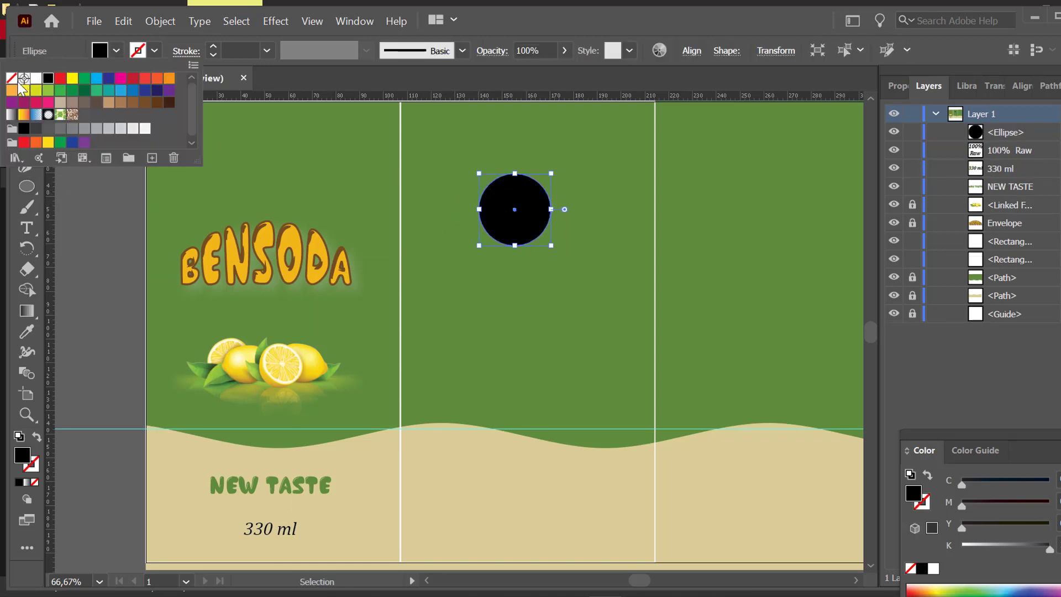
{"action": "left_click", "coordinate": [12, 78]}
{"action": "left_click", "coordinate": [155, 51]}
{"action": "left_click", "coordinate": [120, 78]}
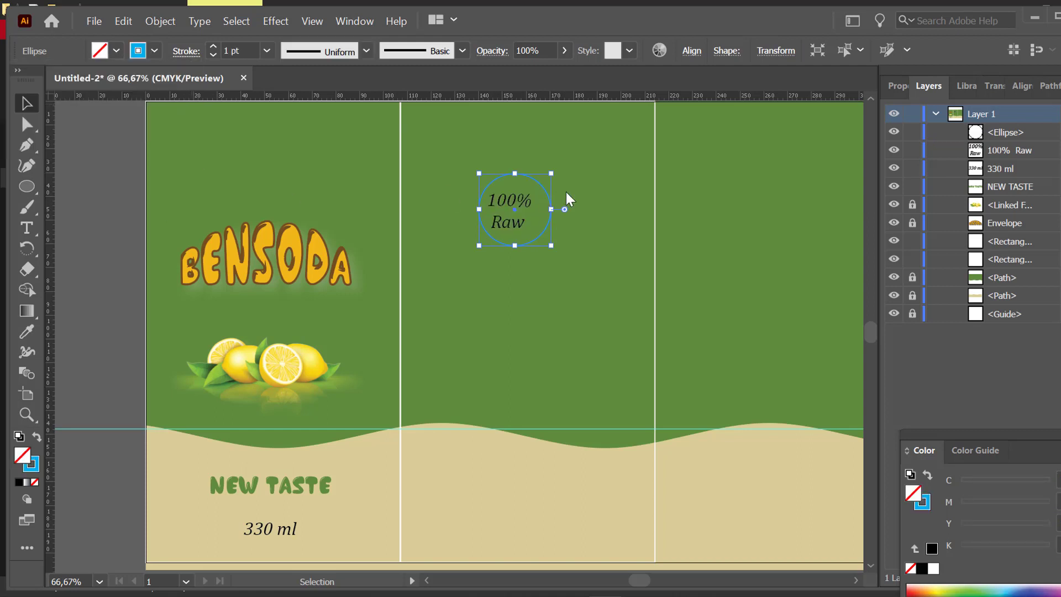
- Fill the 100% Raw text and its circle with the yellow F2B705 from the palette image in Photos
{"action": "left_click", "coordinate": [516, 204]}
{"action": "left_click", "coordinate": [544, 188], "text": "shift"}
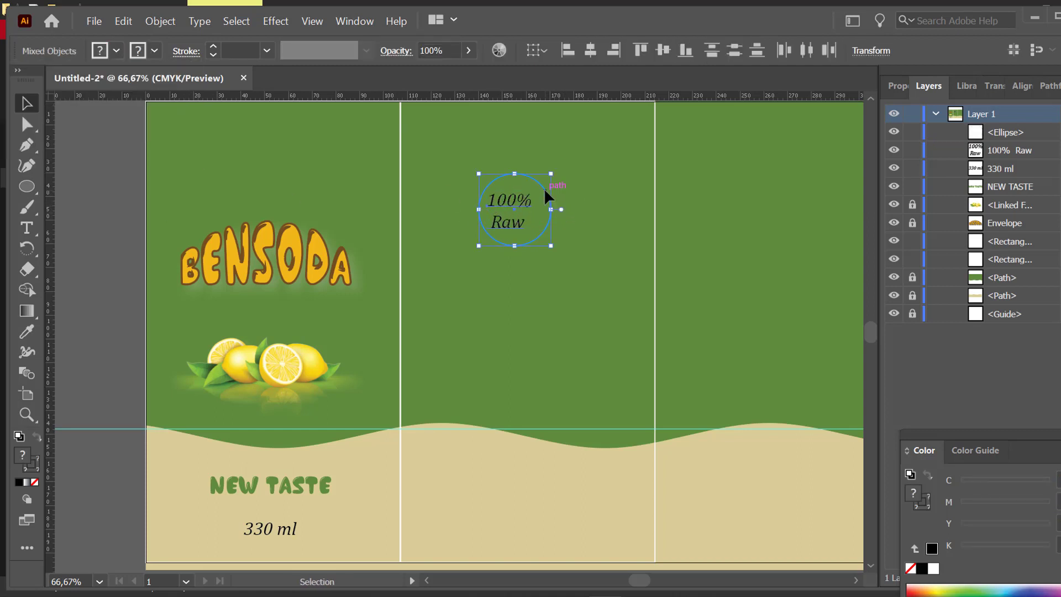
{"action": "double_click", "coordinate": [22, 454]}
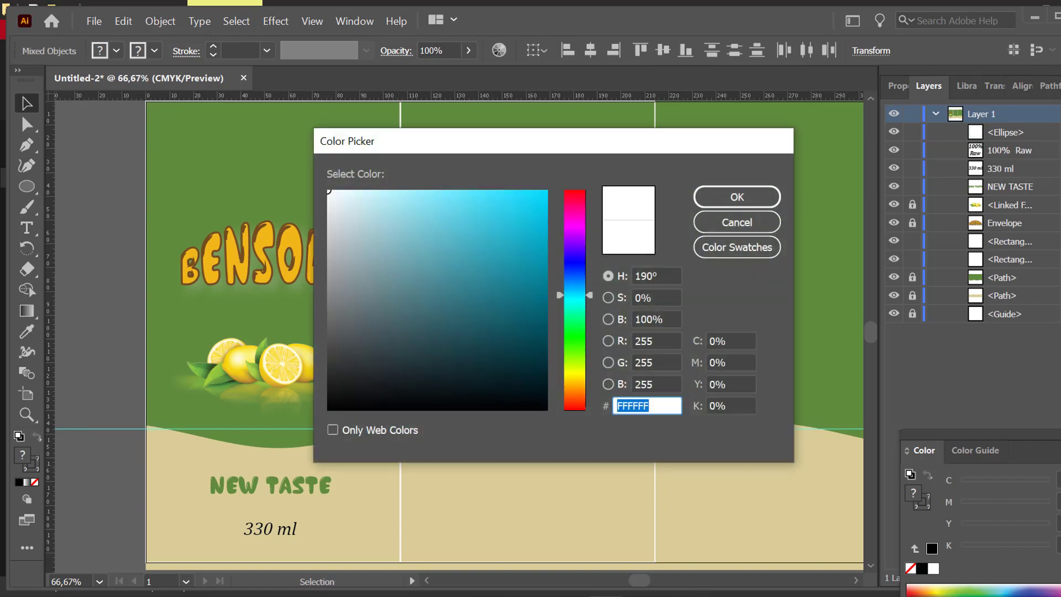
{"action": "left_click", "coordinate": [639, 596]}
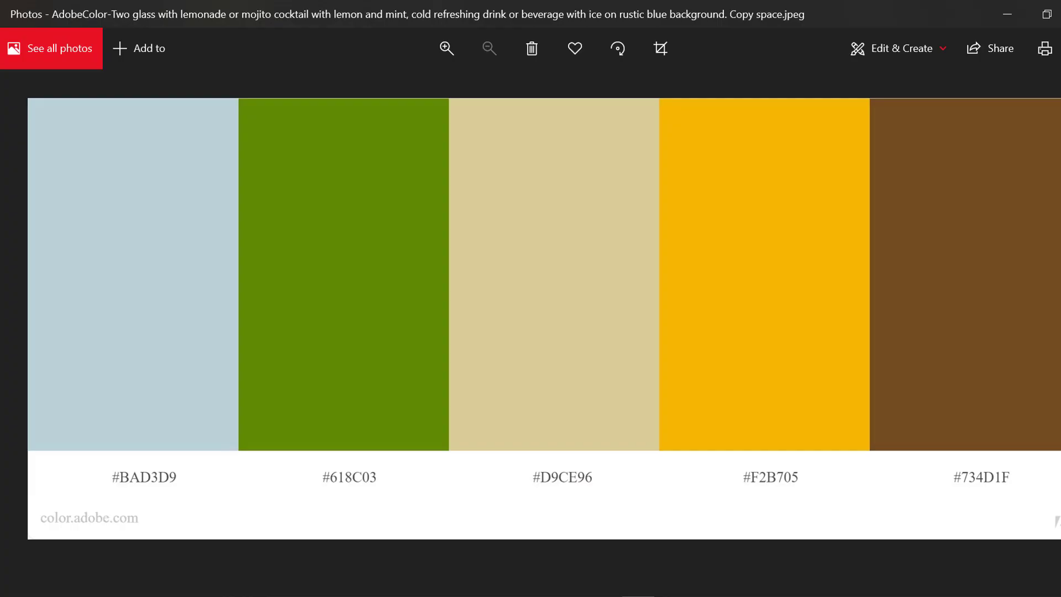
{"action": "left_click", "coordinate": [639, 596]}
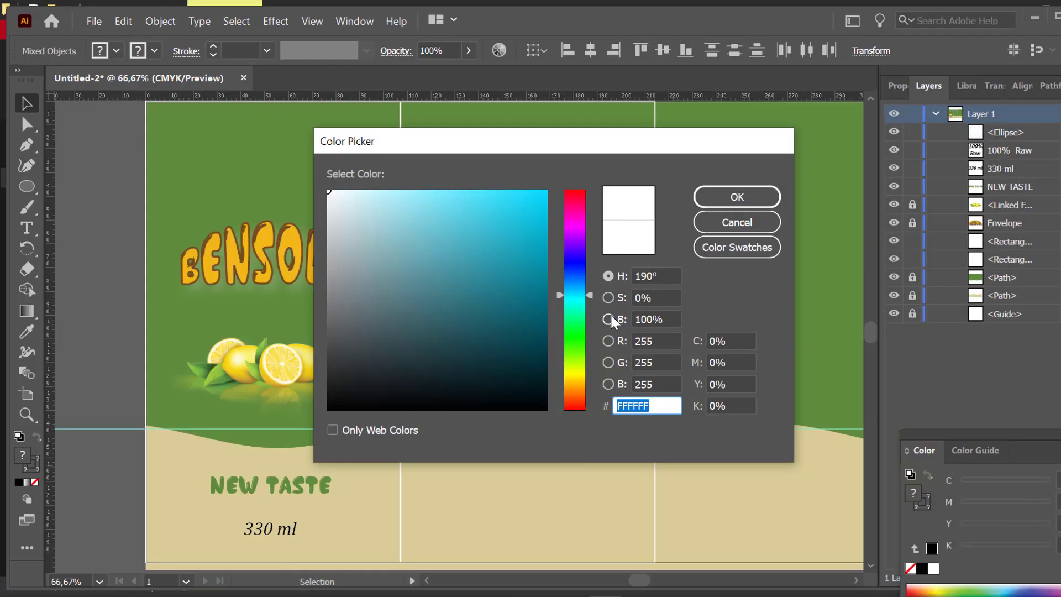
{"action": "type", "text": "f2b705"}
{"action": "key", "text": "Return"}
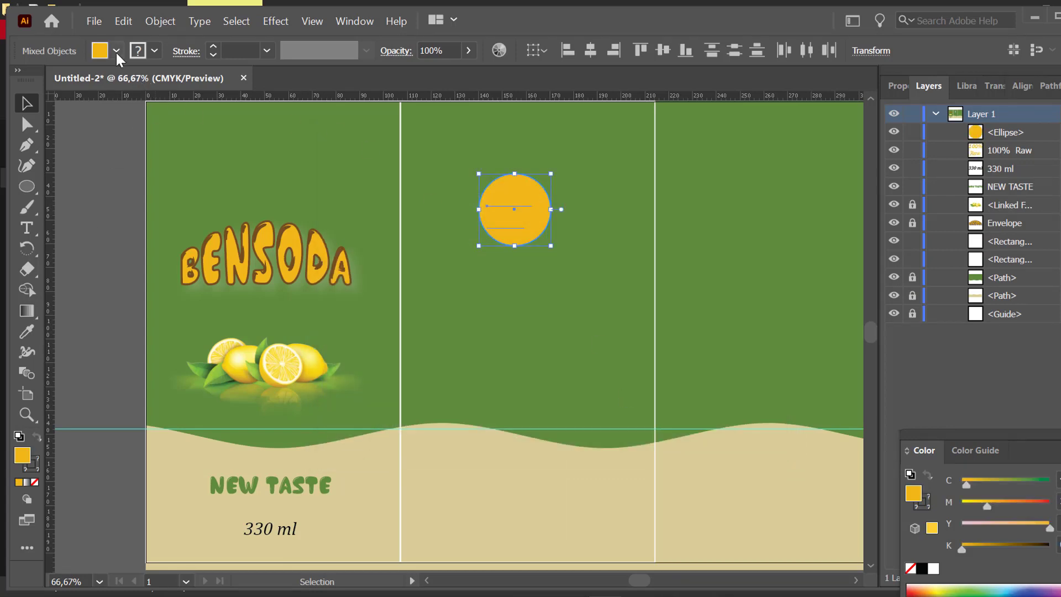
- Remove the fill from the 100% Raw text and circle and give both a 3 pt stroke in F2B705
{"action": "left_click", "coordinate": [116, 51]}
{"action": "left_click", "coordinate": [12, 79]}
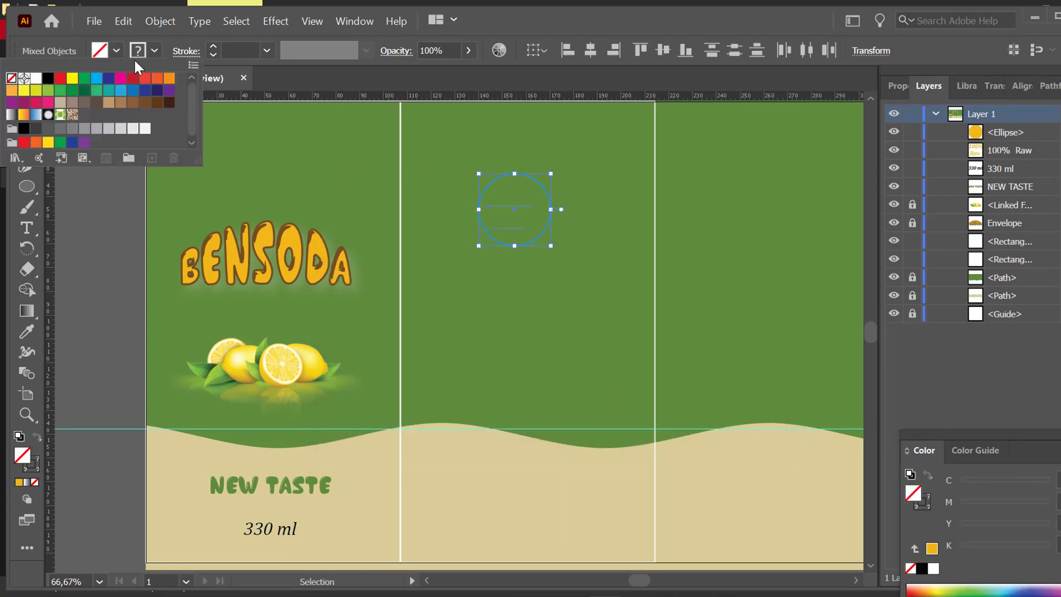
{"action": "left_click", "coordinate": [33, 454]}
{"action": "double_click", "coordinate": [30, 462]}
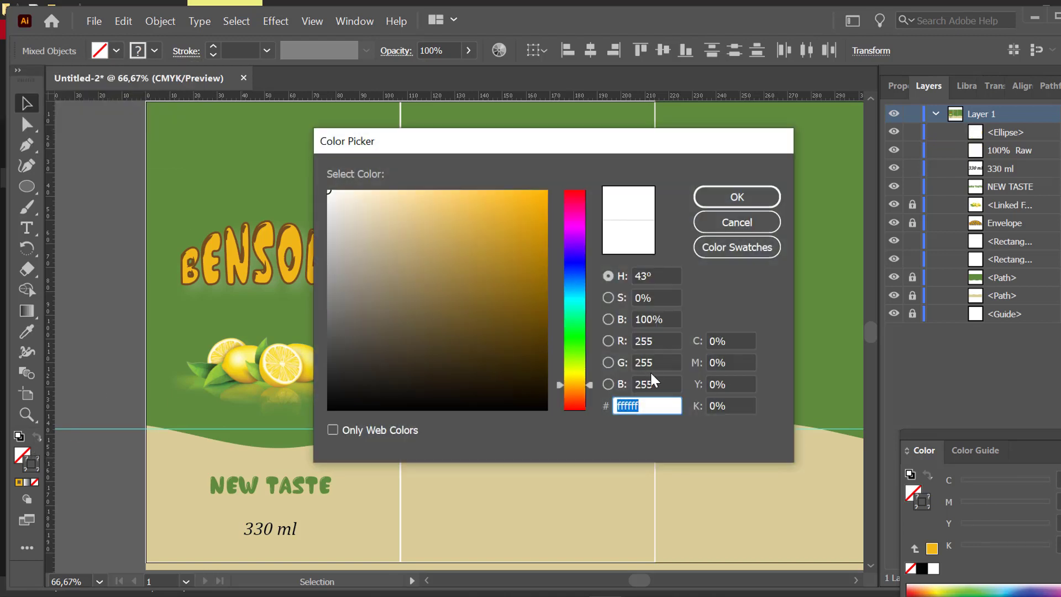
{"action": "type", "text": "f2b705"}
{"action": "key", "text": "Return"}
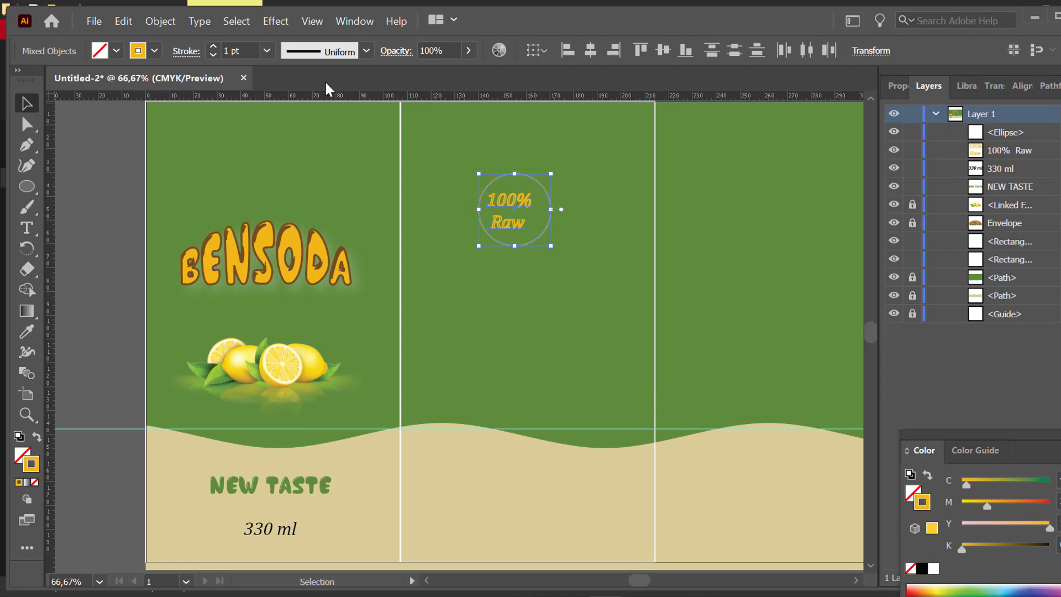
{"action": "left_click", "coordinate": [212, 46]}
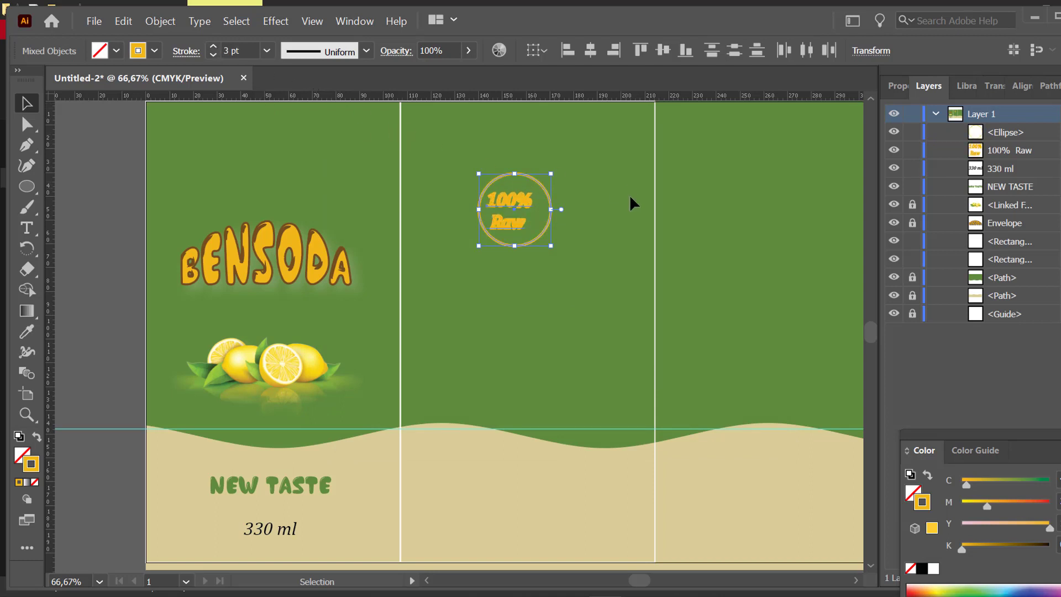
- Set the stroke of only the 100% Raw text to 2 pt
{"action": "left_click", "coordinate": [582, 236]}
{"action": "left_click", "coordinate": [544, 225]}
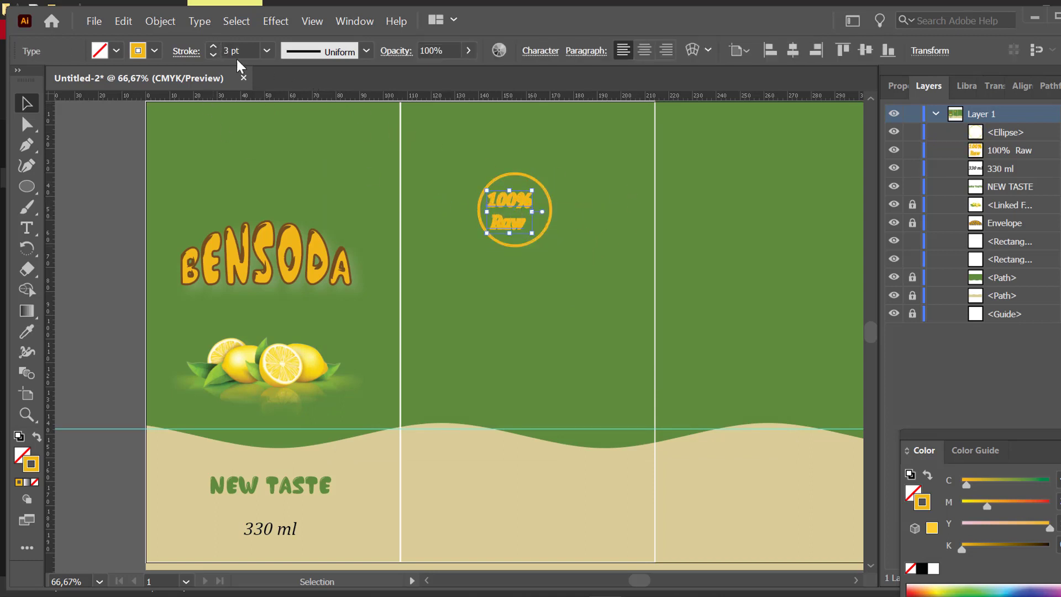
{"action": "left_click", "coordinate": [540, 51]}
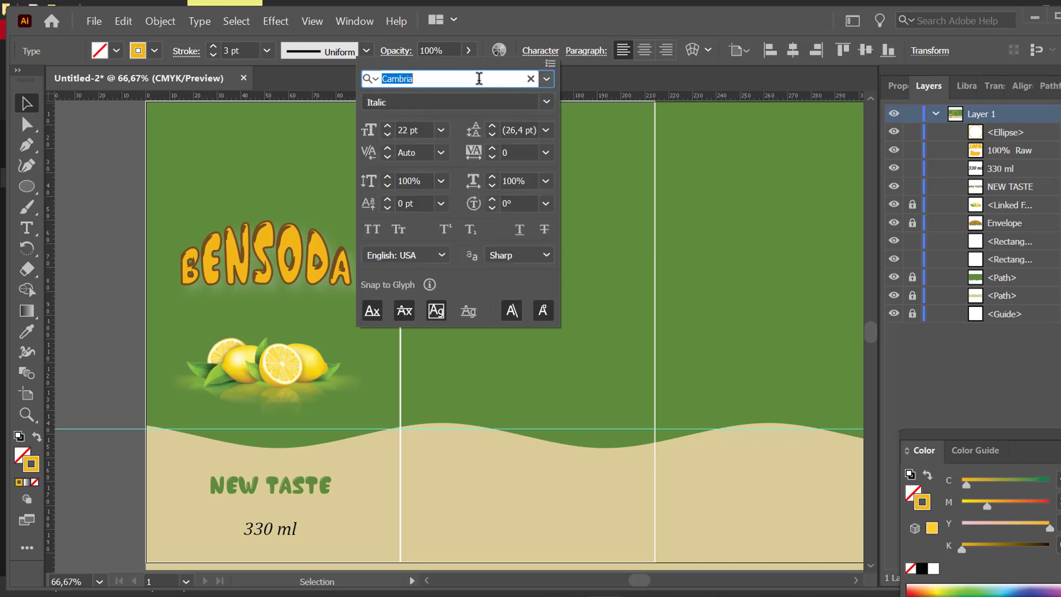
{"action": "left_click", "coordinate": [534, 254]}
{"action": "left_click", "coordinate": [525, 311]}
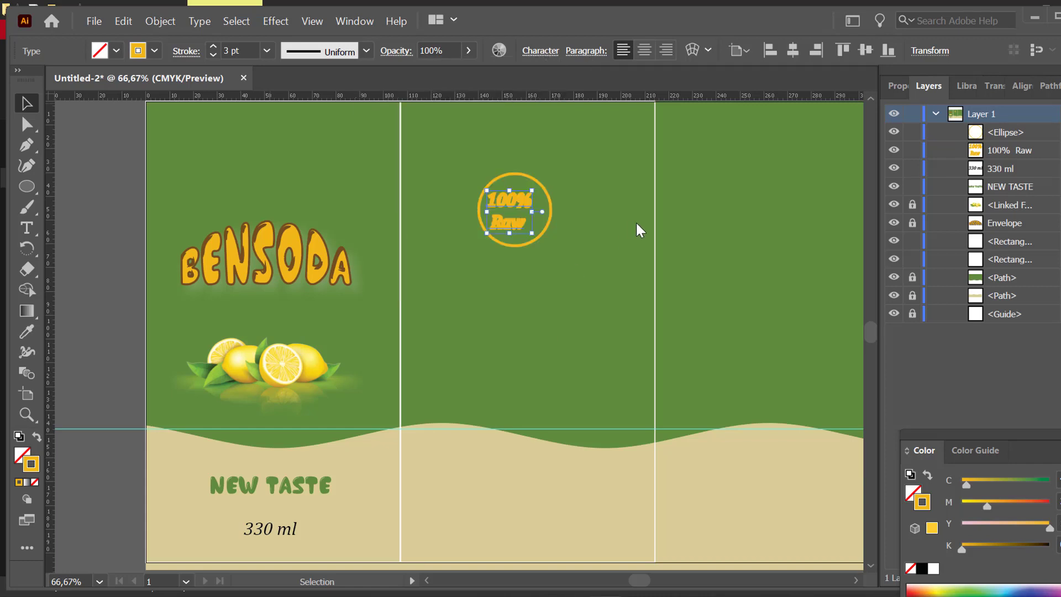
{"action": "left_click", "coordinate": [219, 55]}
{"action": "left_click", "coordinate": [218, 54]}
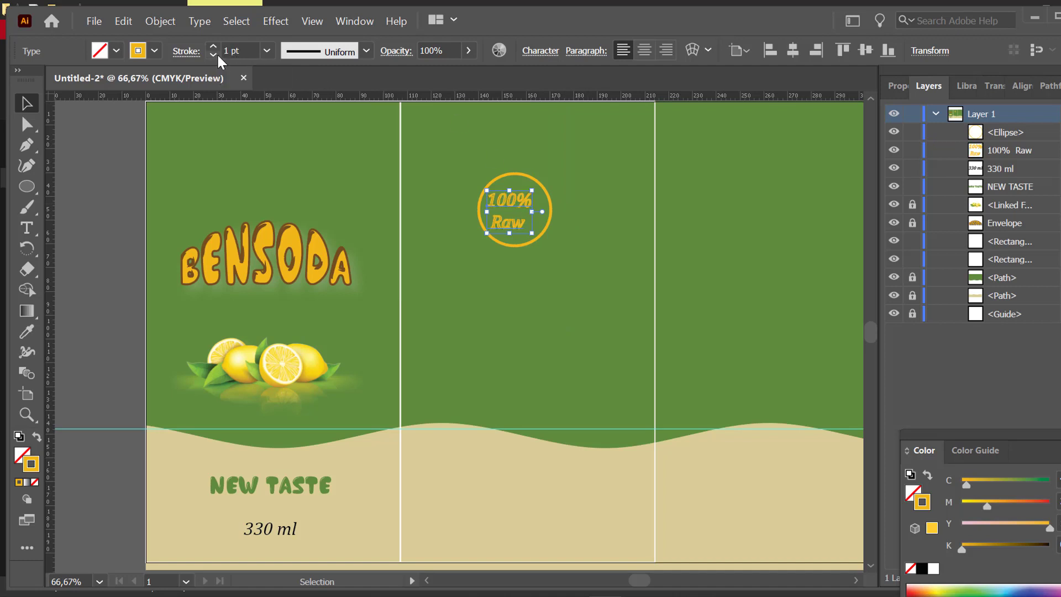
{"action": "left_click", "coordinate": [214, 46]}
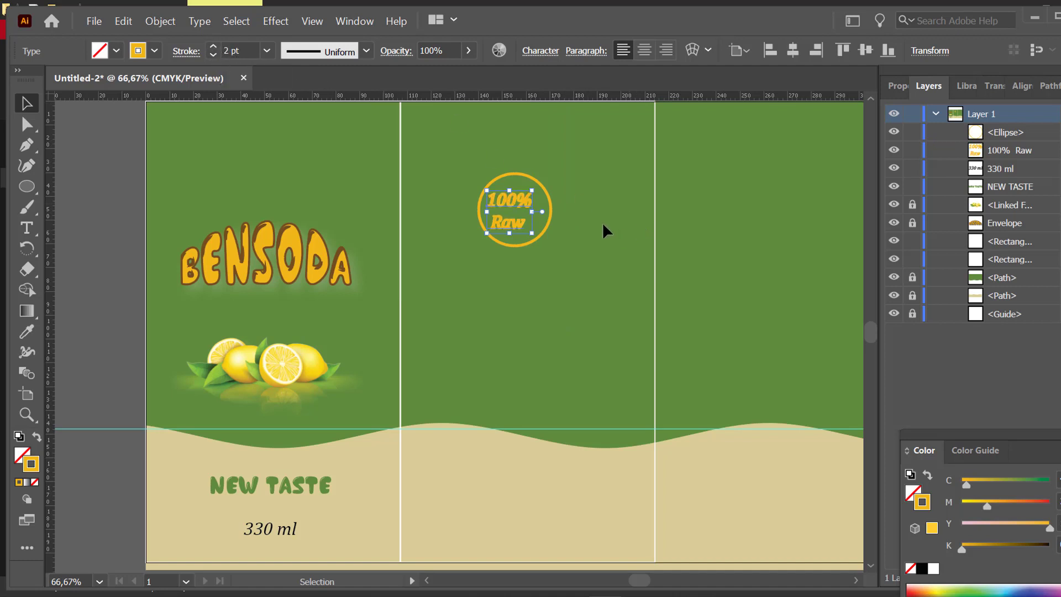
- Centre the 100% Raw text and the circle on each other and group them
{"action": "left_click", "coordinate": [550, 204], "text": "shift"}
{"action": "left_click", "coordinate": [1021, 85]}
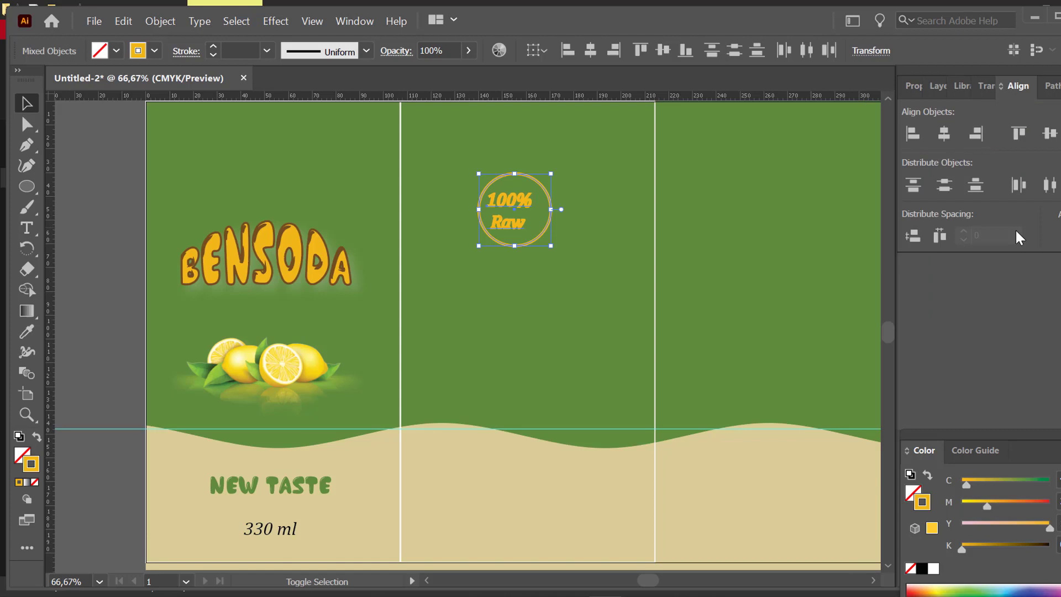
{"action": "left_click", "coordinate": [1049, 134]}
{"action": "left_click", "coordinate": [1049, 185]}
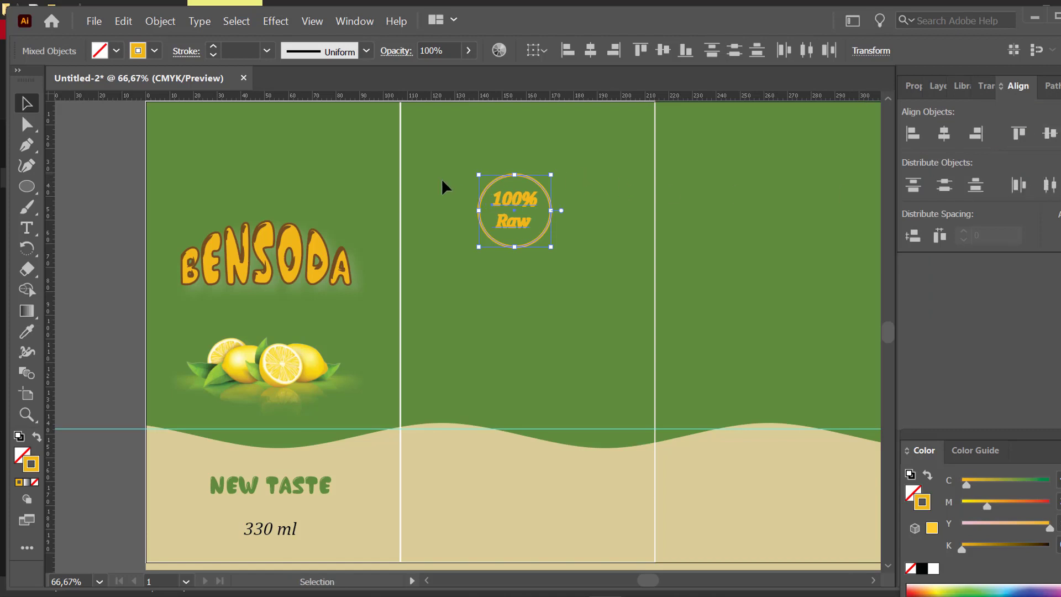
{"action": "right_click", "coordinate": [536, 202]}
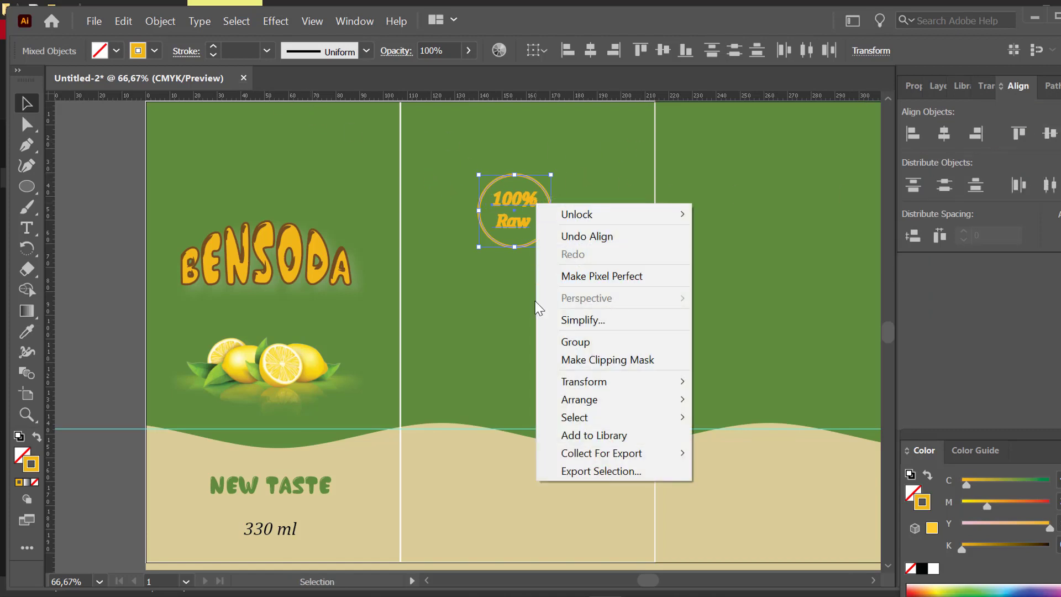
{"action": "left_click", "coordinate": [547, 341]}
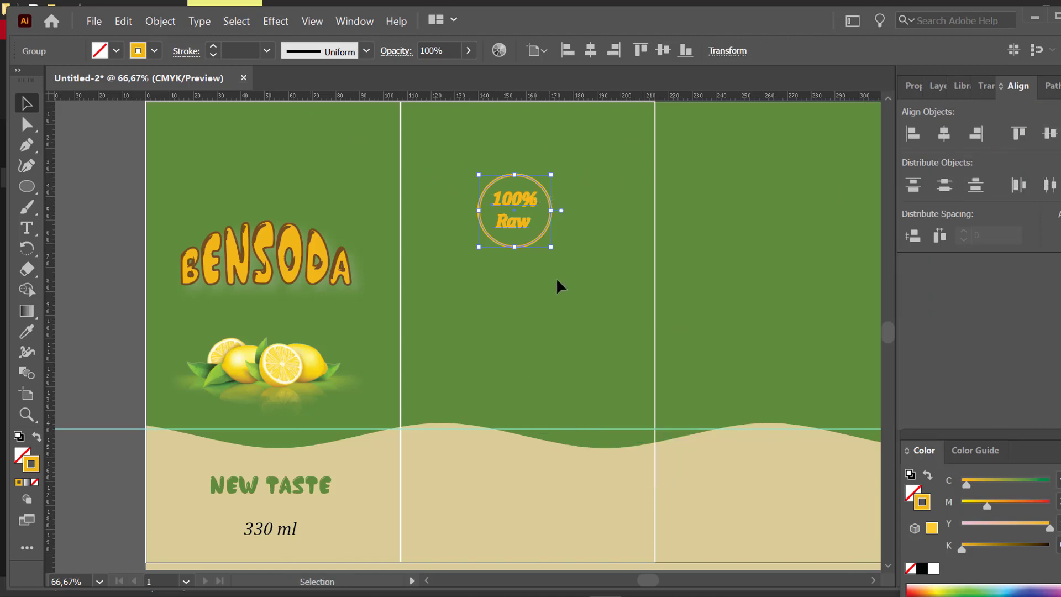
{"action": "left_click", "coordinate": [764, 232]}
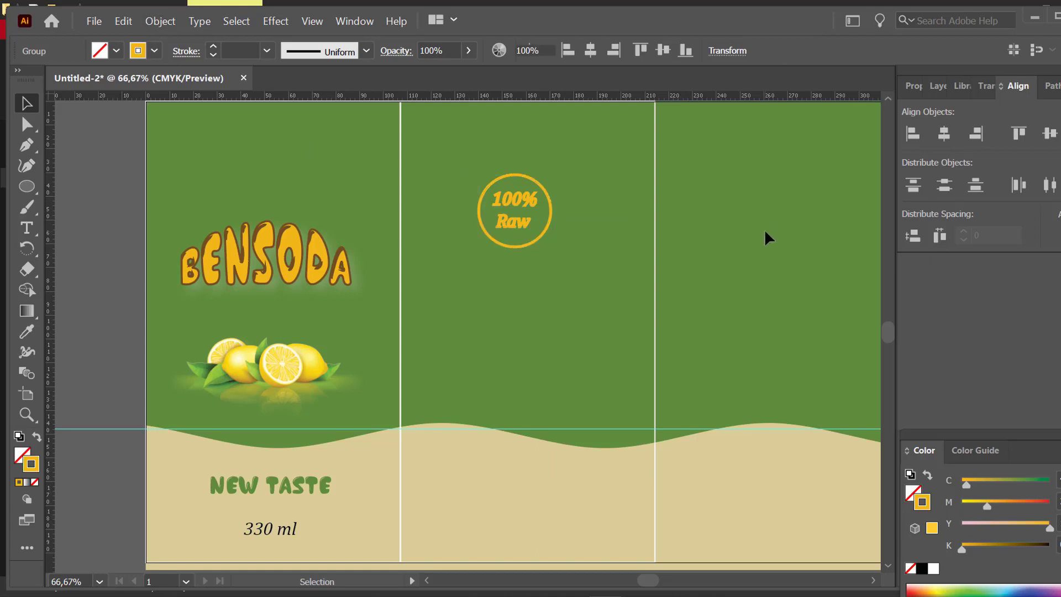
- Expand the 100% Raw badge group and move it down to the middle of the second panel's green area
{"action": "left_click", "coordinate": [497, 208]}
{"action": "left_click", "coordinate": [160, 21]}
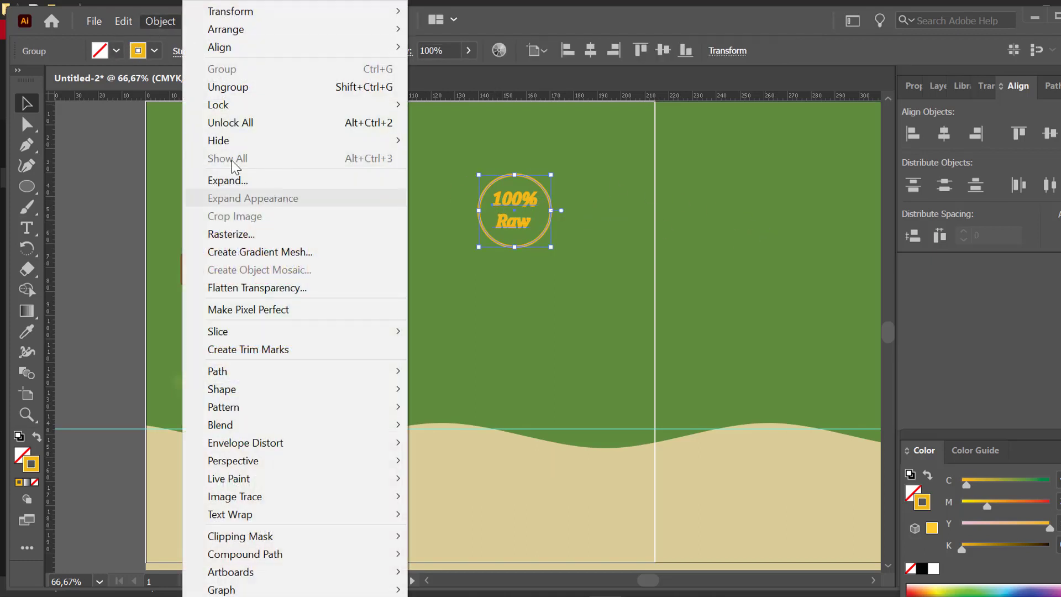
{"action": "left_click", "coordinate": [600, 173]}
{"action": "left_click", "coordinate": [160, 21]}
{"action": "left_click", "coordinate": [300, 182]}
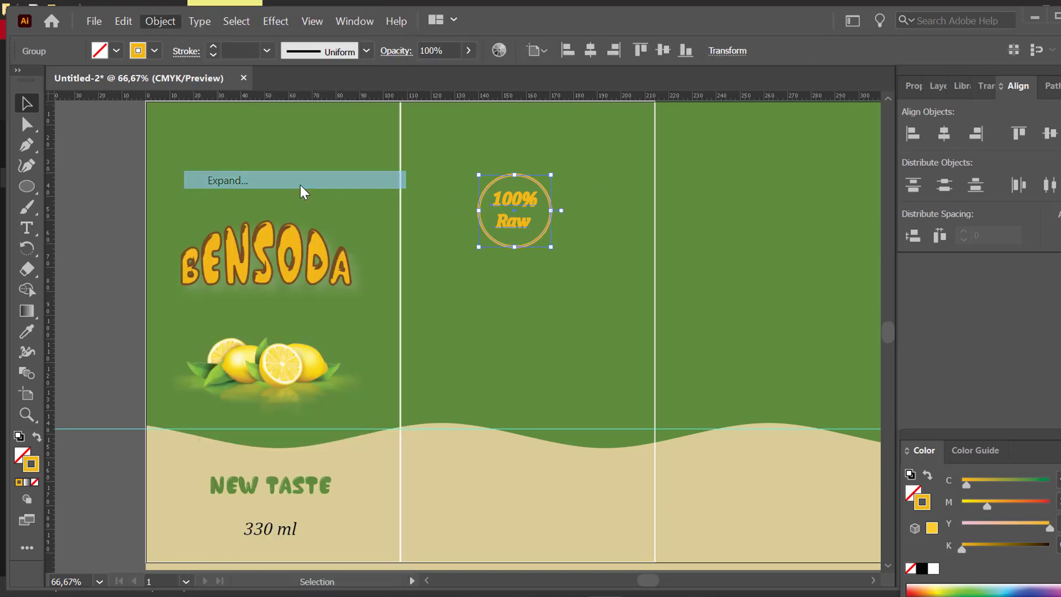
{"action": "left_click", "coordinate": [521, 399]}
{"action": "left_click", "coordinate": [714, 210]}
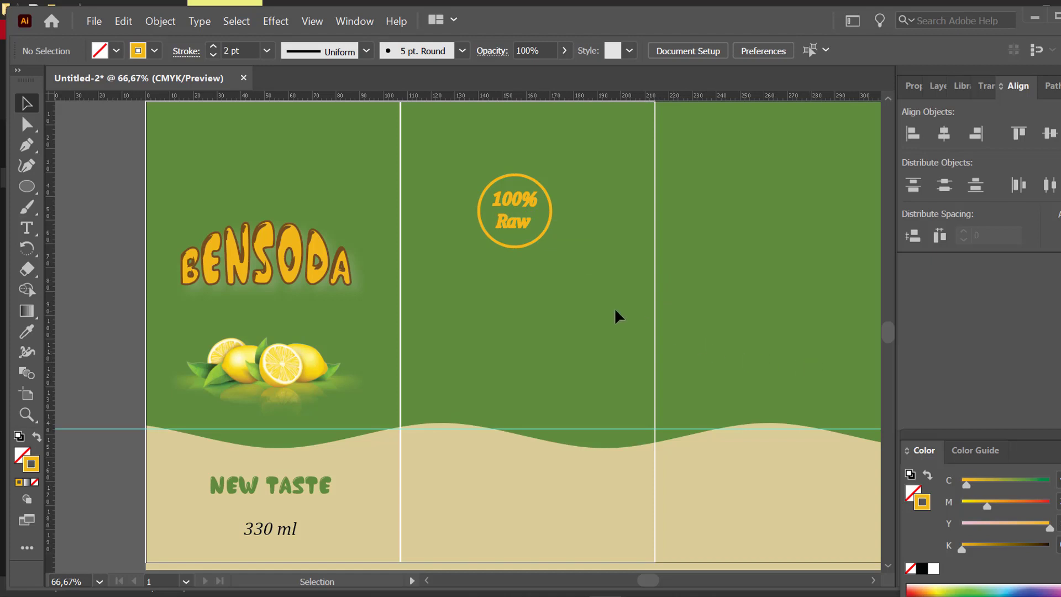
{"action": "left_click_drag", "start_coordinate": [529, 221], "coordinate": [542, 312]}
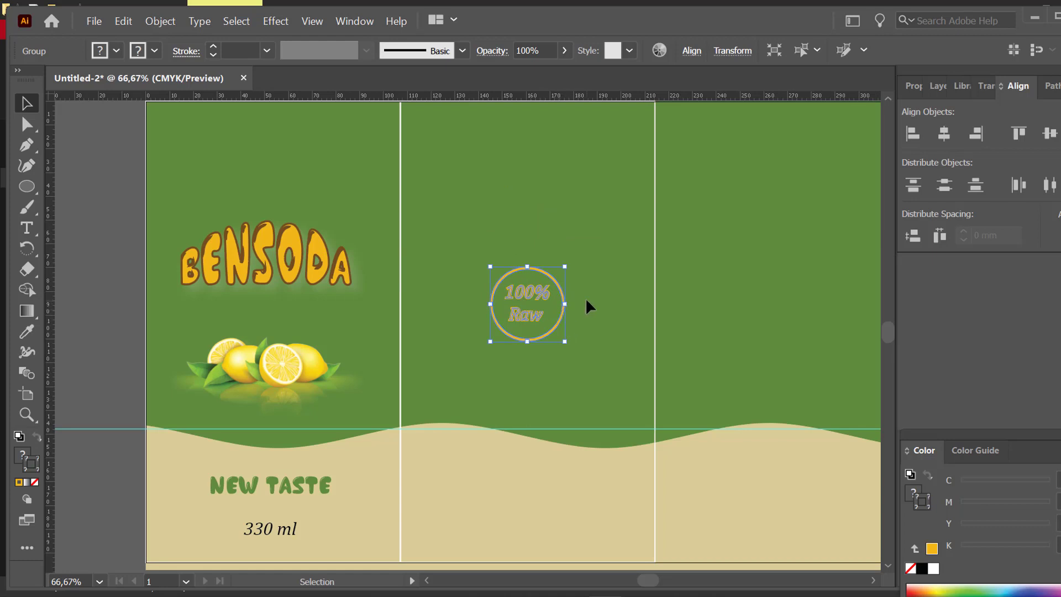
- Add the text GINGER & LIME, copied from the sticky note, to the second panel's beige area, level with NEW TASTE
{"action": "left_click", "coordinate": [27, 227]}
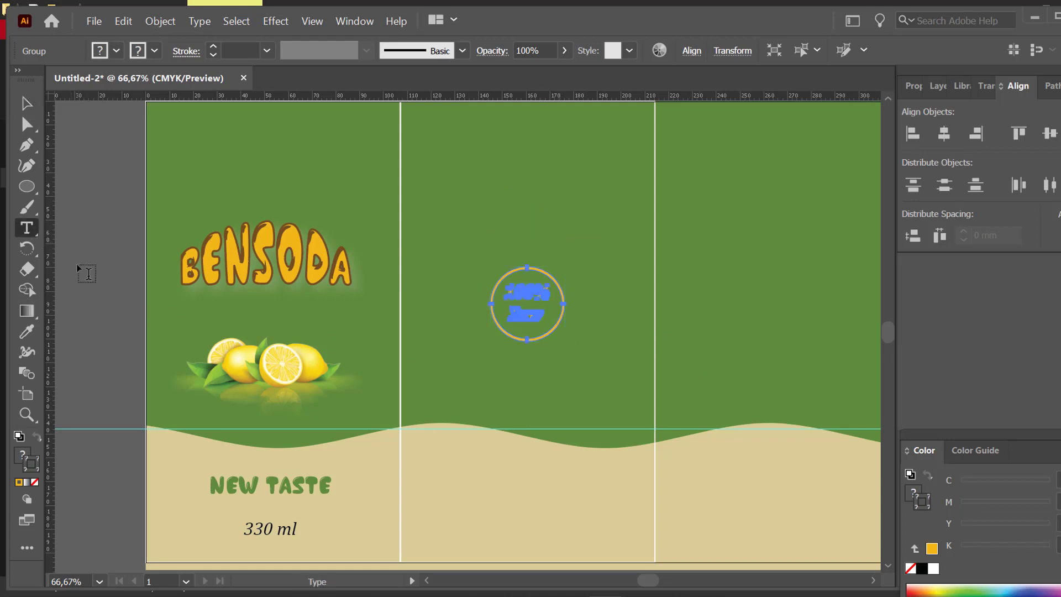
{"action": "left_click", "coordinate": [467, 471]}
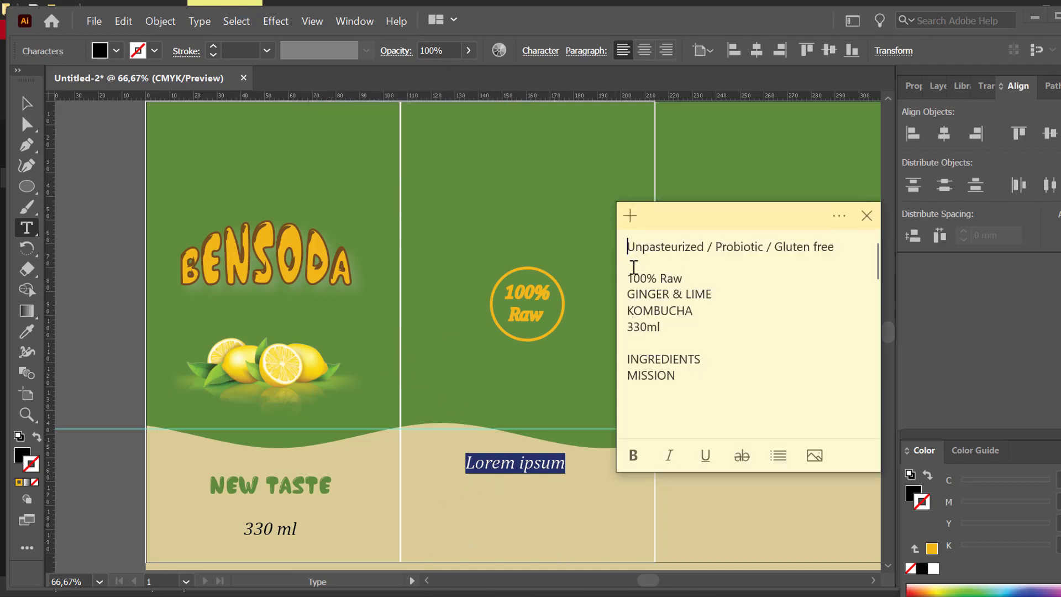
{"action": "left_click_drag", "start_coordinate": [627, 294], "coordinate": [717, 294]}
{"action": "key", "text": "ctrl+c"}
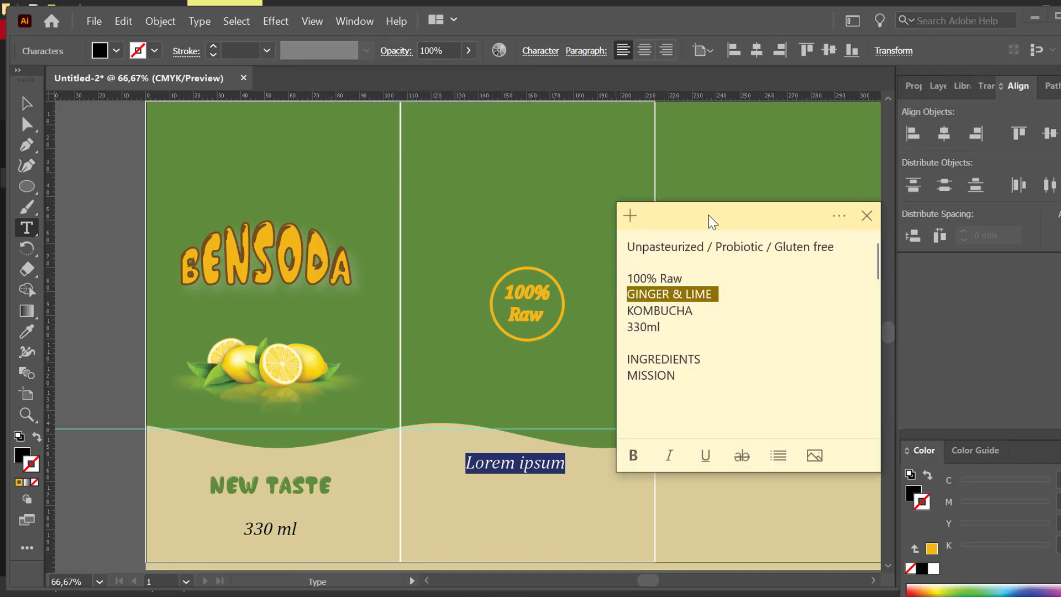
{"action": "left_click", "coordinate": [522, 463]}
{"action": "key", "text": "ctrl+a"}
{"action": "key", "text": "ctrl+v"}
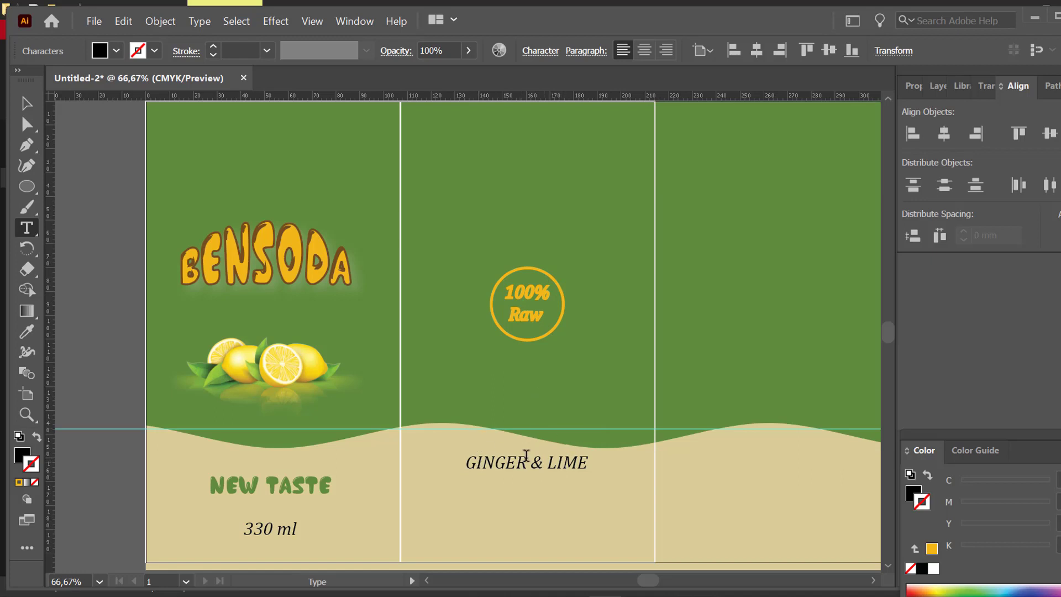
{"action": "key", "text": "Escape"}
{"action": "left_click_drag", "start_coordinate": [525, 460], "coordinate": [519, 489]}
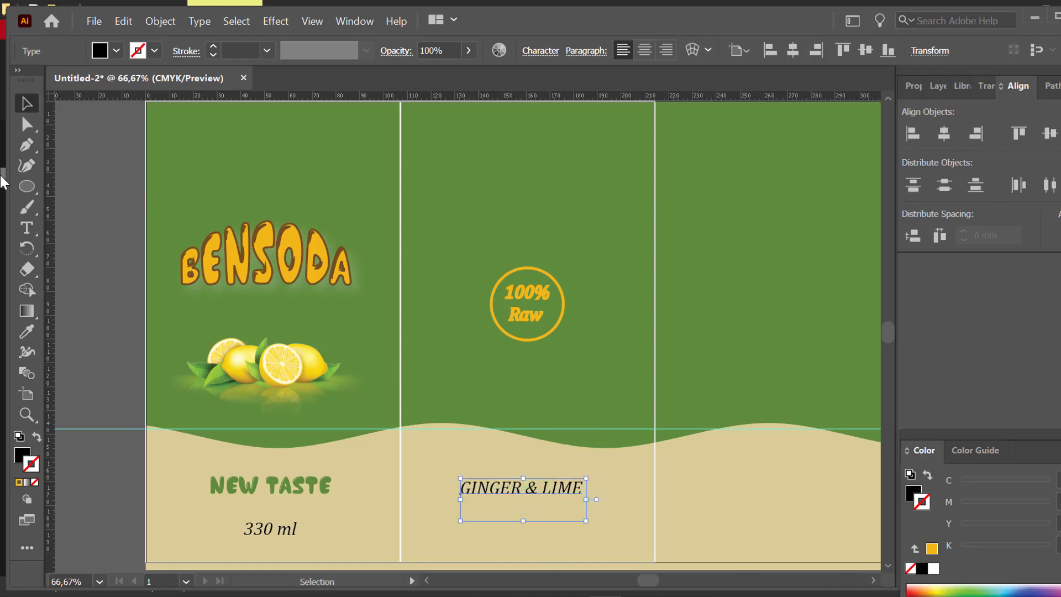
{"action": "left_click", "coordinate": [131, 249]}
- Add the text KOMBUCHA, copied from the sticky note, and place it below GINGER & LIME, level with 330 ml
{"action": "left_click", "coordinate": [27, 228]}
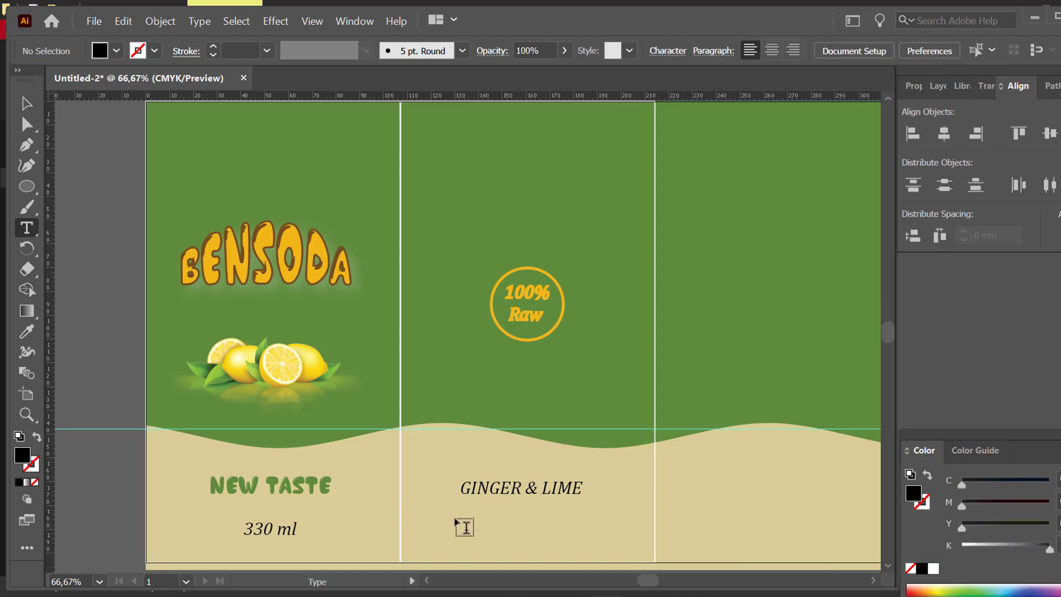
{"action": "left_click", "coordinate": [457, 519]}
{"action": "key", "text": "alt+Tab"}
{"action": "double_click", "coordinate": [622, 310]}
{"action": "key", "text": "ctrl+c"}
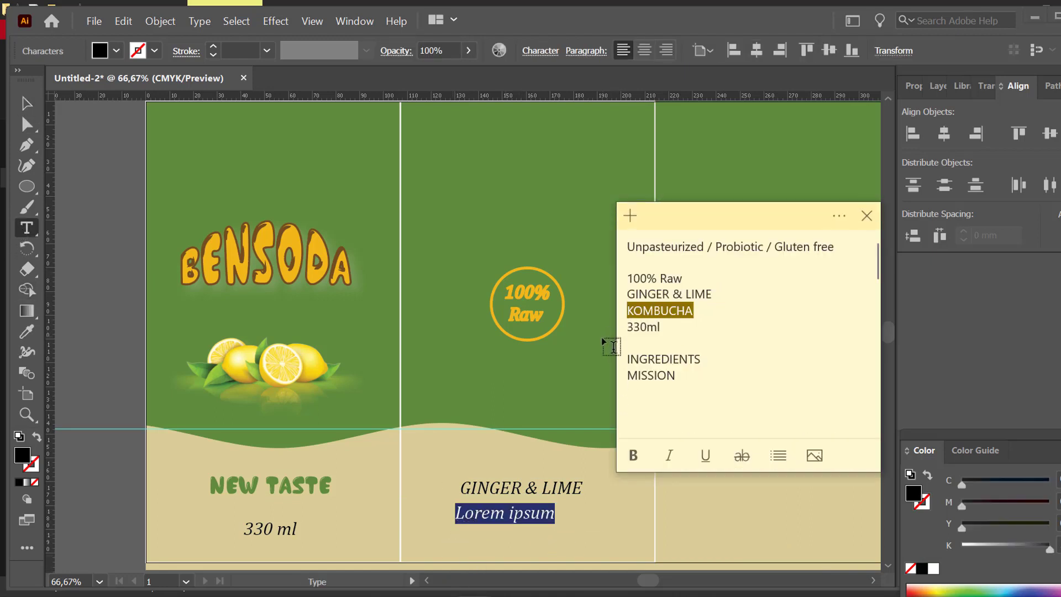
{"action": "double_click", "coordinate": [496, 514]}
{"action": "key", "text": "ctrl+a"}
{"action": "key", "text": "ctrl+v"}
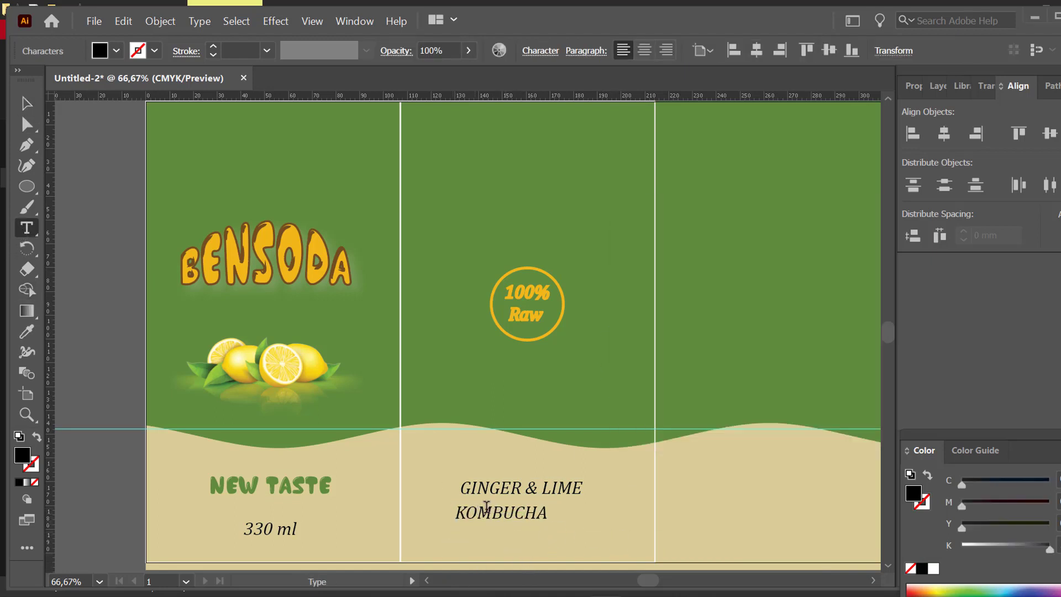
{"action": "left_click", "coordinate": [27, 103]}
{"action": "left_click_drag", "start_coordinate": [500, 515], "coordinate": [514, 531]}
- Set the GINGER & LIME text in the handwritten font Chocolate Bar Demo
{"action": "left_click", "coordinate": [528, 488]}
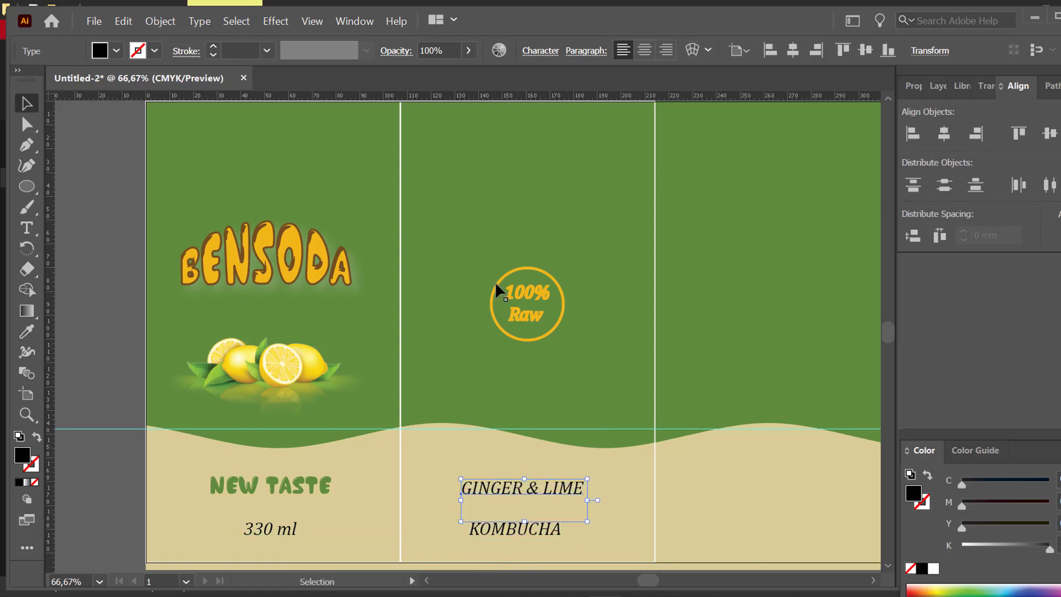
{"action": "left_click", "coordinate": [542, 49]}
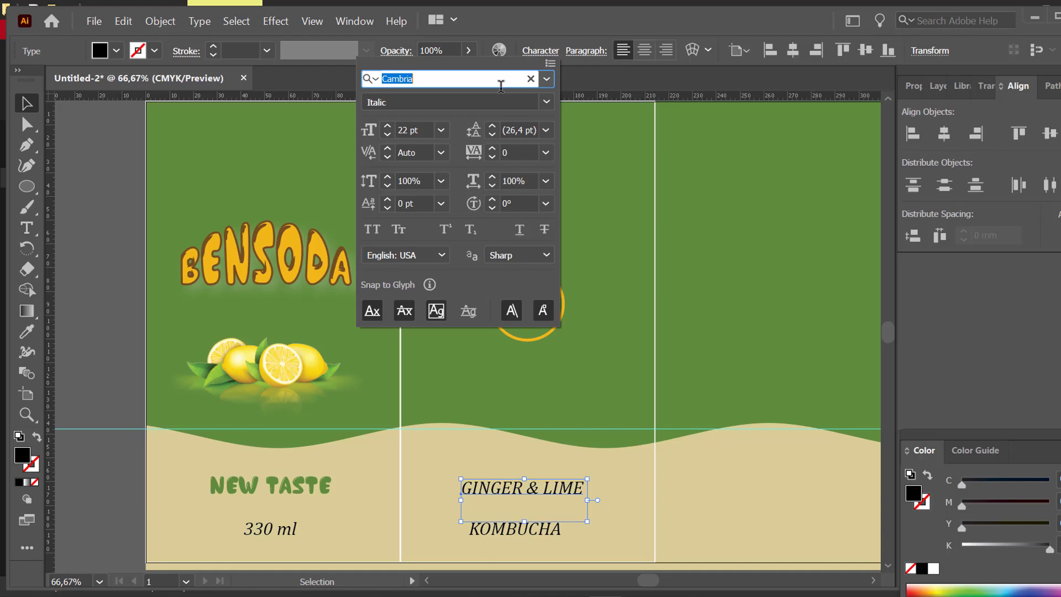
{"action": "left_click", "coordinate": [543, 80]}
{"action": "left_click", "coordinate": [423, 136]}
{"action": "left_click", "coordinate": [345, 226]}
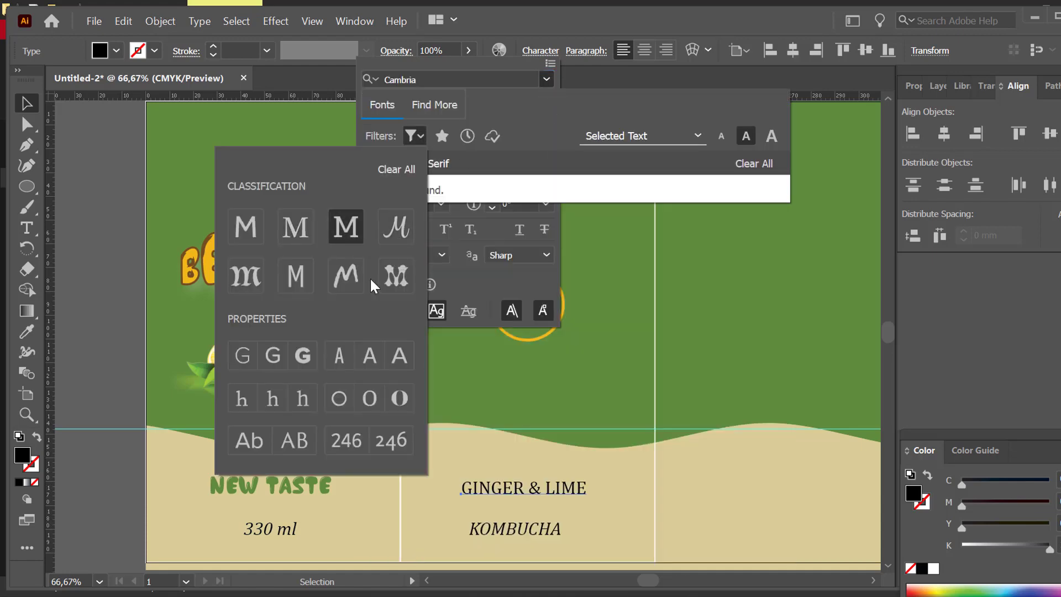
{"action": "left_click", "coordinate": [346, 275]}
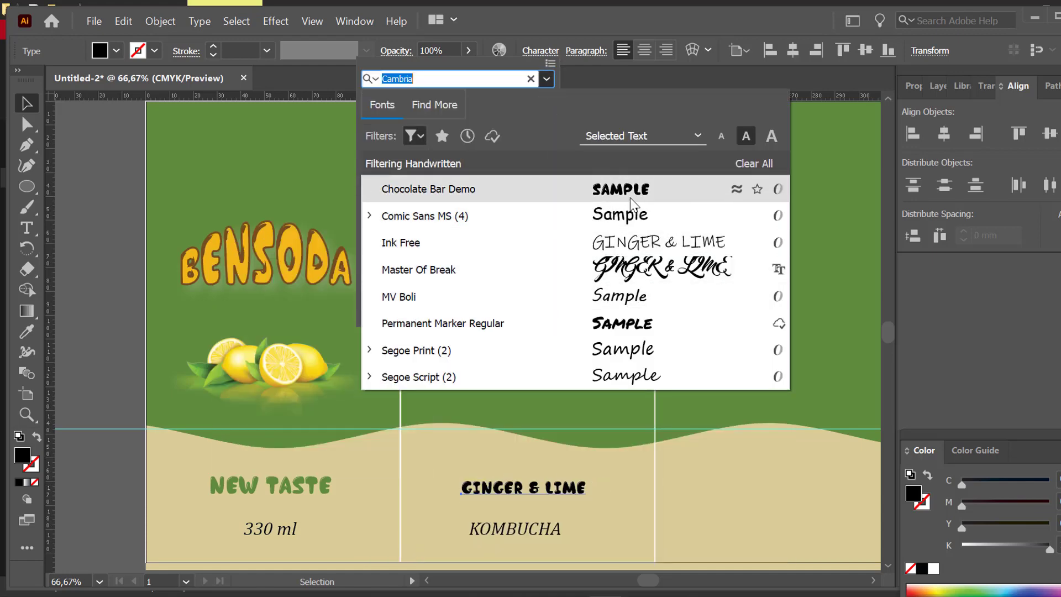
{"action": "left_click", "coordinate": [631, 198]}
- Enlarge the GINGER & LIME text within the second panel and reposition KOMBUCHA beneath its middle
{"action": "left_click", "coordinate": [583, 490]}
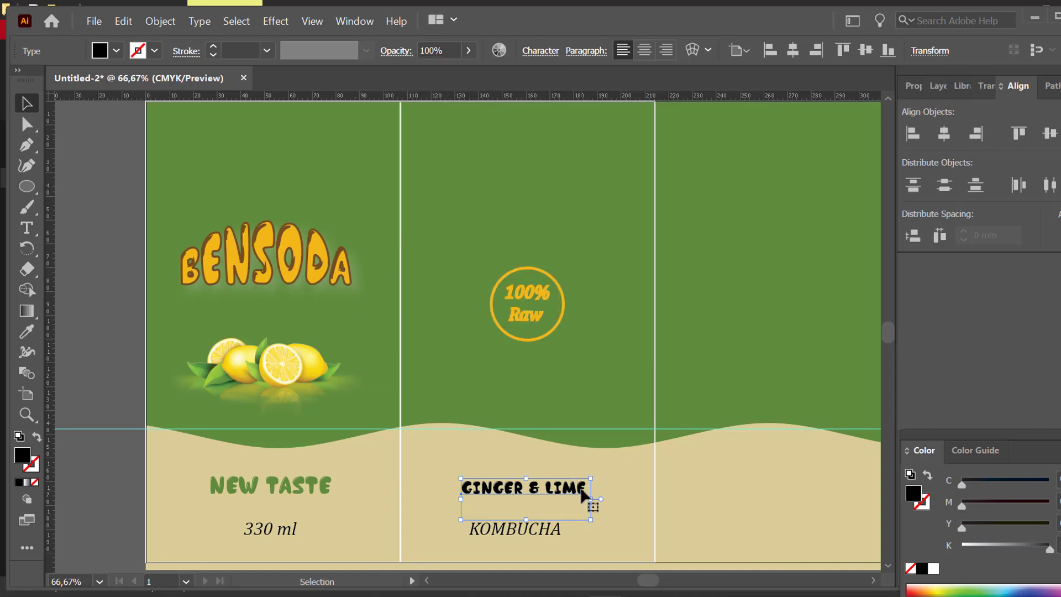
{"action": "left_click_drag", "start_coordinate": [591, 478], "coordinate": [653, 439]}
{"action": "left_click_drag", "start_coordinate": [557, 476], "coordinate": [544, 490]}
{"action": "left_click", "coordinate": [488, 218]}
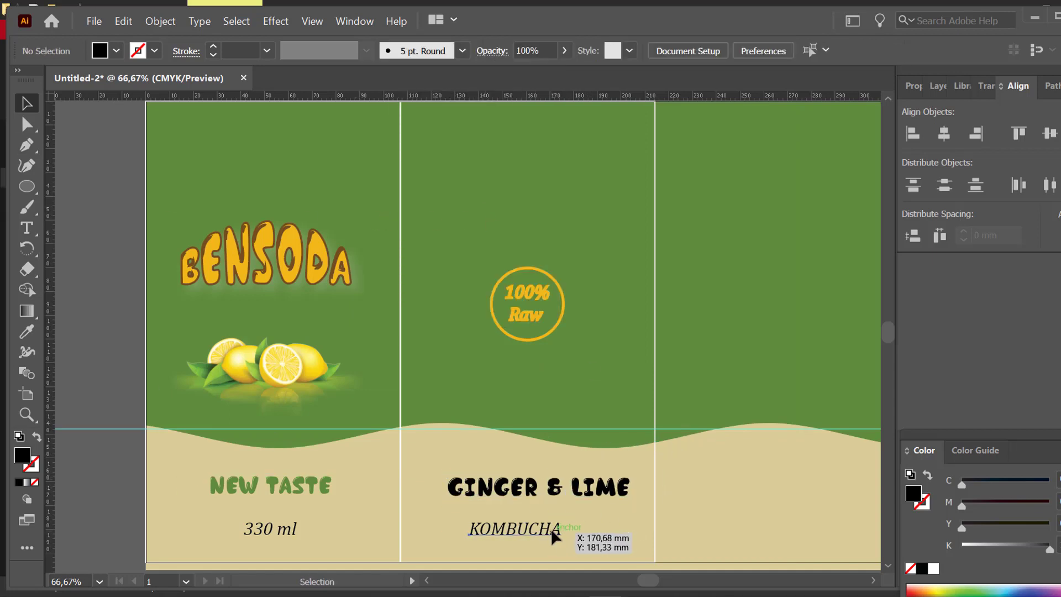
{"action": "left_click_drag", "start_coordinate": [551, 533], "coordinate": [563, 530]}
- Fill the GINGER & LIME text with the palette green #618C03
{"action": "left_click", "coordinate": [474, 487]}
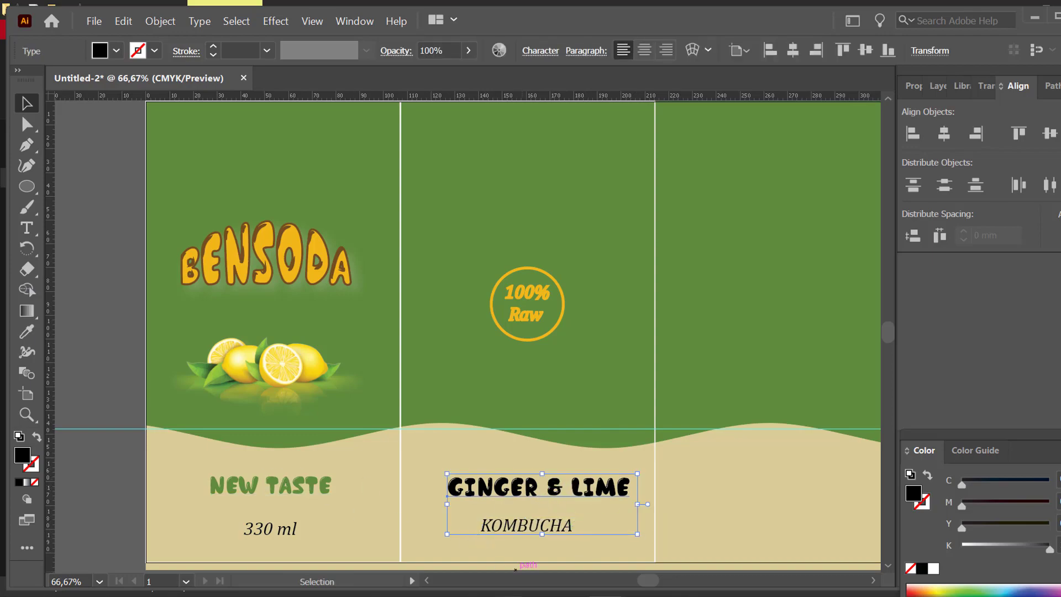
{"action": "key", "text": "alt+Tab"}
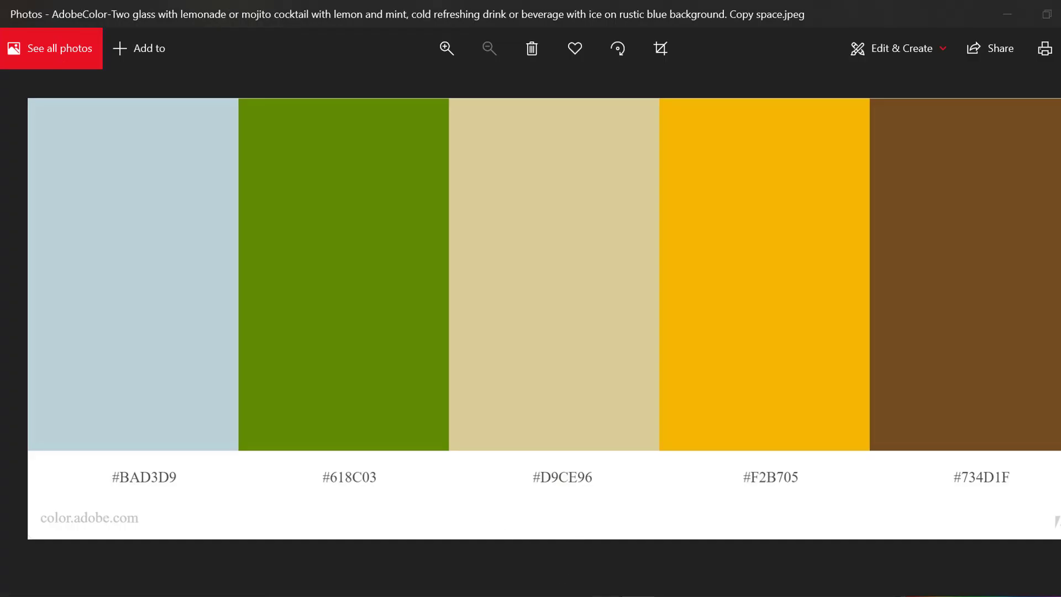
{"action": "key", "text": "alt+Tab"}
{"action": "double_click", "coordinate": [22, 456]}
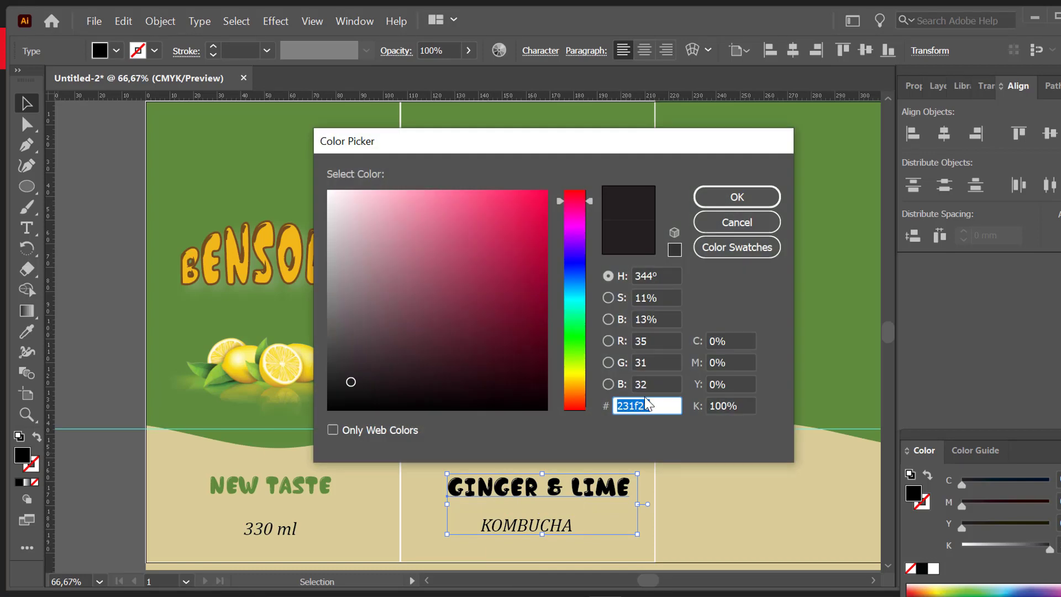
{"action": "type", "text": "618c0"}
{"action": "key", "text": "Return"}
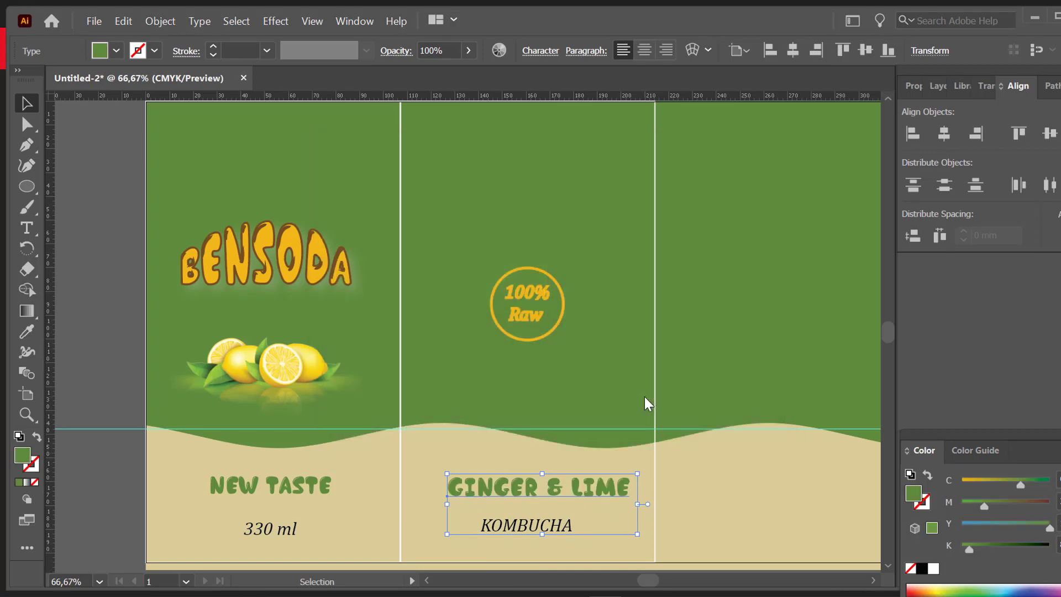
- Replace the word LIME with LEMON in the GINGER & LIME text
{"action": "left_click", "coordinate": [536, 529]}
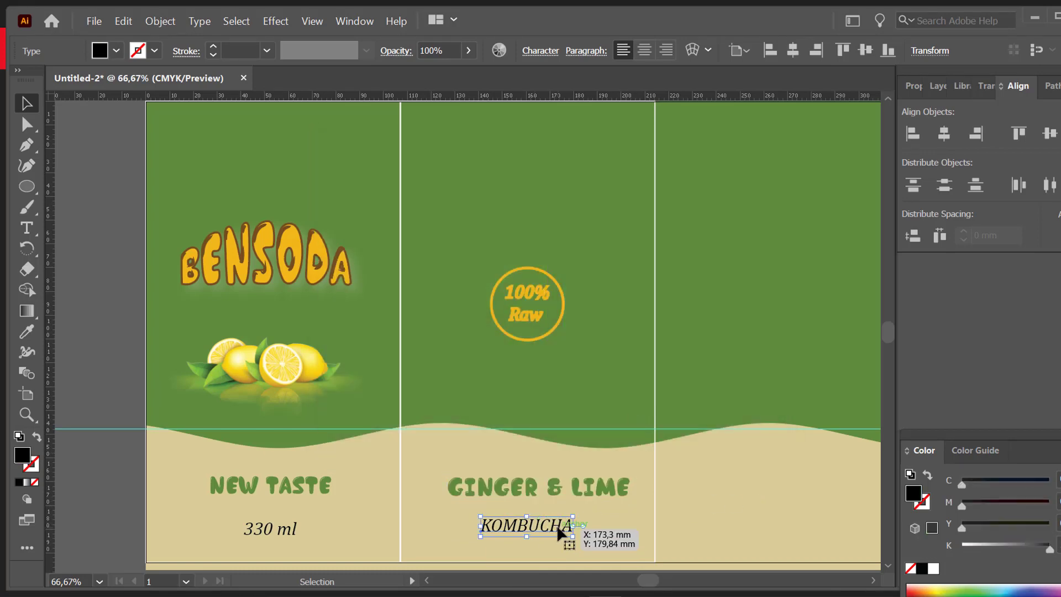
{"action": "left_click", "coordinate": [552, 483], "text": "shift"}
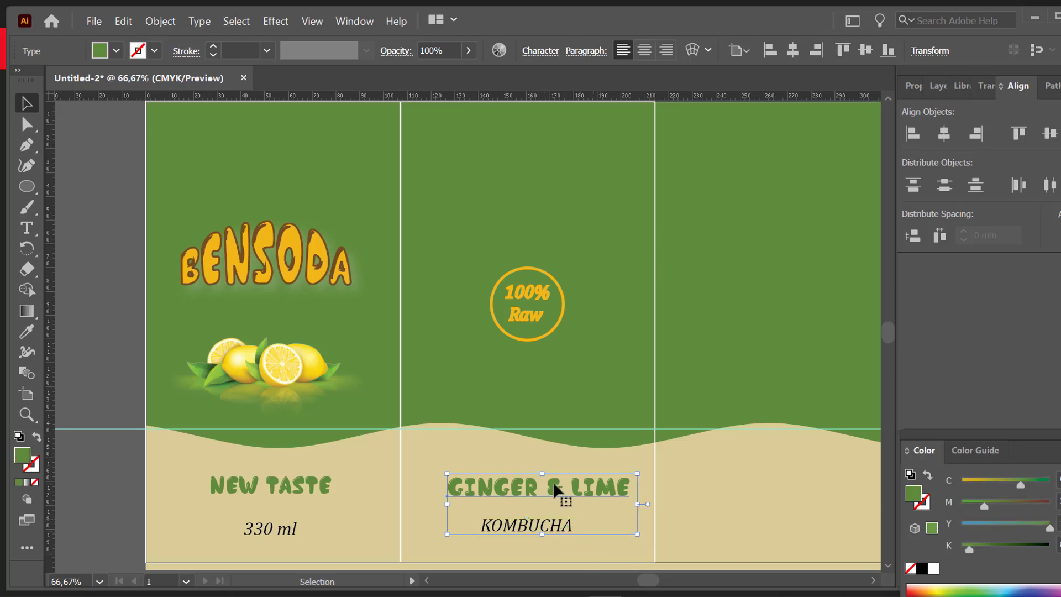
{"action": "key", "text": "t"}
{"action": "left_click_drag", "start_coordinate": [583, 488], "coordinate": [633, 490]}
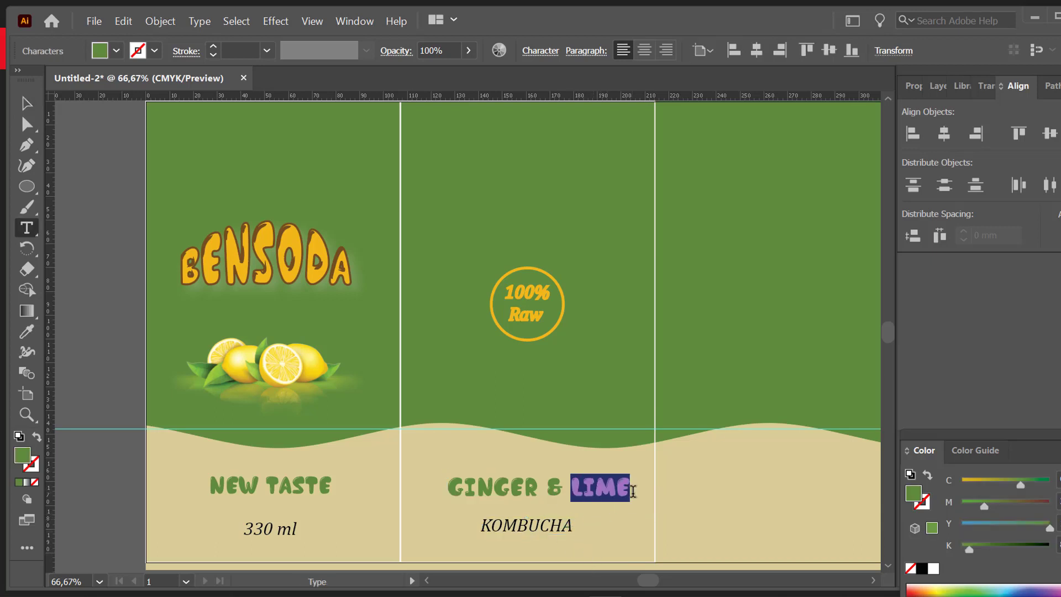
{"action": "key", "text": "BackSpace"}
{"action": "type", "text": "ENO"}
{"action": "key", "text": "BackSpace"}
{"action": "key", "text": "BackSpace"}
{"action": "type", "text": "MON"}
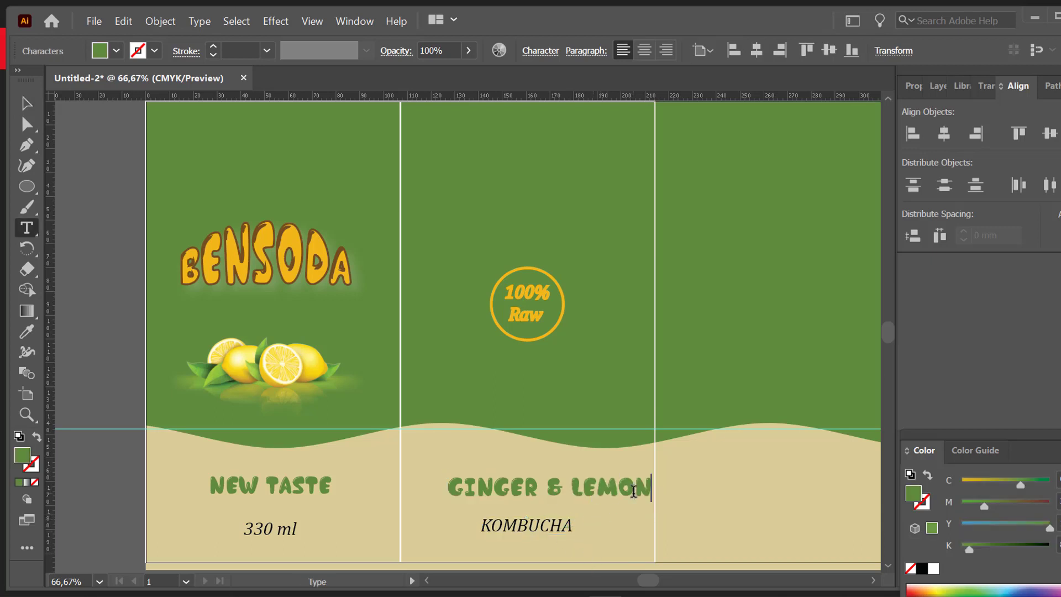
- Shift the GINGER & LEMON text to the middle of the second panel and centre it horizontally on the panel's rectangle
{"action": "left_click", "coordinate": [32, 100]}
{"action": "left_click_drag", "start_coordinate": [572, 489], "coordinate": [538, 492]}
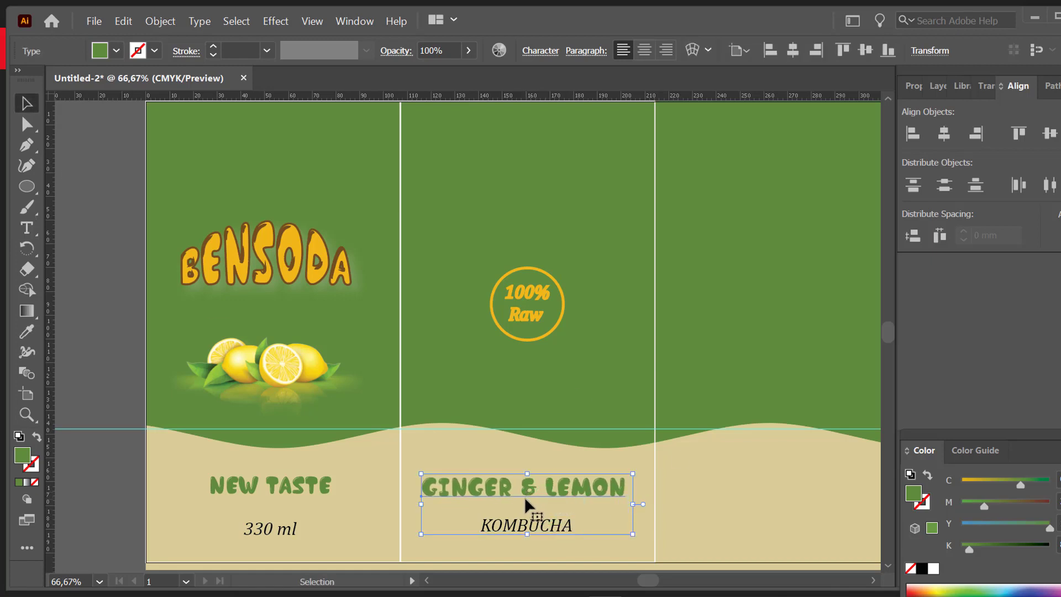
{"action": "left_click", "coordinate": [658, 229]}
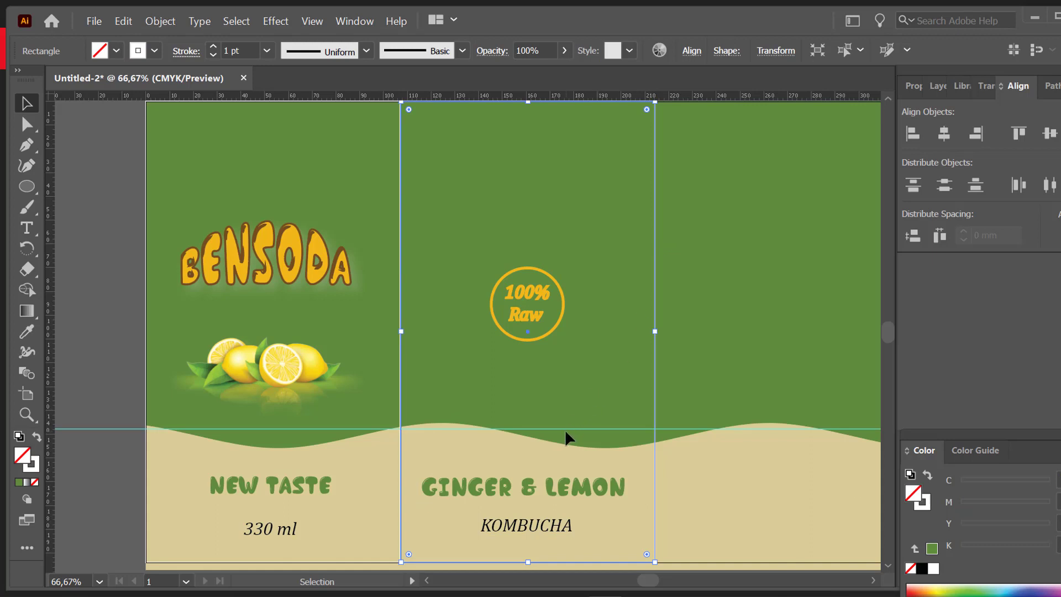
{"action": "left_click", "coordinate": [575, 487], "text": "shift"}
{"action": "left_click", "coordinate": [1049, 137]}
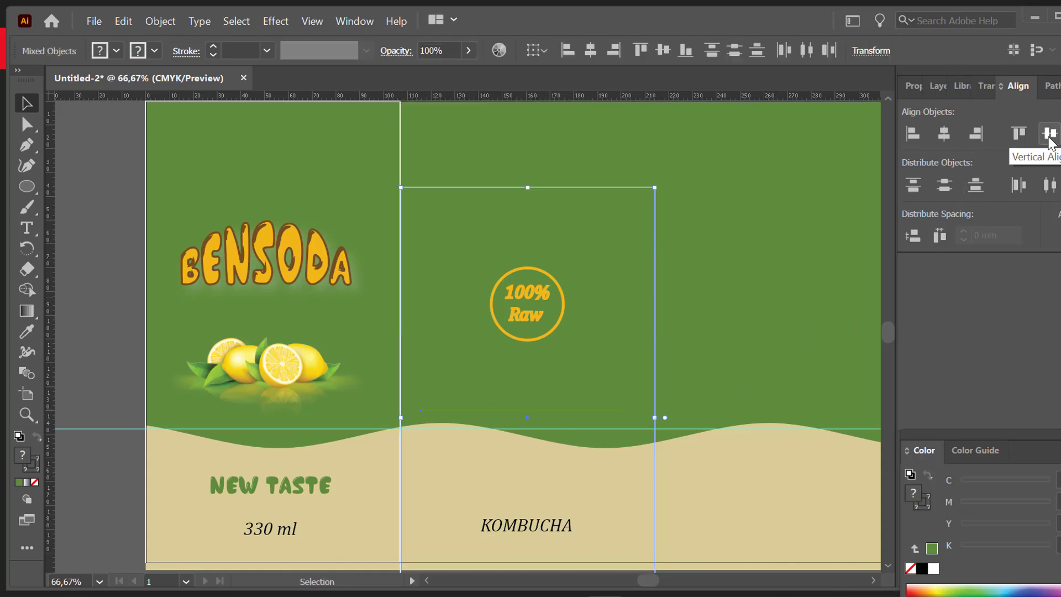
{"action": "key", "text": "ctrl+z"}
{"action": "left_click", "coordinate": [1044, 191]}
- Align GINGER & LEMON and KOMBUCHA vertically on each other, and move KOMBUCHA down level with 330 ml
{"action": "left_click", "coordinate": [582, 488]}
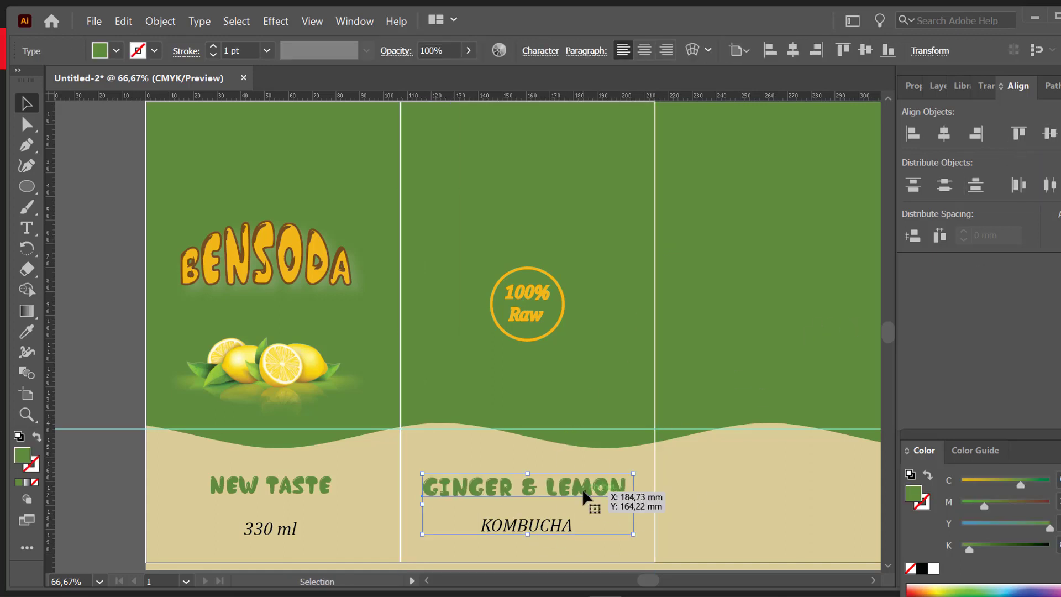
{"action": "left_click", "coordinate": [558, 526], "text": "shift"}
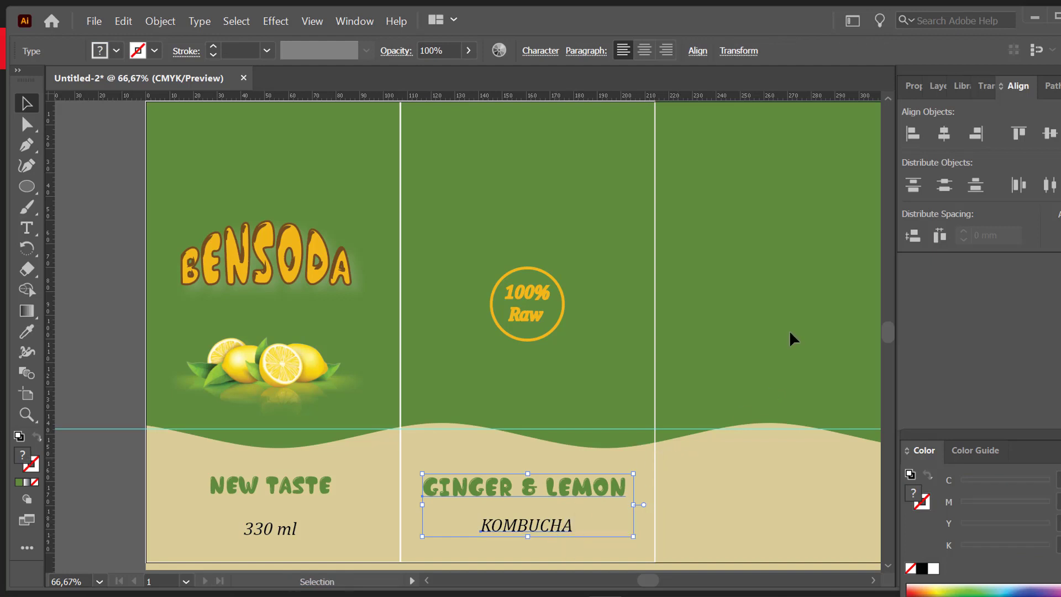
{"action": "left_click", "coordinate": [1049, 133]}
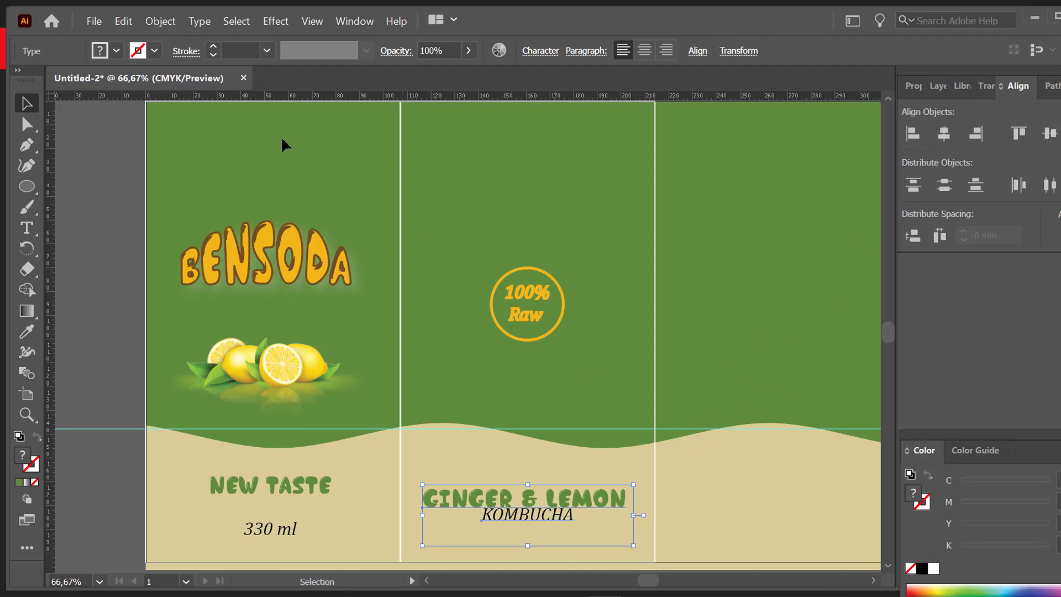
{"action": "left_click", "coordinate": [399, 369]}
{"action": "left_click_drag", "start_coordinate": [533, 517], "coordinate": [531, 532]}
{"action": "left_click", "coordinate": [575, 501], "text": "shift"}
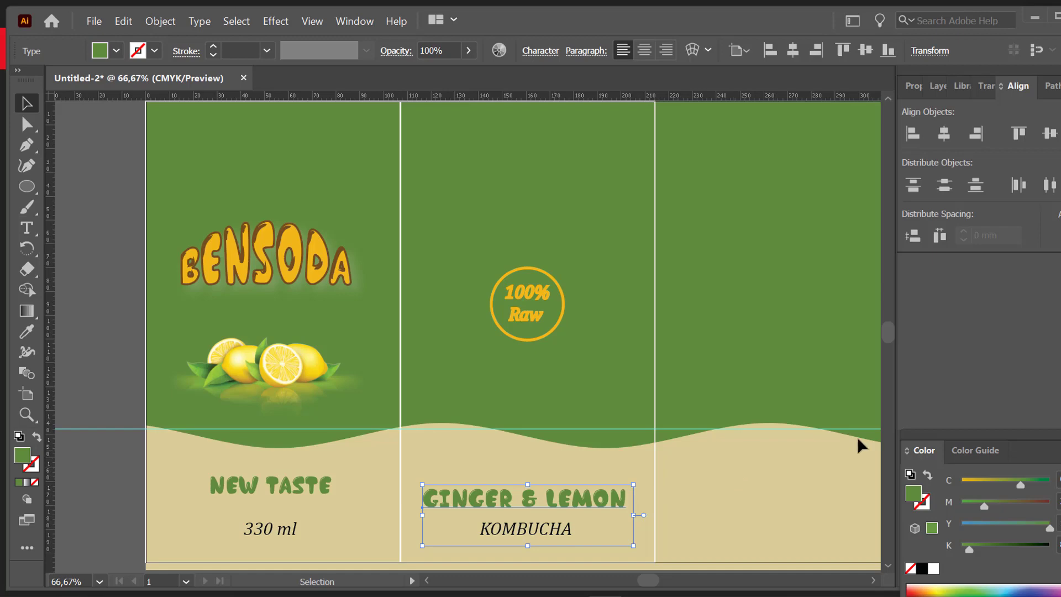
- Duplicate the second panel's white outline rectangle onto the third panel
{"action": "left_click", "coordinate": [757, 341]}
{"action": "key", "text": "ctrl+minus"}
{"action": "key", "text": "ctrl+minus"}
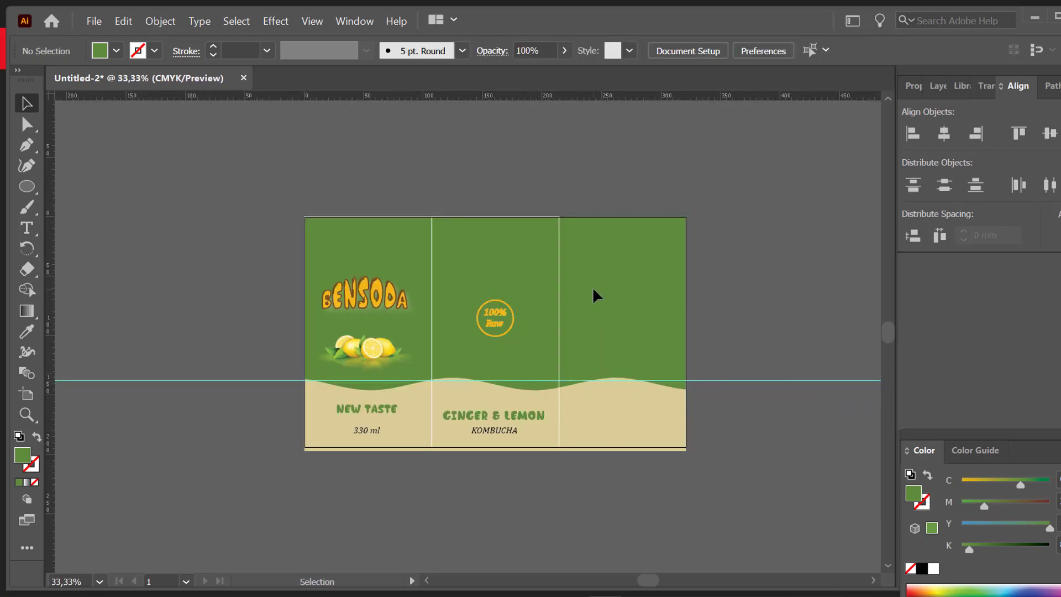
{"action": "key", "text": "ctrl+plus"}
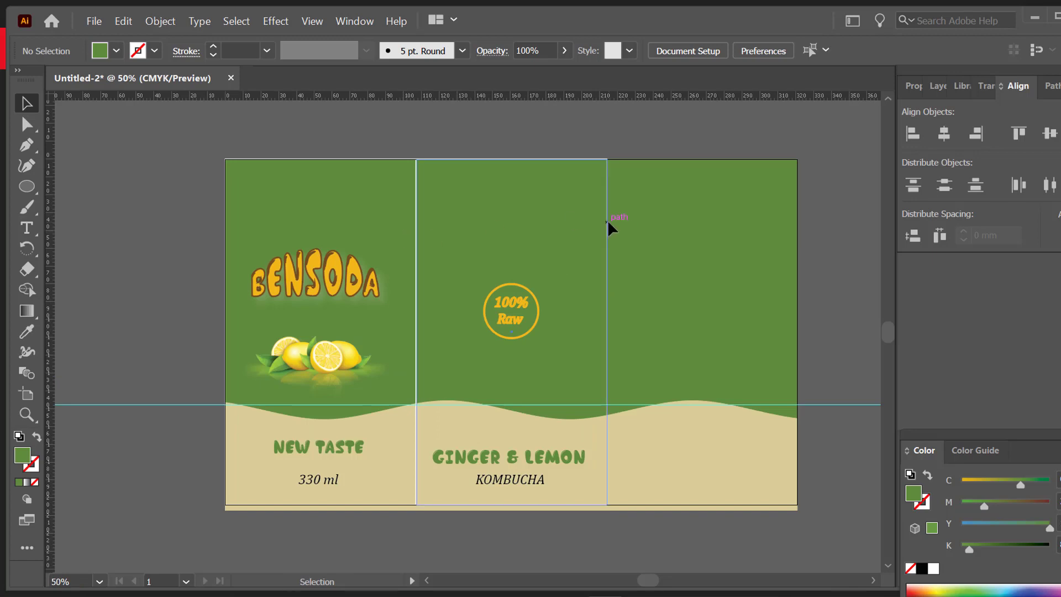
{"action": "left_click_drag", "start_coordinate": [608, 220], "coordinate": [798, 227]}
- Place the Nutrition Facts image screenshot_1598537846.png into the third panel
{"action": "left_click", "coordinate": [94, 21]}
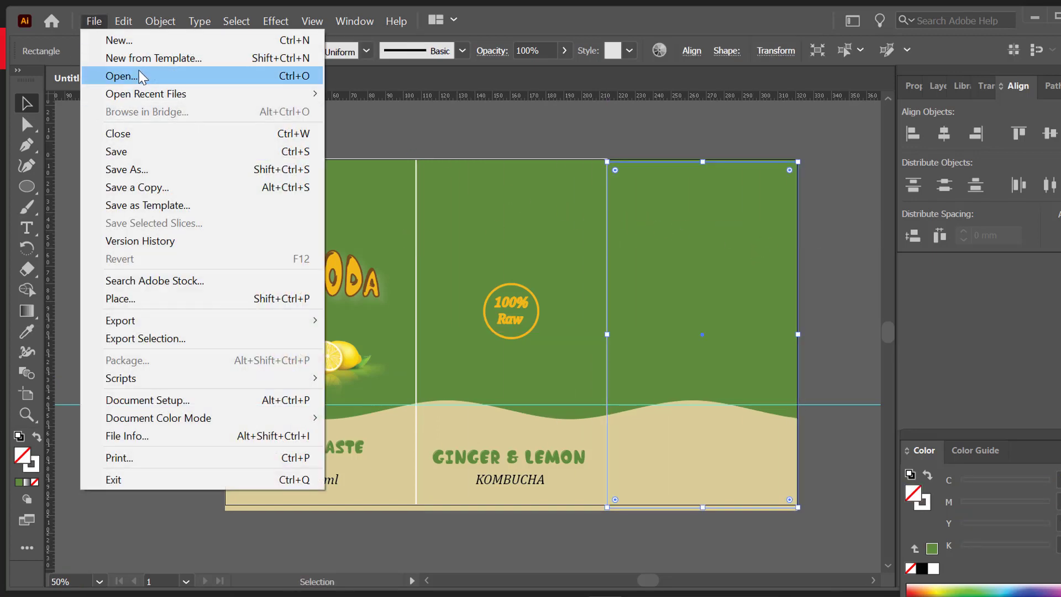
{"action": "left_click", "coordinate": [138, 300]}
{"action": "scroll", "coordinate": [354, 247], "scroll_direction": "down", "scroll_amount": 3}
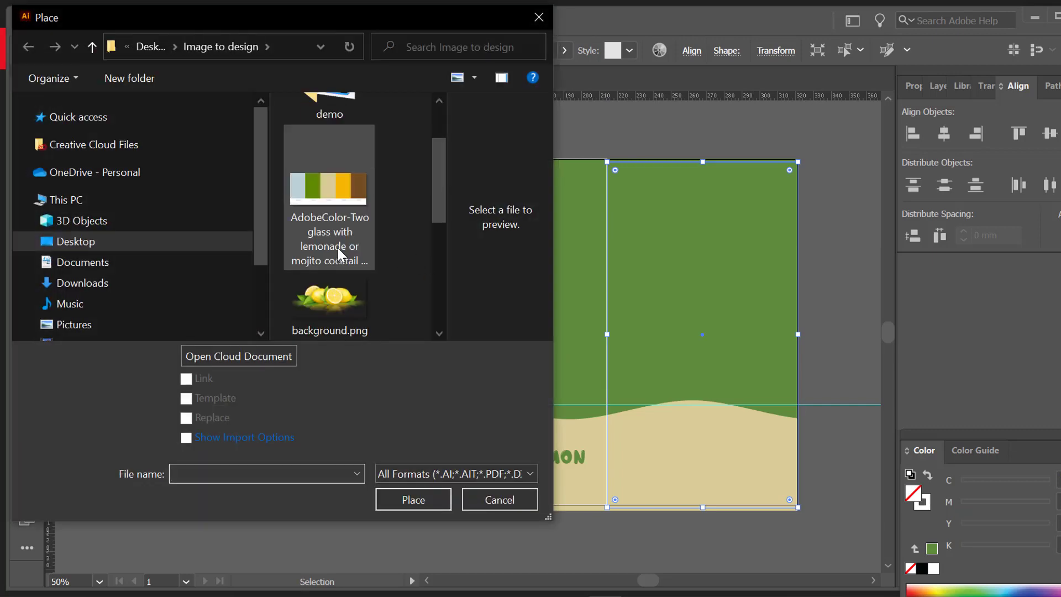
{"action": "scroll", "coordinate": [340, 247], "scroll_direction": "down", "scroll_amount": 2}
{"action": "left_click", "coordinate": [340, 246]}
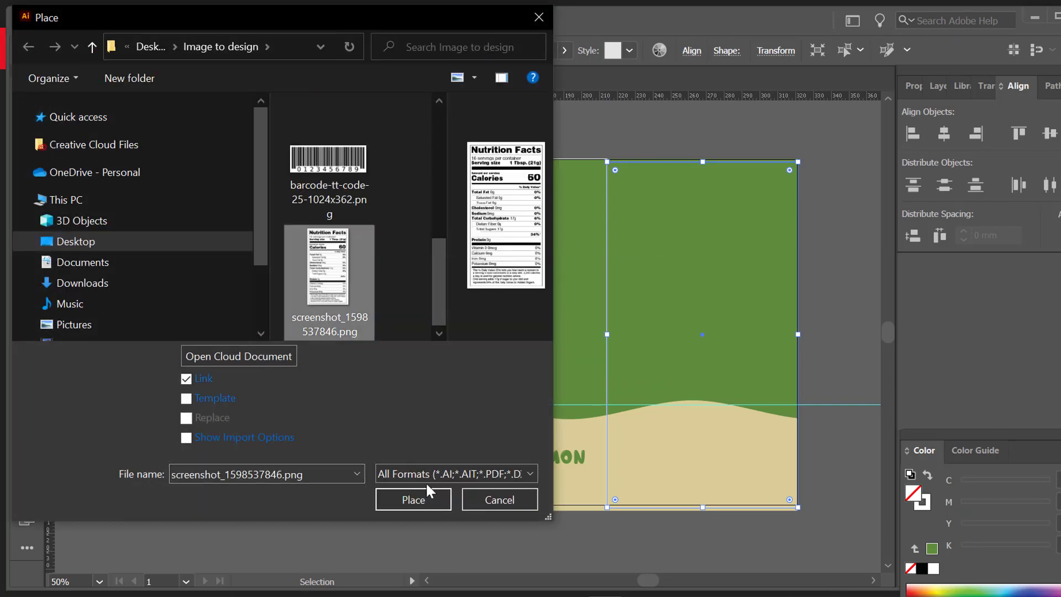
{"action": "left_click", "coordinate": [413, 500]}
{"action": "left_click", "coordinate": [611, 180]}
- Scale the Nutrition Facts image to about half the third panel's width, against its inner edge and above the beige wave
{"action": "left_click_drag", "start_coordinate": [761, 180], "coordinate": [685, 314]}
{"action": "left_click_drag", "start_coordinate": [644, 347], "coordinate": [645, 286]}
{"action": "left_click_drag", "start_coordinate": [686, 243], "coordinate": [699, 218]}
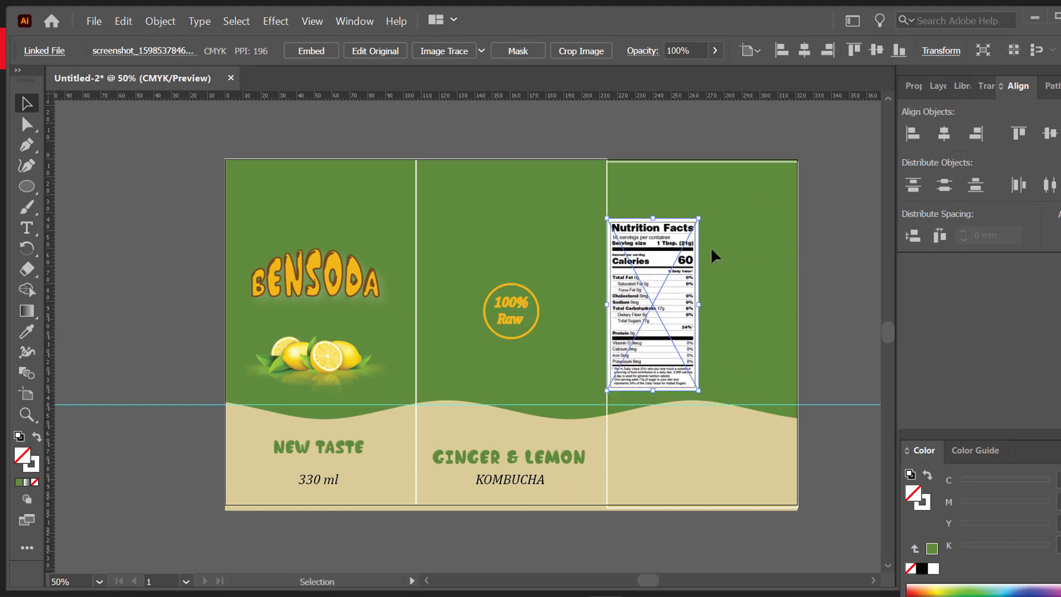
{"action": "left_click", "coordinate": [726, 274]}
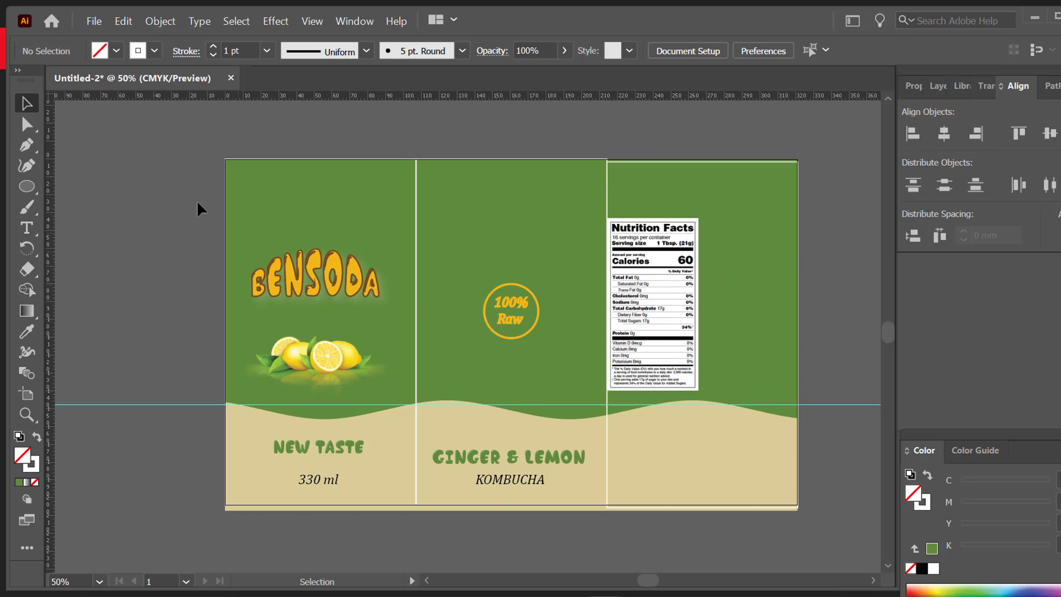
- Draw a rectangle matching the Nutrition Facts image's size over it and fill it with red
{"action": "mouse_move", "coordinate": [27, 186]}
{"action": "left_mouse_down"}
{"action": "mouse_move", "coordinate": [88, 205]}
{"action": "mouse_move", "coordinate": [105, 185]}
{"action": "left_mouse_up"}
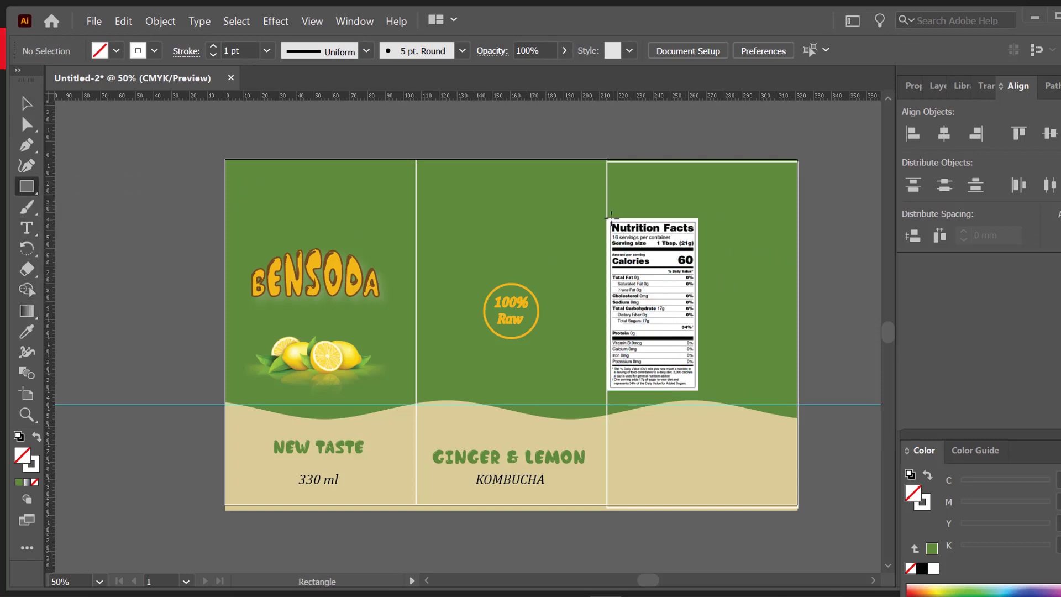
{"action": "mouse_move", "coordinate": [611, 219]}
{"action": "left_mouse_down"}
{"action": "mouse_move", "coordinate": [695, 359]}
{"action": "mouse_move", "coordinate": [703, 390]}
{"action": "left_mouse_up"}
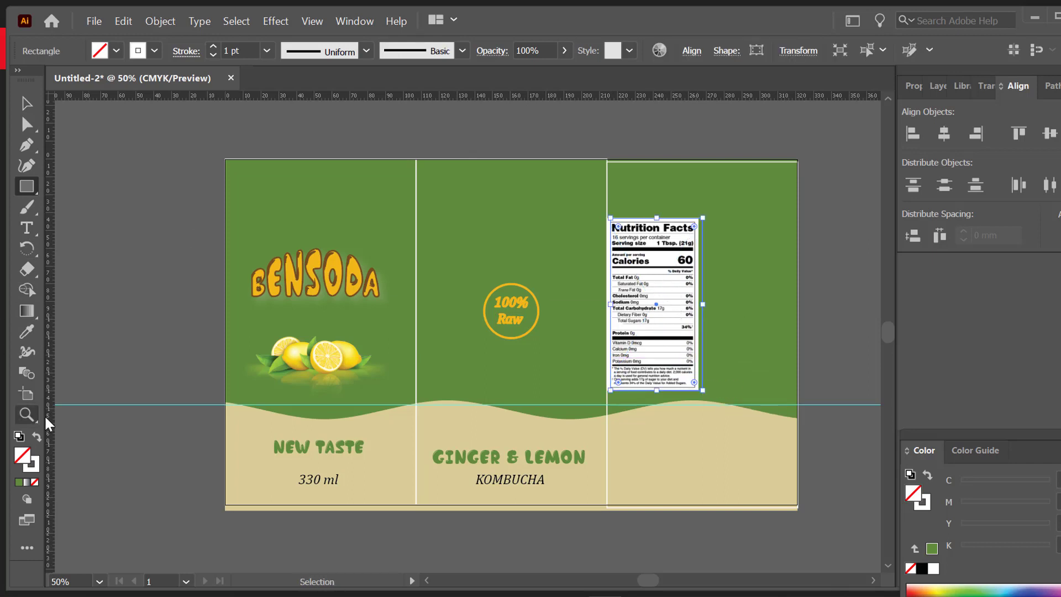
{"action": "left_click", "coordinate": [103, 52]}
{"action": "left_click", "coordinate": [53, 78]}
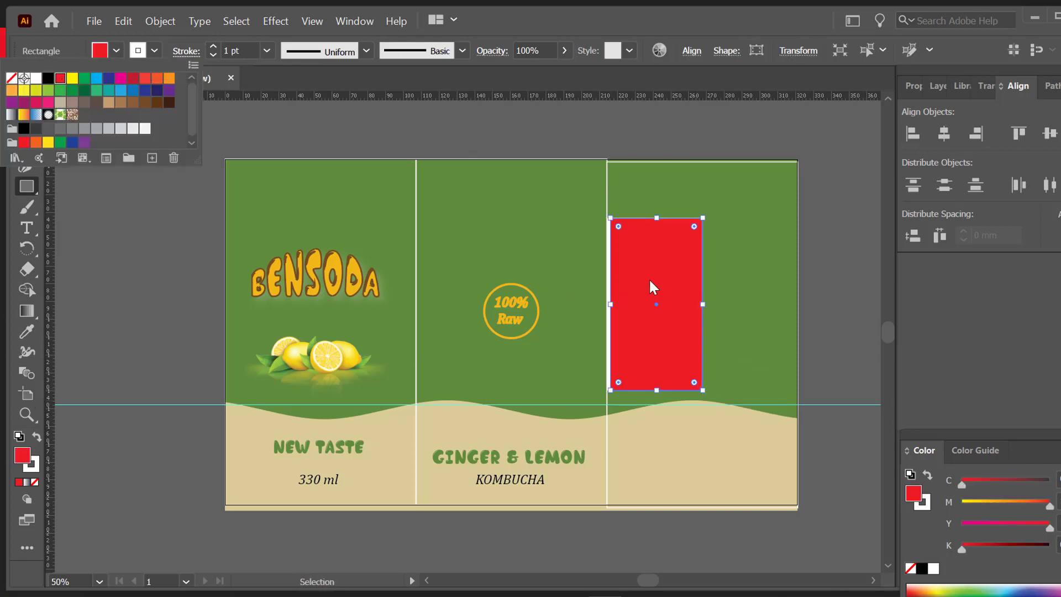
{"action": "left_click", "coordinate": [662, 293]}
- Move the red rectangle beside the Nutrition Facts image and shrink both slightly to matching heights
{"action": "left_click", "coordinate": [26, 104]}
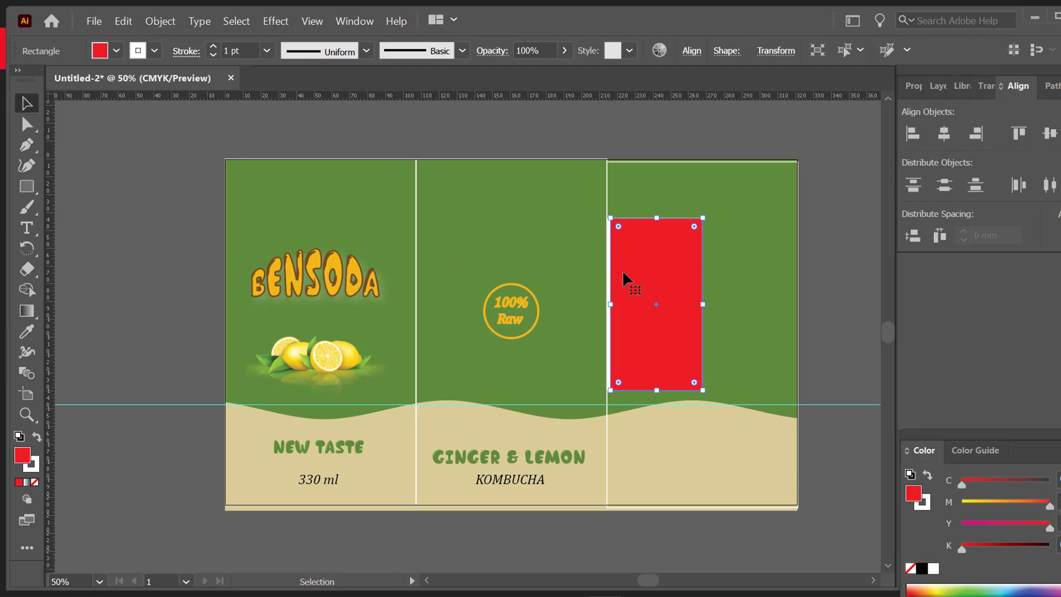
{"action": "left_click_drag", "start_coordinate": [622, 270], "coordinate": [737, 271]}
{"action": "left_click", "coordinate": [692, 252]}
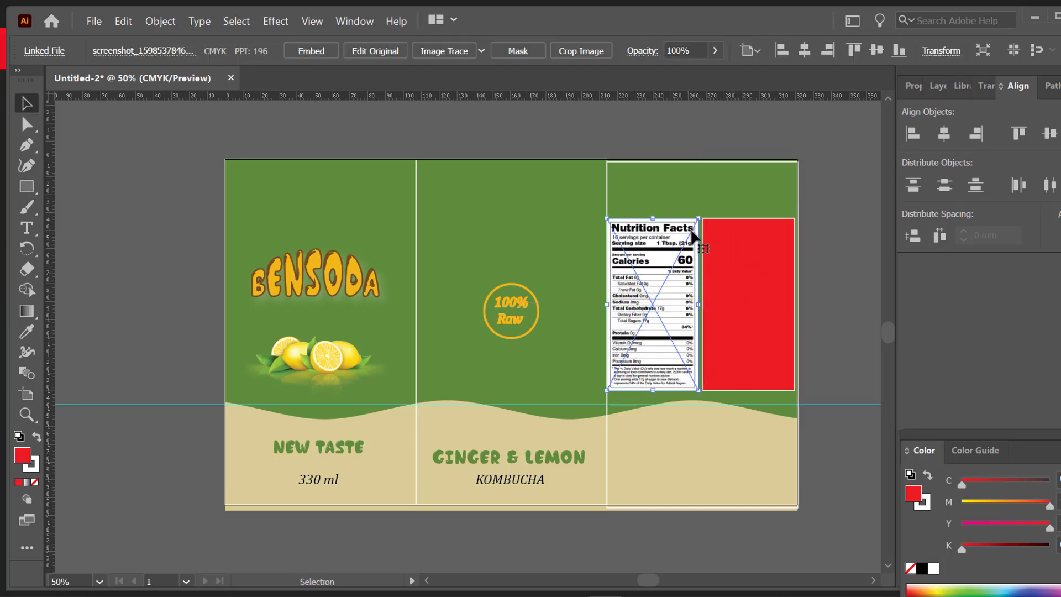
{"action": "left_click_drag", "start_coordinate": [698, 220], "coordinate": [694, 227]}
{"action": "left_click", "coordinate": [754, 241]}
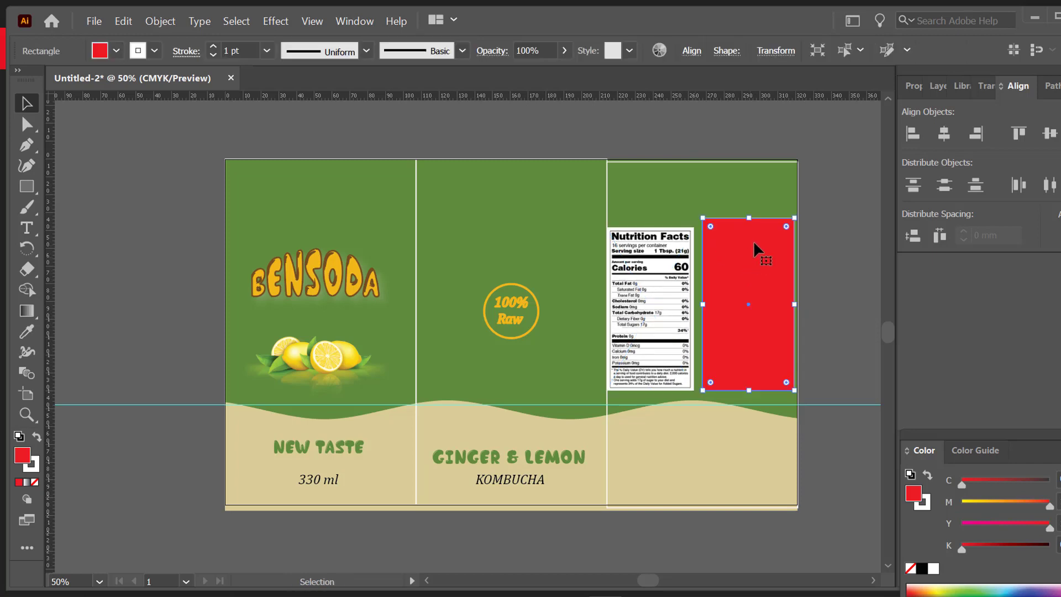
{"action": "left_click_drag", "start_coordinate": [794, 219], "coordinate": [792, 226]}
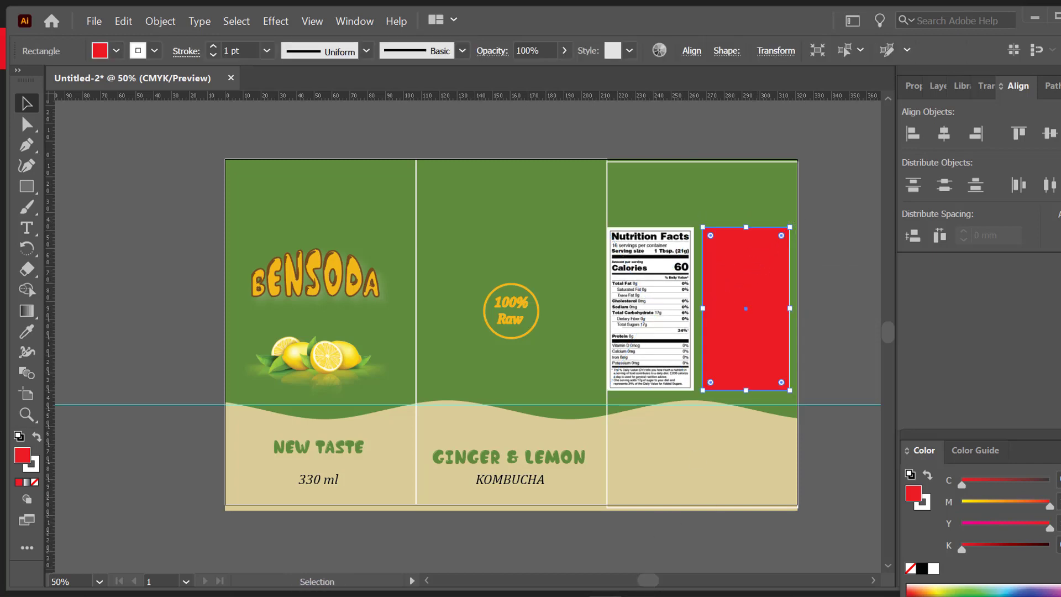
- Fill the red rectangle beside the Nutrition Facts image with the palette's beige d9ce96 and lock it
{"action": "mouse_move", "coordinate": [638, 594]}
{"action": "left_click", "coordinate": [590, 482]}
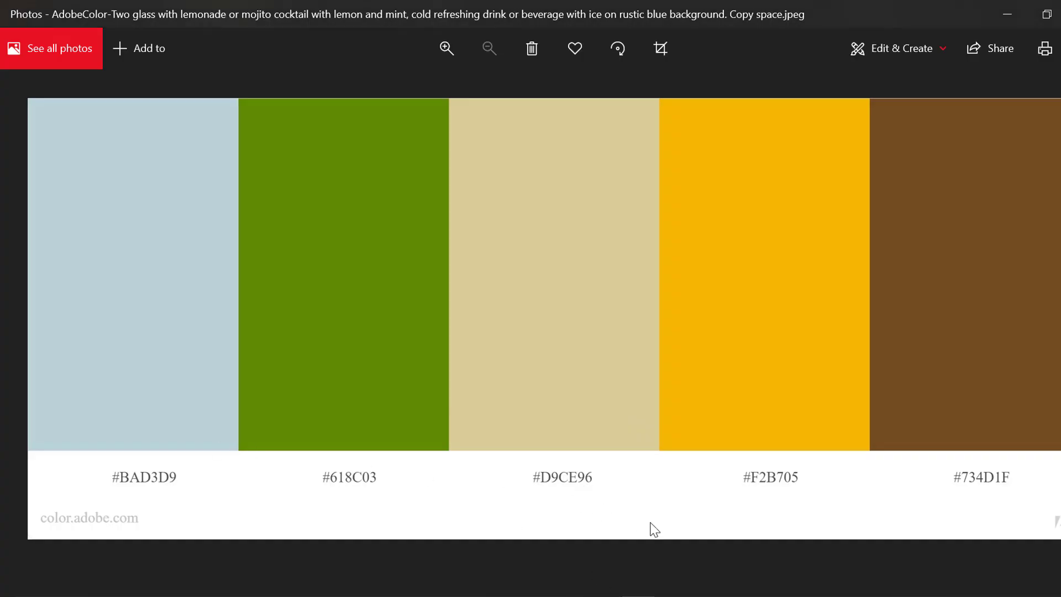
{"action": "key", "text": "alt+Tab"}
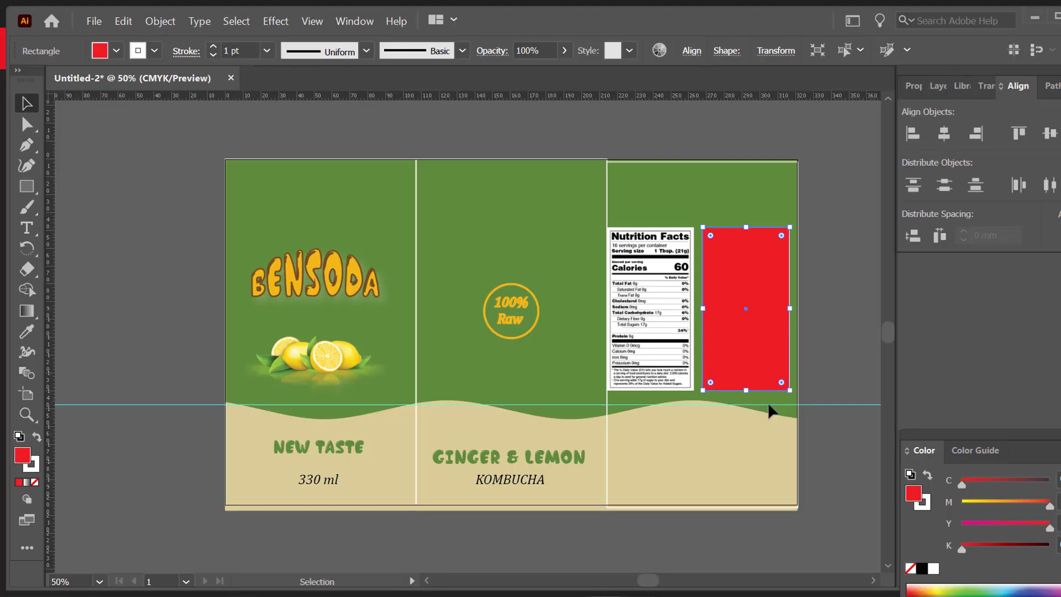
{"action": "double_click", "coordinate": [22, 455]}
{"action": "type", "text": "d9cd9b"}
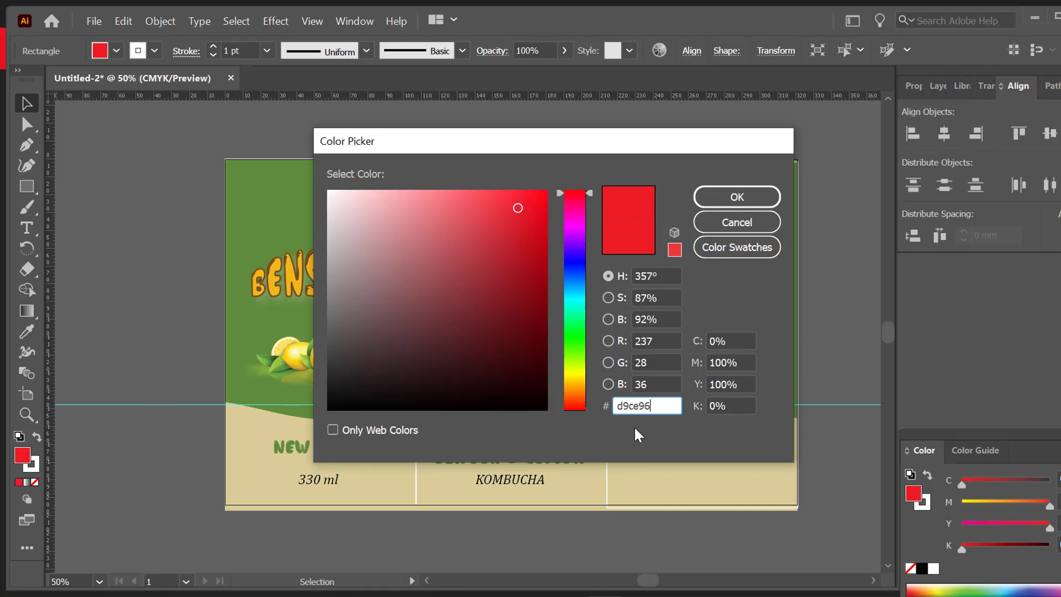
{"action": "key", "text": "Return"}
{"action": "left_click", "coordinate": [938, 85]}
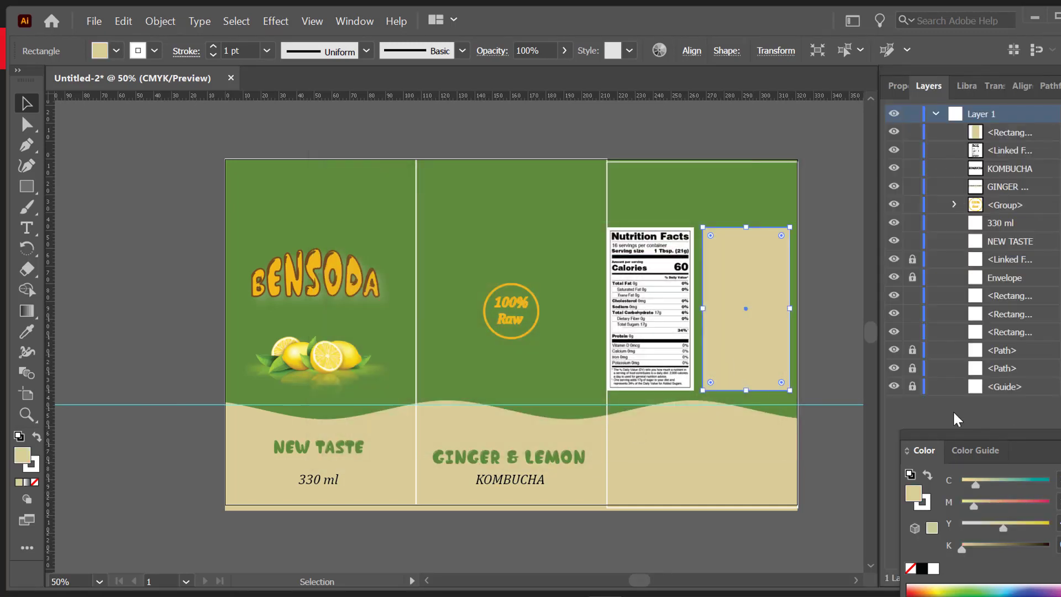
{"action": "left_click", "coordinate": [699, 298]}
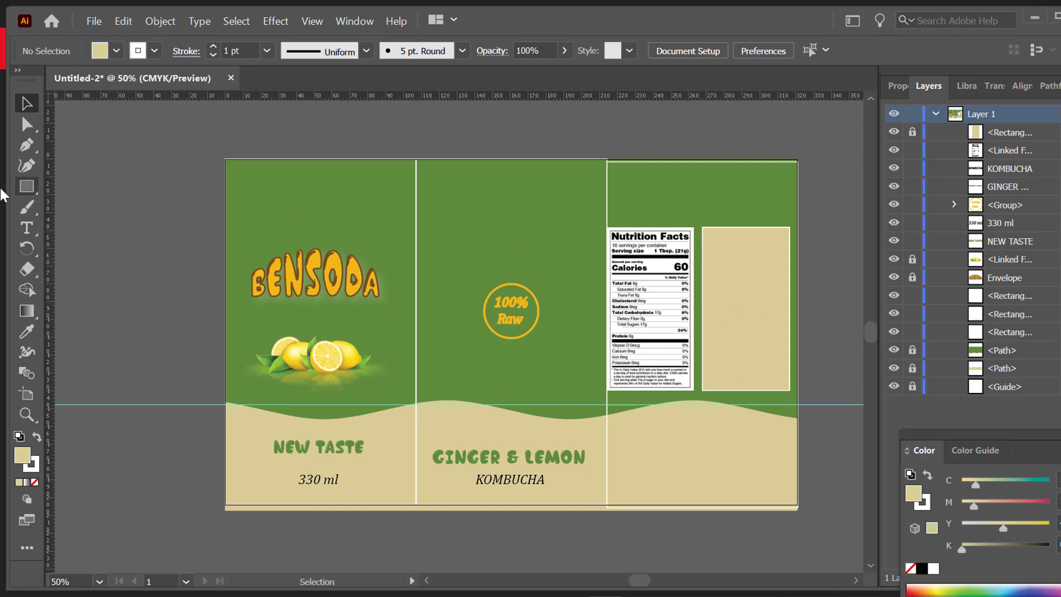
- Add the text "mission" near the upper edge of the beige rectangle in the third panel
{"action": "left_click", "coordinate": [26, 227]}
{"action": "left_click", "coordinate": [714, 241]}
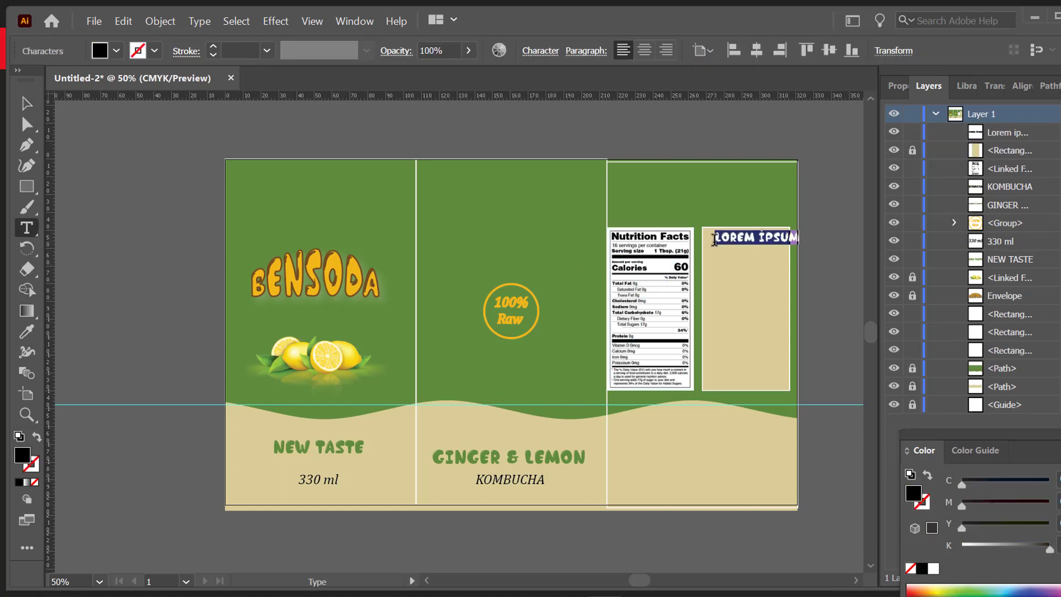
{"action": "type", "text": "mi"}
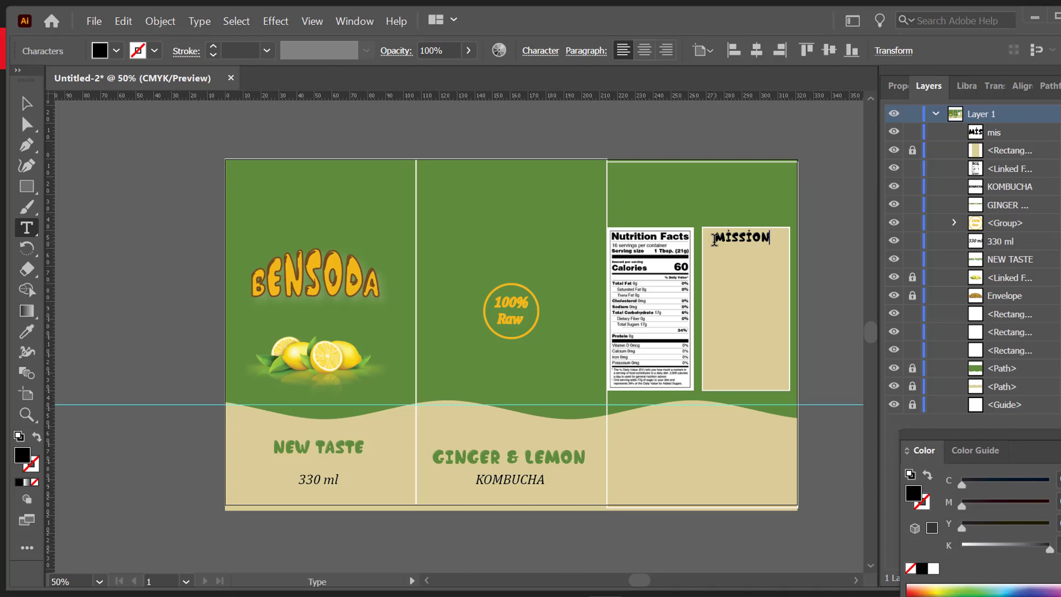
- Filter the fonts to serif and set the "mission" text to Cambria Math
{"action": "key", "text": "Escape"}
{"action": "left_click", "coordinate": [540, 50]}
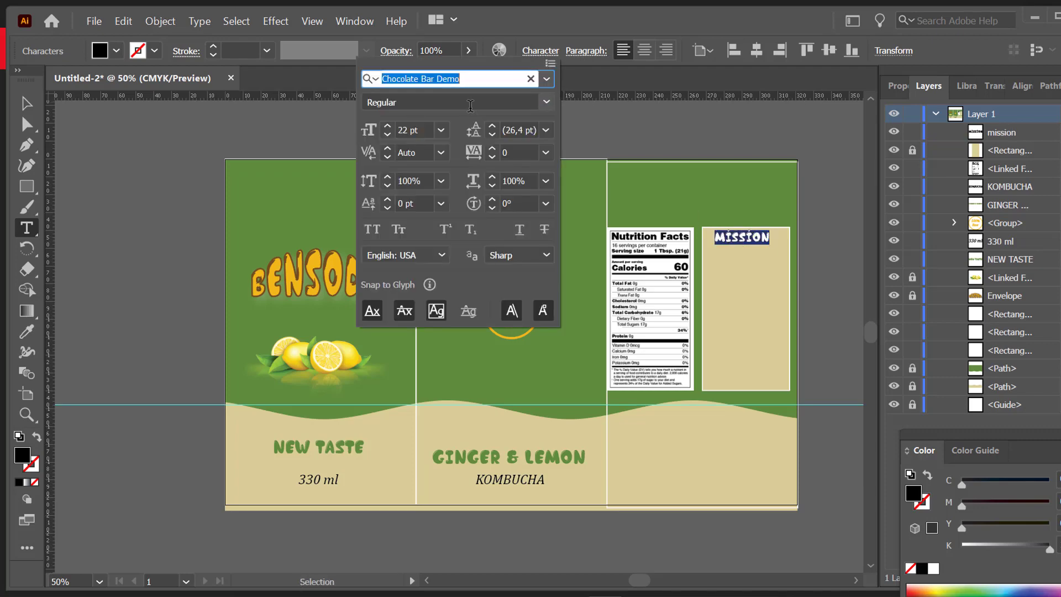
{"action": "left_click", "coordinate": [546, 79]}
{"action": "left_click", "coordinate": [423, 136]}
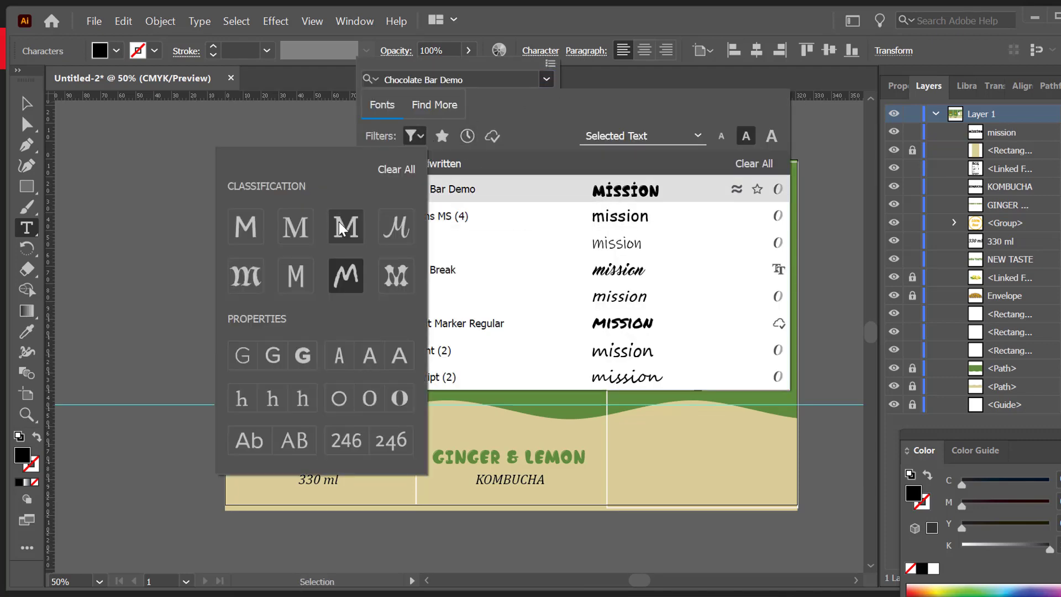
{"action": "left_click", "coordinate": [296, 226]}
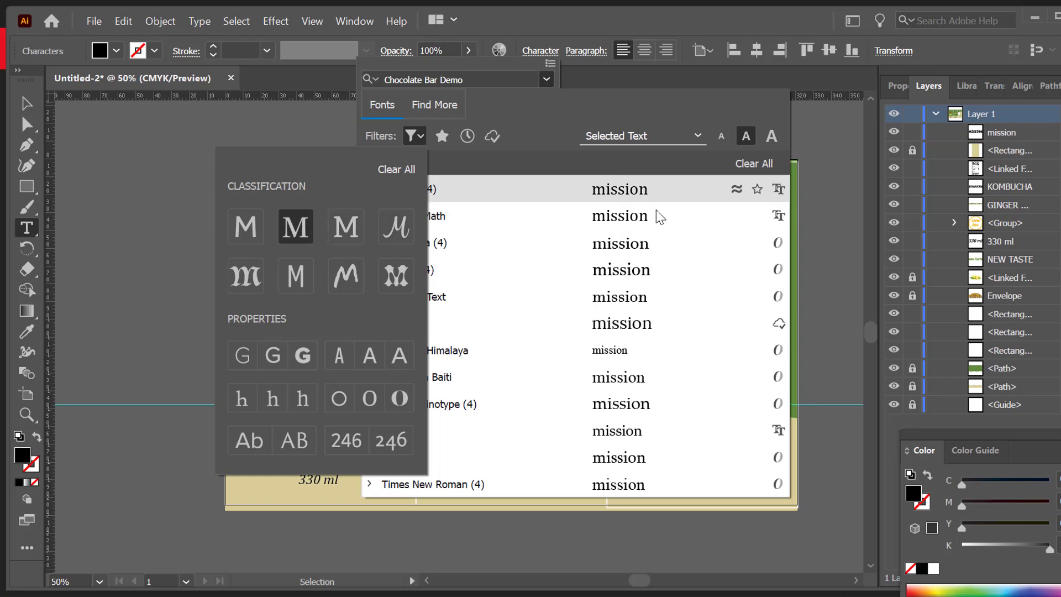
{"action": "left_click", "coordinate": [544, 142]}
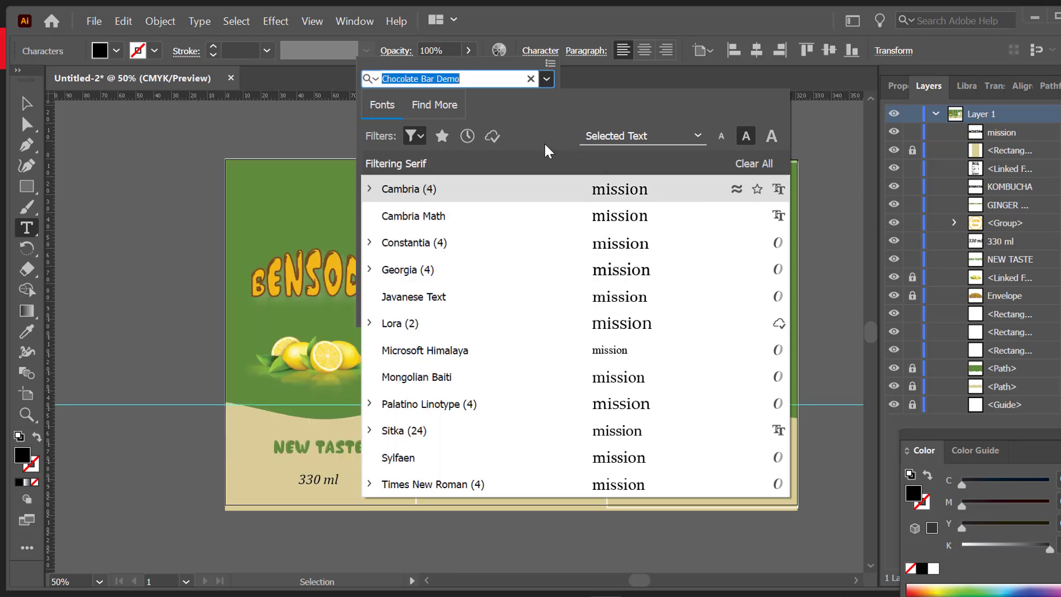
{"action": "left_click", "coordinate": [511, 217]}
- Replace the heading's text with "MISSTION" in capitals
{"action": "left_click", "coordinate": [726, 235]}
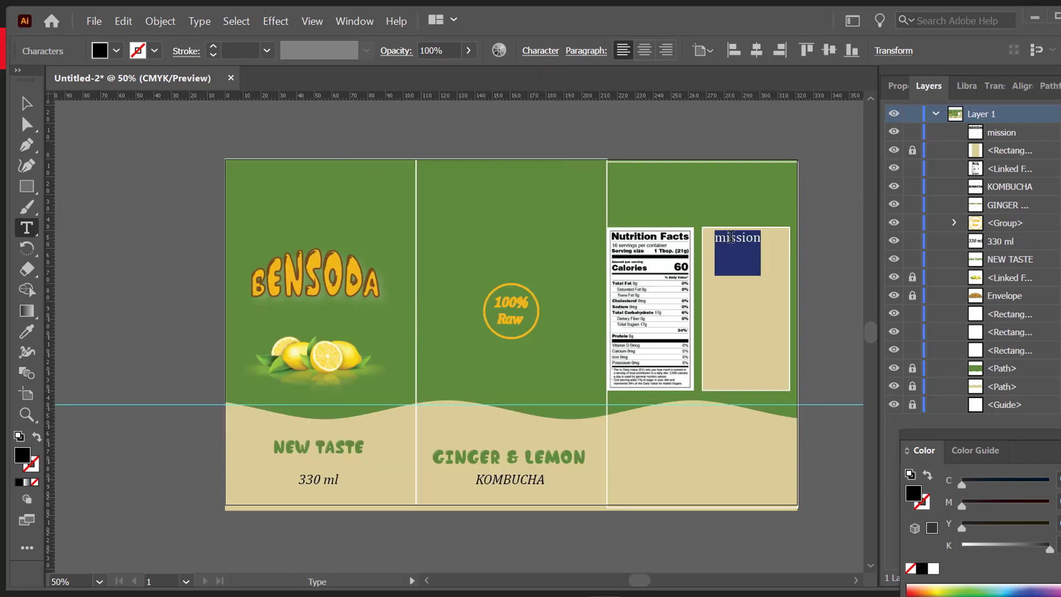
{"action": "key", "text": "Caps_Lock"}
{"action": "type", "text": "MISSION"}
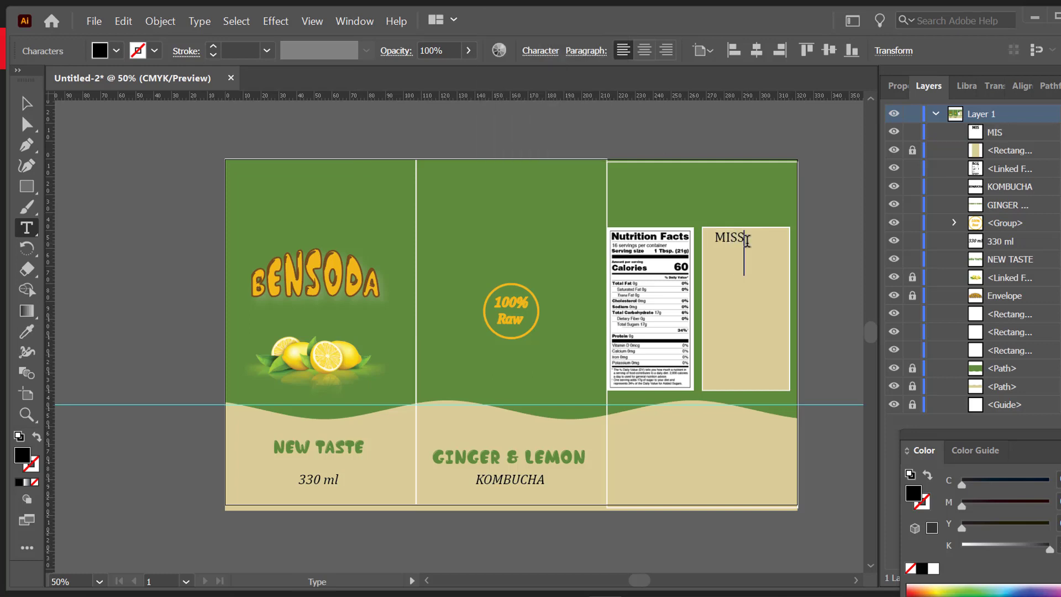
- Try to set the MISSTION heading's anti-aliasing to Strong and its font style to Regular
{"action": "key", "text": "ctrl+a"}
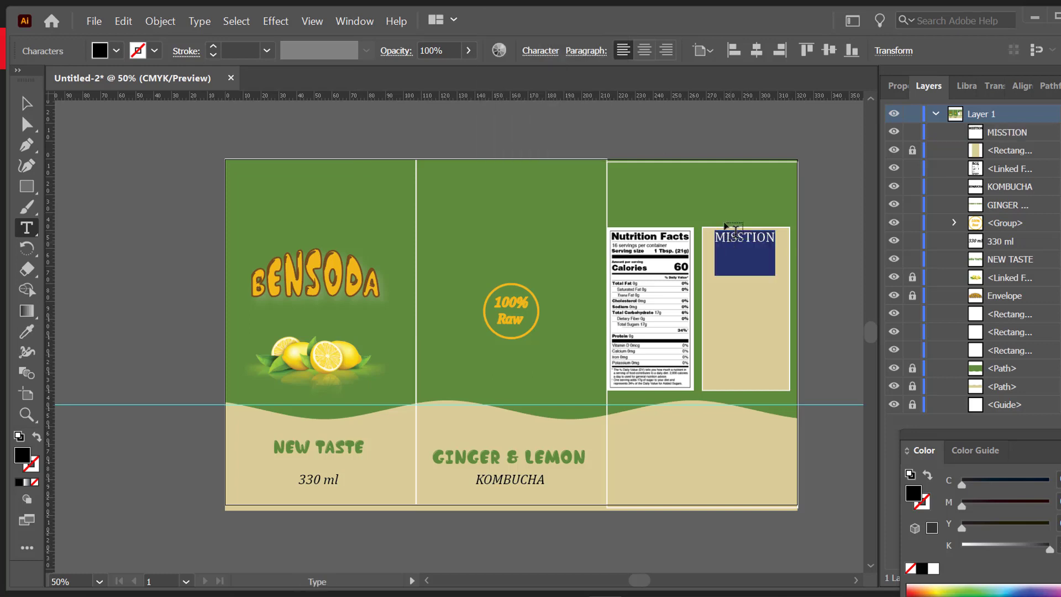
{"action": "left_click", "coordinate": [549, 50]}
{"action": "left_click", "coordinate": [545, 254]}
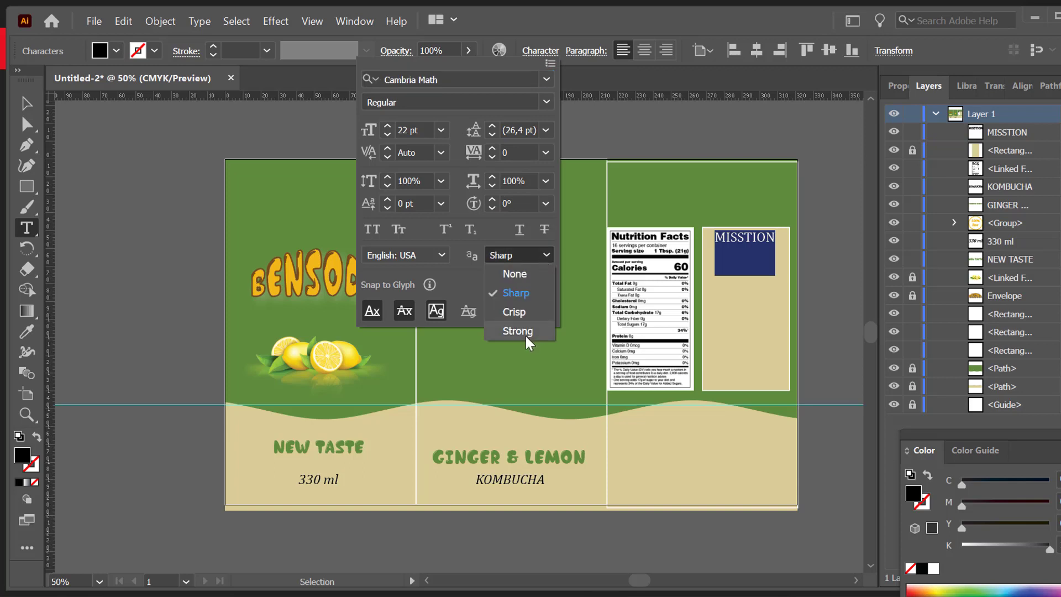
{"action": "left_click", "coordinate": [525, 333]}
{"action": "left_click", "coordinate": [545, 102]}
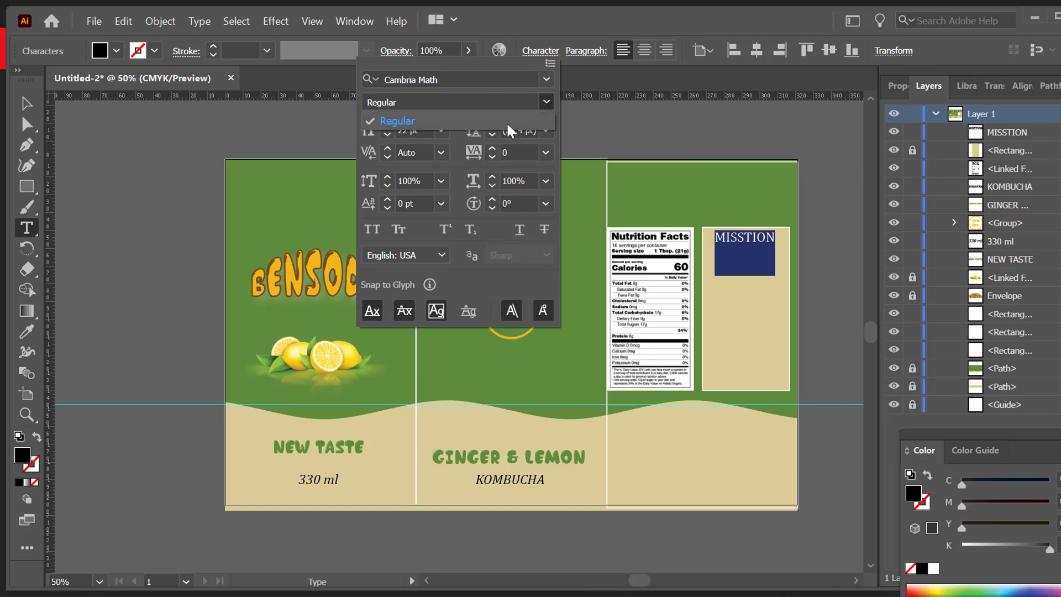
{"action": "left_click", "coordinate": [506, 122]}
{"action": "left_click", "coordinate": [736, 247]}
{"action": "left_click", "coordinate": [701, 209], "text": "ctrl"}
- Move the MISSTION heading slightly down, filter the fonts to sans serif and set the heading to Familiar Pro Bold
{"action": "key", "text": "v"}
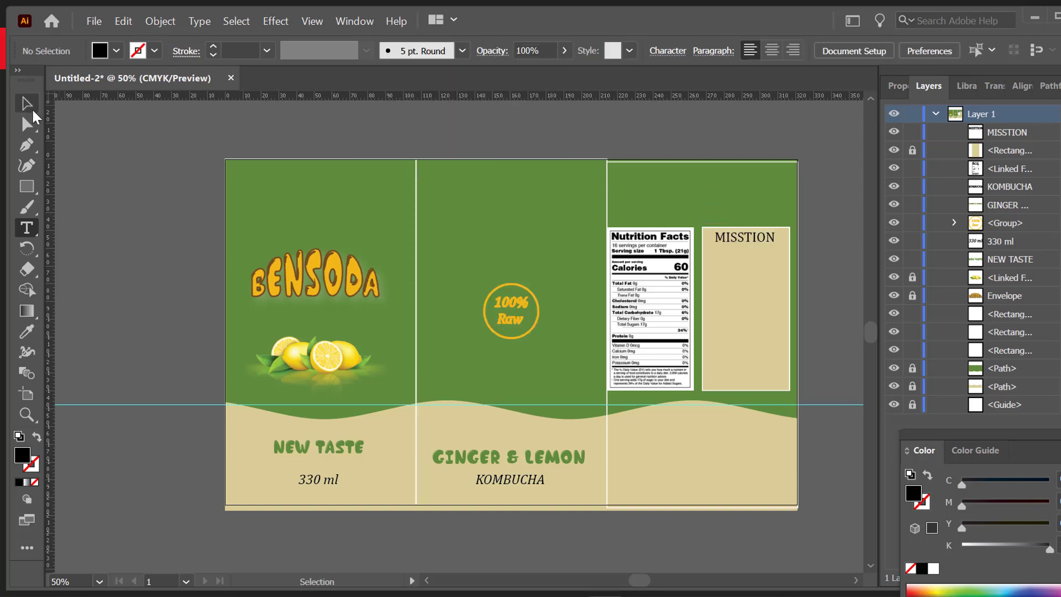
{"action": "mouse_move", "coordinate": [752, 235]}
{"action": "left_mouse_down"}
{"action": "mouse_move", "coordinate": [761, 244]}
{"action": "mouse_move", "coordinate": [751, 245]}
{"action": "left_mouse_up"}
{"action": "double_click", "coordinate": [751, 246]}
{"action": "key", "text": "ctrl+a"}
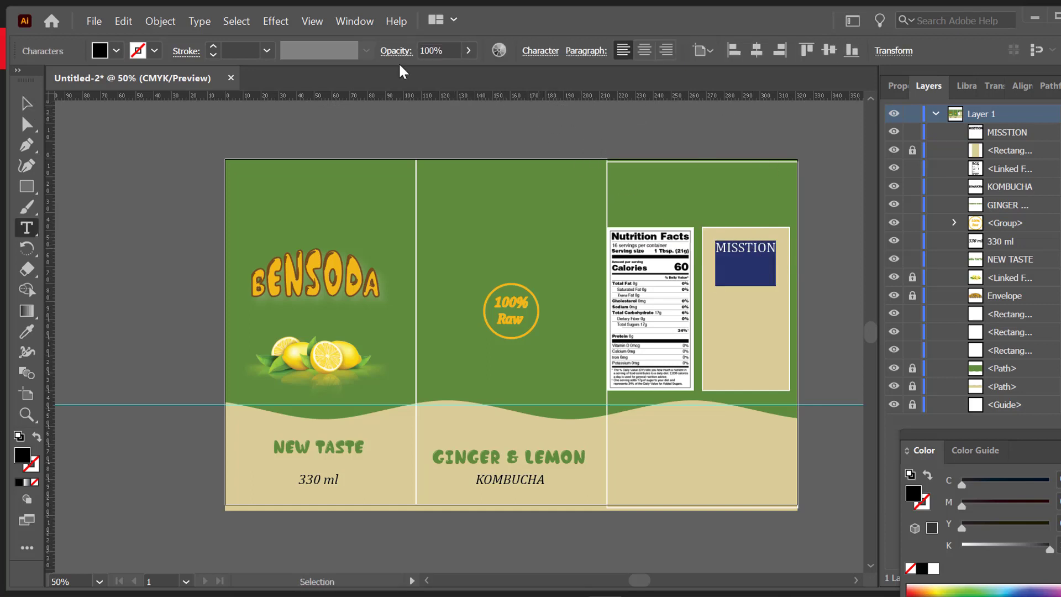
{"action": "left_click", "coordinate": [267, 50]}
{"action": "left_click", "coordinate": [541, 51]}
{"action": "left_click", "coordinate": [540, 50]}
{"action": "left_click", "coordinate": [545, 101]}
{"action": "left_click", "coordinate": [548, 79]}
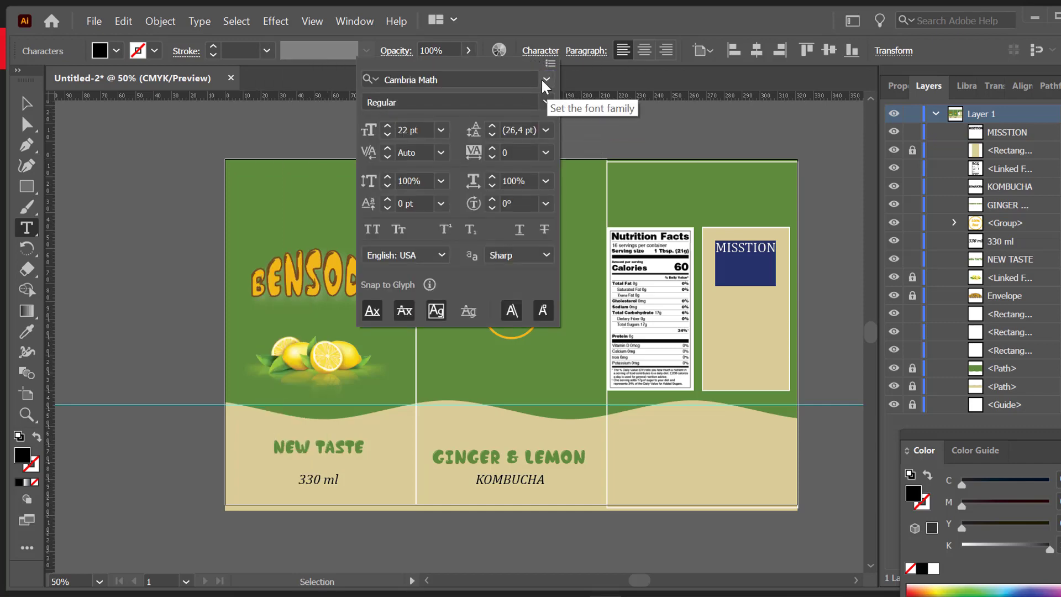
{"action": "left_click", "coordinate": [545, 79]}
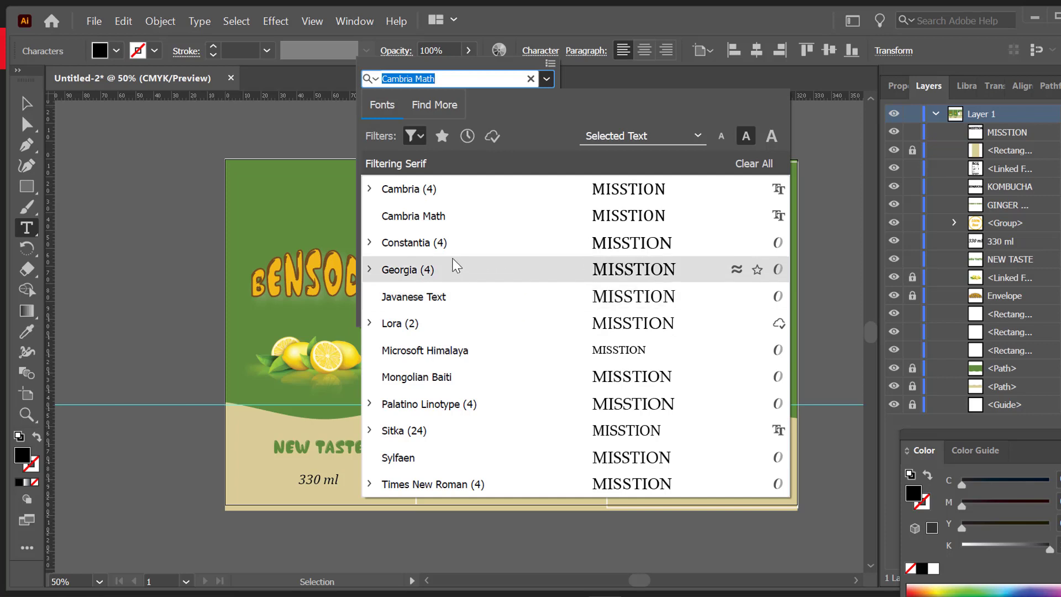
{"action": "left_click", "coordinate": [417, 135]}
{"action": "left_click", "coordinate": [252, 231]}
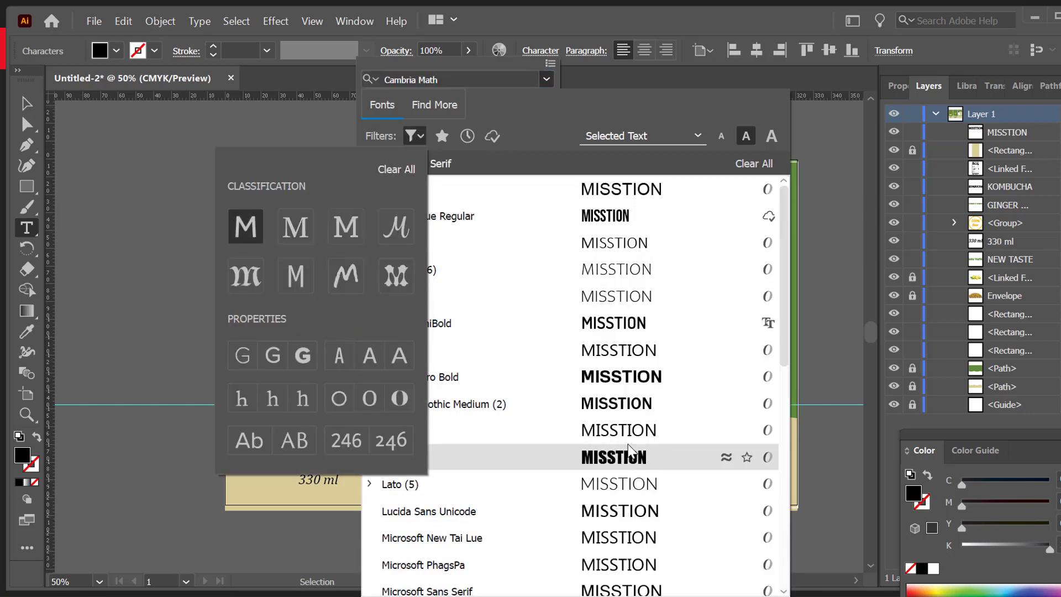
{"action": "left_click", "coordinate": [625, 375]}
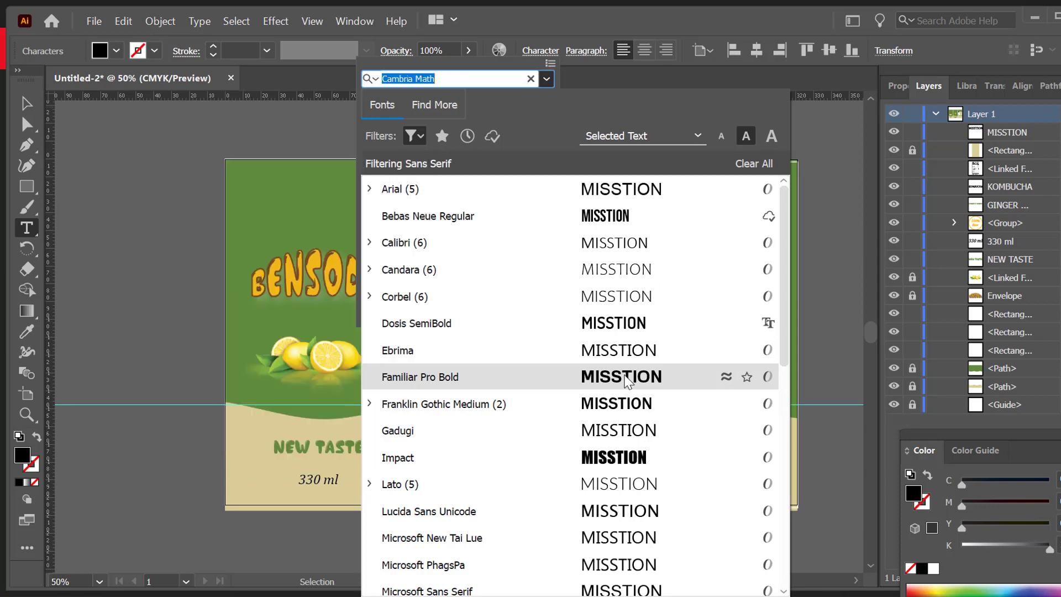
{"action": "left_click", "coordinate": [626, 376]}
{"action": "left_click", "coordinate": [756, 248]}
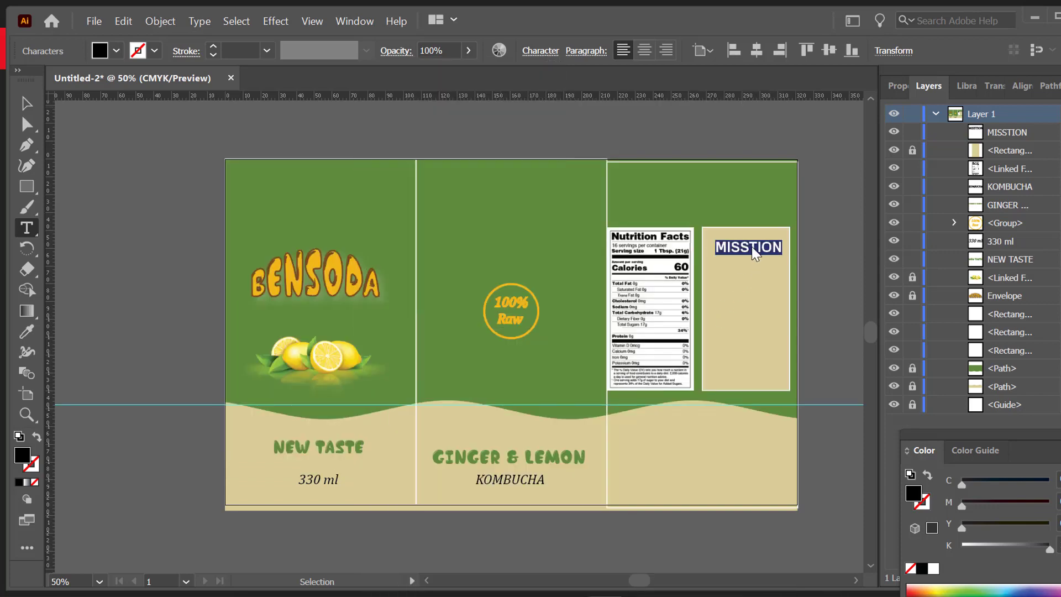
- Nudge the MISSTION heading slightly up and left within the beige rectangle and deselect it
{"action": "left_click", "coordinate": [26, 104]}
{"action": "left_click_drag", "start_coordinate": [742, 247], "coordinate": [741, 244]}
{"action": "left_click", "coordinate": [736, 192]}
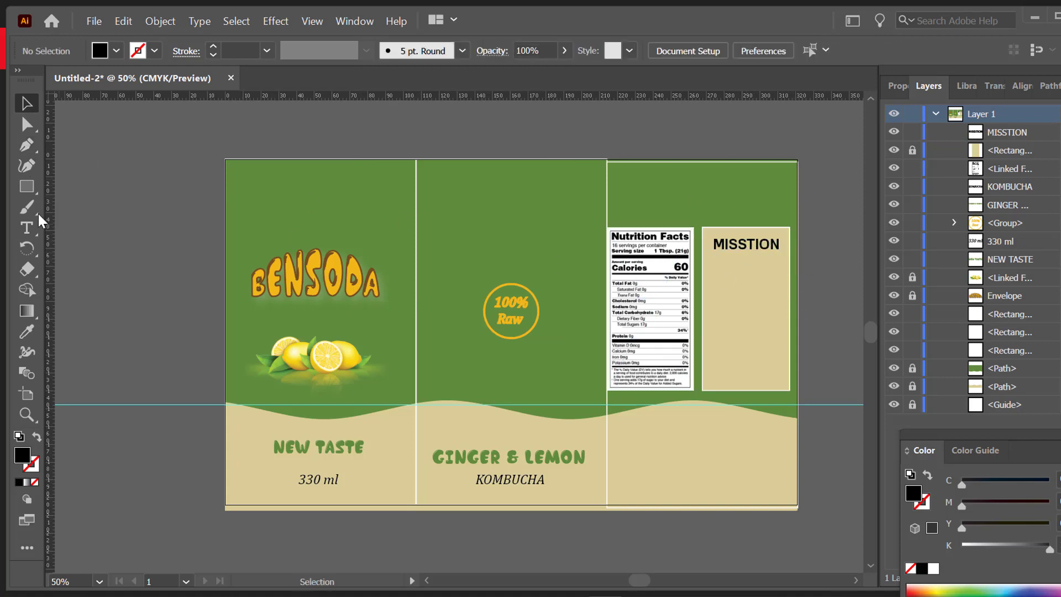
- Draw an area text box with Lorem ipsum placeholder text below the MISSTION heading and set it to 9 pt
{"action": "left_click", "coordinate": [26, 228]}
{"action": "left_click_drag", "start_coordinate": [710, 256], "coordinate": [791, 386]}
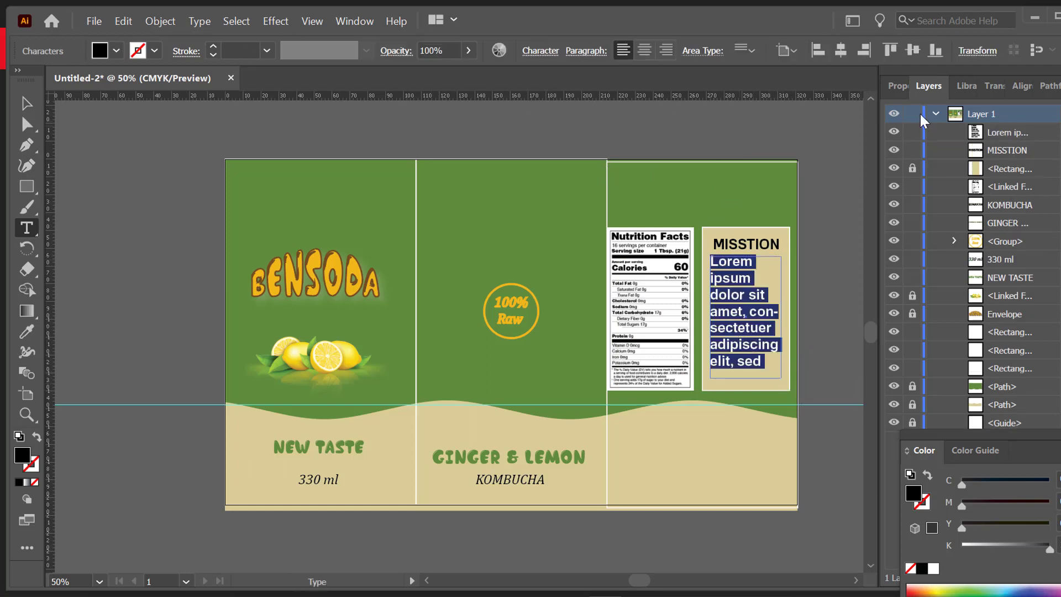
{"action": "left_click", "coordinate": [540, 51]}
{"action": "left_click", "coordinate": [441, 130]}
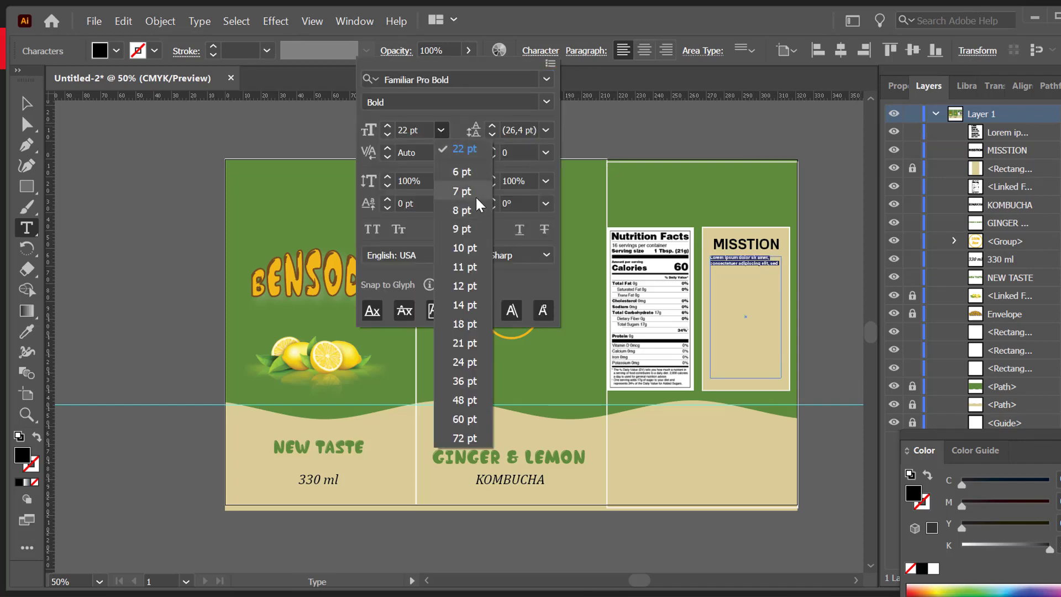
{"action": "left_click", "coordinate": [470, 228]}
{"action": "left_click", "coordinate": [746, 265]}
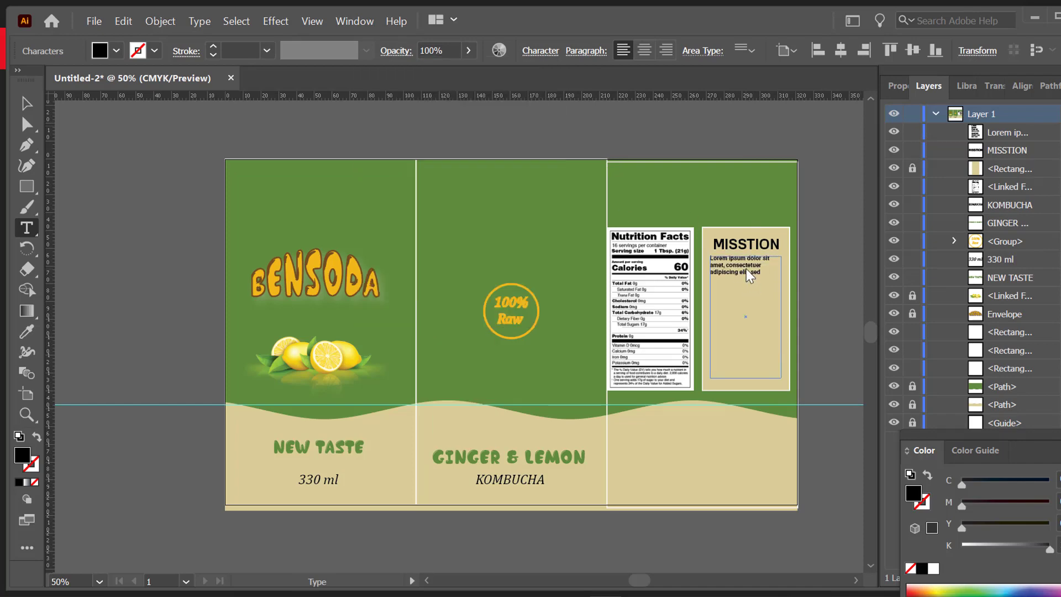
- Delete the partly filled text box and draw a new placeholder text area filling the beige rectangle below the heading
{"action": "left_click", "coordinate": [26, 105]}
{"action": "key", "text": "Delete"}
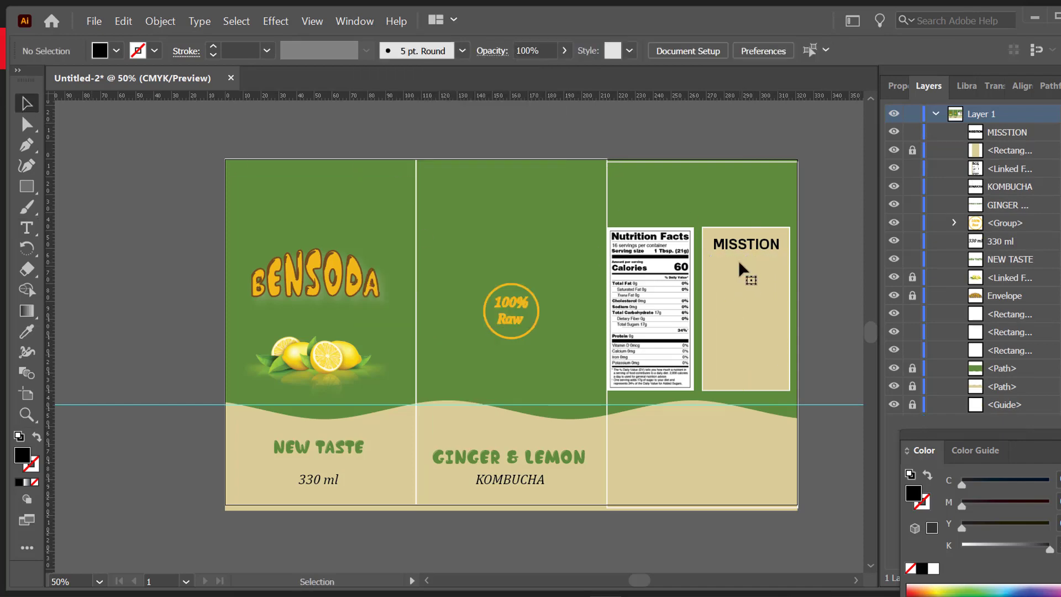
{"action": "left_click", "coordinate": [26, 228]}
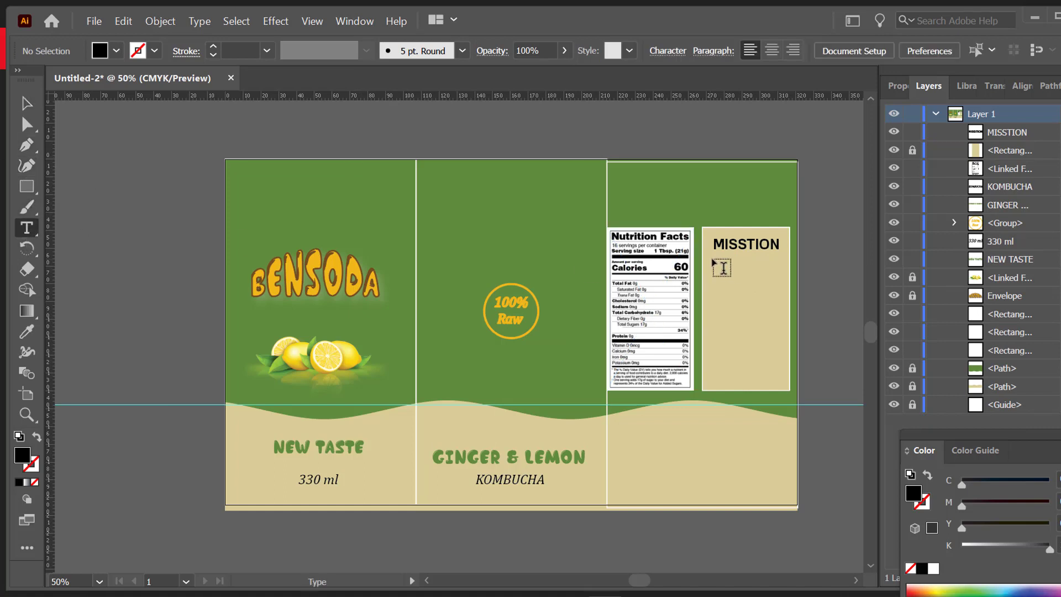
{"action": "left_click_drag", "start_coordinate": [714, 260], "coordinate": [779, 380]}
{"action": "key", "text": "Escape"}
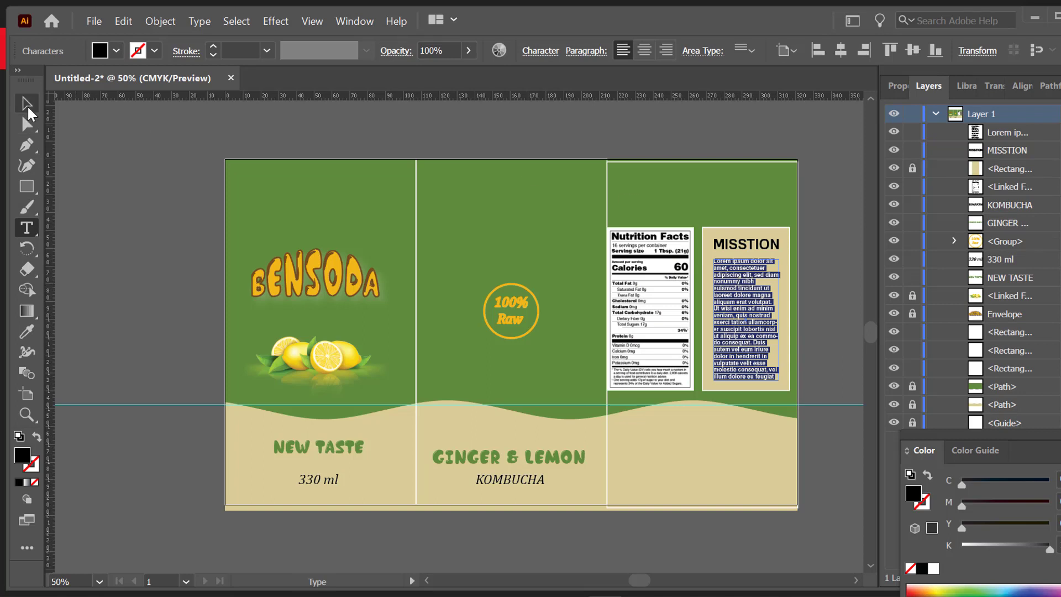
{"action": "left_click", "coordinate": [757, 255]}
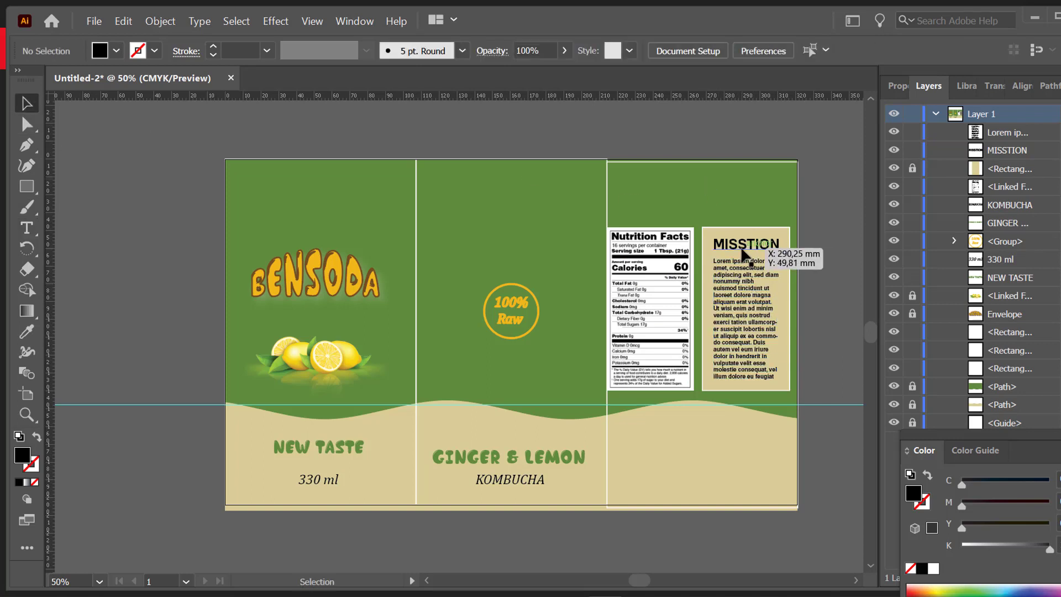
- Check the character settings of the MISSTION heading
{"action": "left_click", "coordinate": [742, 246]}
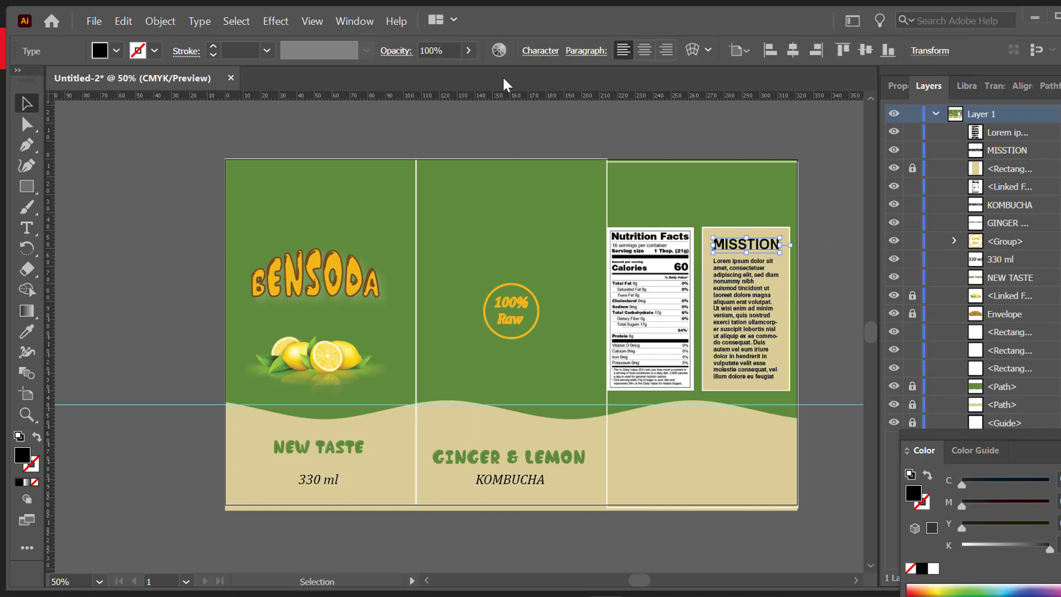
{"action": "left_click", "coordinate": [542, 51]}
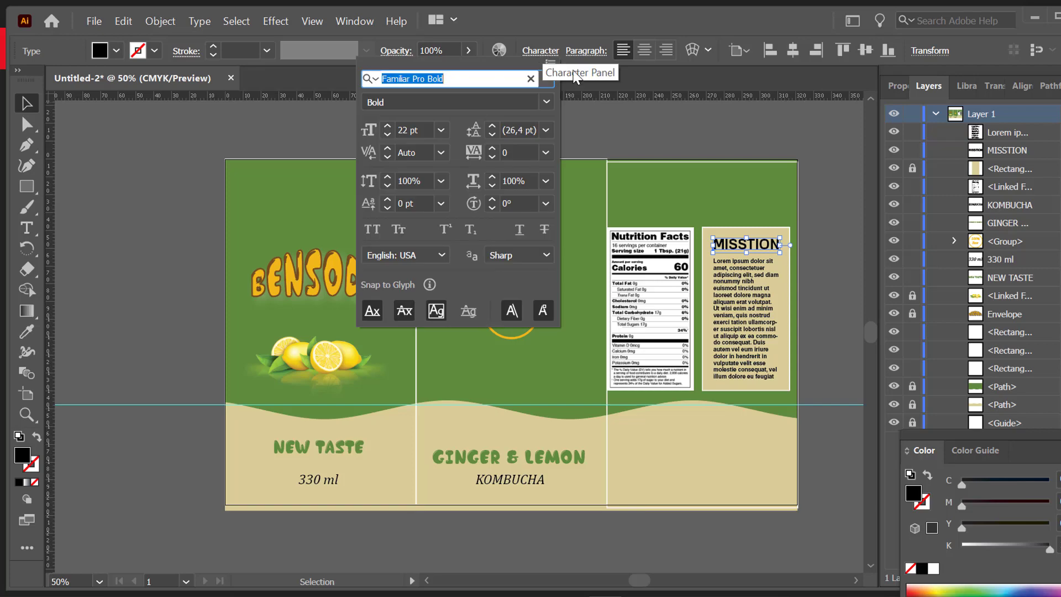
{"action": "left_click", "coordinate": [568, 419]}
- Change the font of the KOMBUCHA text under GINGER & LEMON to Familiar Pro Bold
{"action": "left_click", "coordinate": [508, 479]}
{"action": "left_click", "coordinate": [541, 51]}
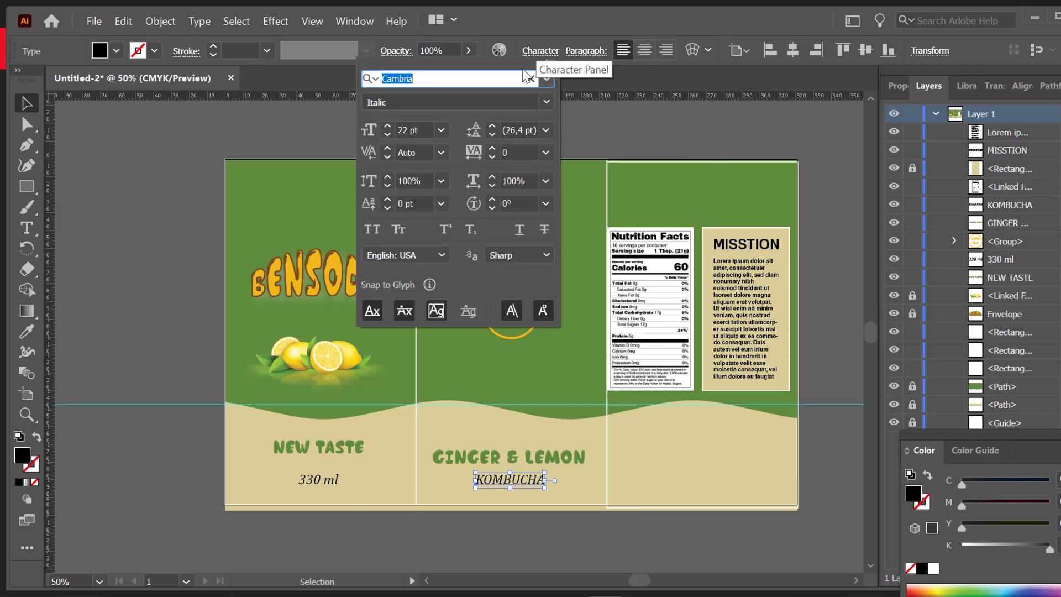
{"action": "left_click", "coordinate": [546, 78]}
{"action": "scroll", "coordinate": [459, 397], "scroll_direction": "down", "scroll_amount": 6}
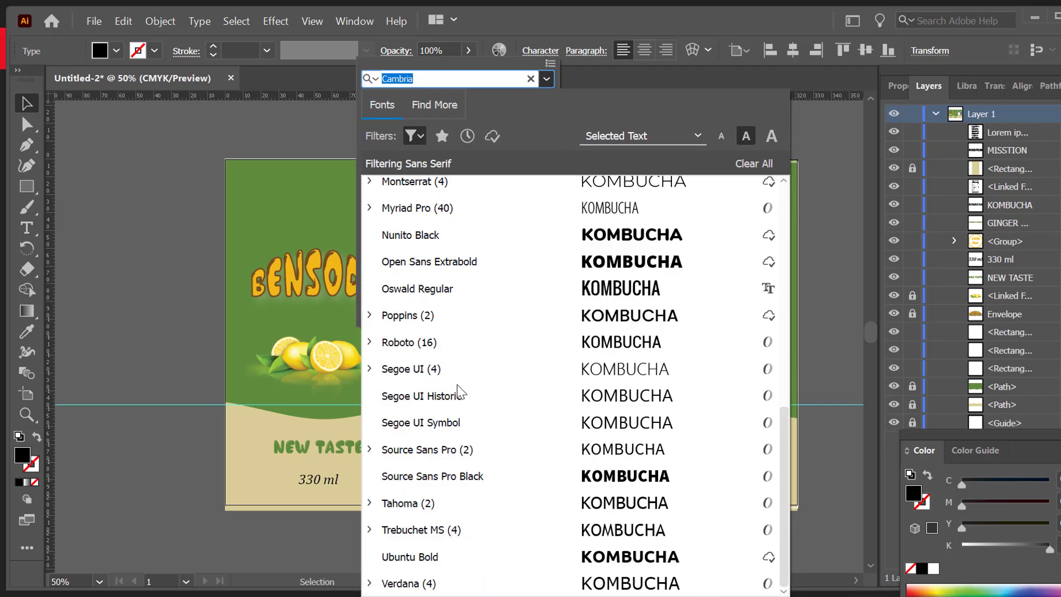
{"action": "scroll", "coordinate": [457, 385], "scroll_direction": "up", "scroll_amount": 6}
{"action": "type", "text": "FAM"}
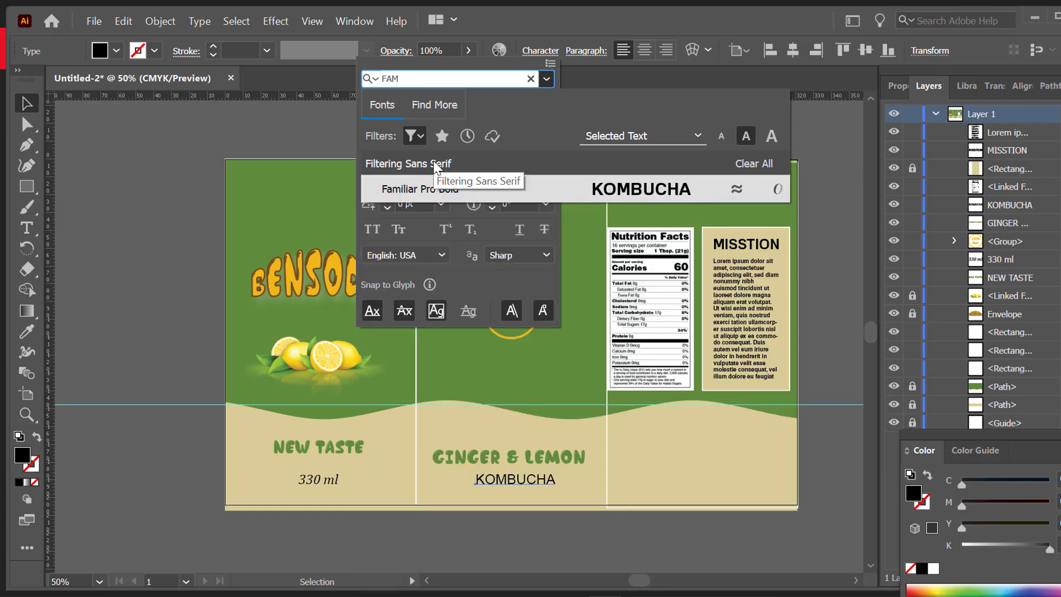
{"action": "left_click", "coordinate": [472, 188]}
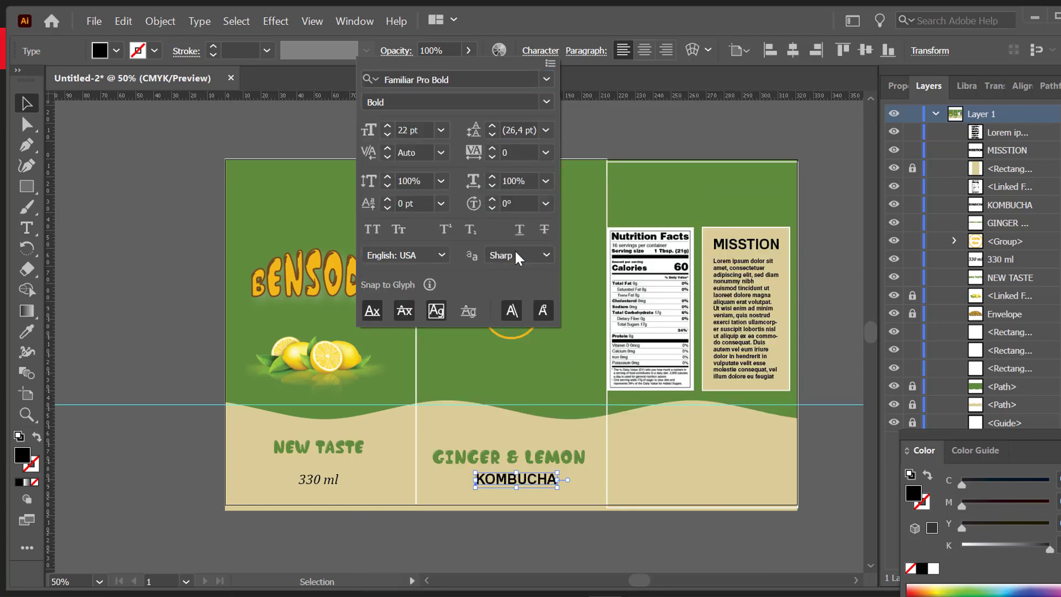
{"action": "left_click", "coordinate": [547, 102]}
{"action": "left_click", "coordinate": [515, 118]}
{"action": "left_click", "coordinate": [670, 506]}
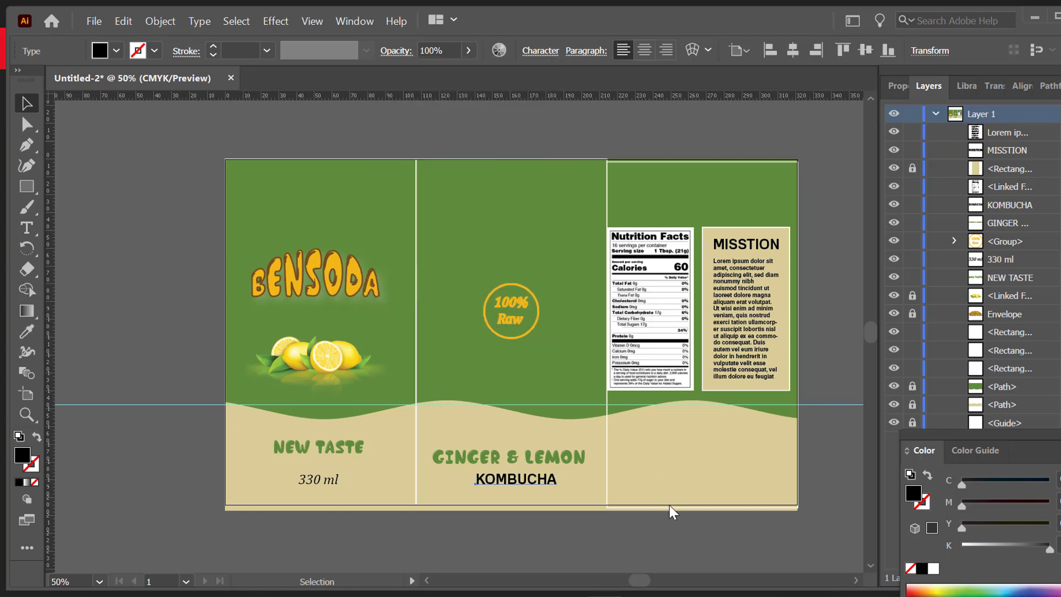
- Move the KOMBUCHA text slightly left to centre it under GINGER & LEMON and deselect it
{"action": "left_click", "coordinate": [498, 479]}
{"action": "left_click_drag", "start_coordinate": [498, 483], "coordinate": [491, 483]}
{"action": "left_click", "coordinate": [704, 473]}
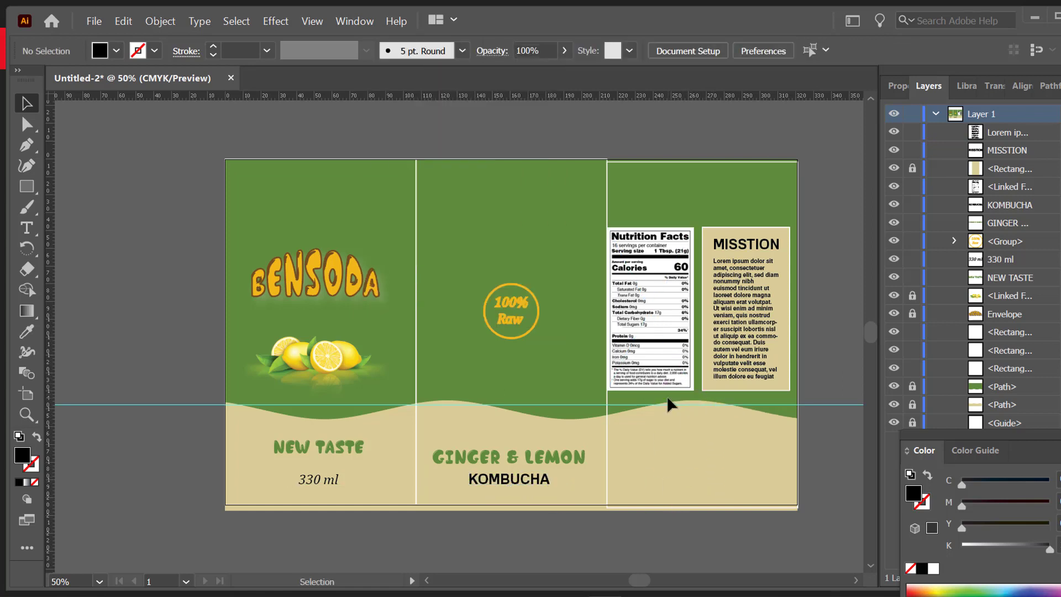
- Add a line of placeholder point text in the beige area below the nutrition facts table and enlarge it
{"action": "left_click", "coordinate": [27, 227]}
{"action": "left_click", "coordinate": [636, 429]}
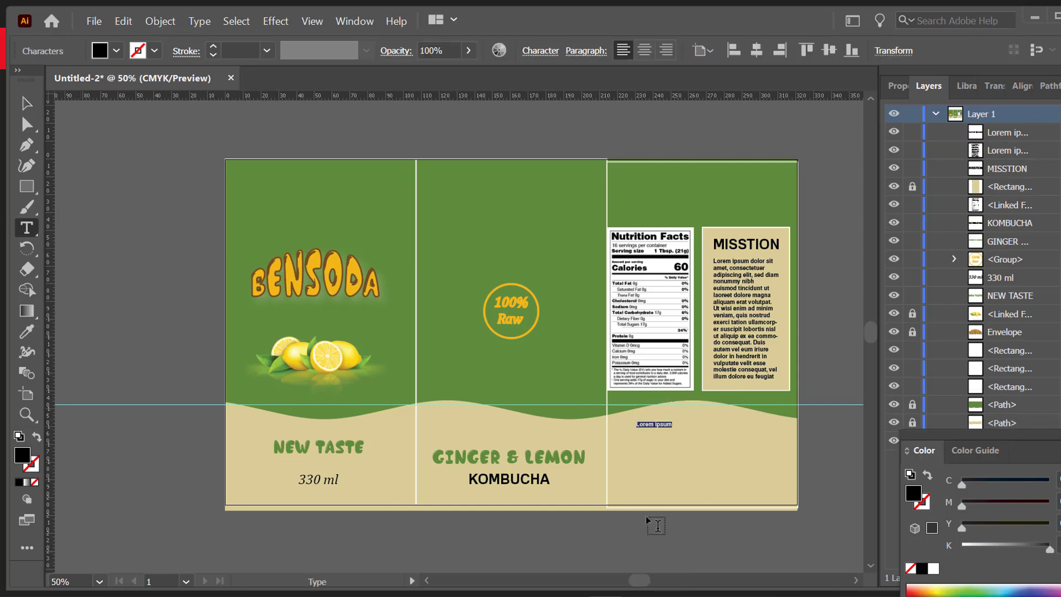
{"action": "key", "text": "ctrl+shift+period"}
{"action": "key", "text": "ctrl+shift+period"}
{"action": "key", "text": "ctrl+shift+period"}
{"action": "key", "text": "ctrl+shift+period"}
- Copy INGREDIENTS from the sticky note and paste it over the enlarged placeholder text on the third panel
{"action": "key", "text": "alt+Tab"}
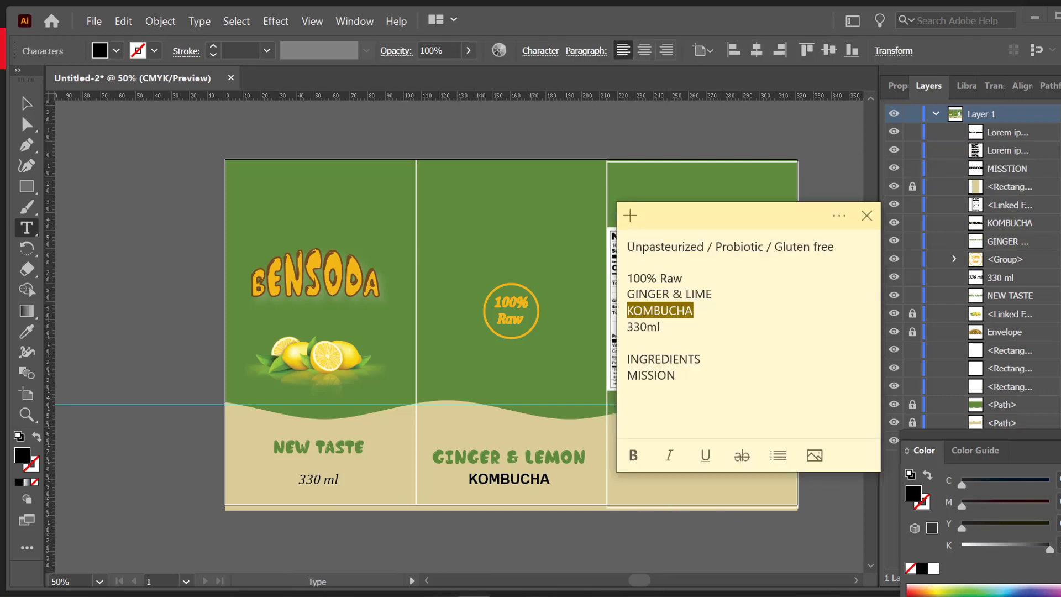
{"action": "mouse_move", "coordinate": [716, 349]}
{"action": "left_mouse_down"}
{"action": "mouse_move", "coordinate": [703, 358]}
{"action": "mouse_move", "coordinate": [716, 358]}
{"action": "left_mouse_up"}
{"action": "key", "text": "ctrl+c"}
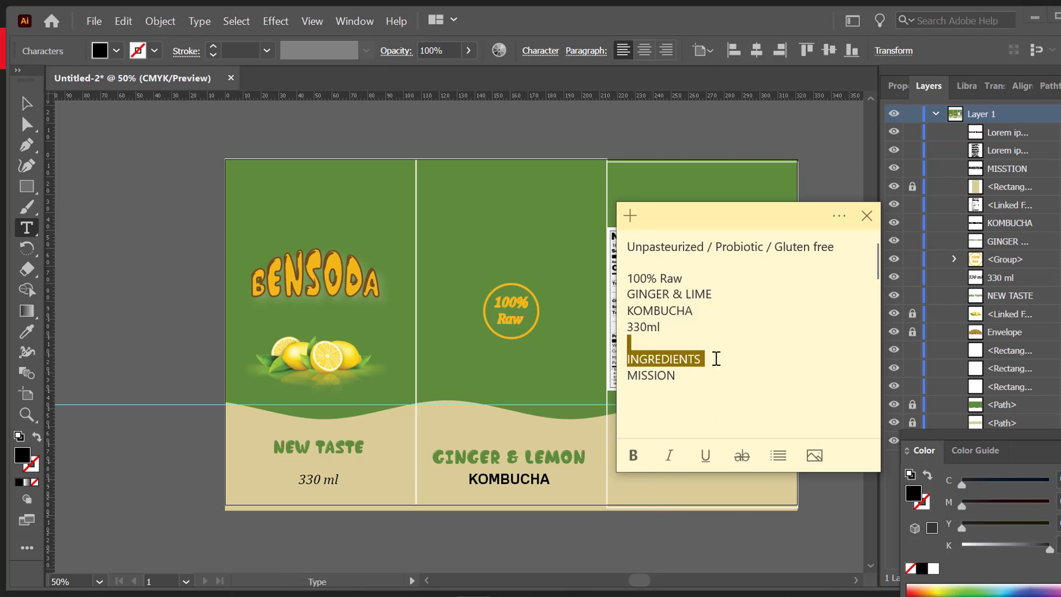
{"action": "left_click", "coordinate": [687, 494]}
{"action": "left_click", "coordinate": [682, 425]}
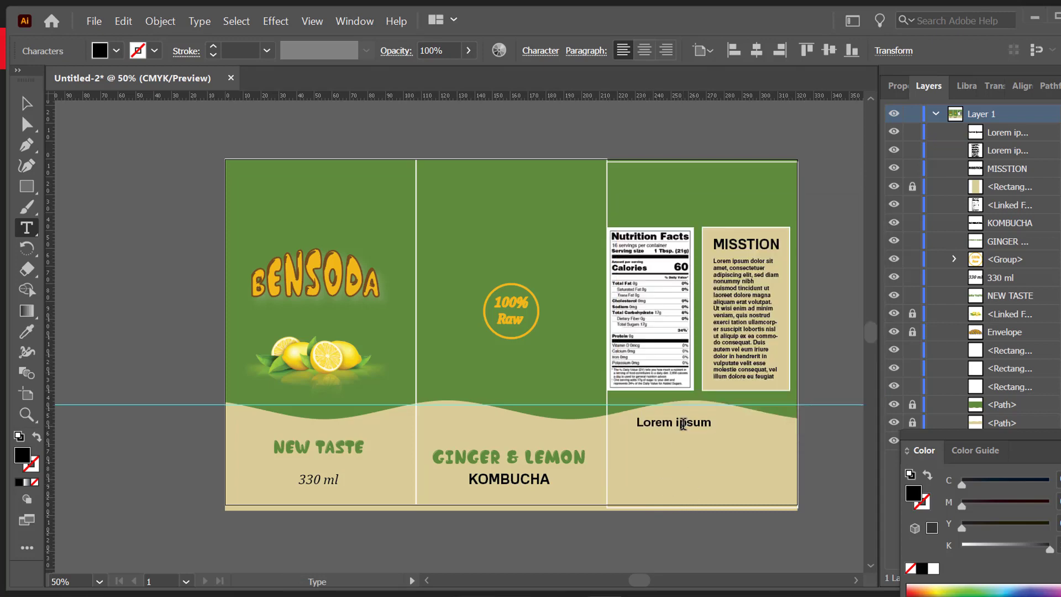
{"action": "key", "text": "ctrl+a"}
{"action": "key", "text": "ctrl+v"}
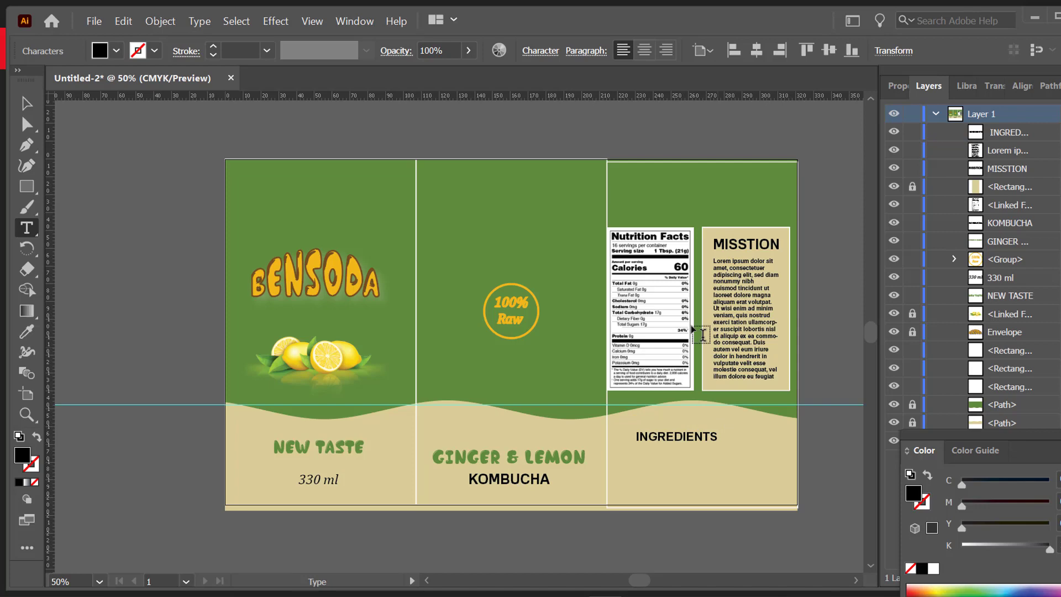
- Correct the spelling of the MISSTION heading to MISSION
{"action": "left_click", "coordinate": [755, 242]}
{"action": "key", "text": "BackSpace"}
{"action": "left_click", "coordinate": [27, 103]}
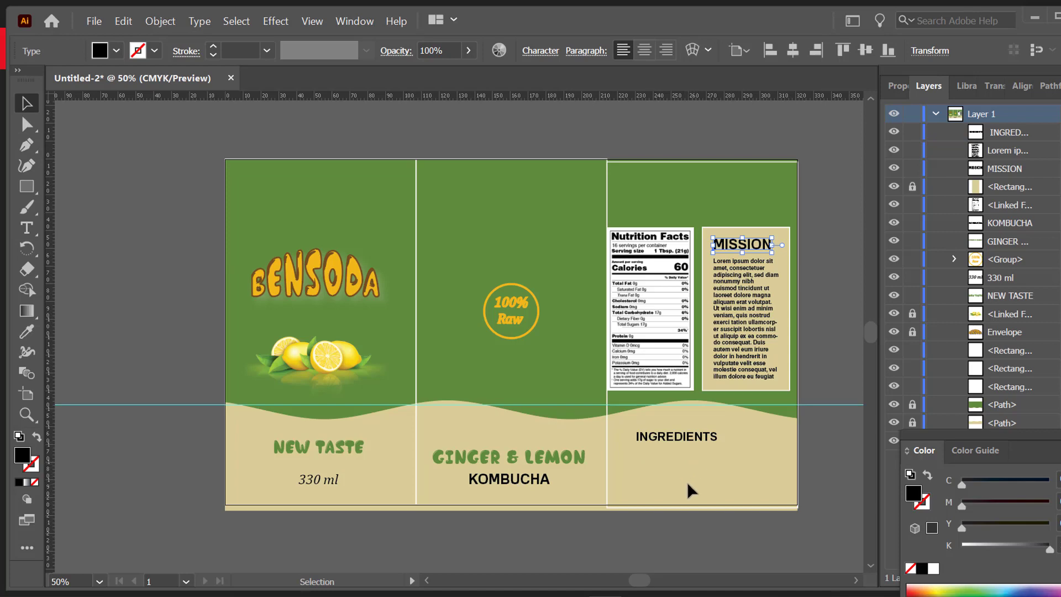
- Draw a placeholder text area below the INGREDIENTS heading and set its font size to 10 pt
{"action": "key", "text": "t"}
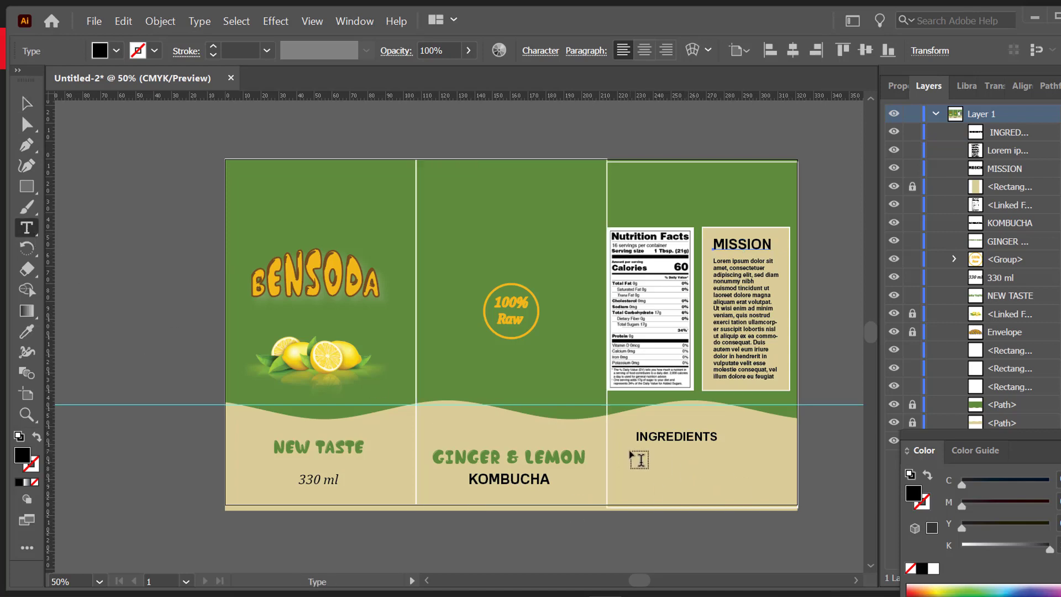
{"action": "left_click_drag", "start_coordinate": [625, 449], "coordinate": [764, 492]}
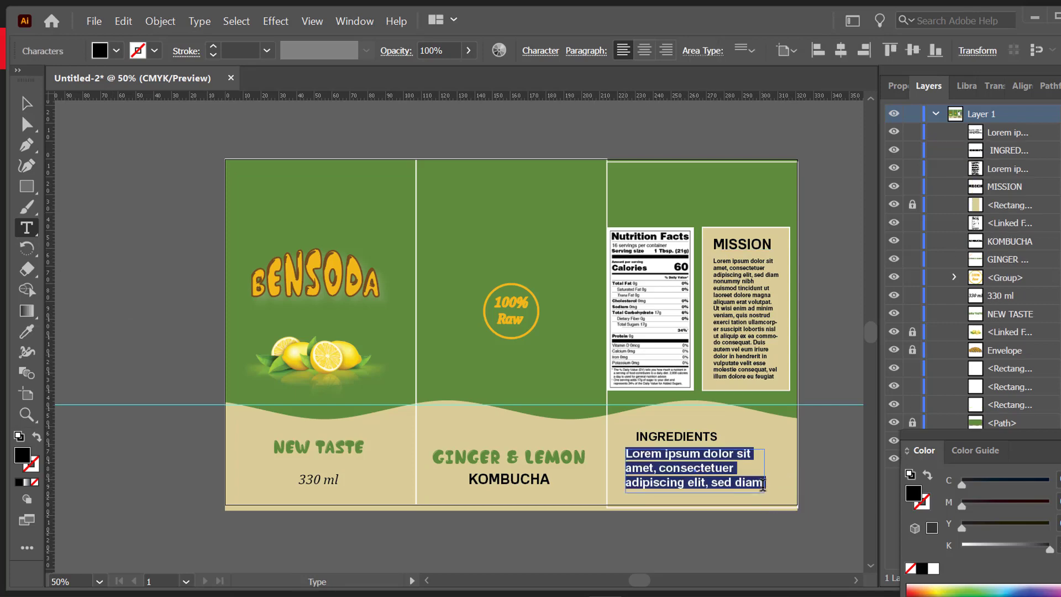
{"action": "left_click", "coordinate": [540, 50]}
{"action": "left_click", "coordinate": [441, 130]}
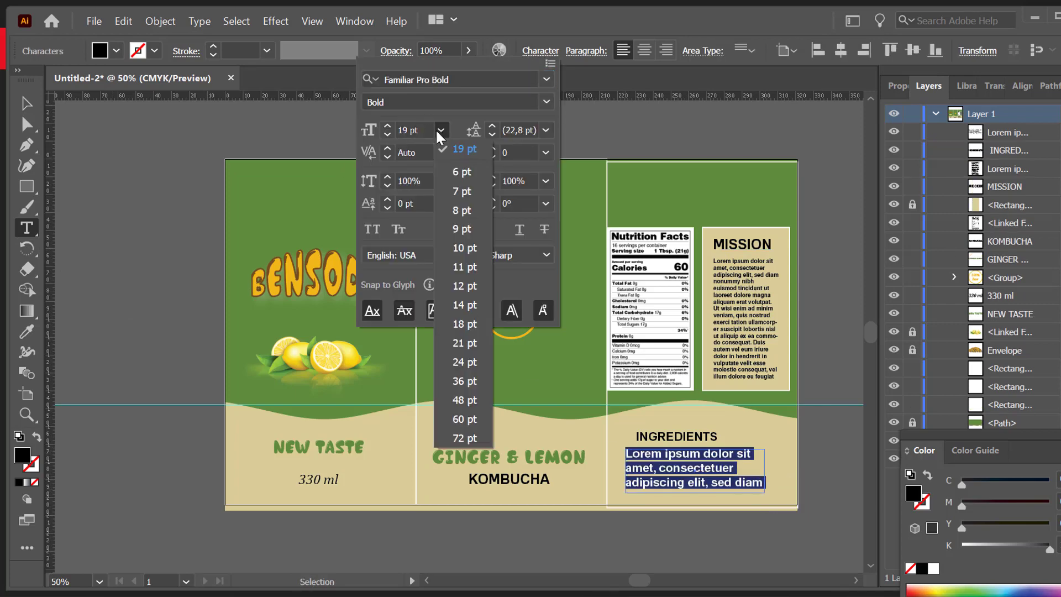
{"action": "left_click", "coordinate": [464, 241]}
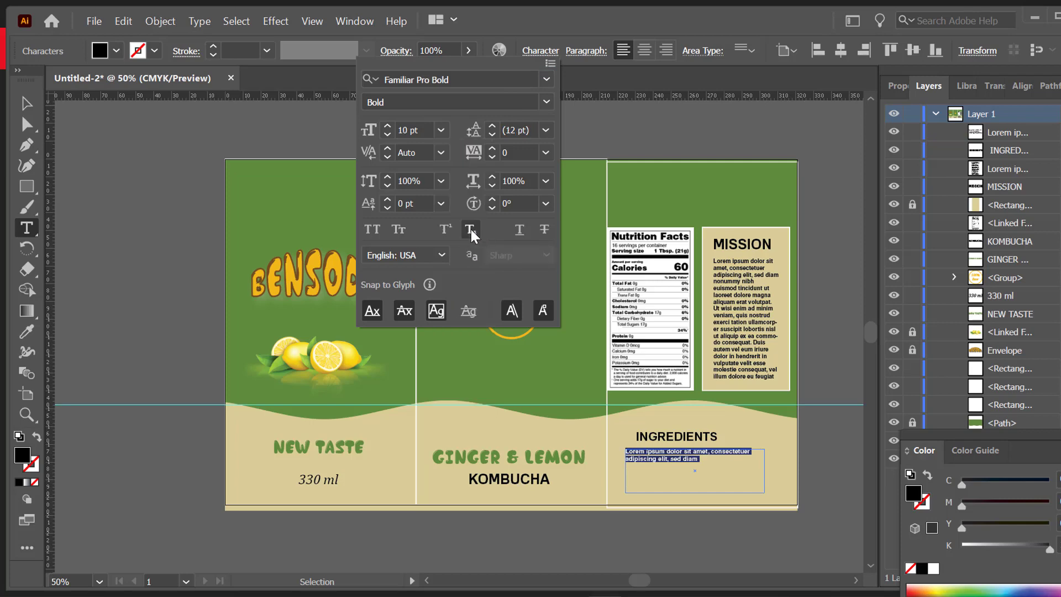
{"action": "left_click", "coordinate": [27, 103]}
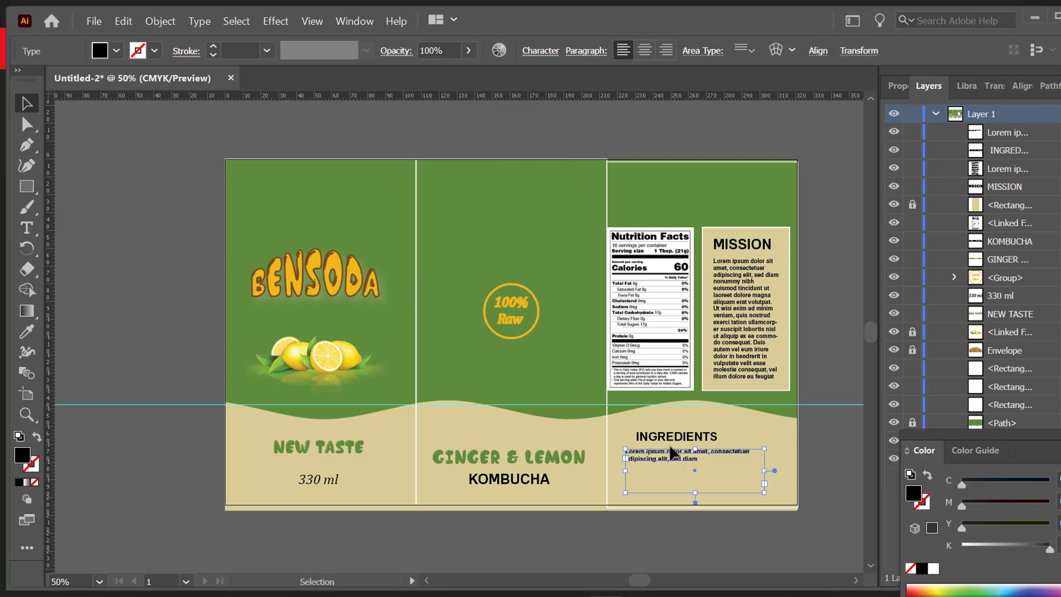
- Delete the partly filled text box and draw a new placeholder text area below the INGREDIENTS heading
{"action": "key", "text": "Delete"}
{"action": "left_click", "coordinate": [27, 227]}
{"action": "left_click_drag", "start_coordinate": [625, 455], "coordinate": [766, 490]}
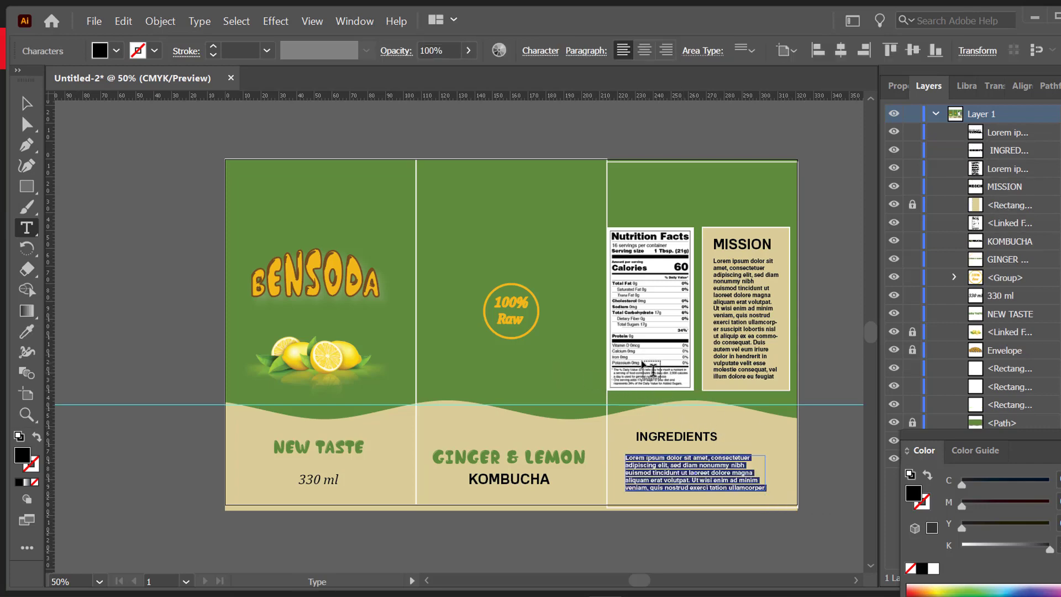
{"action": "key", "text": "Escape"}
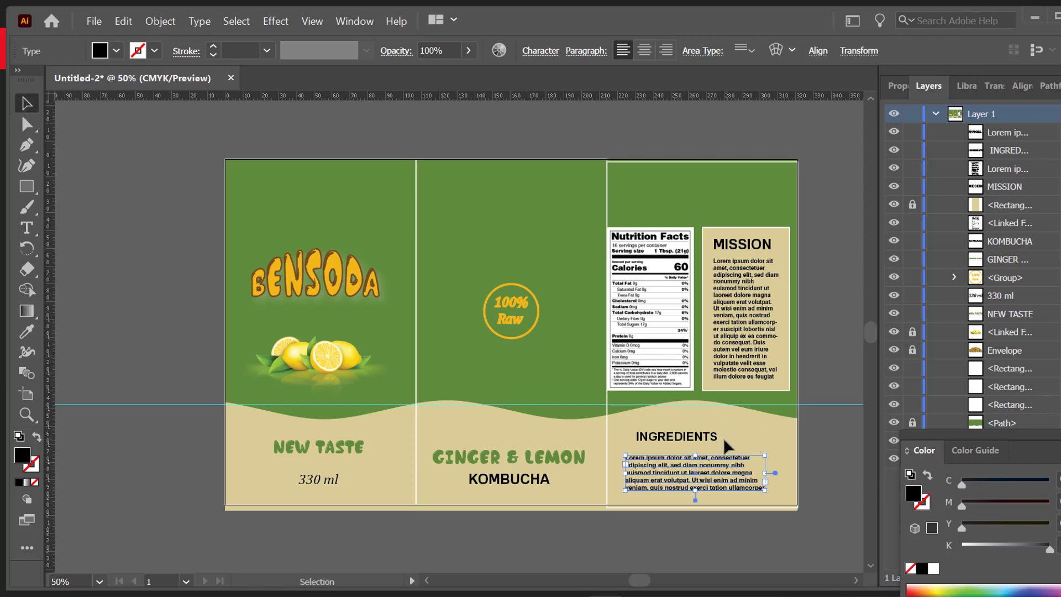
- Centre the INGREDIENTS heading horizontally over its placeholder paragraph and deselect both
{"action": "left_click", "coordinate": [712, 437], "text": "shift"}
{"action": "left_click", "coordinate": [1021, 85]}
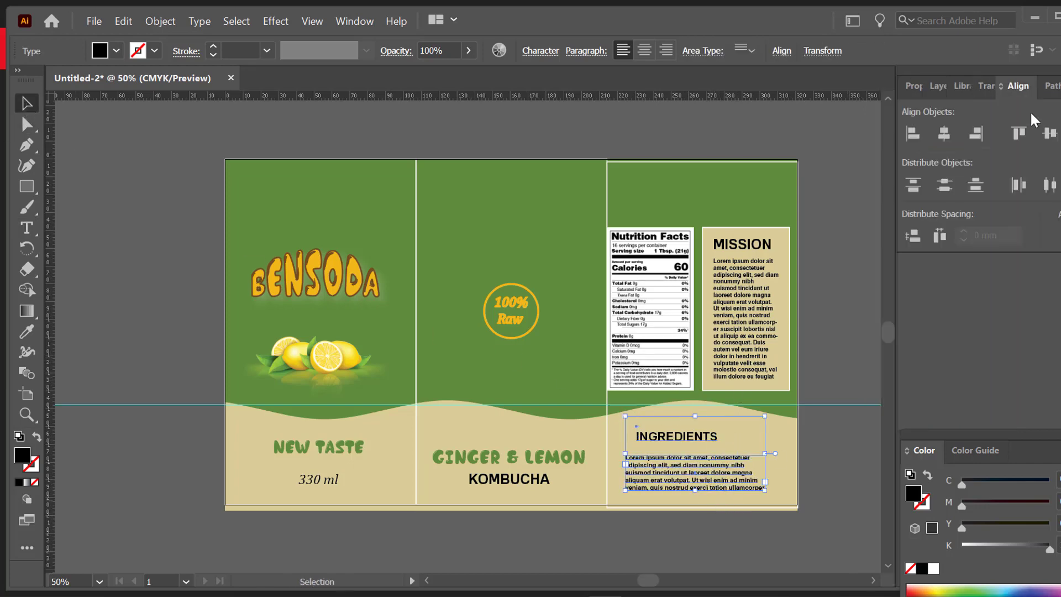
{"action": "left_click", "coordinate": [1049, 134]}
{"action": "key", "text": "ctrl+z"}
{"action": "left_click", "coordinate": [1049, 185]}
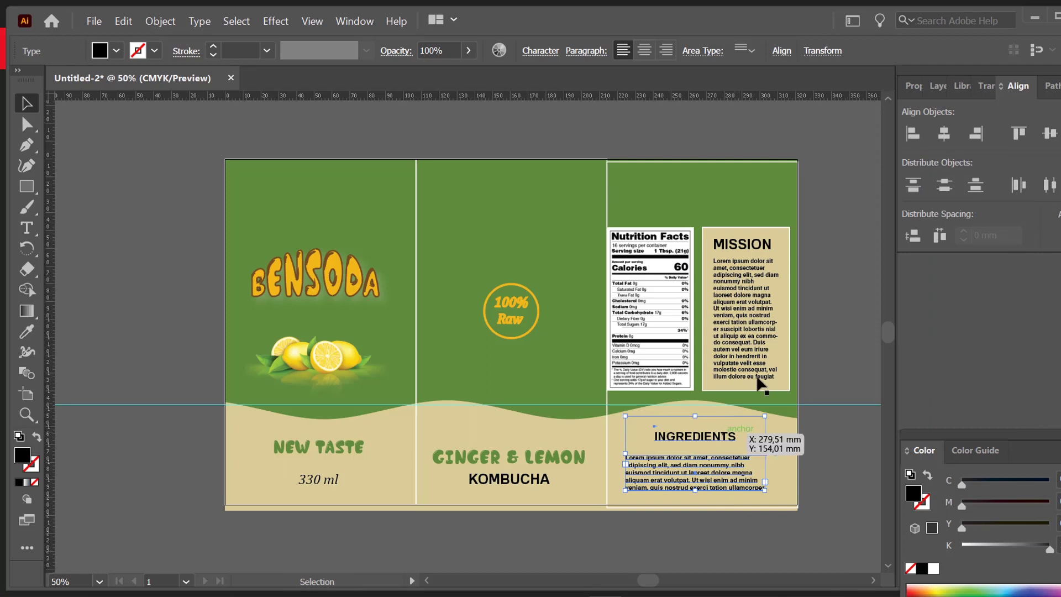
{"action": "left_click", "coordinate": [139, 201]}
- Move the INGREDIENTS heading down closer to its paragraph and centre it horizontally over the text again
{"action": "left_click_drag", "start_coordinate": [714, 442], "coordinate": [706, 441]}
{"action": "left_click", "coordinate": [718, 464]}
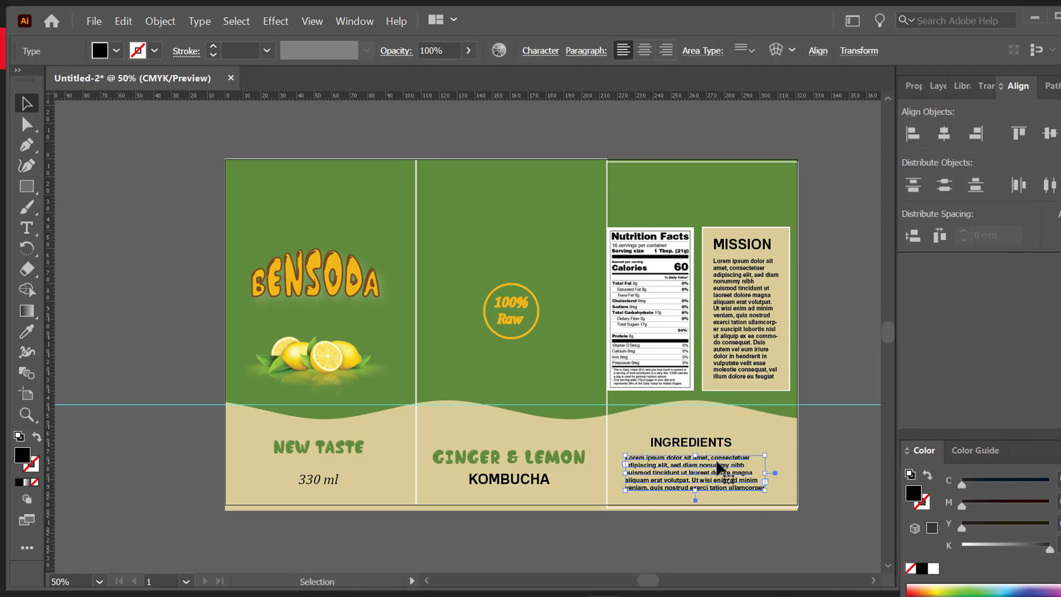
{"action": "left_click", "coordinate": [705, 435], "text": "shift"}
{"action": "left_click", "coordinate": [1049, 133]}
{"action": "left_click", "coordinate": [1051, 184]}
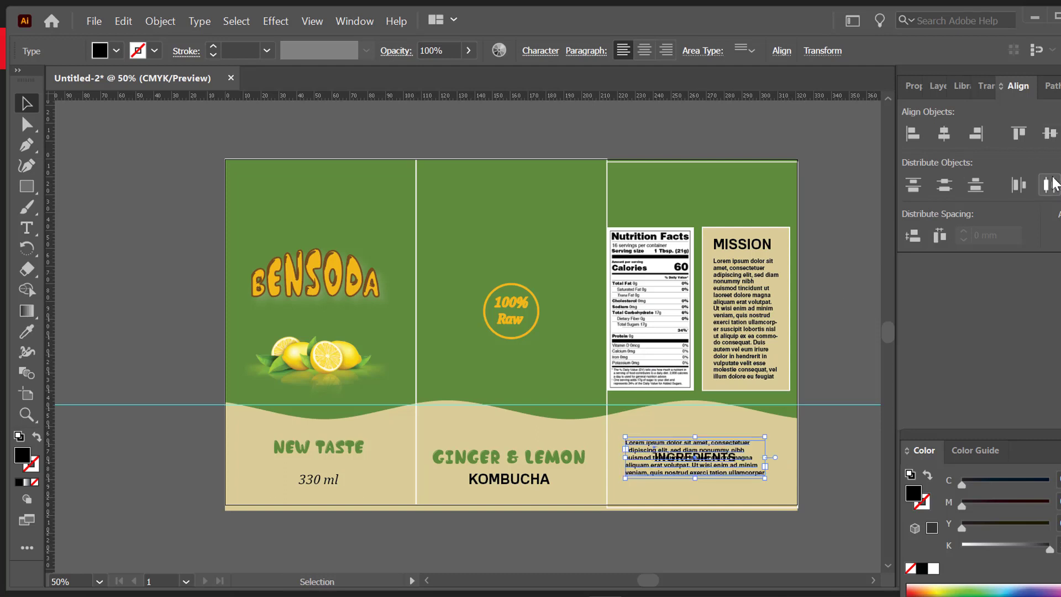
{"action": "key", "text": "ctrl+z"}
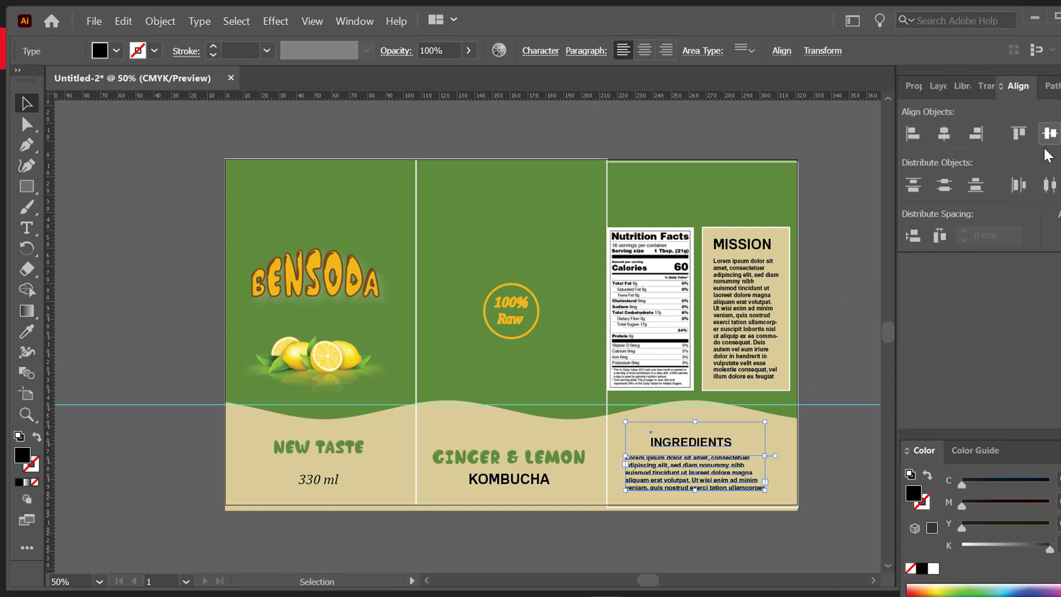
{"action": "key", "text": "ctrl+z"}
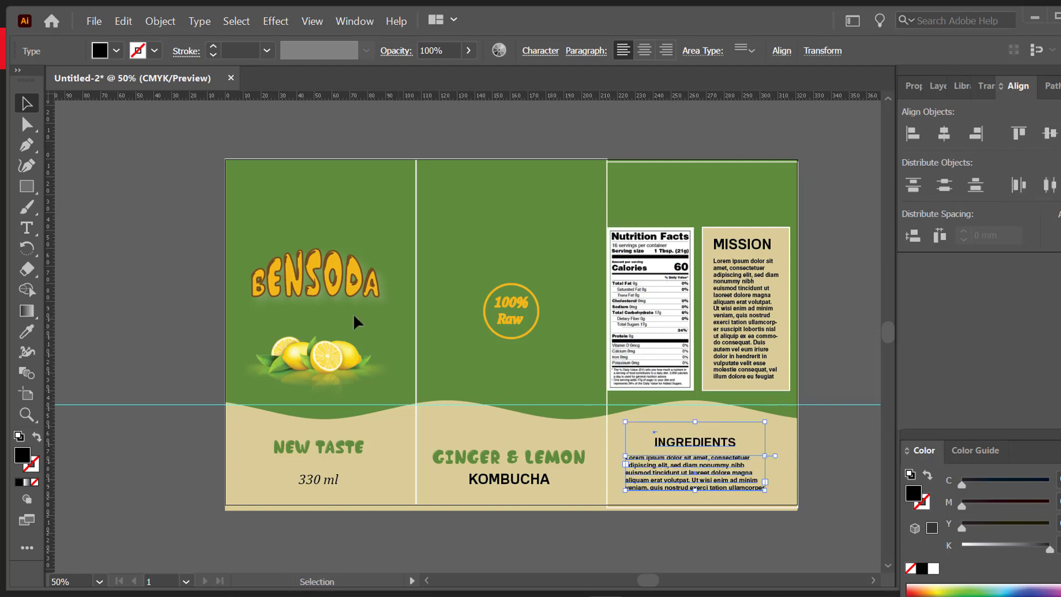
{"action": "left_click", "coordinate": [151, 320]}
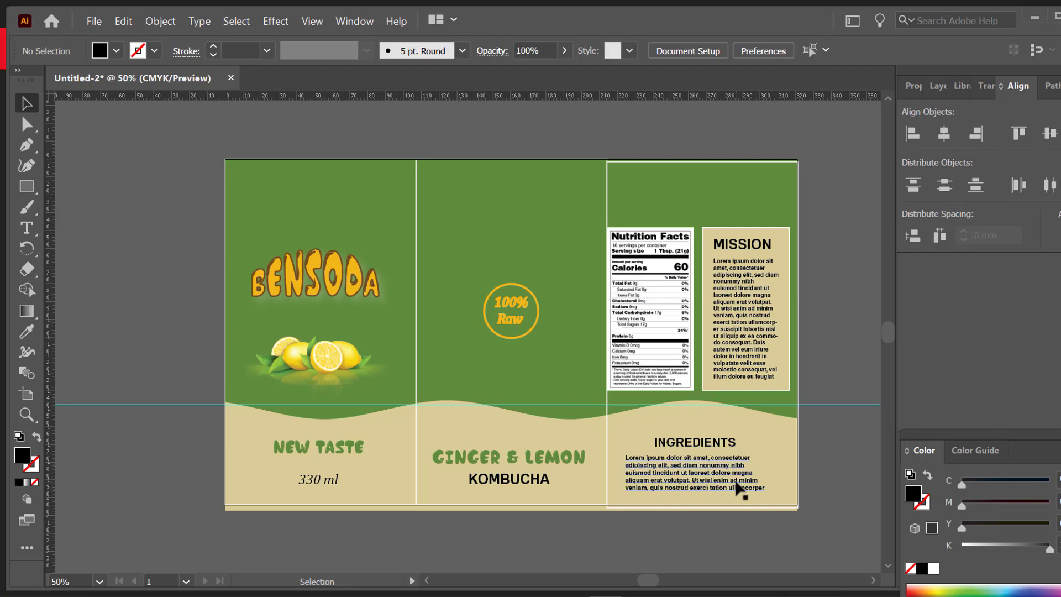
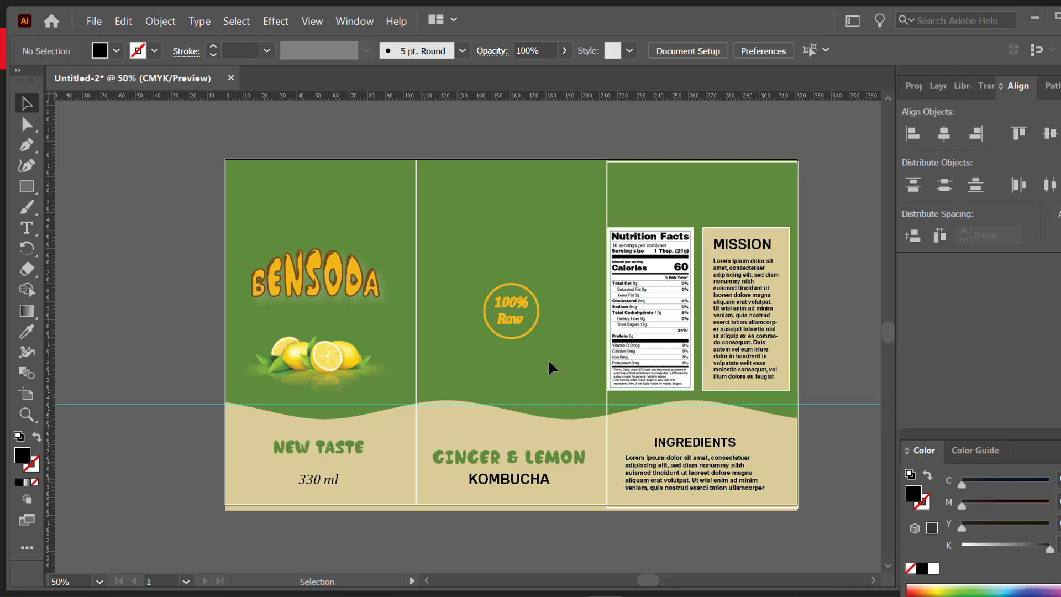
- Move the 100% Raw badge up into the upper part of the middle panel
{"action": "left_click", "coordinate": [513, 317]}
{"action": "left_click_drag", "start_coordinate": [513, 317], "coordinate": [505, 240]}
- Set the fill of the KOMBUCHA text to the palette's yellow, #F2B705
{"action": "left_click", "coordinate": [529, 485]}
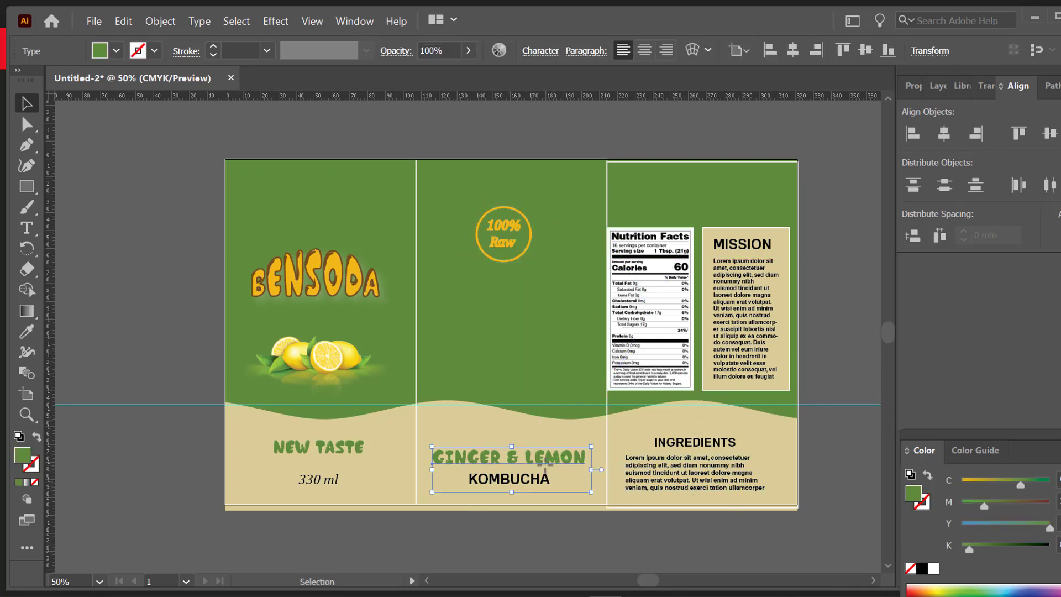
{"action": "left_click", "coordinate": [528, 482]}
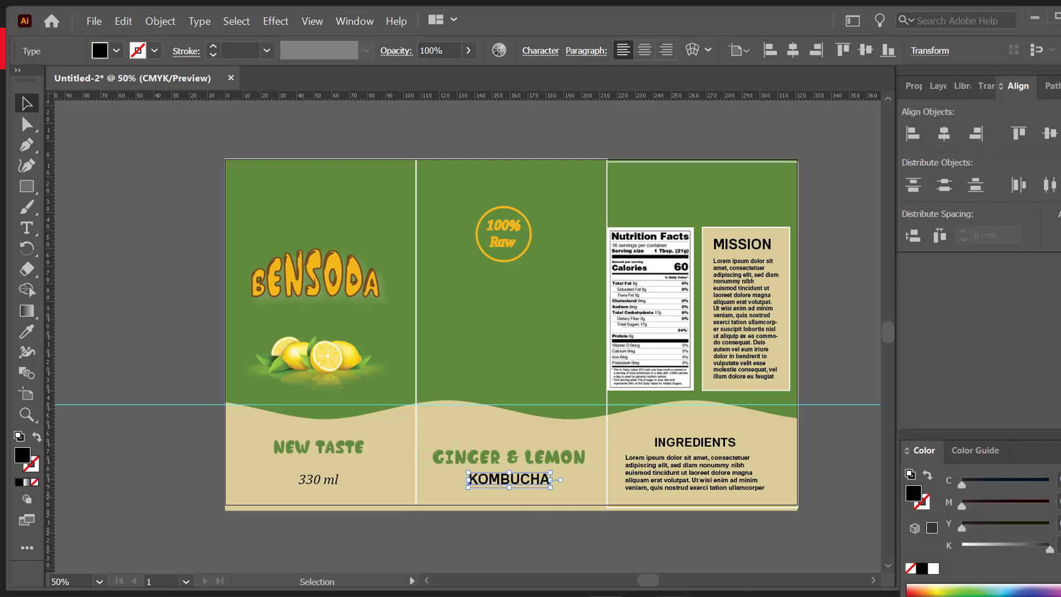
{"action": "key", "text": "alt+Tab"}
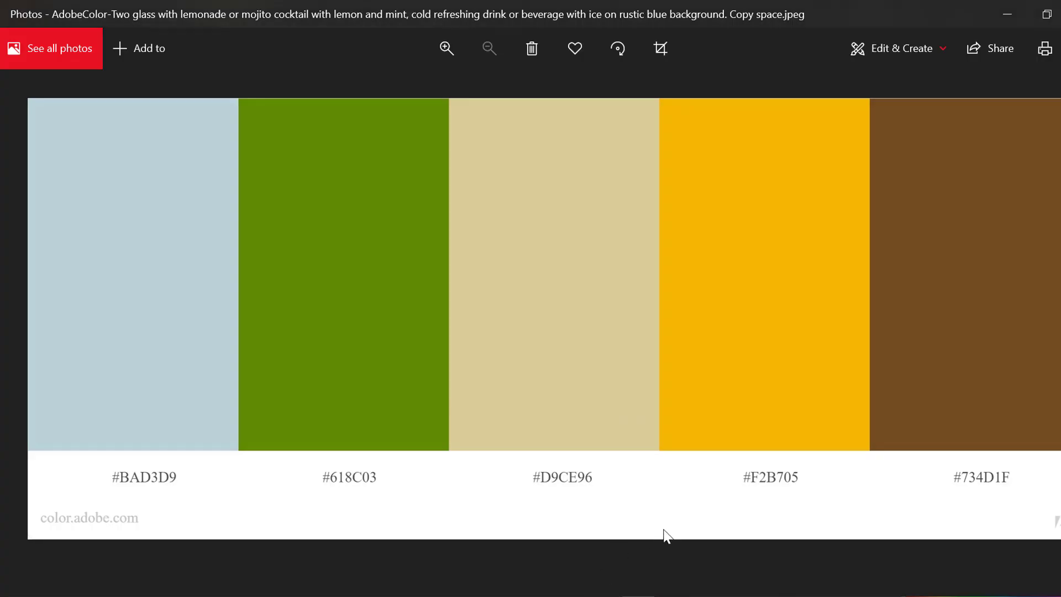
{"action": "key", "text": "alt+Tab"}
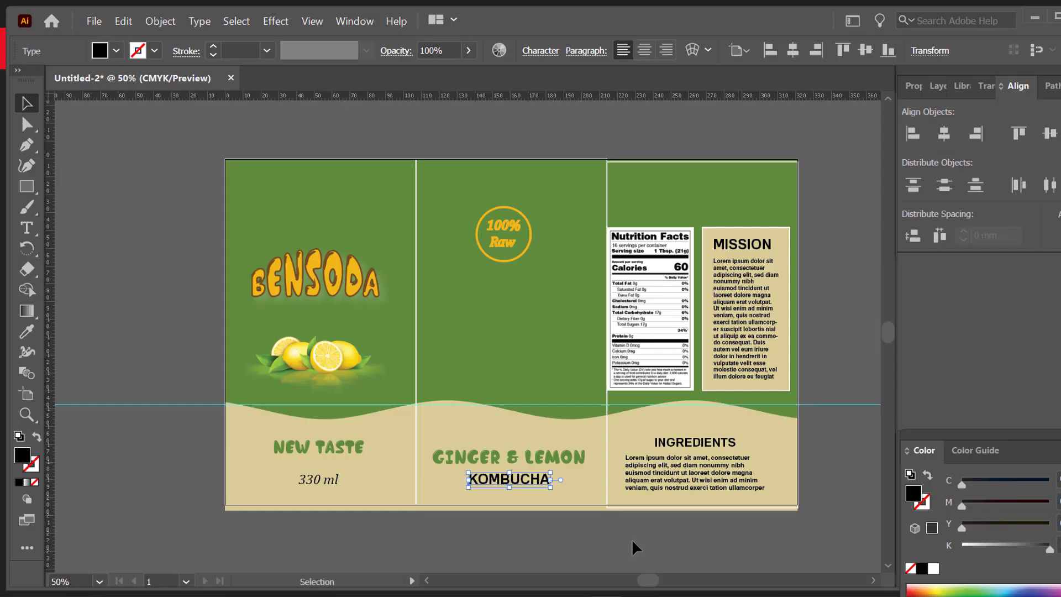
{"action": "double_click", "coordinate": [22, 455]}
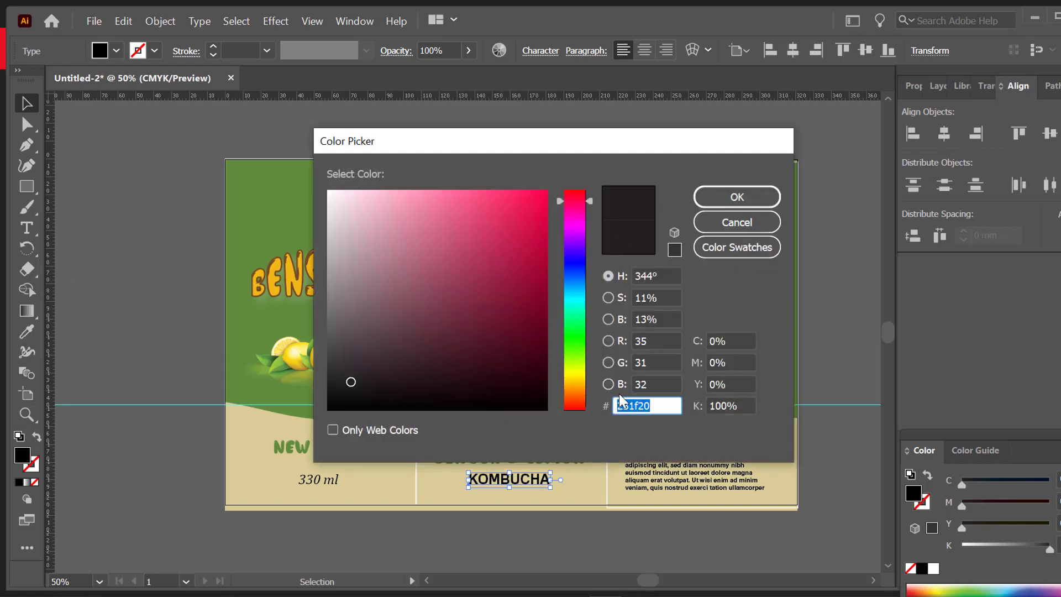
{"action": "type", "text": "F2B705"}
{"action": "key", "text": "Return"}
- Recolour the GINGER & LEMON heading with the same yellow fill, #F2B705
{"action": "left_click", "coordinate": [531, 455]}
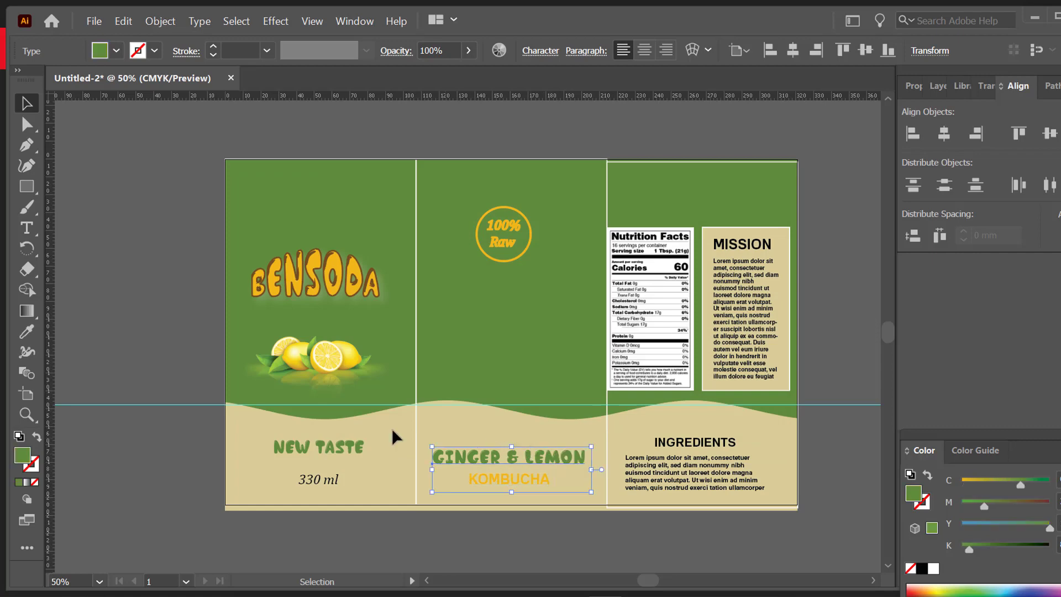
{"action": "double_click", "coordinate": [23, 457]}
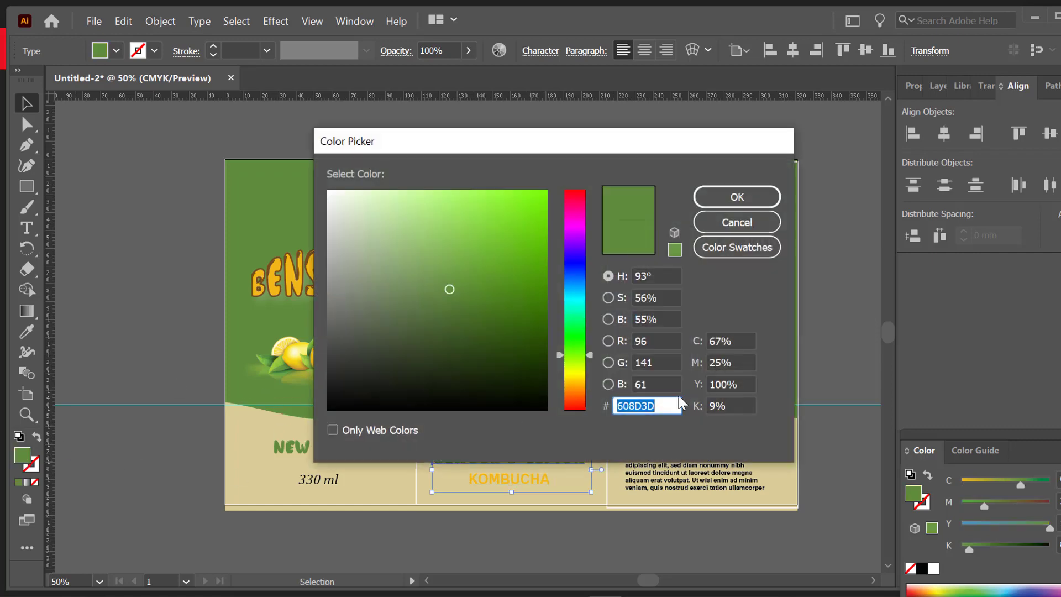
{"action": "type", "text": "F"}
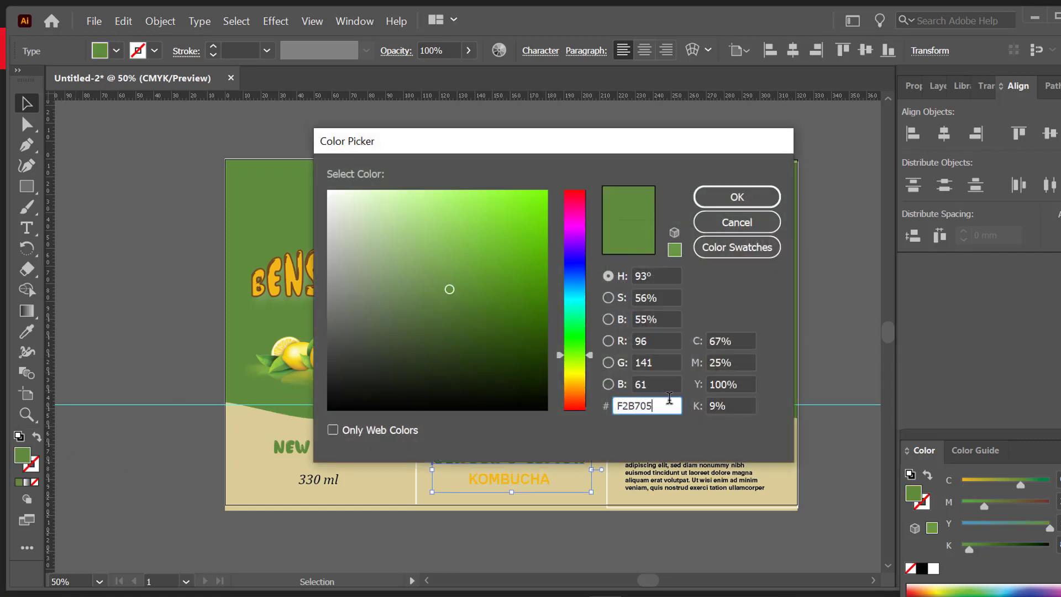
{"action": "type", "text": "2B705"}
{"action": "key", "text": "Return"}
- Select the GINGER & LEMON and KOMBUCHA texts together and group them
{"action": "mouse_move", "coordinate": [509, 478]}
{"action": "left_mouse_down"}
{"action": "mouse_move", "coordinate": [522, 449]}
{"action": "mouse_move", "coordinate": [508, 477]}
{"action": "left_mouse_up"}
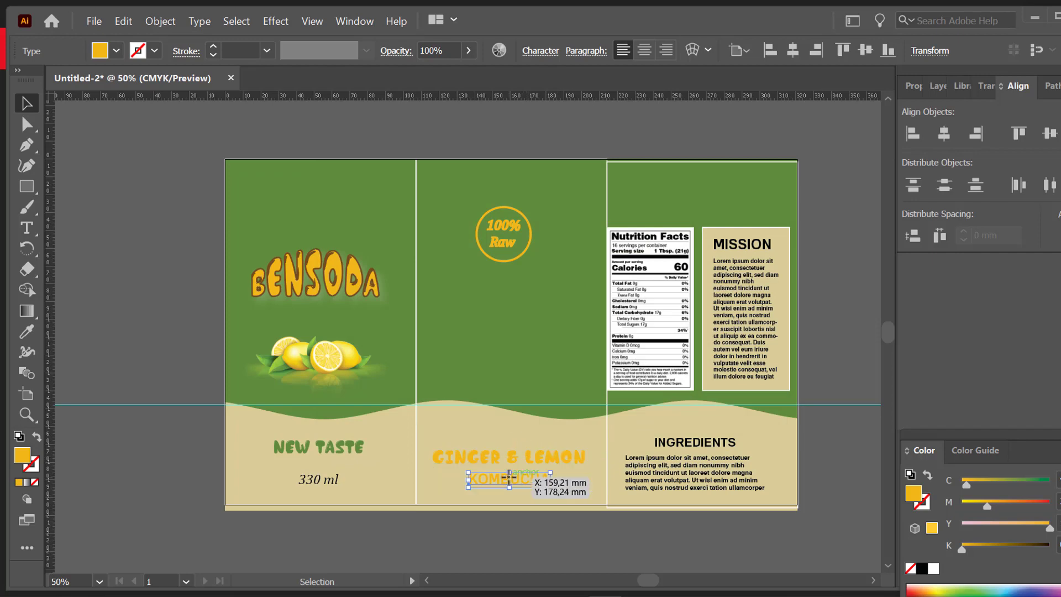
{"action": "left_click", "coordinate": [526, 456]}
{"action": "right_click", "coordinate": [526, 456]}
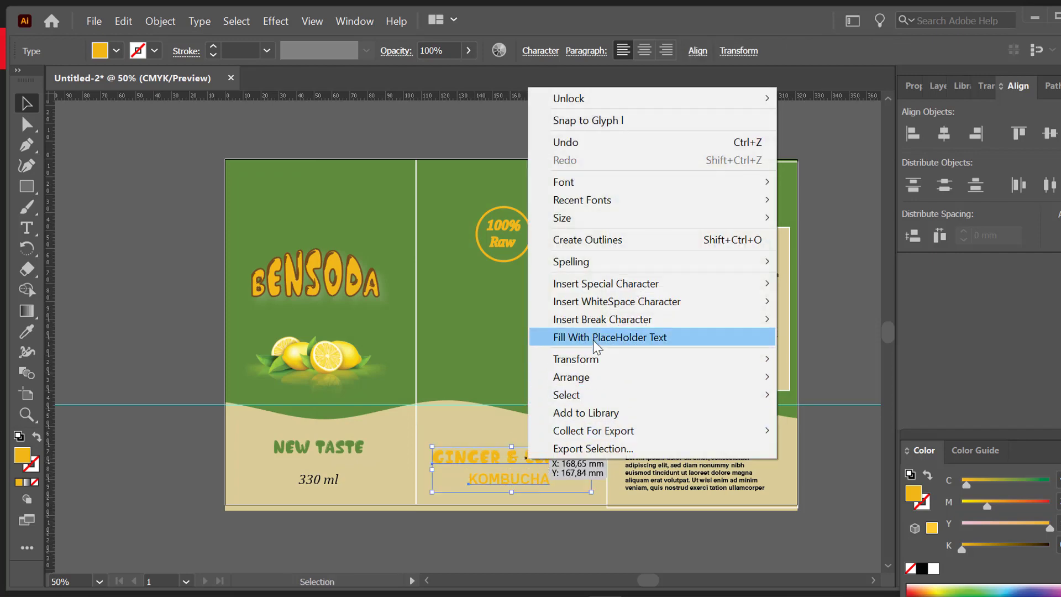
{"action": "left_click", "coordinate": [160, 21]}
{"action": "left_click", "coordinate": [210, 67]}
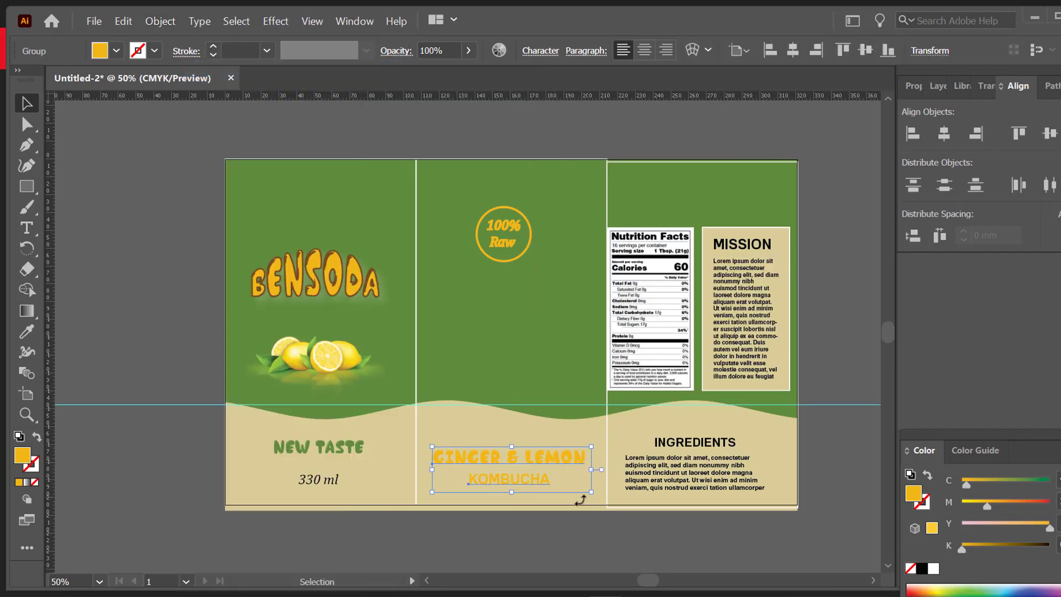
- Move the grouped GINGER & LEMON KOMBUCHA text onto the green area above the wave and place the 100% Raw badge just above it
{"action": "left_click_drag", "start_coordinate": [503, 463], "coordinate": [505, 359]}
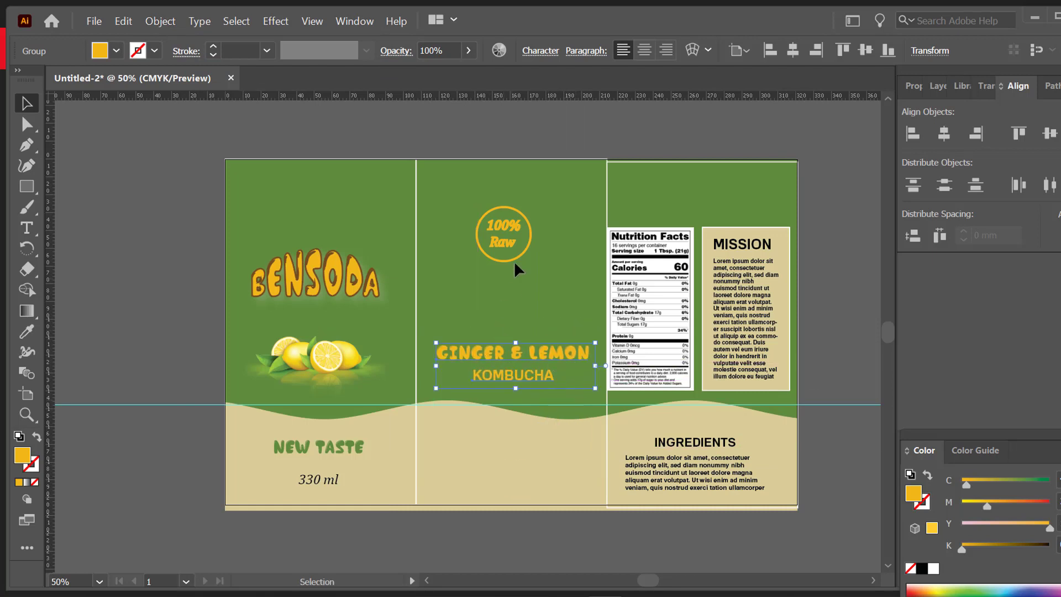
{"action": "left_click_drag", "start_coordinate": [514, 261], "coordinate": [522, 296]}
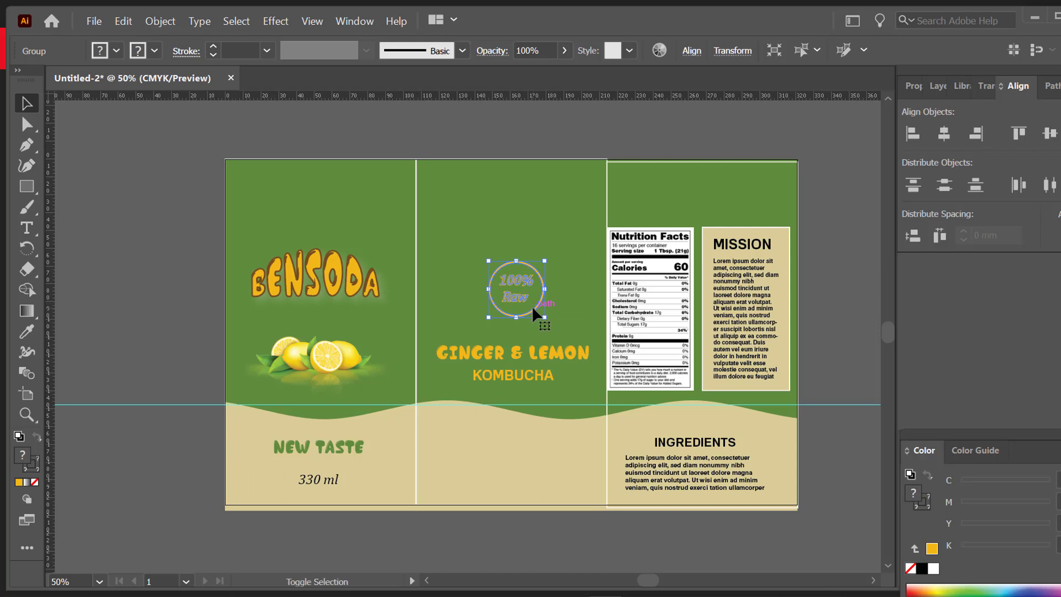
- Try to vertically centre the 100% Raw badge and the grouped text on each other, undo it and deselect
{"action": "left_click", "coordinate": [517, 359], "text": "shift"}
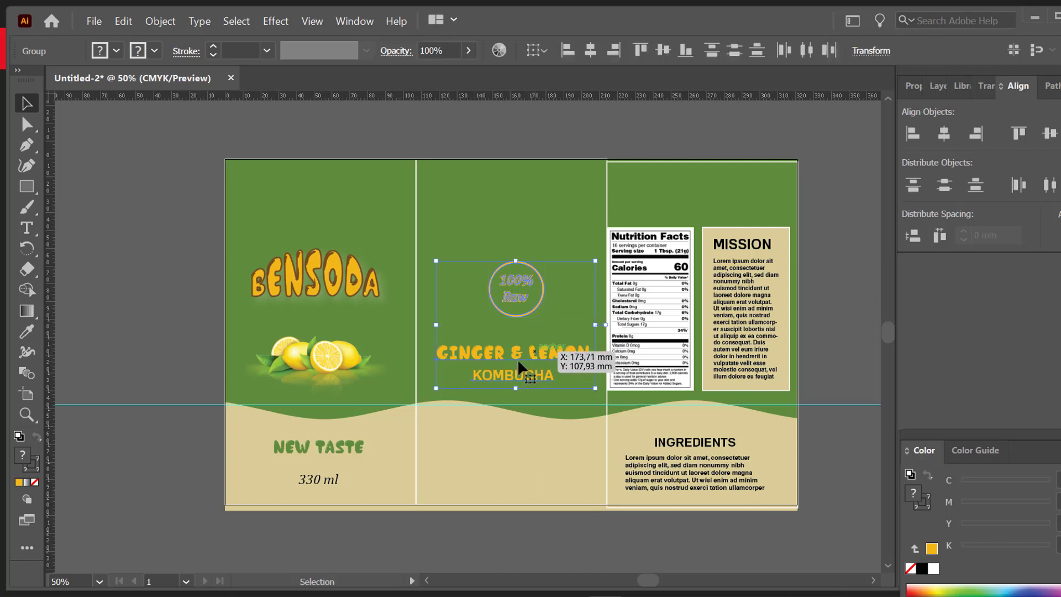
{"action": "left_click", "coordinate": [1050, 133]}
{"action": "key", "text": "ctrl+z"}
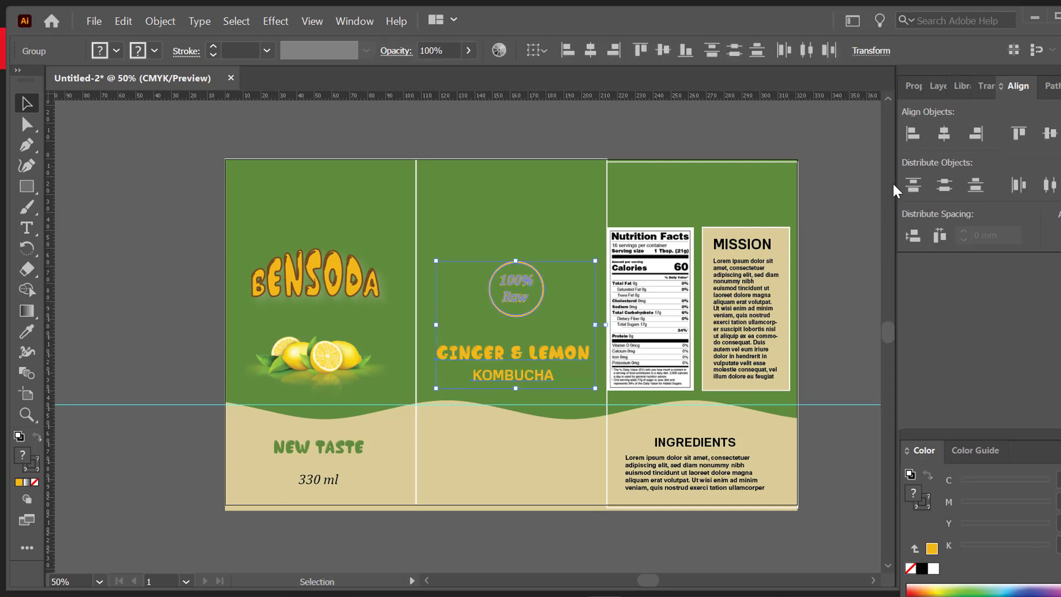
{"action": "left_click", "coordinate": [500, 452]}
- Place the barcode image on the beige area of the middle panel
{"action": "left_click", "coordinate": [94, 21]}
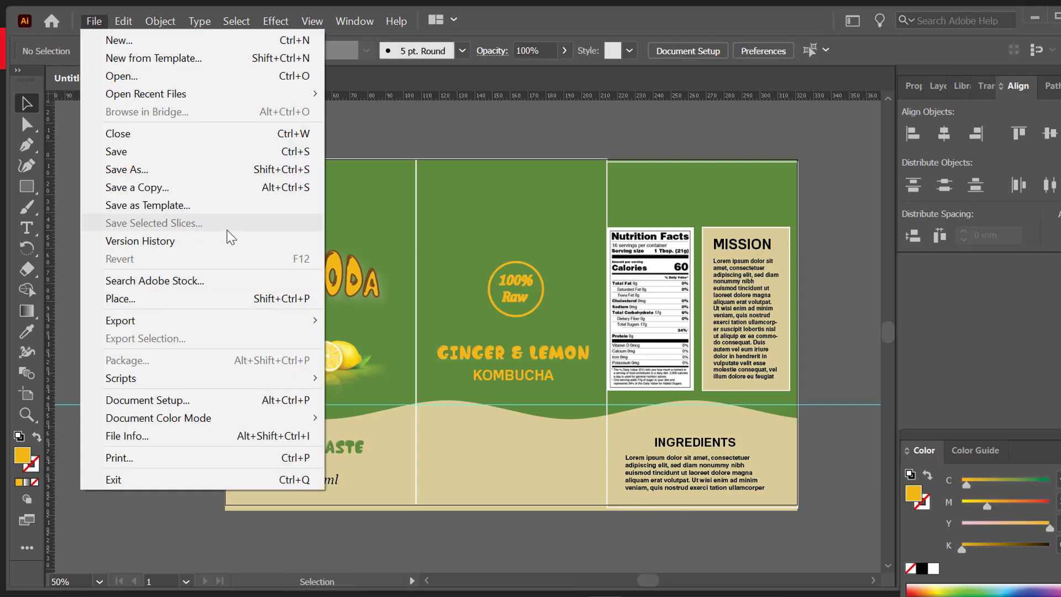
{"action": "left_click", "coordinate": [142, 299]}
{"action": "double_click", "coordinate": [325, 174]}
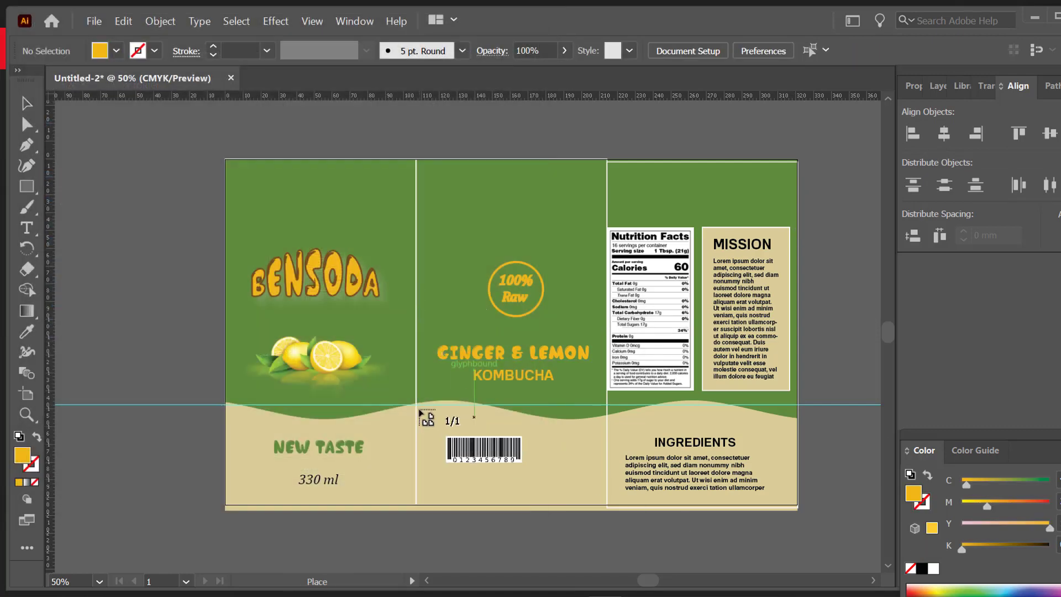
{"action": "left_click", "coordinate": [433, 416]}
- Scale the barcode down to fit the beige area of the middle panel and position it below KOMBUCHA
{"action": "key", "text": "ctrl+minus"}
{"action": "key", "text": "ctrl+minus"}
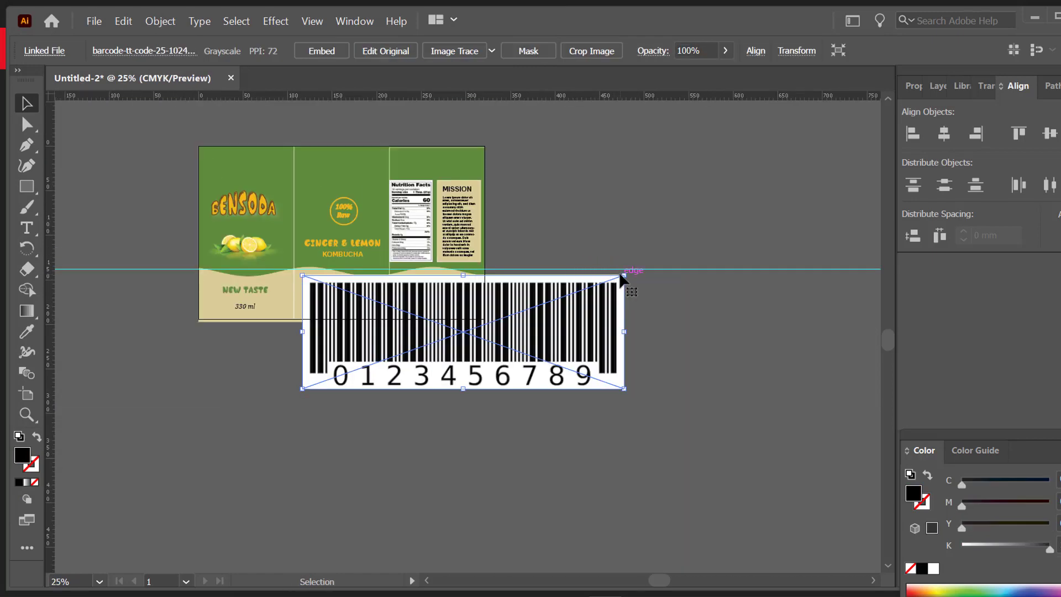
{"action": "left_click_drag", "start_coordinate": [628, 276], "coordinate": [345, 311]}
{"action": "left_click_drag", "start_coordinate": [345, 310], "coordinate": [347, 311]}
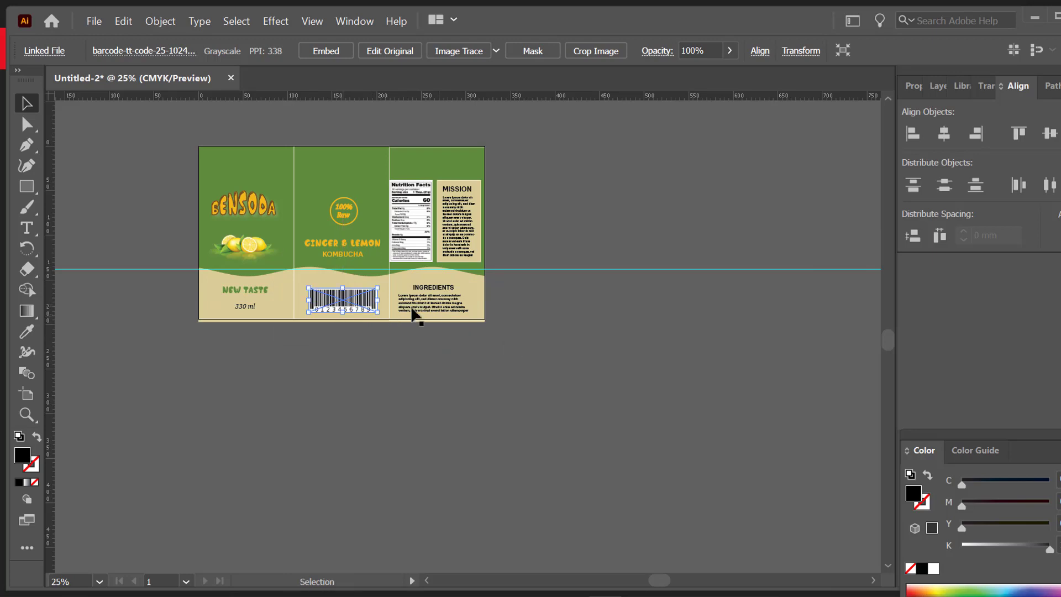
- Centre the barcode horizontally with the middle panel's outline rectangle and deselect both
{"action": "key", "text": "ctrl+equal"}
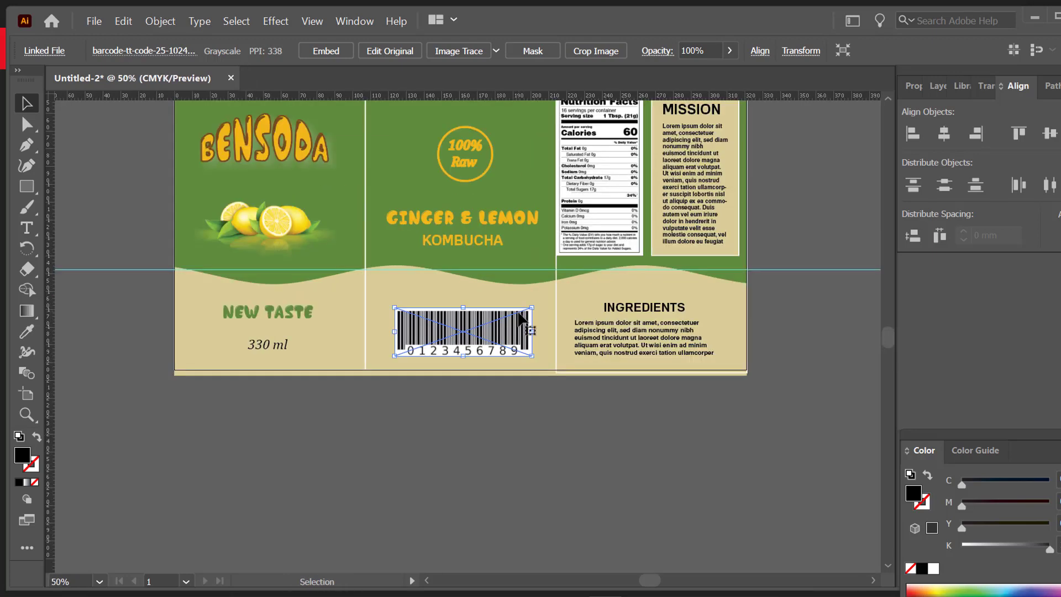
{"action": "left_click", "coordinate": [393, 241]}
{"action": "left_click", "coordinate": [472, 340], "text": "shift"}
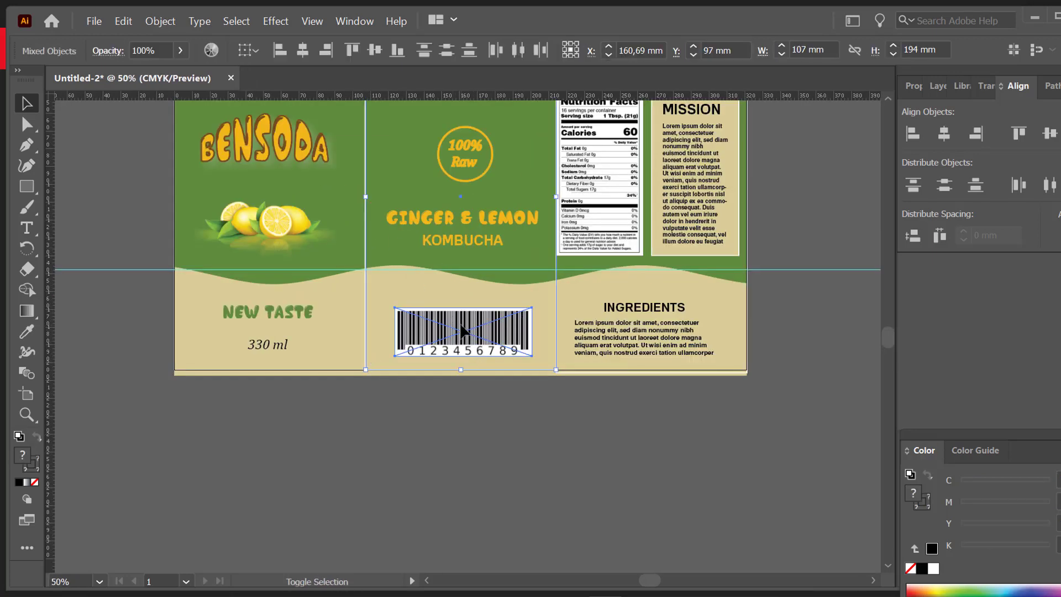
{"action": "left_click", "coordinate": [366, 265], "text": "shift"}
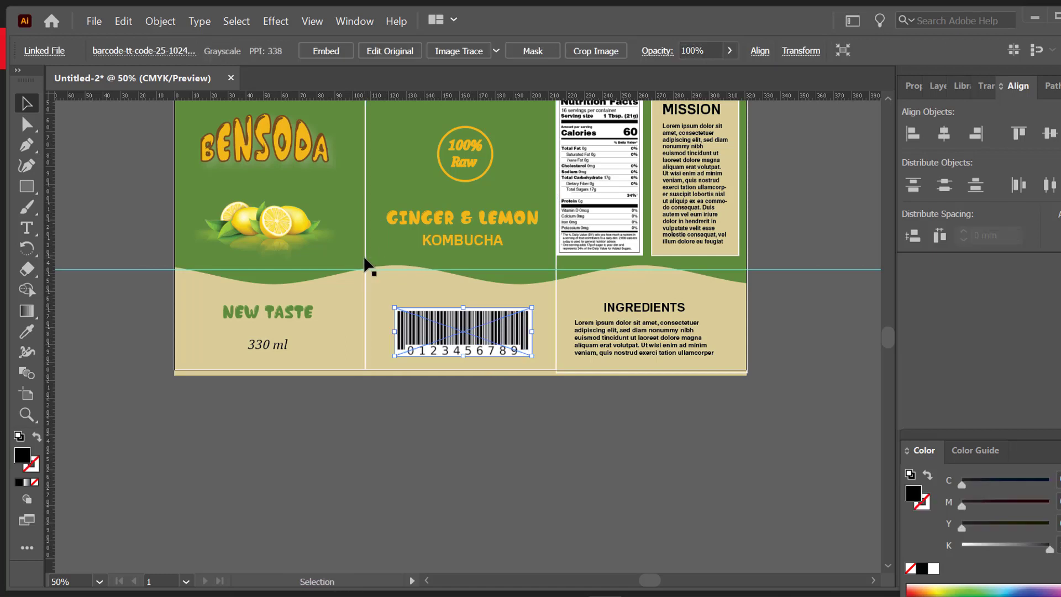
{"action": "left_click", "coordinate": [366, 258]}
{"action": "left_click", "coordinate": [366, 258]}
{"action": "left_click", "coordinate": [436, 319], "text": "shift"}
{"action": "left_click", "coordinate": [944, 136]}
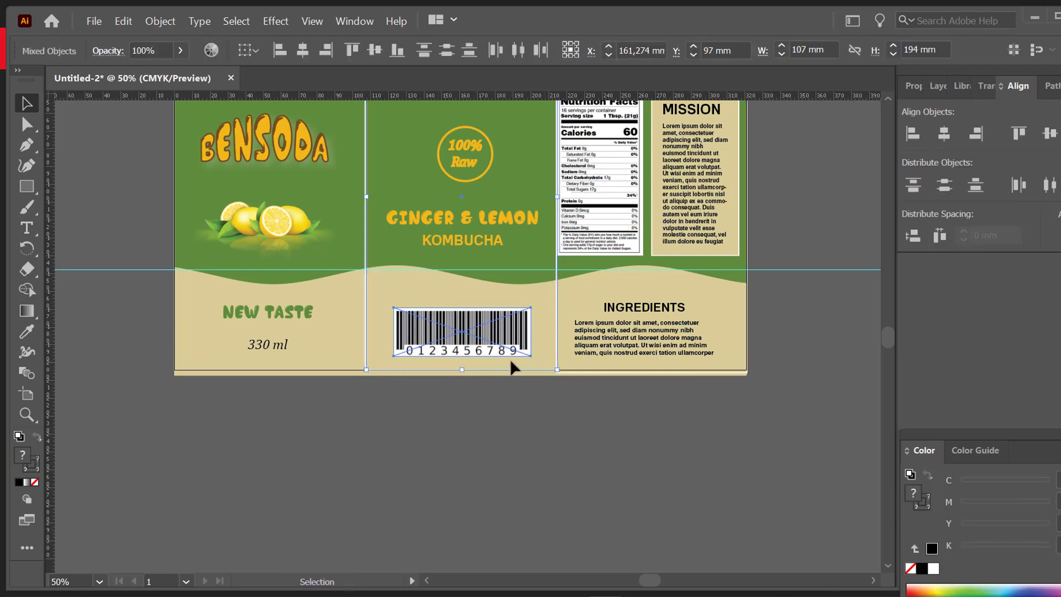
{"action": "scroll", "coordinate": [511, 366], "scroll_direction": "up", "scroll_amount": 3}
{"action": "left_click", "coordinate": [813, 307]}
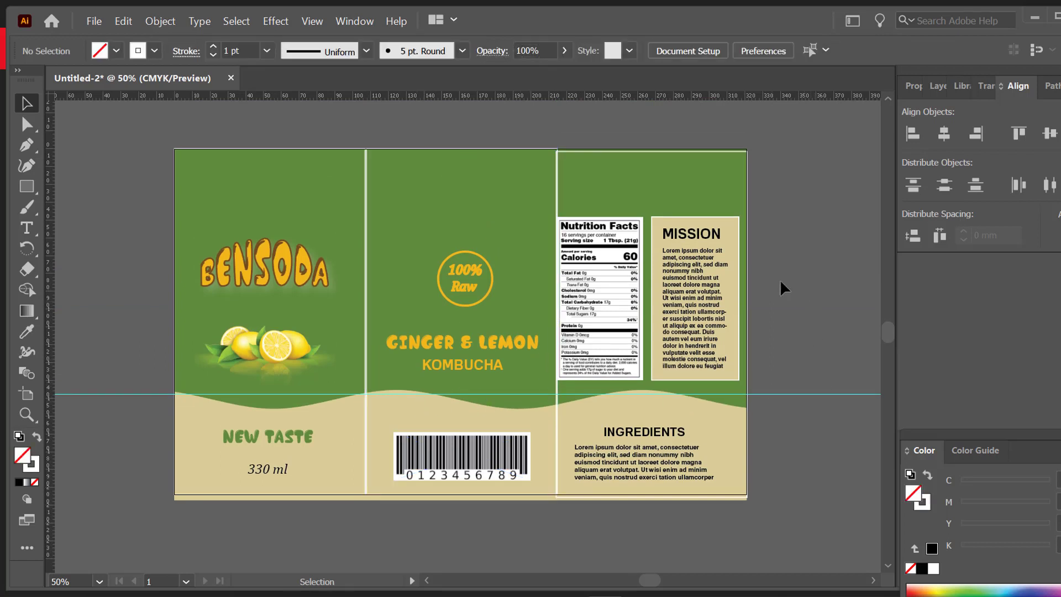
- Delete the white outline rectangles that divide the label into three panels
{"action": "left_click", "coordinate": [364, 186]}
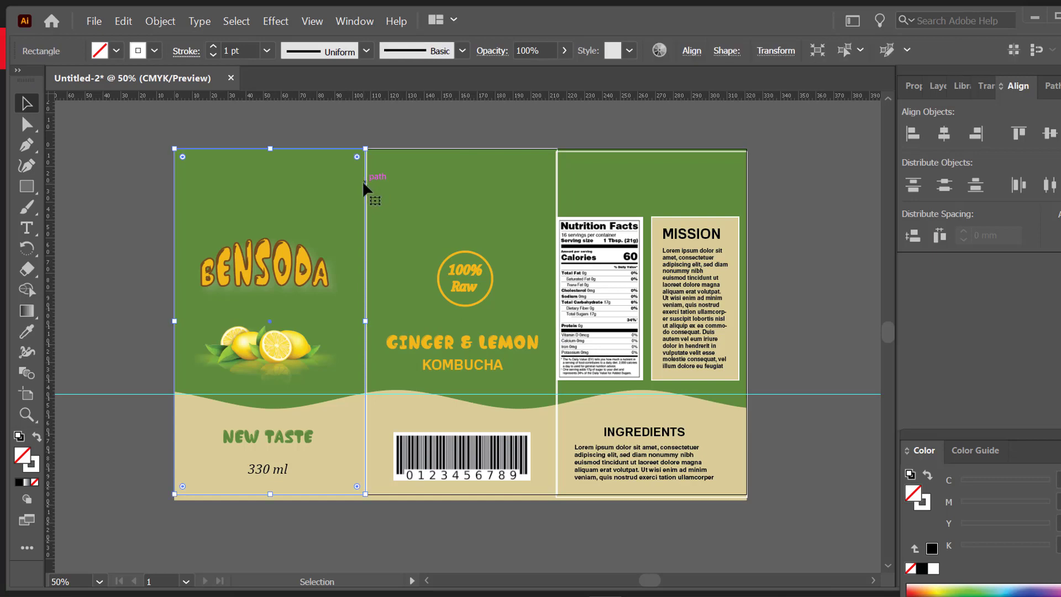
{"action": "key", "text": "Delete"}
{"action": "left_click", "coordinate": [366, 185]}
{"action": "key", "text": "Delete"}
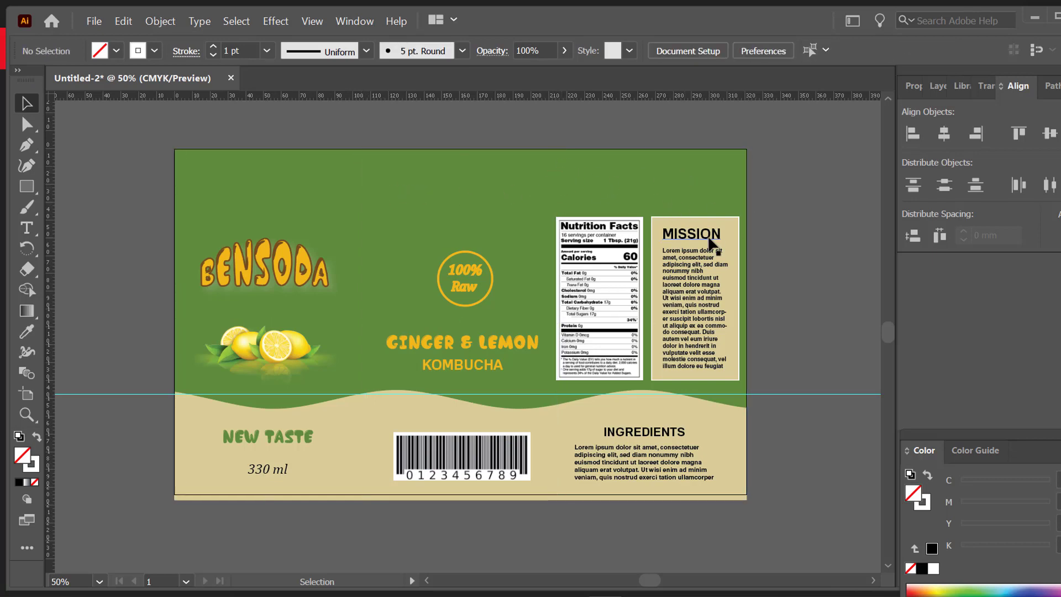
- Group the MISSION heading with its placeholder paragraph and deselect them
{"action": "left_click", "coordinate": [711, 248]}
{"action": "right_click", "coordinate": [702, 301]}
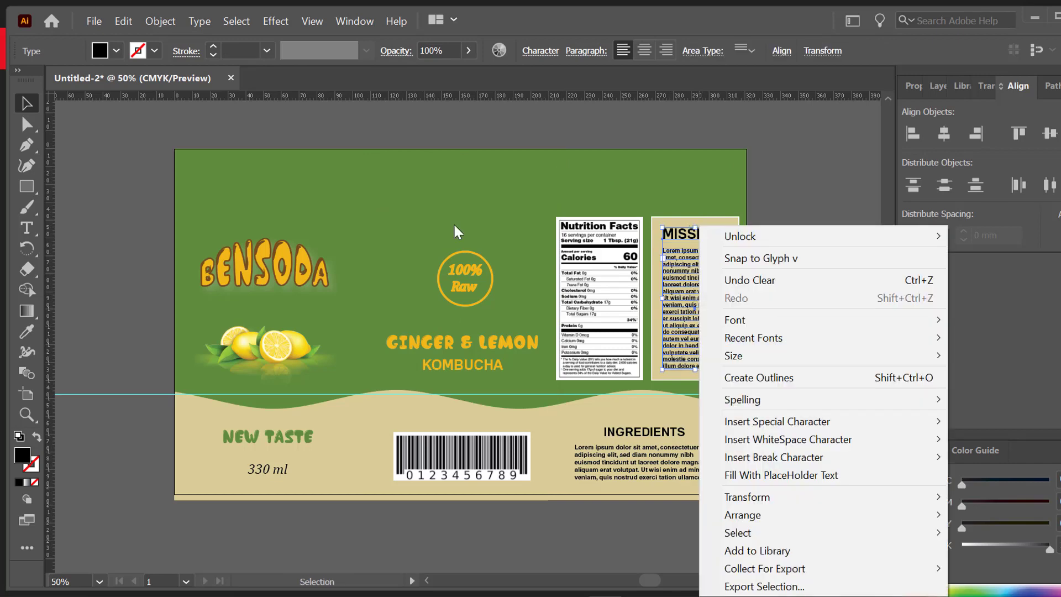
{"action": "left_click", "coordinate": [157, 27]}
{"action": "left_click", "coordinate": [189, 71]}
{"action": "left_click", "coordinate": [660, 291]}
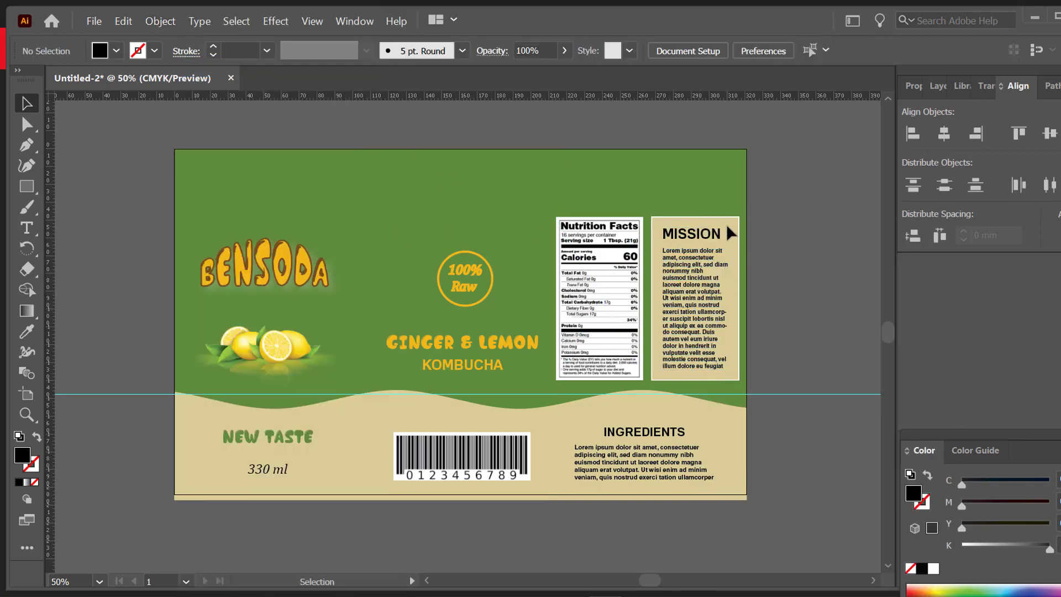
- Unlock the beige rectangle behind the MISSION text and start a Drop Shadow effect on it
{"action": "left_click", "coordinate": [938, 86]}
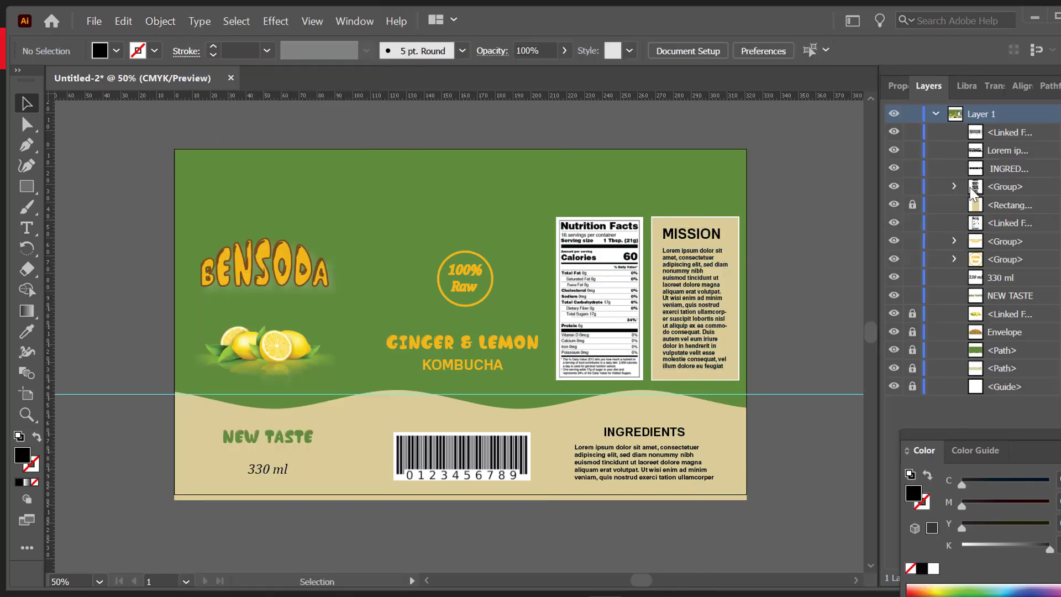
{"action": "left_click", "coordinate": [688, 221]}
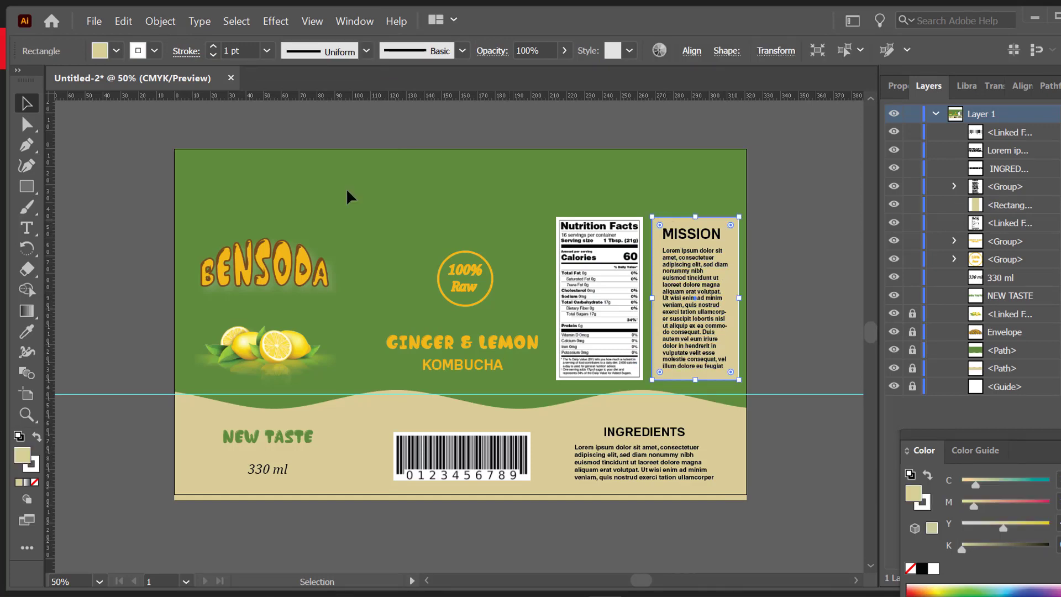
{"action": "left_click", "coordinate": [282, 21]}
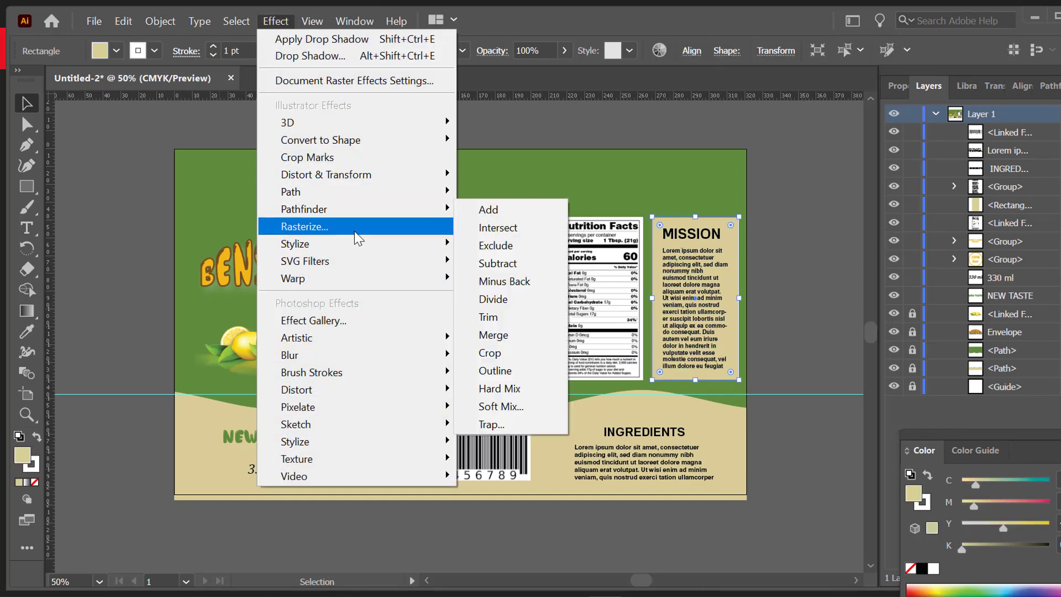
{"action": "mouse_move", "coordinate": [365, 245]}
{"action": "left_click", "coordinate": [496, 242]}
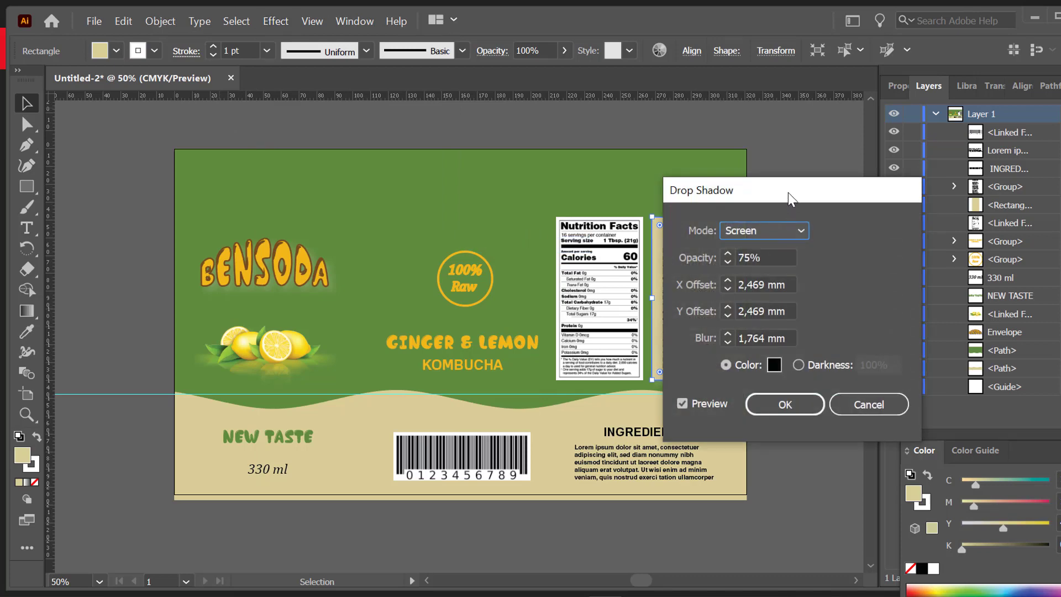
- Try the shadow in Multiply mode, apply it in Screen mode at 75% opacity, and deselect the rectangle
{"action": "left_click_drag", "start_coordinate": [792, 199], "coordinate": [889, 191]}
{"action": "left_click", "coordinate": [898, 225]}
{"action": "left_click", "coordinate": [879, 262]}
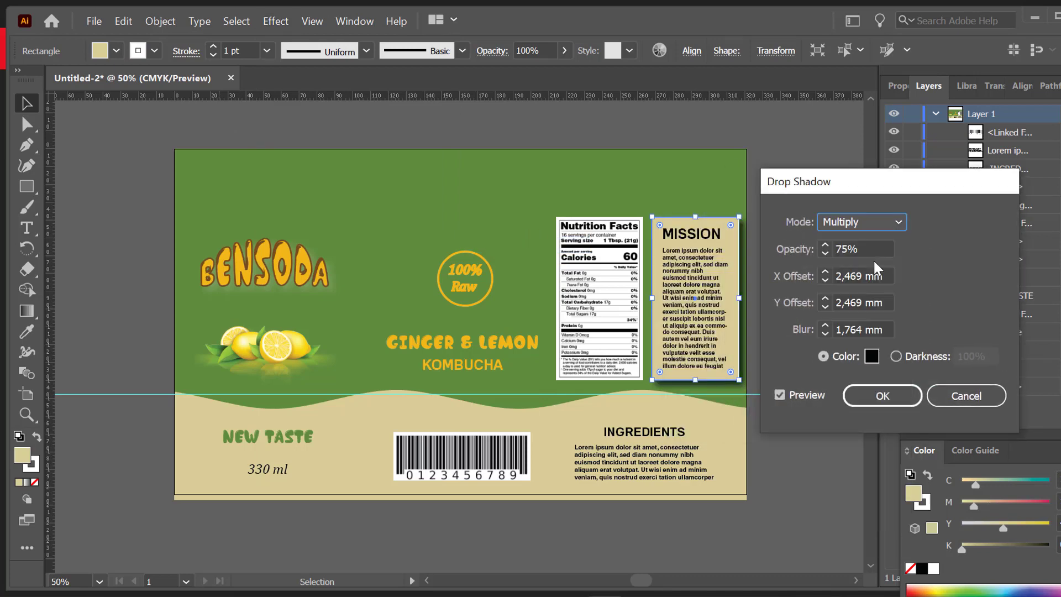
{"action": "left_click", "coordinate": [898, 222]}
{"action": "left_click", "coordinate": [869, 287]}
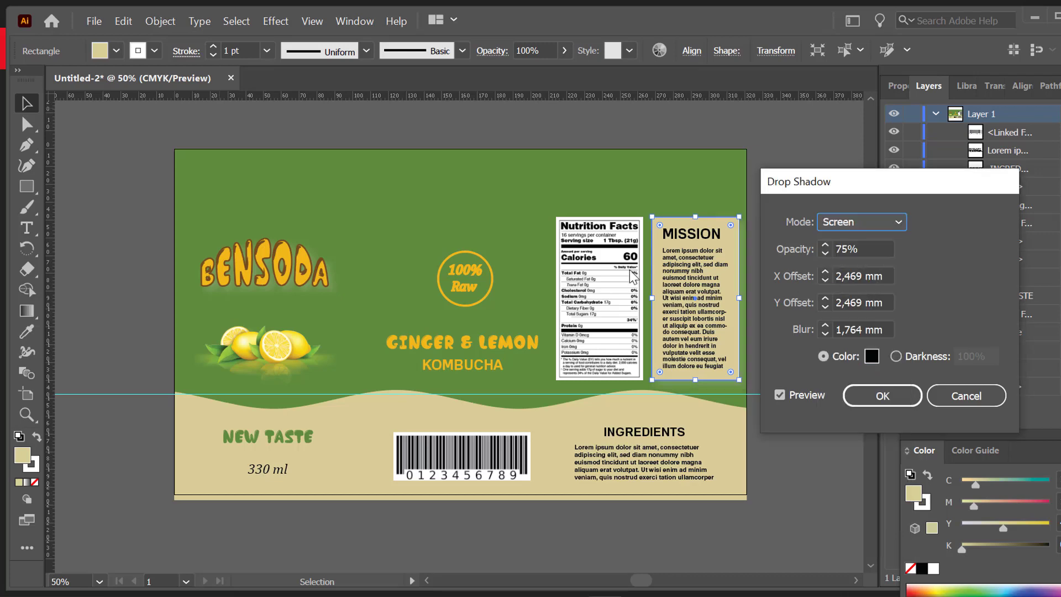
{"action": "left_click", "coordinate": [882, 395]}
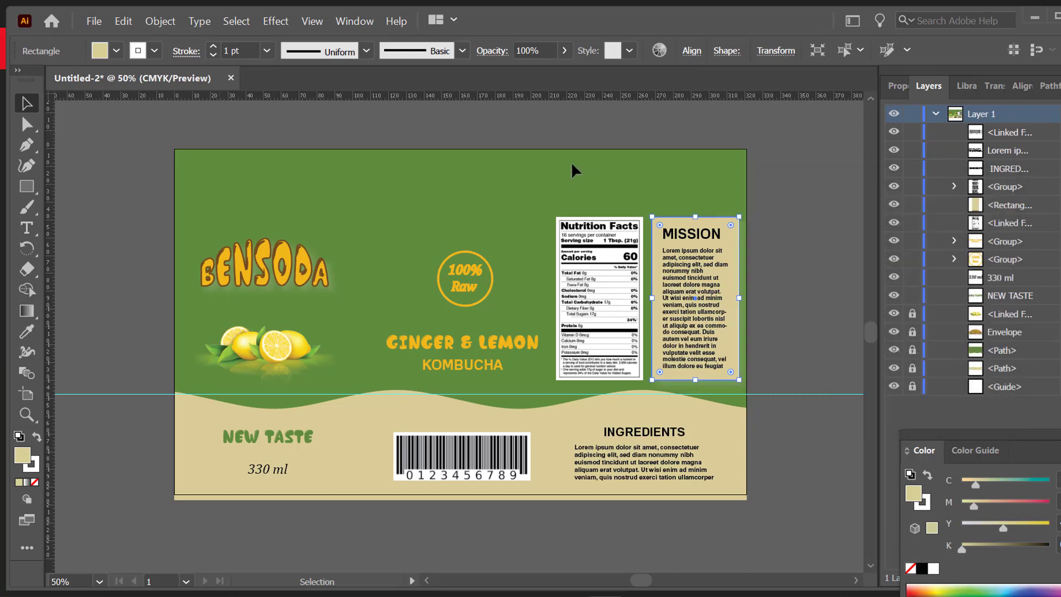
{"action": "left_click", "coordinate": [573, 168]}
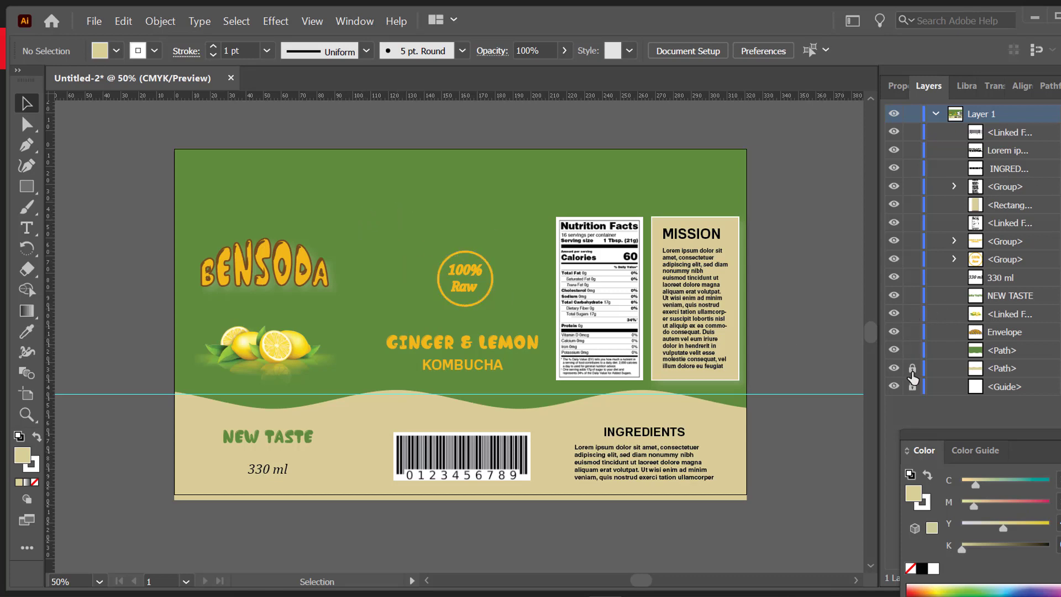
- Fit the green wave shape to the artboard's left and right edges
{"action": "left_click_drag", "start_coordinate": [440, 206], "coordinate": [428, 210]}
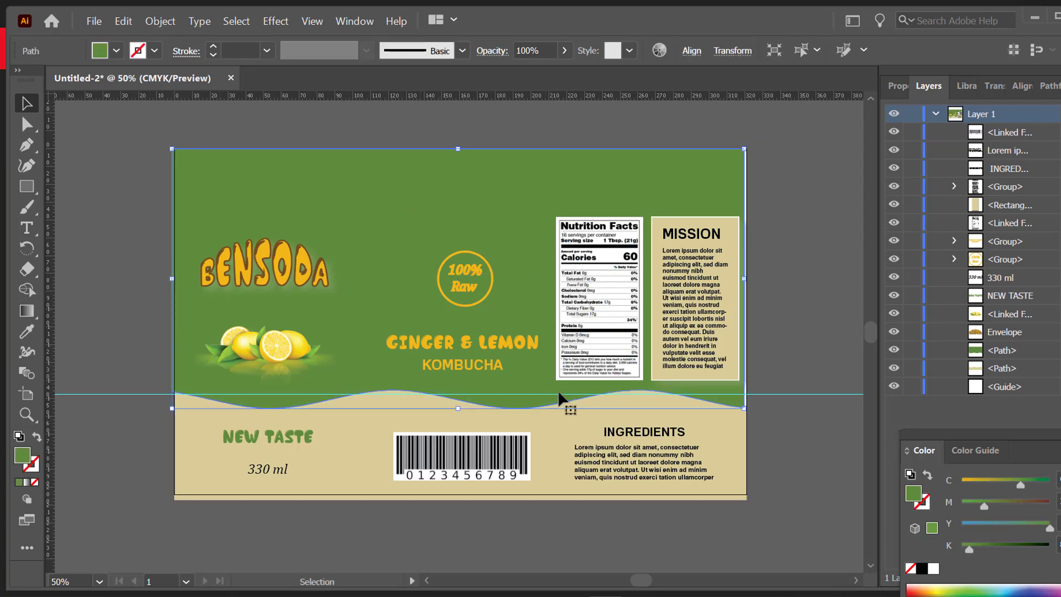
{"action": "left_click_drag", "start_coordinate": [513, 219], "coordinate": [516, 220]}
{"action": "left_click", "coordinate": [792, 200]}
{"action": "left_click", "coordinate": [743, 269]}
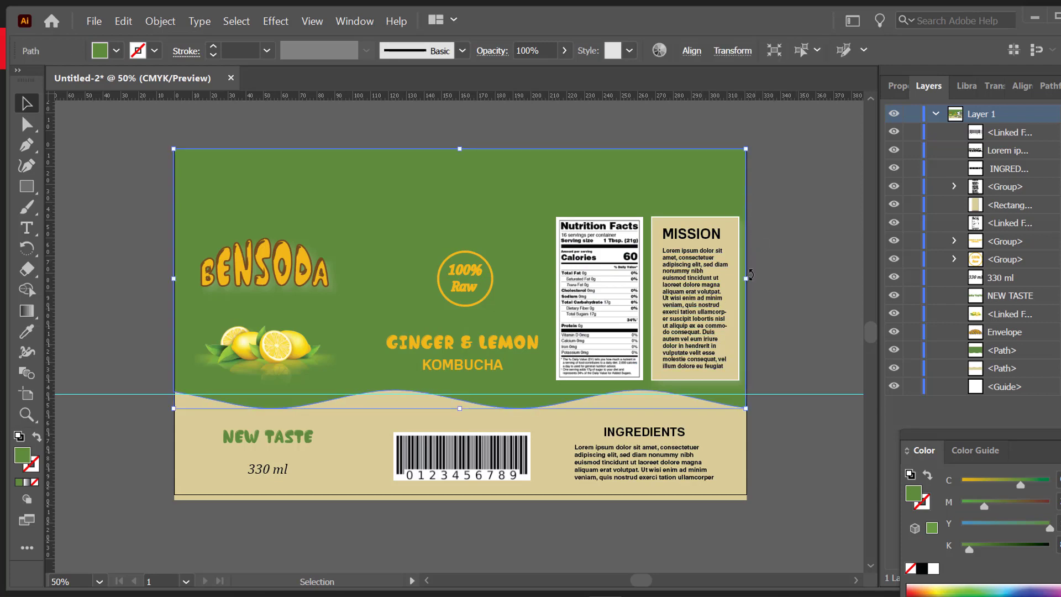
{"action": "left_click_drag", "start_coordinate": [746, 279], "coordinate": [747, 279]}
- Shorten the beige wave shape to end at the artboard's bottom edge and deselect it
{"action": "left_click", "coordinate": [688, 499]}
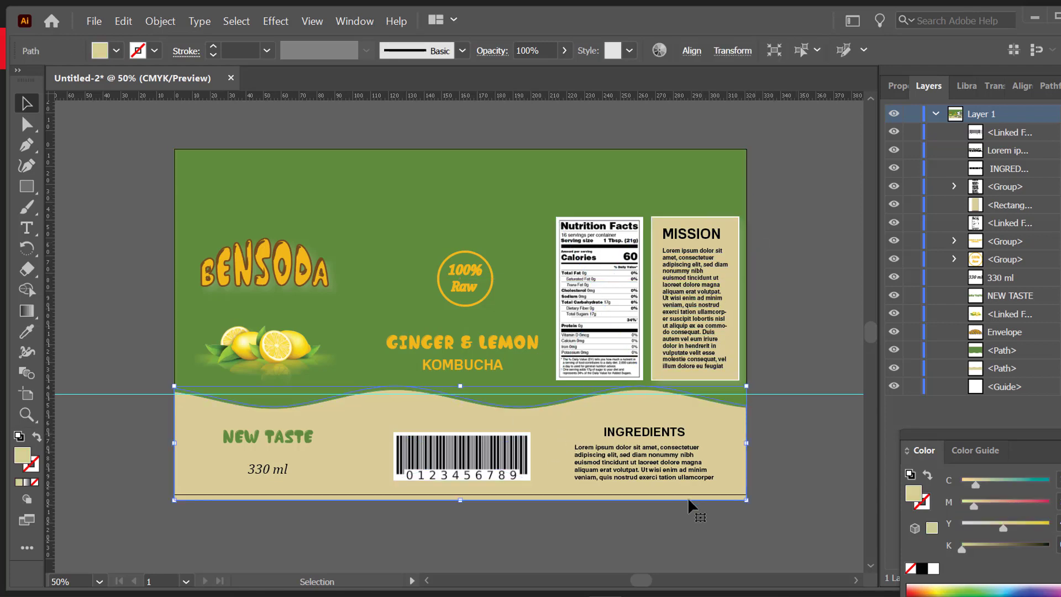
{"action": "left_click_drag", "start_coordinate": [459, 500], "coordinate": [466, 490]}
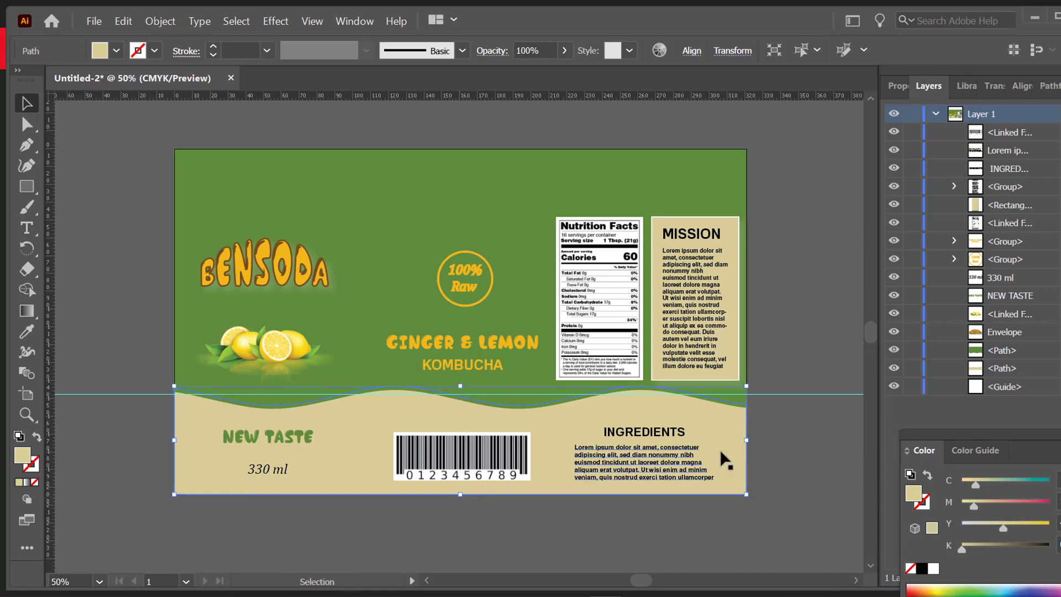
{"action": "left_click", "coordinate": [805, 442]}
{"action": "left_click", "coordinate": [466, 204]}
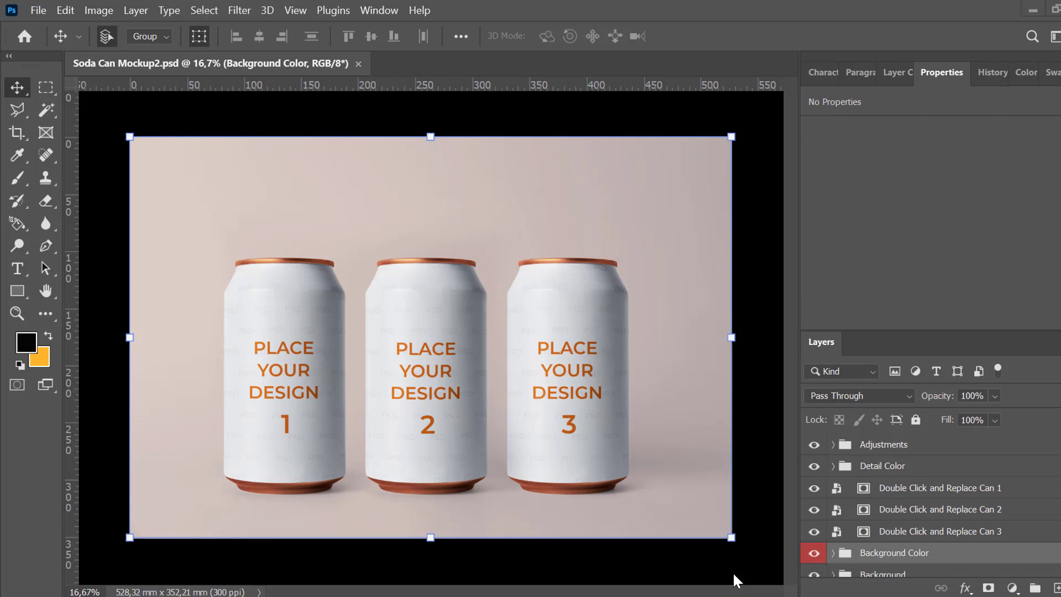
- Switch to Photoshop's Soda Can Mockup2.psd, open the Can 1 smart object's contents, and place the Done 1 label image as a linked file
{"action": "double_click", "coordinate": [836, 487]}
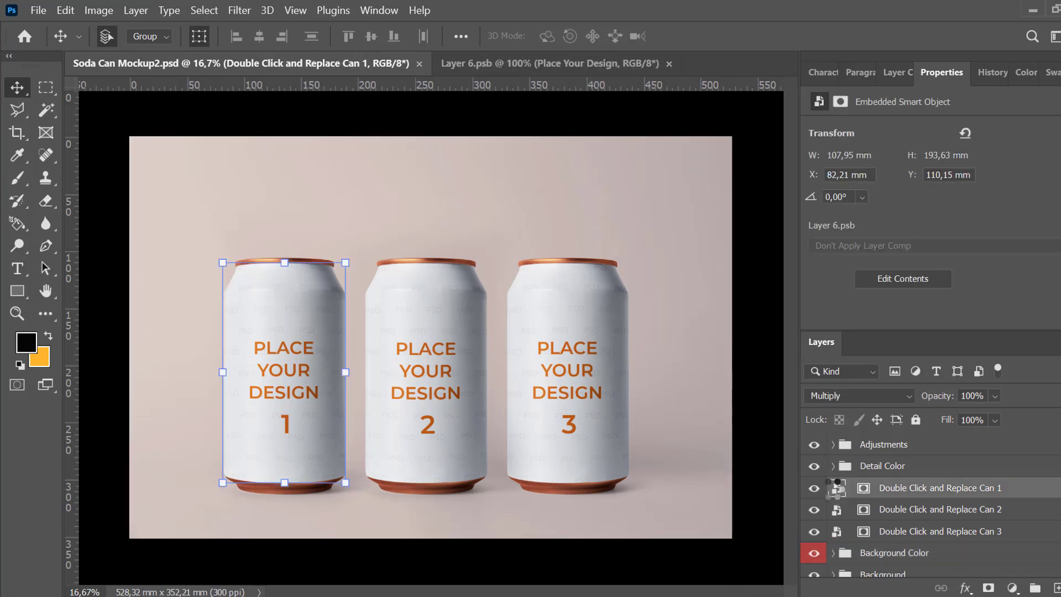
{"action": "left_click", "coordinate": [38, 10]}
{"action": "left_click", "coordinate": [133, 358]}
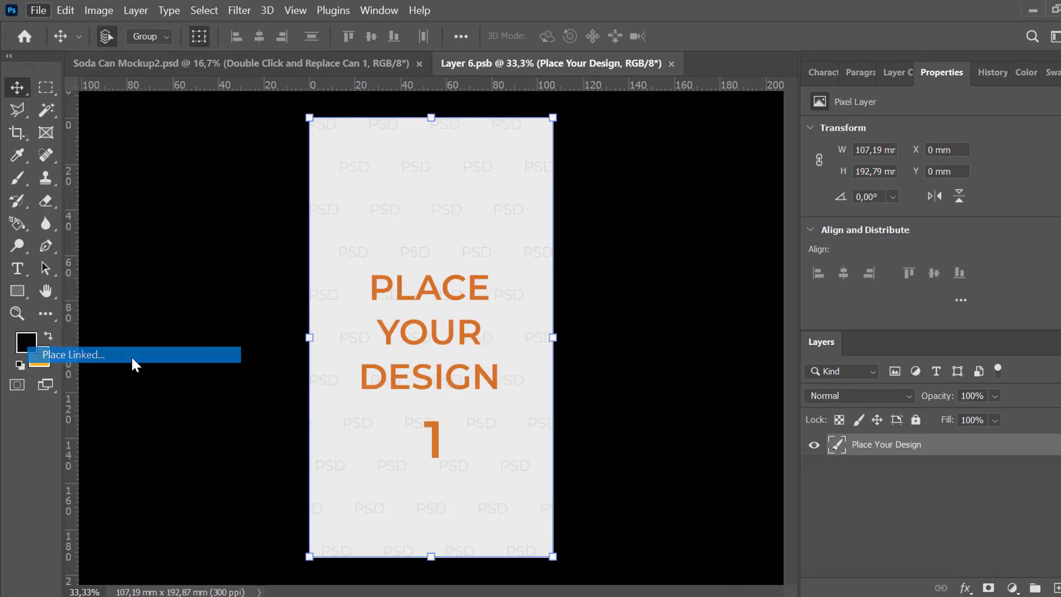
{"action": "left_click", "coordinate": [330, 160]}
{"action": "left_click", "coordinate": [966, 571]}
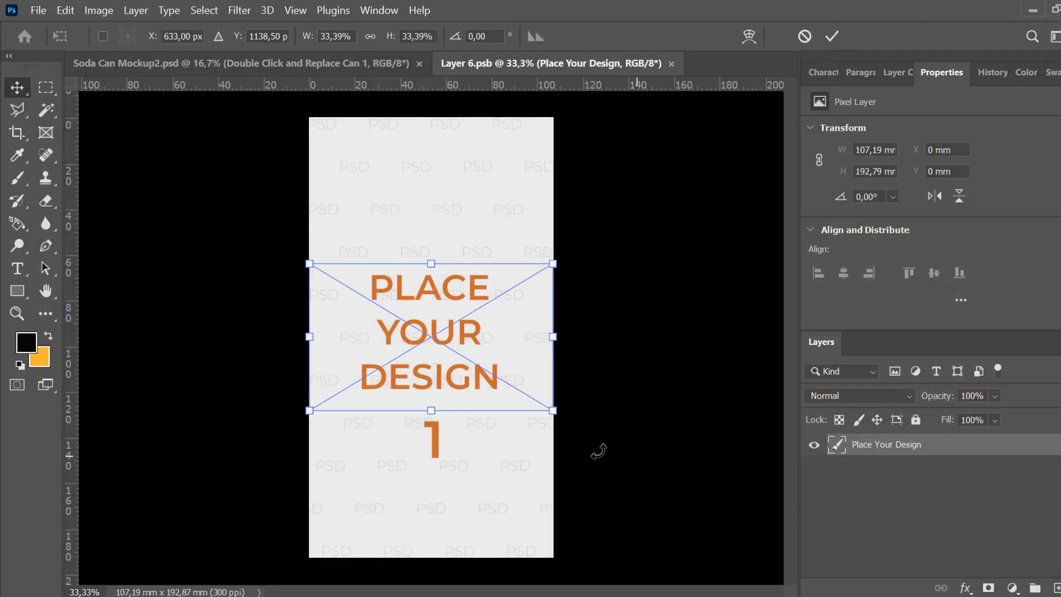
- Scale the placed label to 99.41% so its BENSODA front fills the Can 1 canvas, and apply the transform
{"action": "key", "text": "ctrl+minus"}
{"action": "key", "text": "ctrl+minus"}
{"action": "key", "text": "ctrl+minus"}
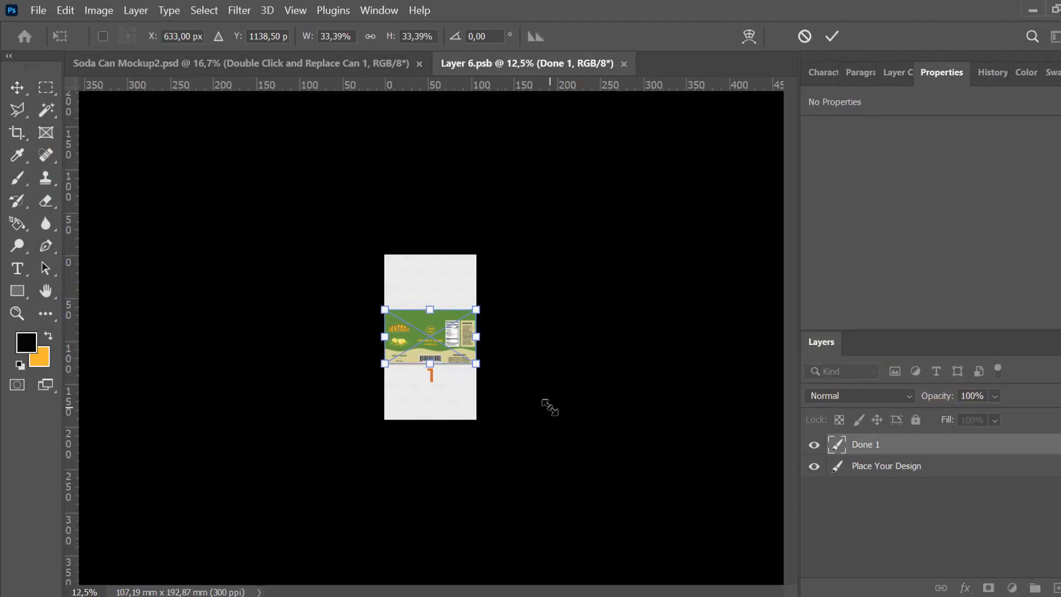
{"action": "left_click_drag", "start_coordinate": [475, 363], "coordinate": [620, 519]}
{"action": "left_click_drag", "start_coordinate": [530, 437], "coordinate": [526, 379]}
{"action": "left_click_drag", "start_coordinate": [639, 414], "coordinate": [660, 422]}
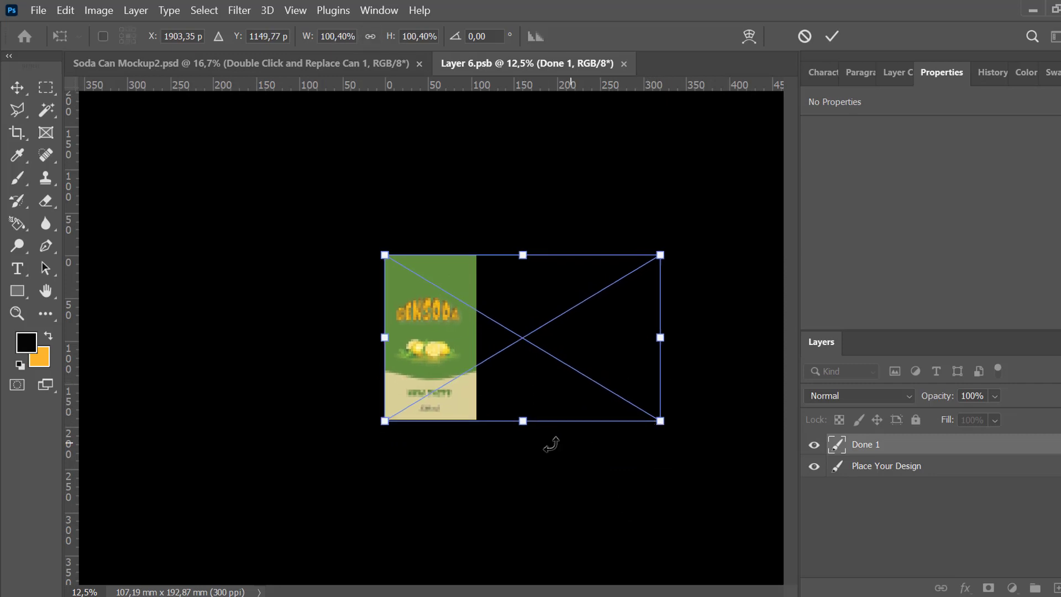
{"action": "left_click_drag", "start_coordinate": [525, 423], "coordinate": [523, 419]}
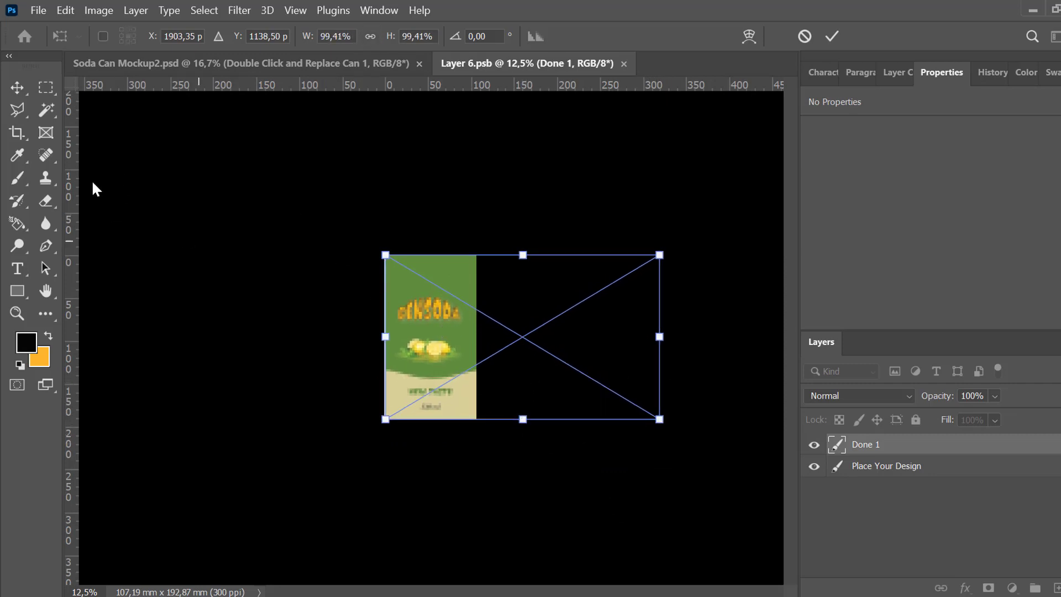
{"action": "left_click", "coordinate": [258, 250]}
- Hide the Place Your Design layer and move the label flush with the Can 1 canvas edges
{"action": "mouse_move", "coordinate": [425, 332]}
{"action": "left_mouse_down"}
{"action": "mouse_move", "coordinate": [446, 349]}
{"action": "mouse_move", "coordinate": [436, 337]}
{"action": "mouse_move", "coordinate": [429, 352]}
{"action": "left_mouse_up"}
{"action": "left_click", "coordinate": [401, 466]}
{"action": "left_click", "coordinate": [402, 466]}
{"action": "left_click", "coordinate": [814, 466]}
{"action": "left_click", "coordinate": [386, 489]}
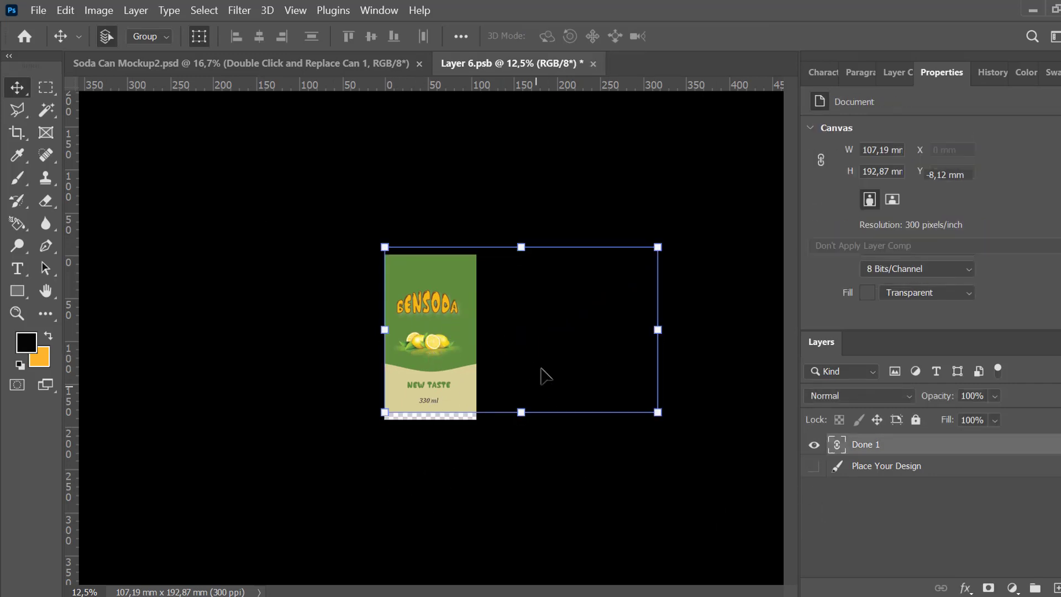
{"action": "left_click_drag", "start_coordinate": [546, 377], "coordinate": [538, 397]}
{"action": "left_click_drag", "start_coordinate": [502, 348], "coordinate": [452, 330]}
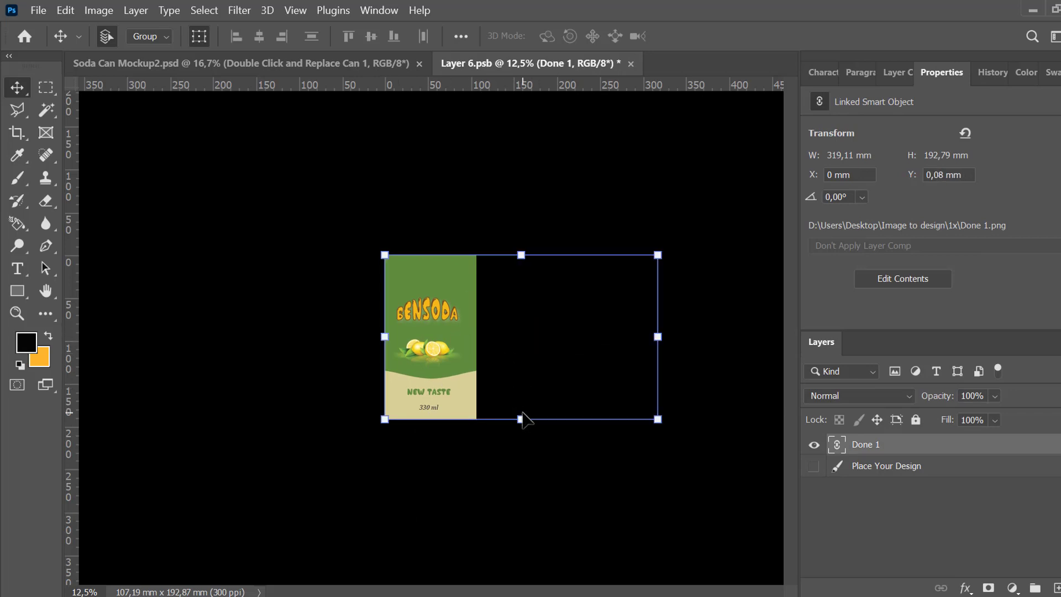
- Fine-tune and apply the label's transform, save the Can 1 contents, and return to the mockup document
{"action": "left_click_drag", "start_coordinate": [521, 419], "coordinate": [527, 425]}
{"action": "left_click", "coordinate": [289, 286]}
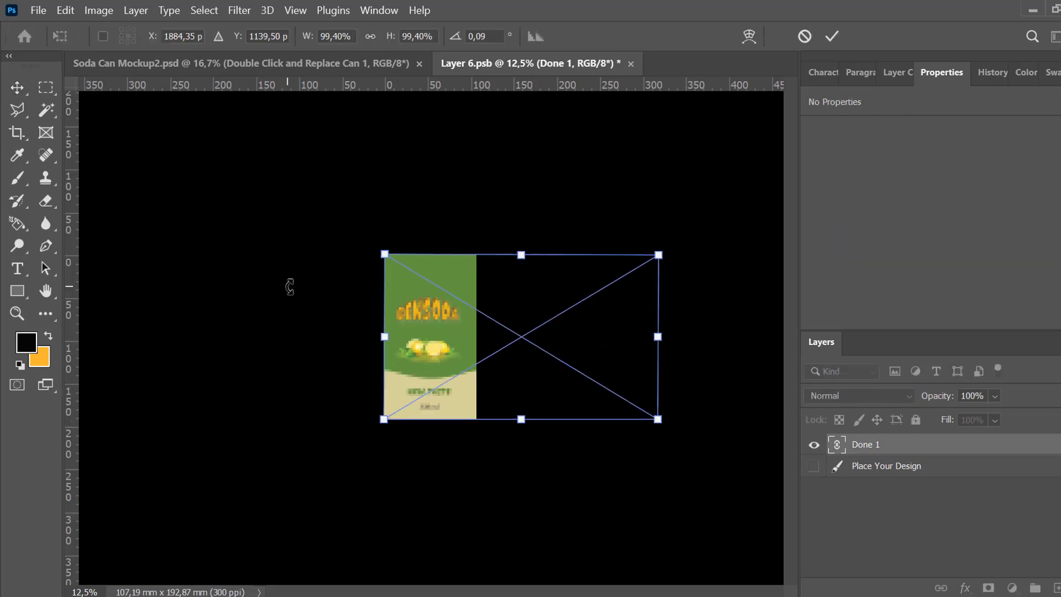
{"action": "key", "text": "Return"}
{"action": "key", "text": "ctrl+s"}
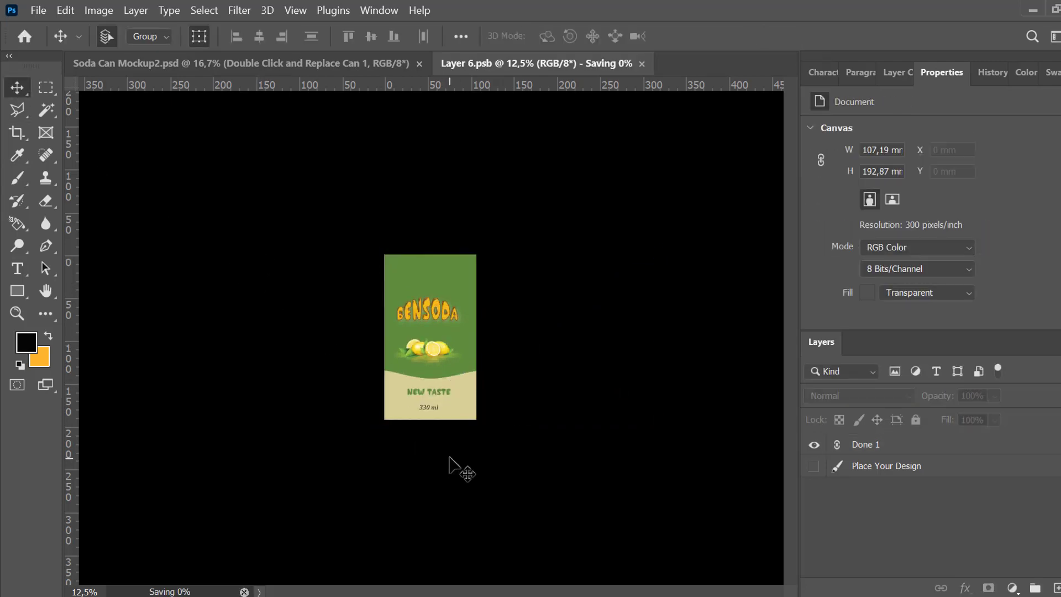
{"action": "left_click", "coordinate": [308, 64]}
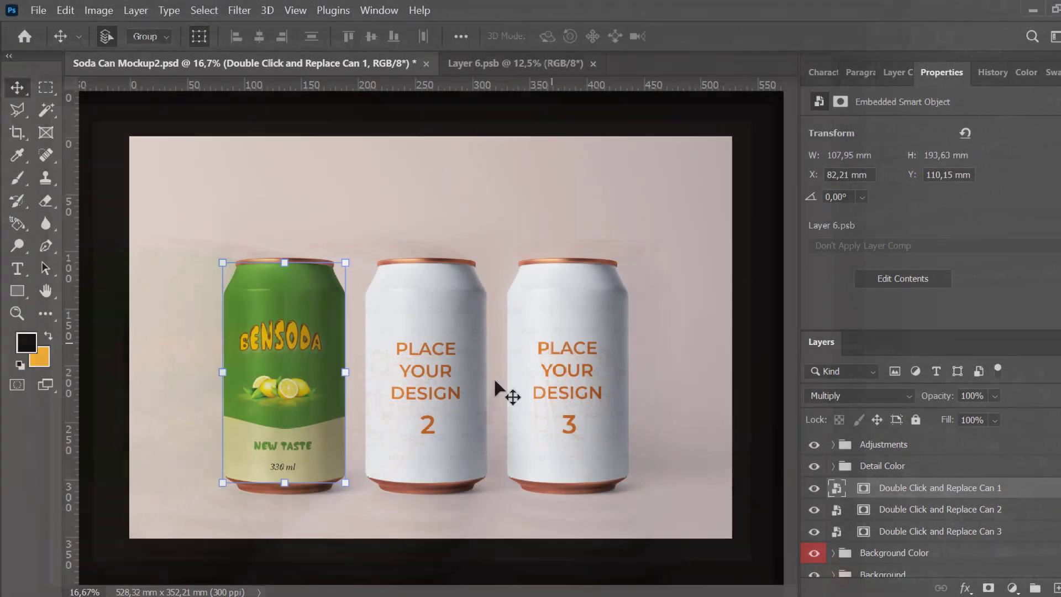
- Open the Can 2 smart object's contents and place the Done 1 label image in it as a linked file
{"action": "left_click", "coordinate": [492, 382]}
{"action": "double_click", "coordinate": [836, 509]}
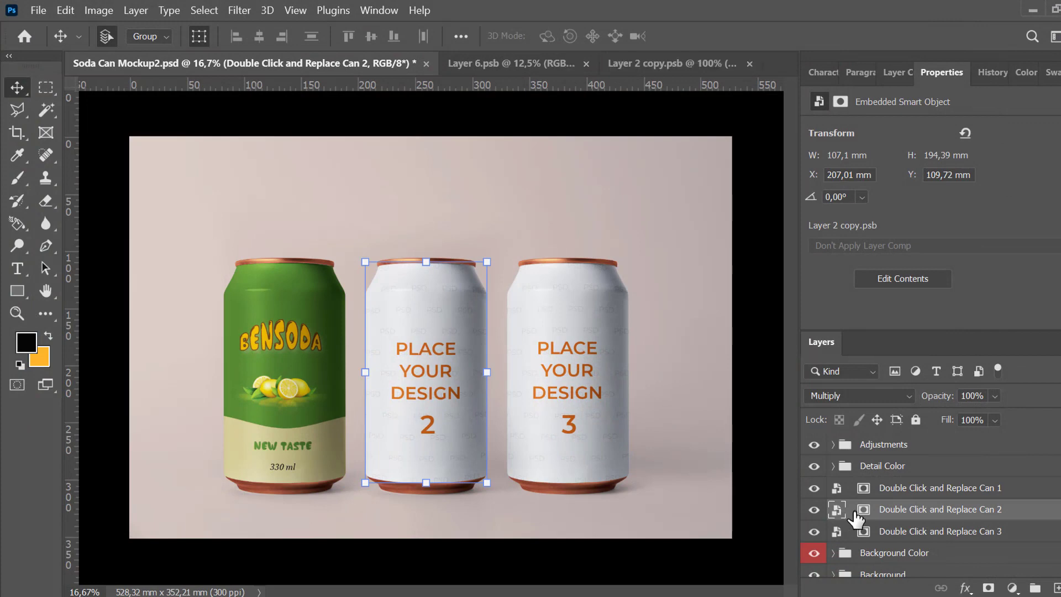
{"action": "left_click", "coordinate": [474, 63]}
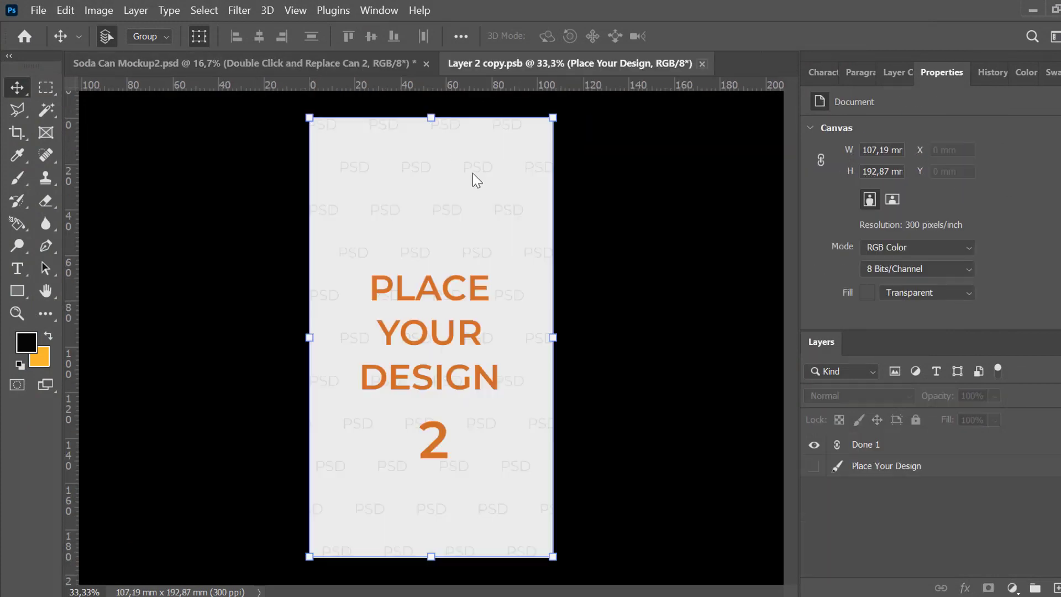
{"action": "left_click", "coordinate": [409, 498]}
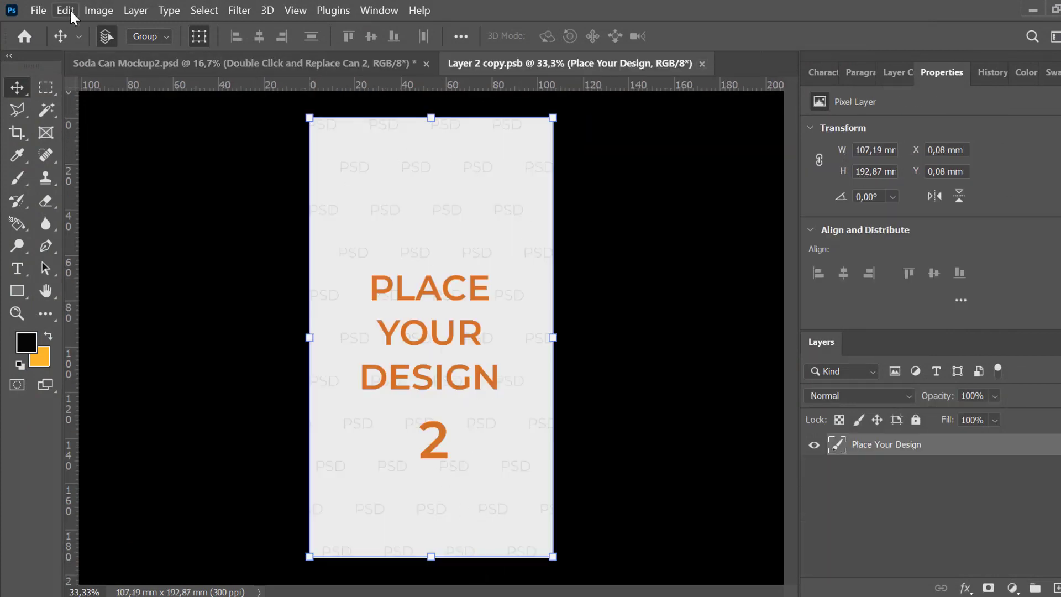
{"action": "left_click", "coordinate": [39, 10]}
{"action": "left_click", "coordinate": [61, 350]}
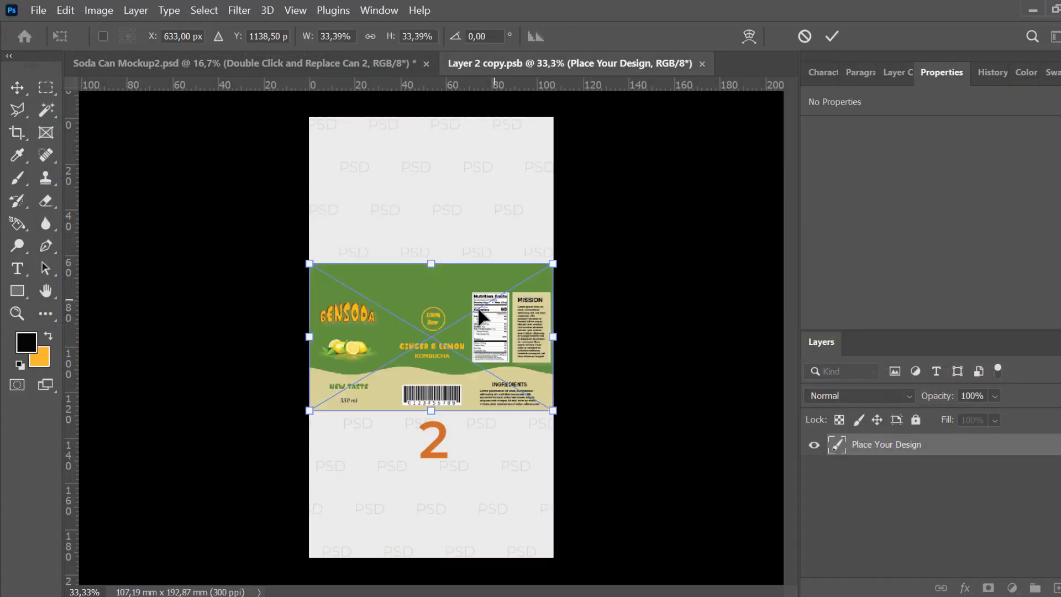
- Scale the label to 100.09% and position it so the GINGER & LEMON KOMBUCHA section fills the Can 2 canvas
{"action": "left_click_drag", "start_coordinate": [555, 411], "coordinate": [779, 551]}
{"action": "key", "text": "ctrl+minus"}
{"action": "key", "text": "ctrl+minus"}
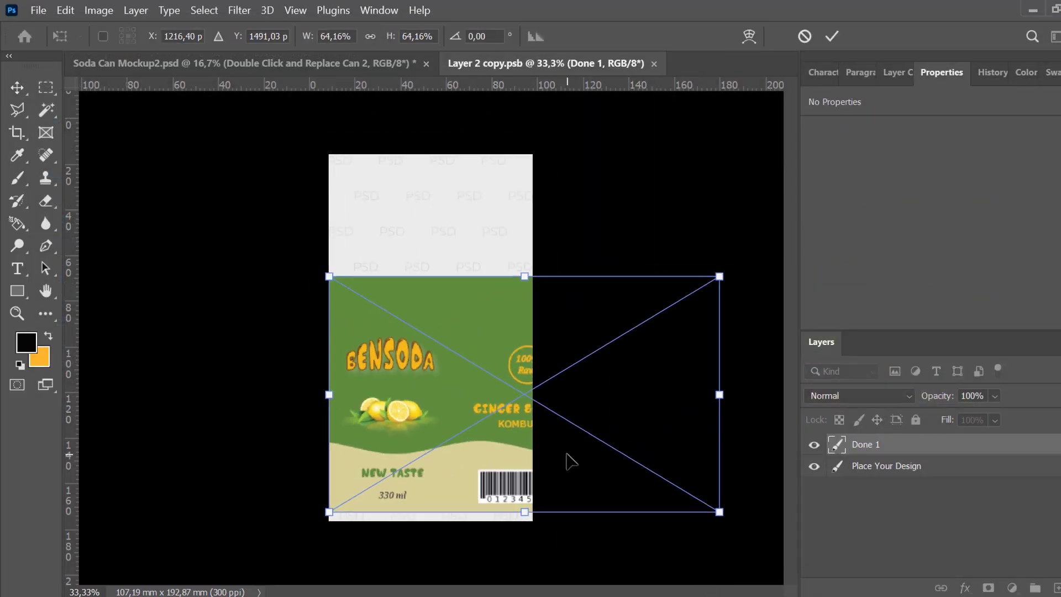
{"action": "left_click_drag", "start_coordinate": [452, 370], "coordinate": [413, 295]}
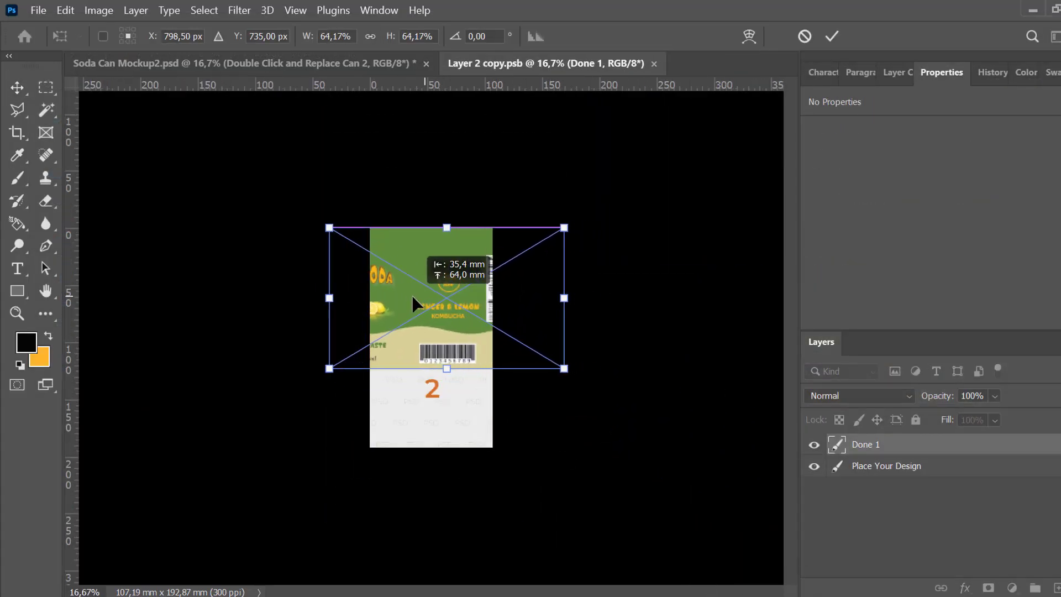
{"action": "left_click_drag", "start_coordinate": [563, 368], "coordinate": [664, 506]}
{"action": "left_click_drag", "start_coordinate": [580, 391], "coordinate": [513, 402]}
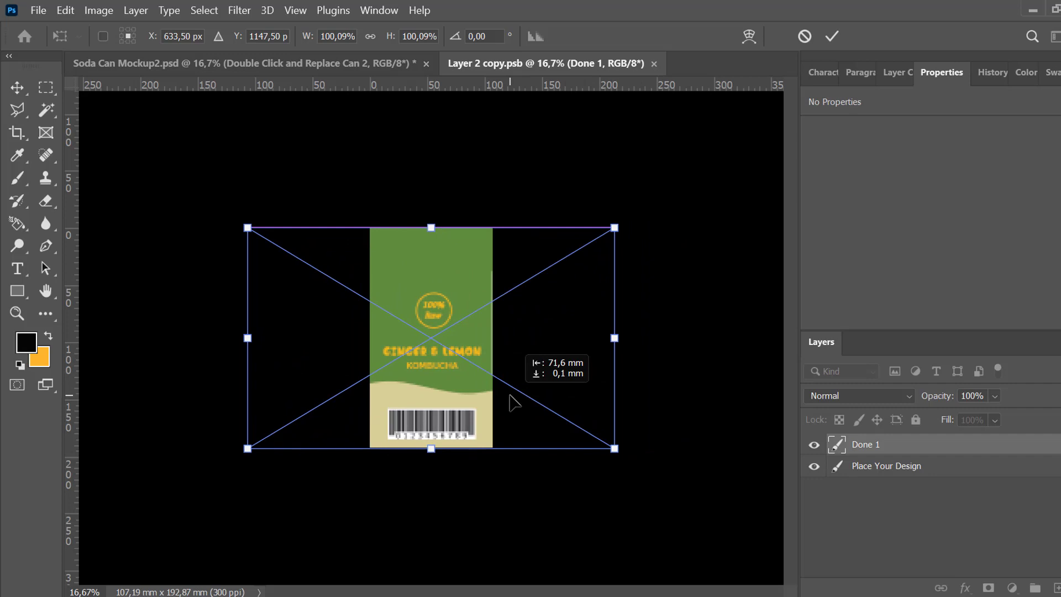
- Shift the label about 4.4 mm to the right and apply it, save the Can 2 contents, and return to the mockup
{"action": "key", "text": "ctrl+plus"}
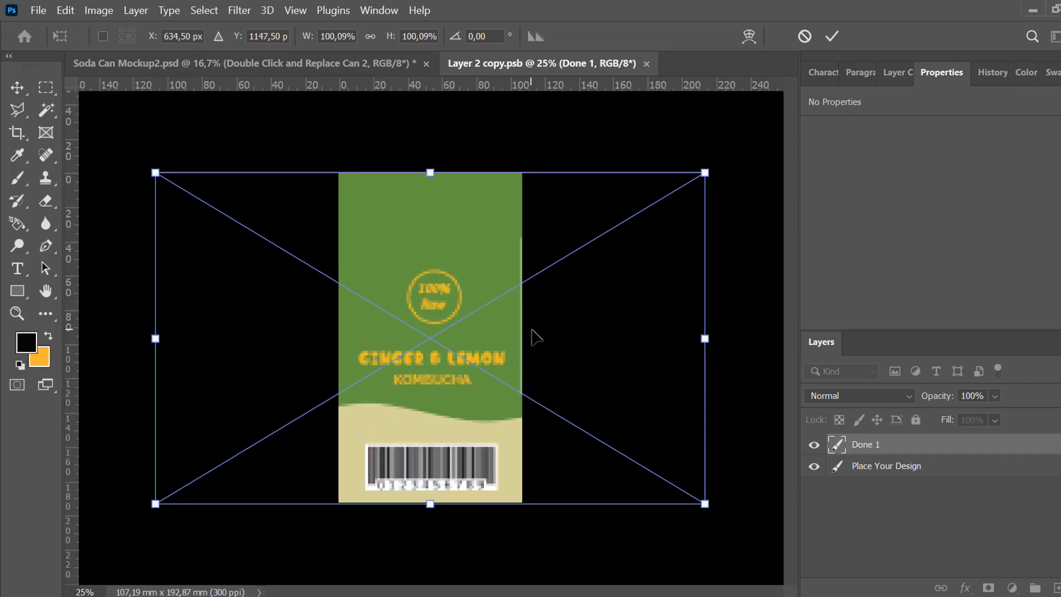
{"action": "mouse_move", "coordinate": [535, 334]}
{"action": "left_mouse_down"}
{"action": "mouse_move", "coordinate": [544, 341]}
{"action": "mouse_move", "coordinate": [536, 331]}
{"action": "left_mouse_up"}
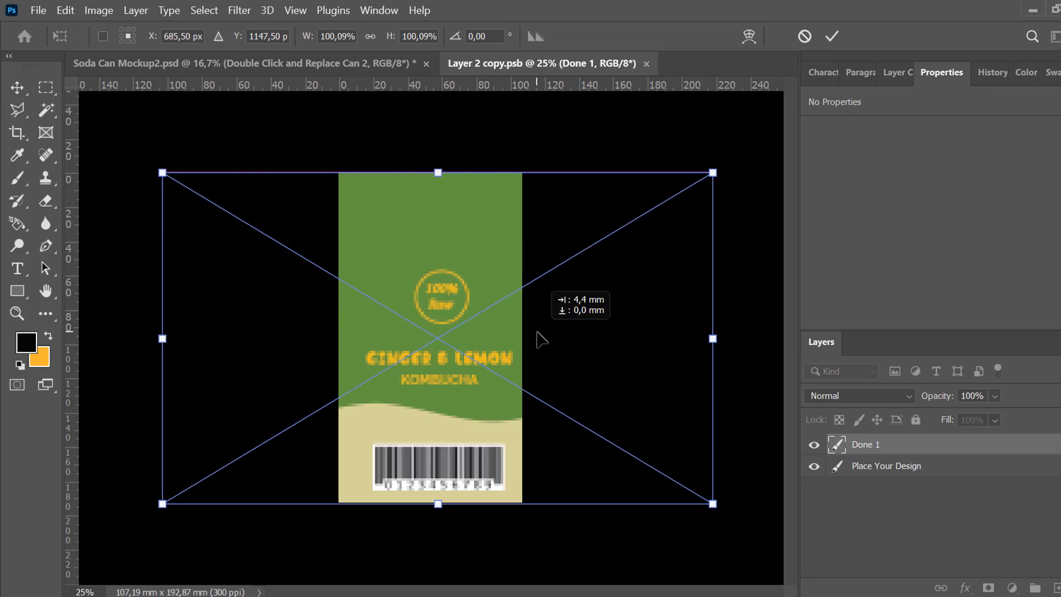
{"action": "right_click", "coordinate": [22, 81]}
{"action": "left_click", "coordinate": [213, 103]}
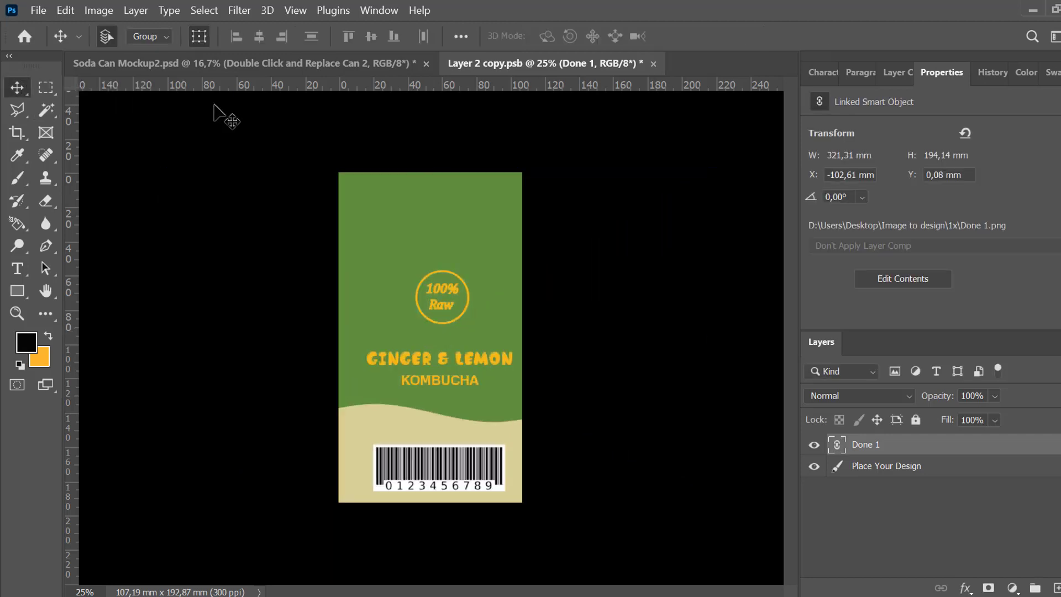
{"action": "left_click", "coordinate": [214, 105]}
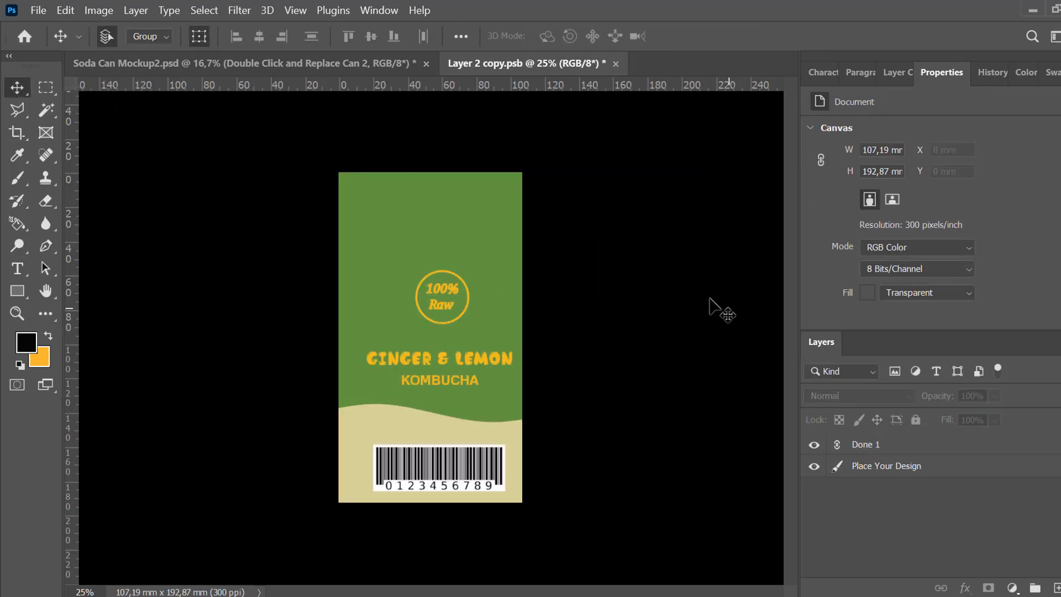
{"action": "key", "text": "ctrl+s"}
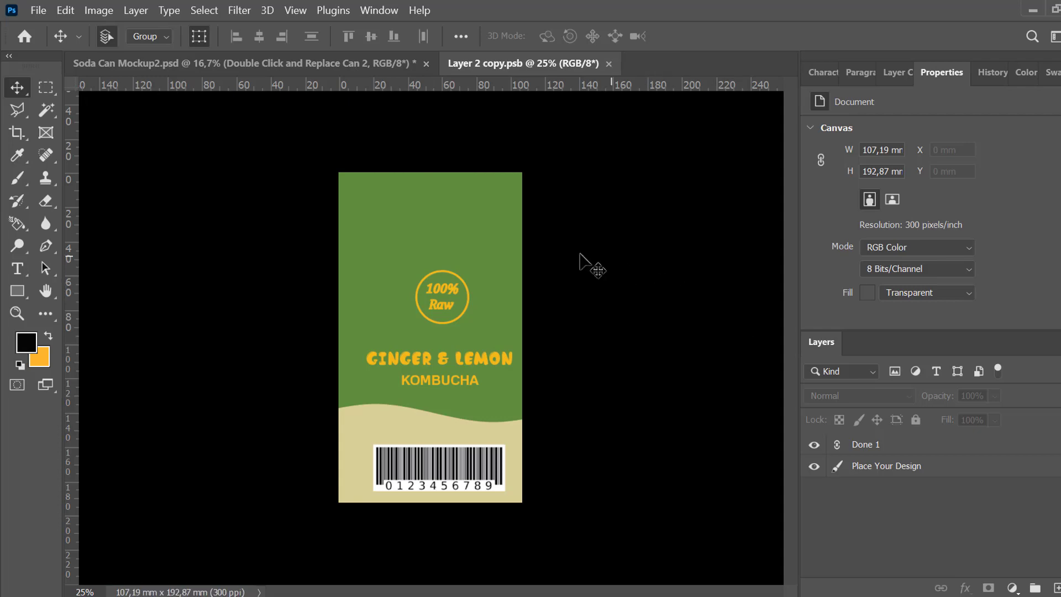
{"action": "left_click", "coordinate": [330, 61]}
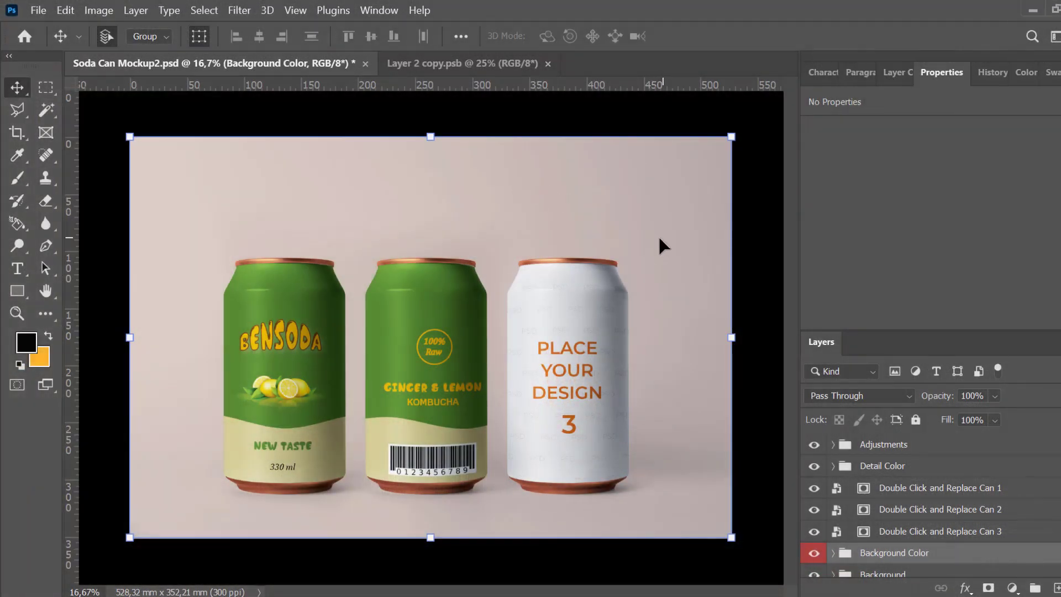
- Open the Can 3 smart object's contents and place the Done 1 label image in it as a linked file
{"action": "left_click", "coordinate": [594, 376]}
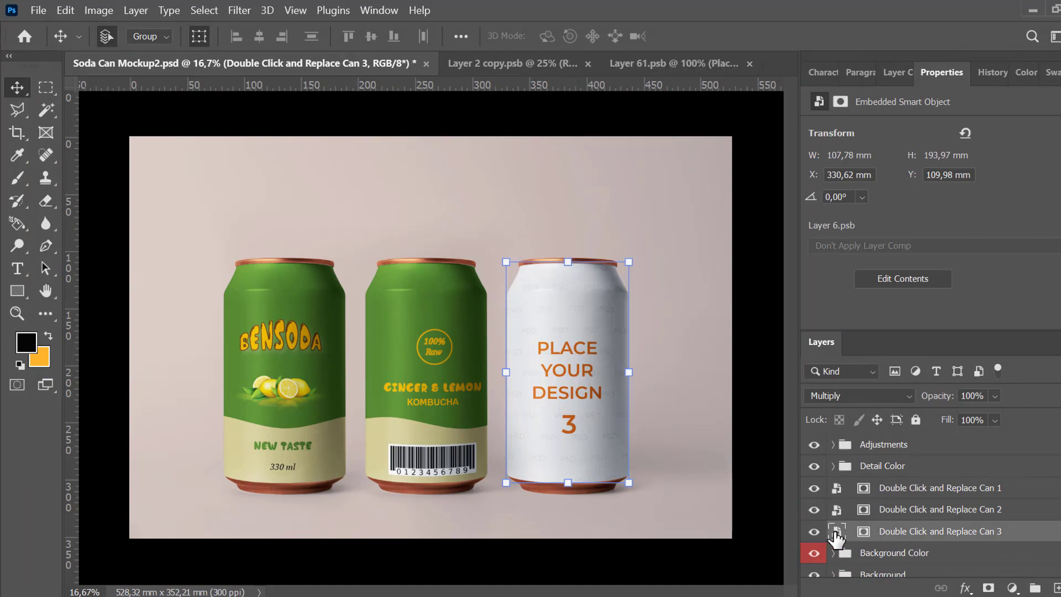
{"action": "double_click", "coordinate": [836, 531]}
{"action": "left_click", "coordinate": [39, 10]}
{"action": "left_click", "coordinate": [71, 353]}
{"action": "double_click", "coordinate": [324, 160]}
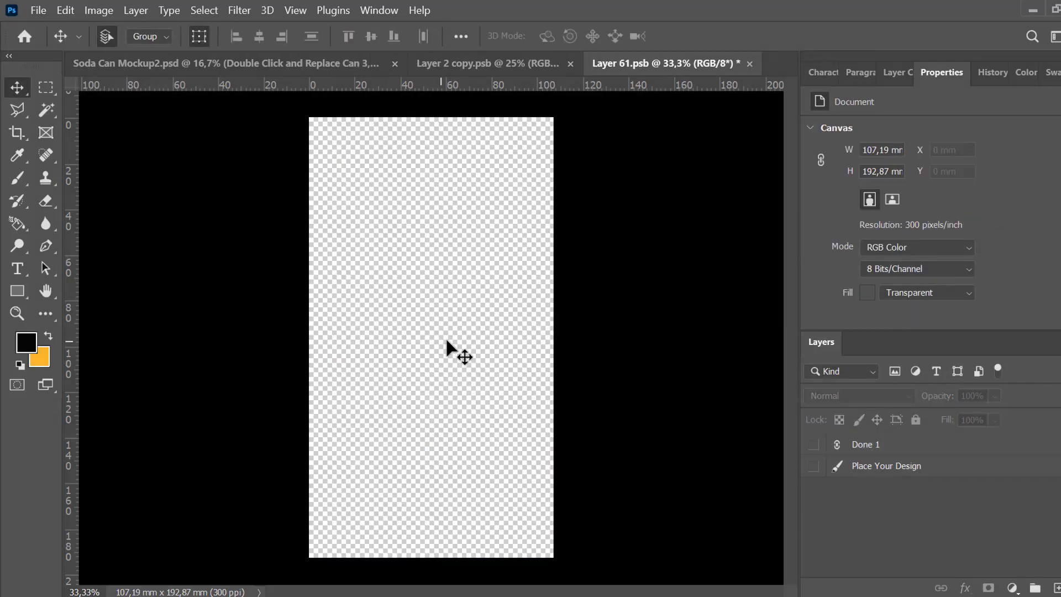
- Hide the Place Your Design layer and scale the label to 100.55% with its nutrition and MISSION section over the Can 3 canvas
{"action": "key", "text": "ctrl+minus"}
{"action": "key", "text": "ctrl+minus"}
{"action": "left_click", "coordinate": [812, 443]}
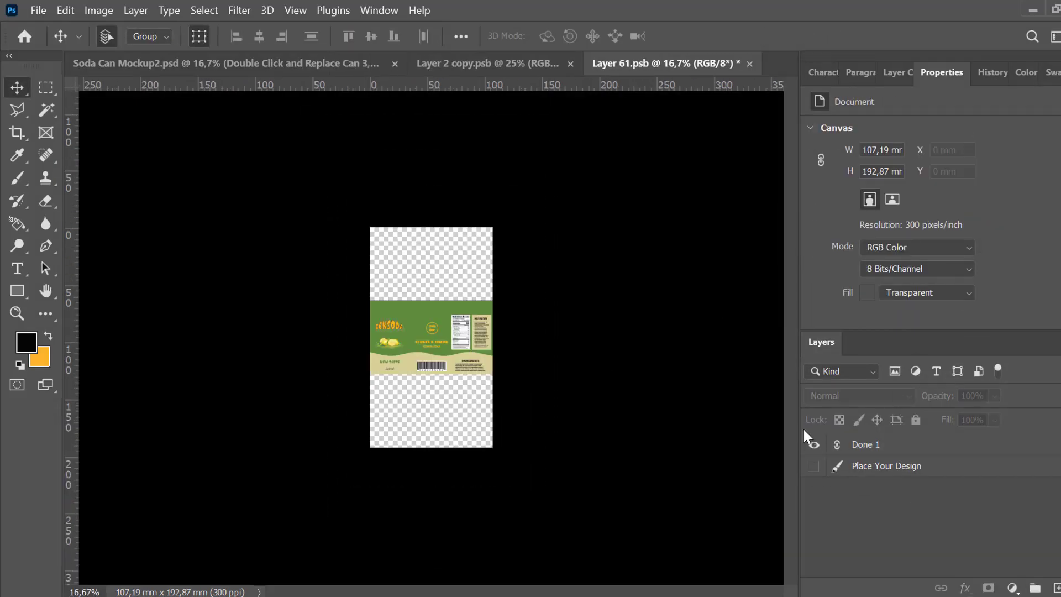
{"action": "left_click_drag", "start_coordinate": [430, 337], "coordinate": [383, 262]}
{"action": "left_click_drag", "start_coordinate": [446, 301], "coordinate": [614, 557]}
{"action": "left_click_drag", "start_coordinate": [540, 370], "coordinate": [343, 367]}
{"action": "key", "text": "ctrl+plus"}
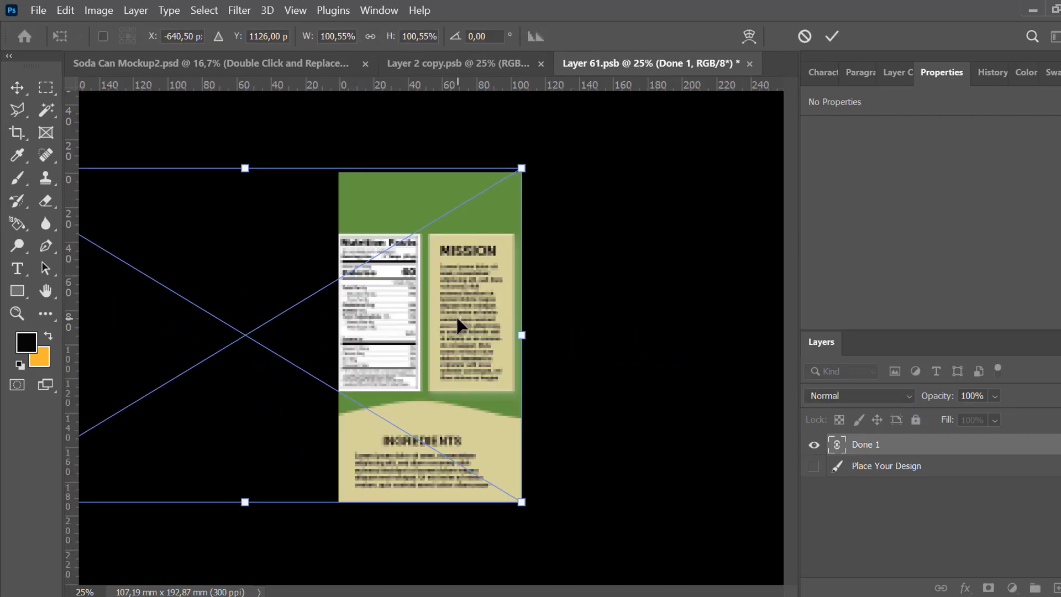
- Refine the label's scale to 99.79% and position the nutrition, MISSION and INGREDIENTS section evenly within the Can 3 canvas
{"action": "left_click_drag", "start_coordinate": [465, 324], "coordinate": [484, 334]}
{"action": "key", "text": "ctrl+plus"}
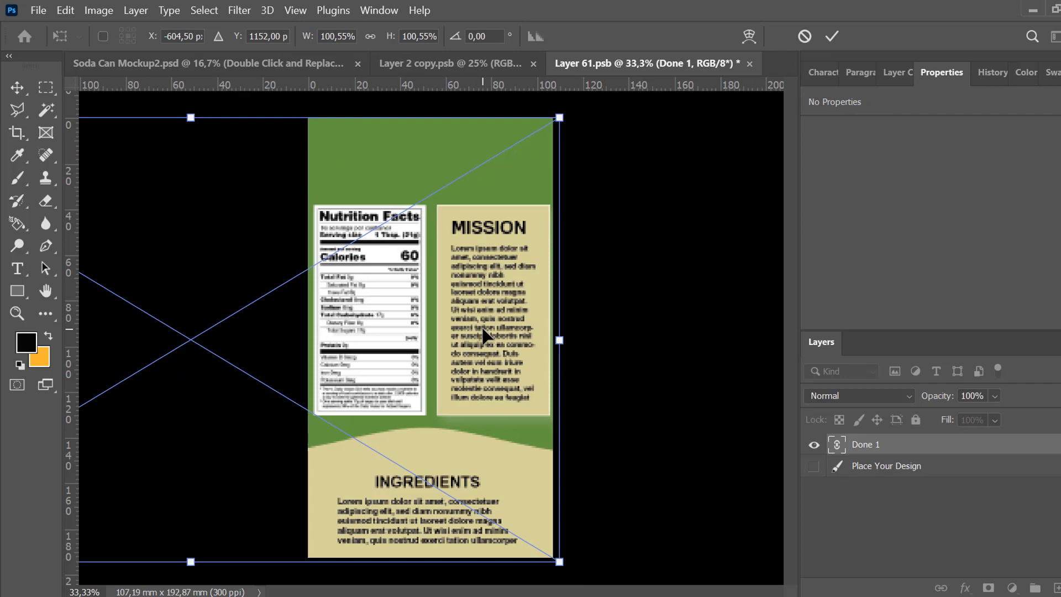
{"action": "left_click_drag", "start_coordinate": [559, 562], "coordinate": [553, 557]}
{"action": "left_click_drag", "start_coordinate": [500, 385], "coordinate": [505, 390]}
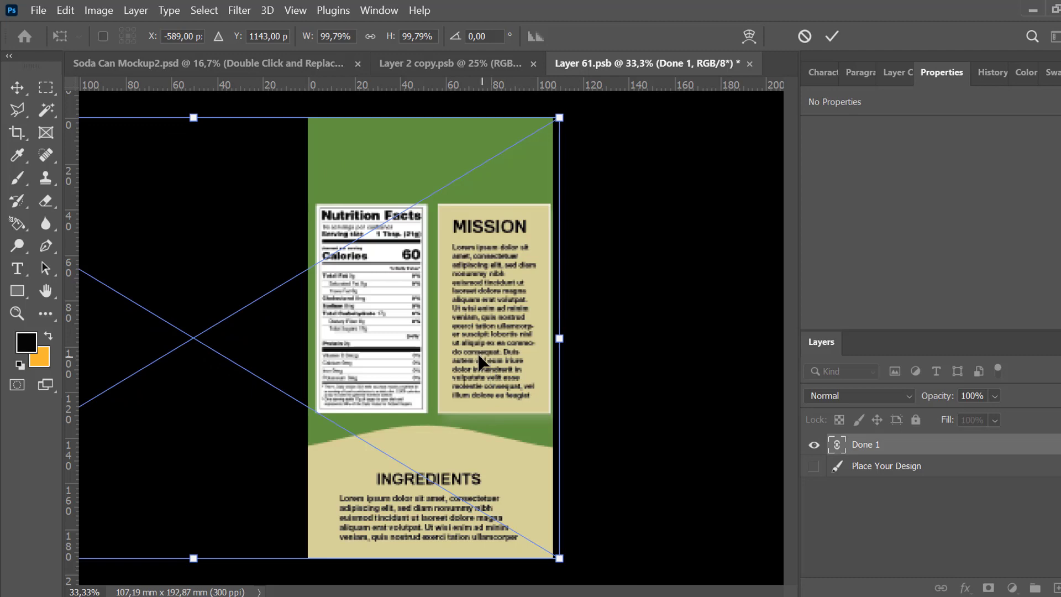
{"action": "left_click_drag", "start_coordinate": [479, 354], "coordinate": [466, 343]}
{"action": "key", "text": "ctrl+plus"}
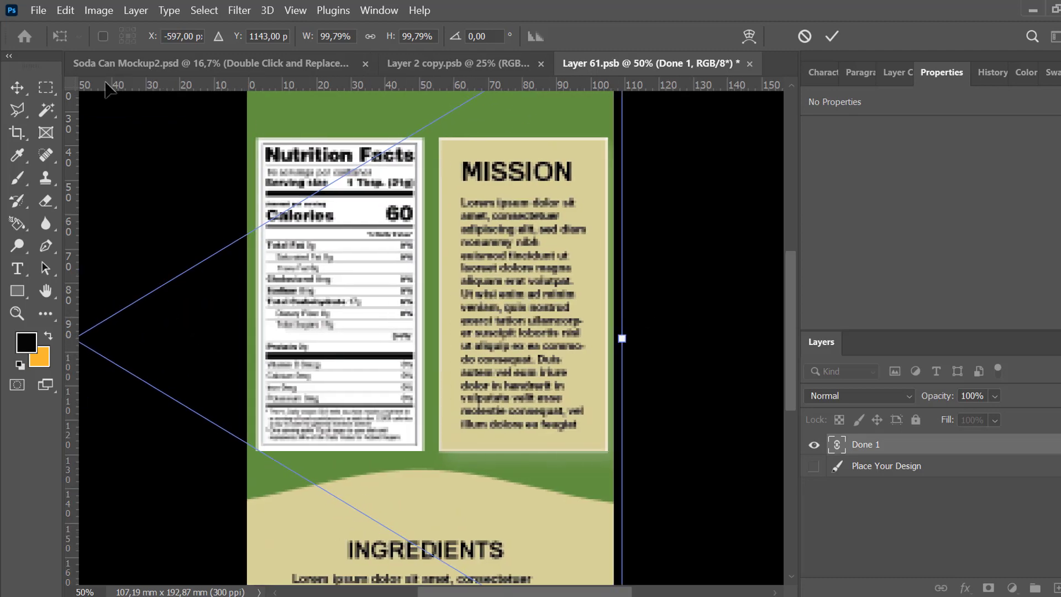
- Apply the label's transform, save the Can 3 contents, and return to the mockup document
{"action": "left_click", "coordinate": [17, 87]}
{"action": "key", "text": "ctrl+0"}
{"action": "key", "text": "ctrl+s"}
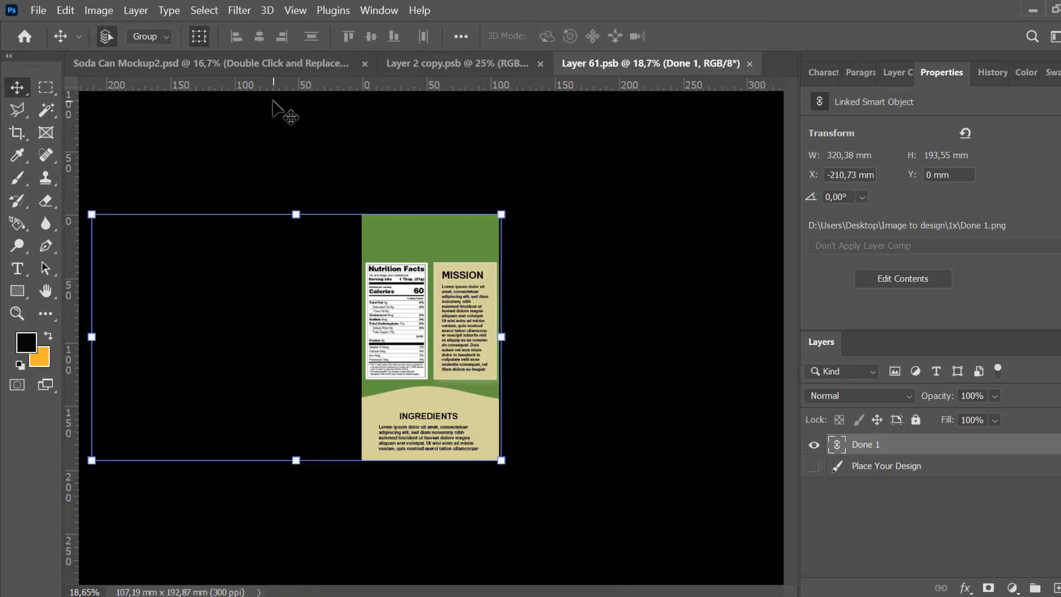
{"action": "left_click", "coordinate": [235, 69]}
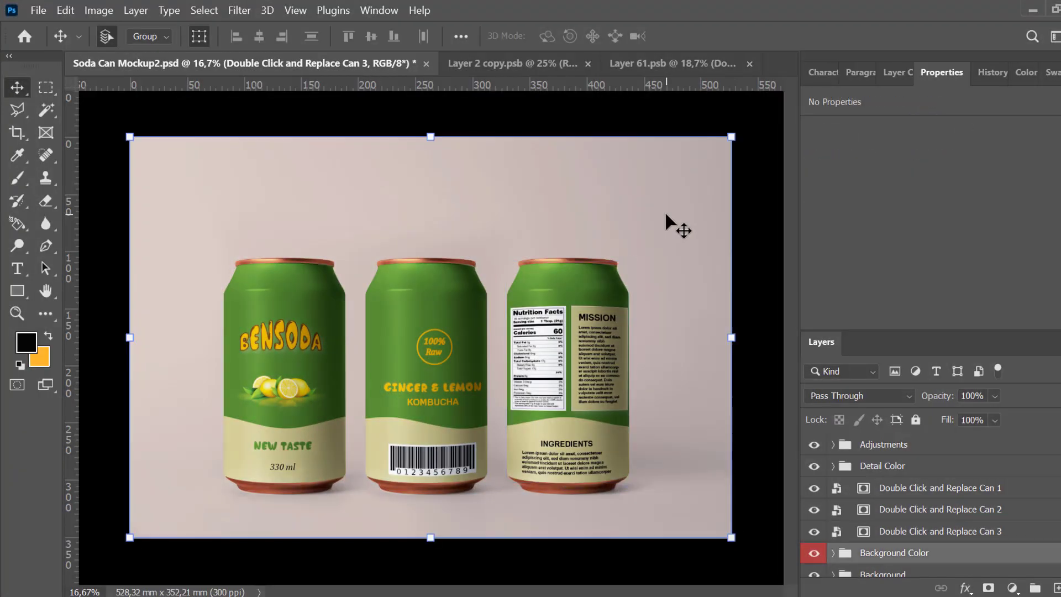
{"action": "left_click", "coordinate": [665, 213]}
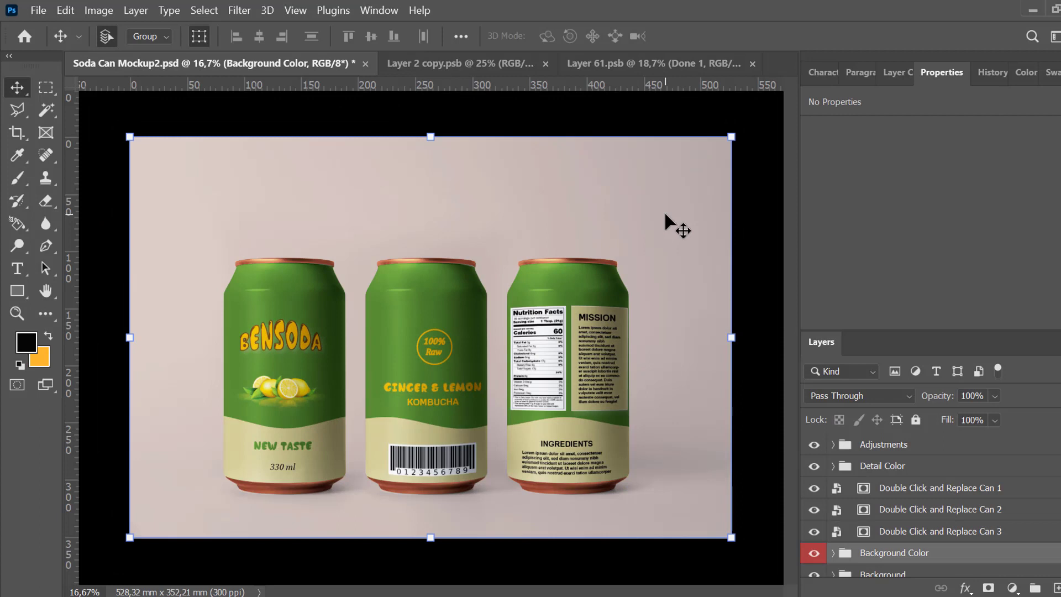